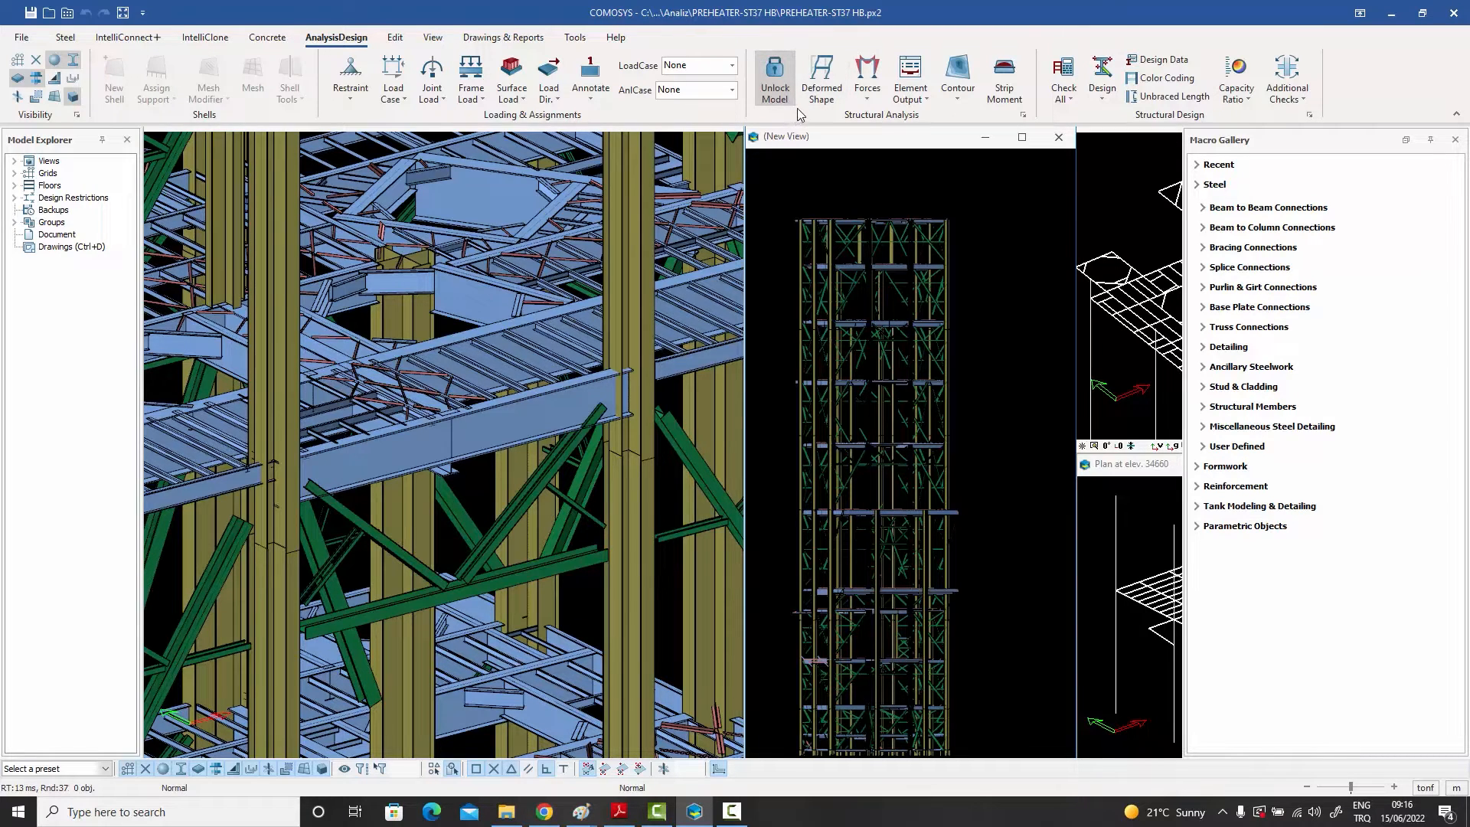
left_click(732, 66)
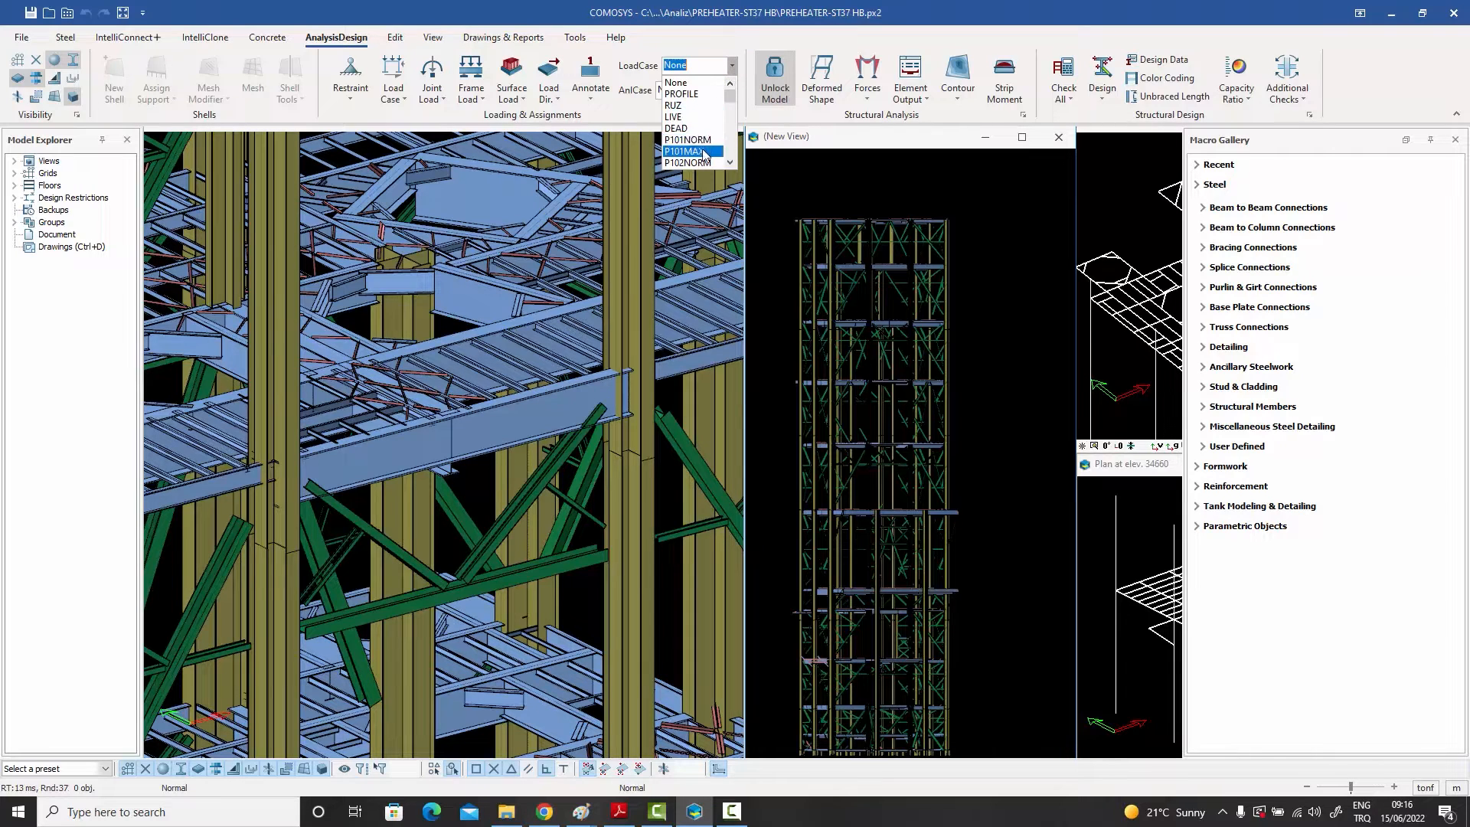
left_click(752, 43)
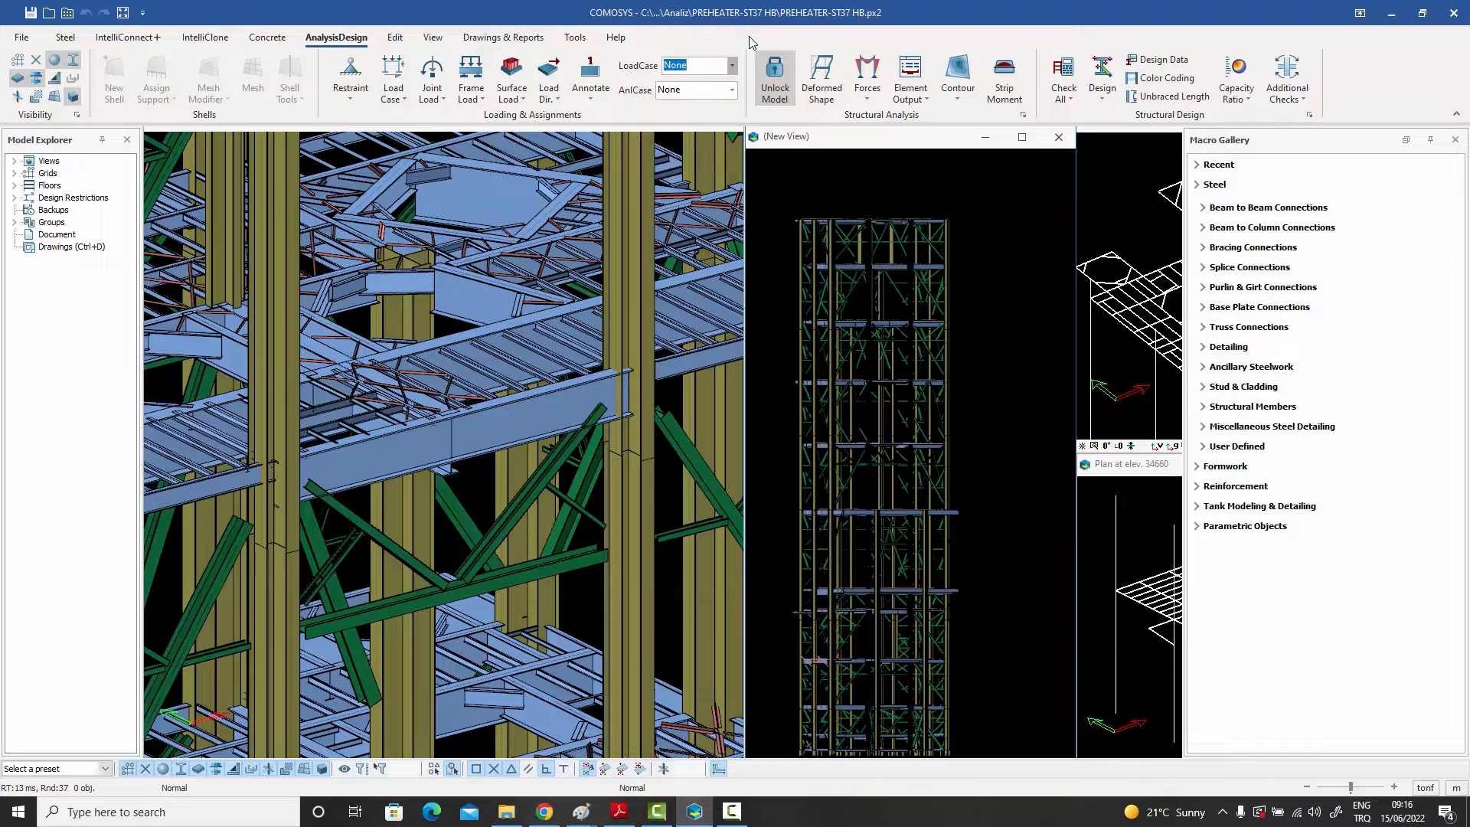
left_click(751, 43)
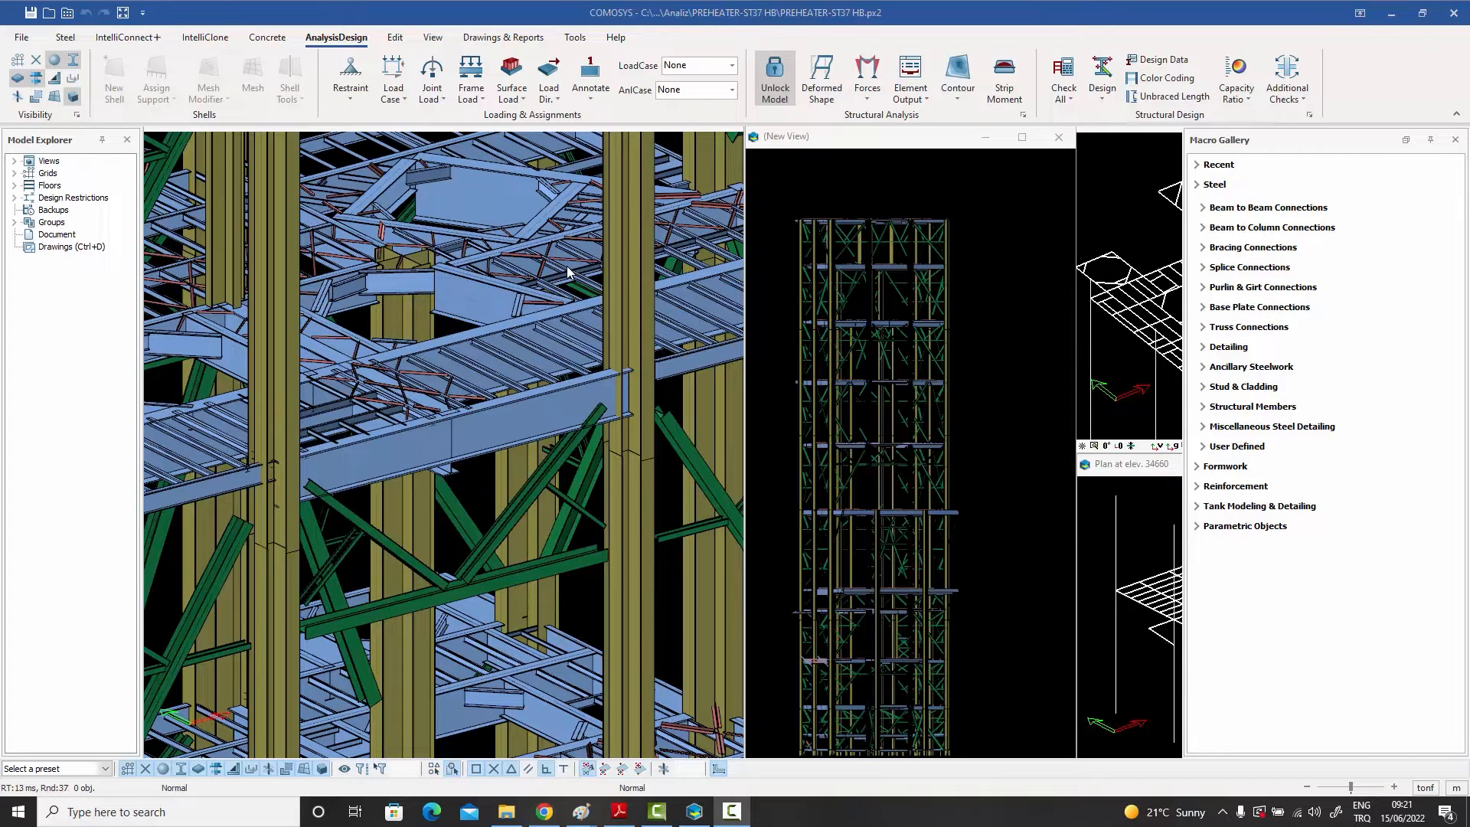
Step: Inspect the geometry properties of the large plate in the upper floor framing
scroll(536, 282, "up", 5)
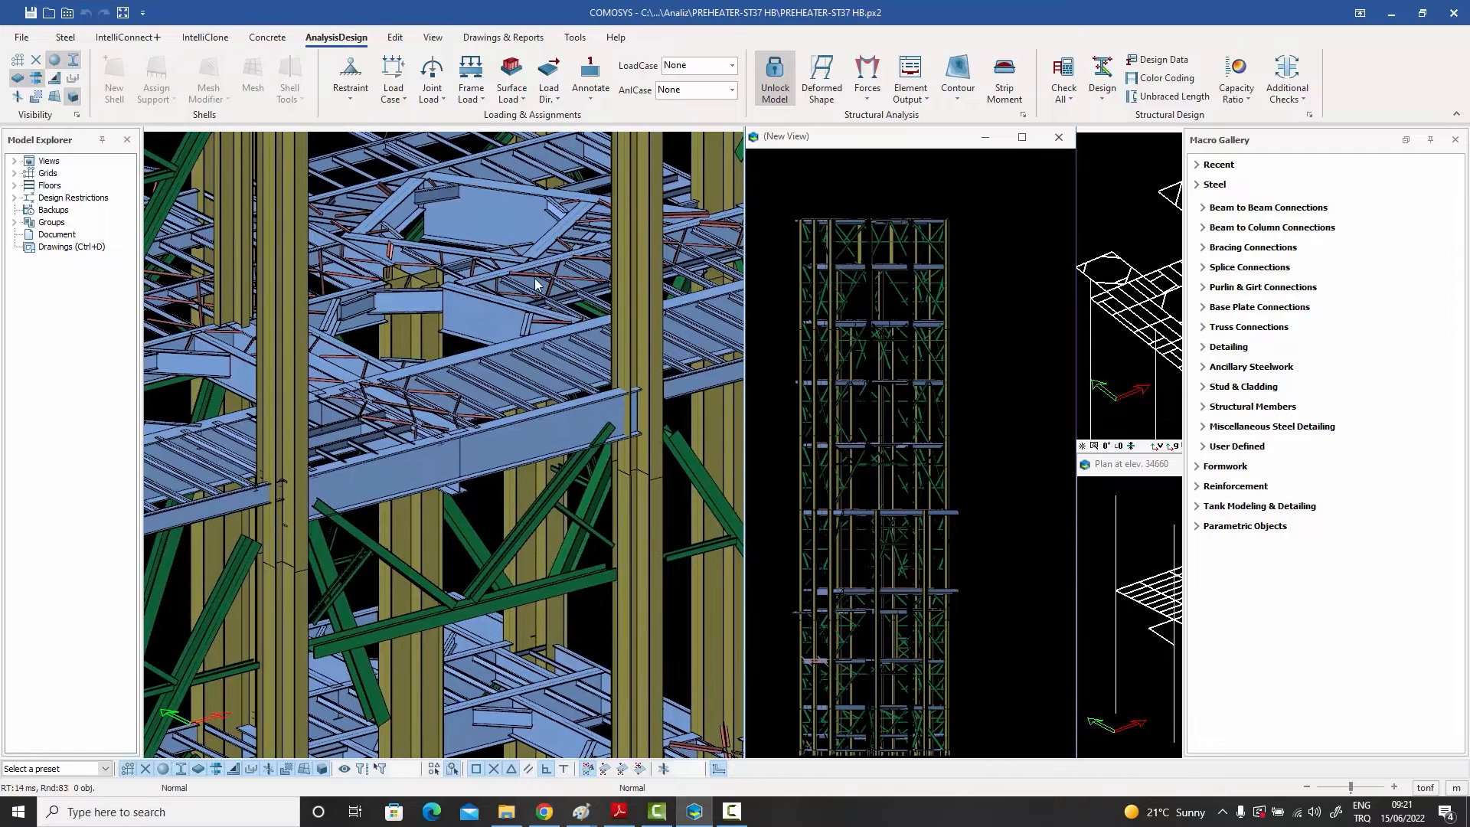
scroll(531, 281, "down", 2)
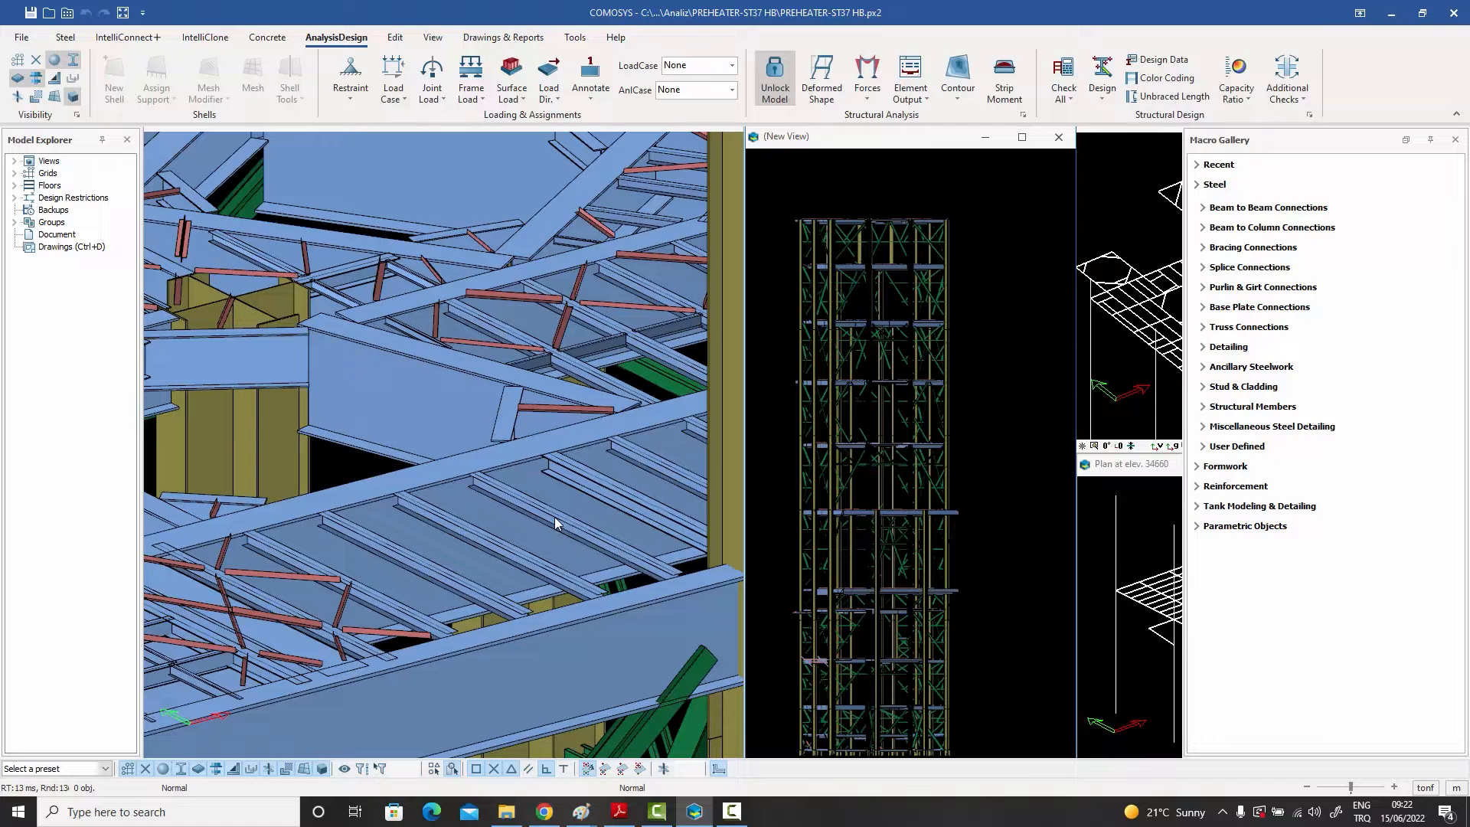
scroll(523, 470, "down", 4)
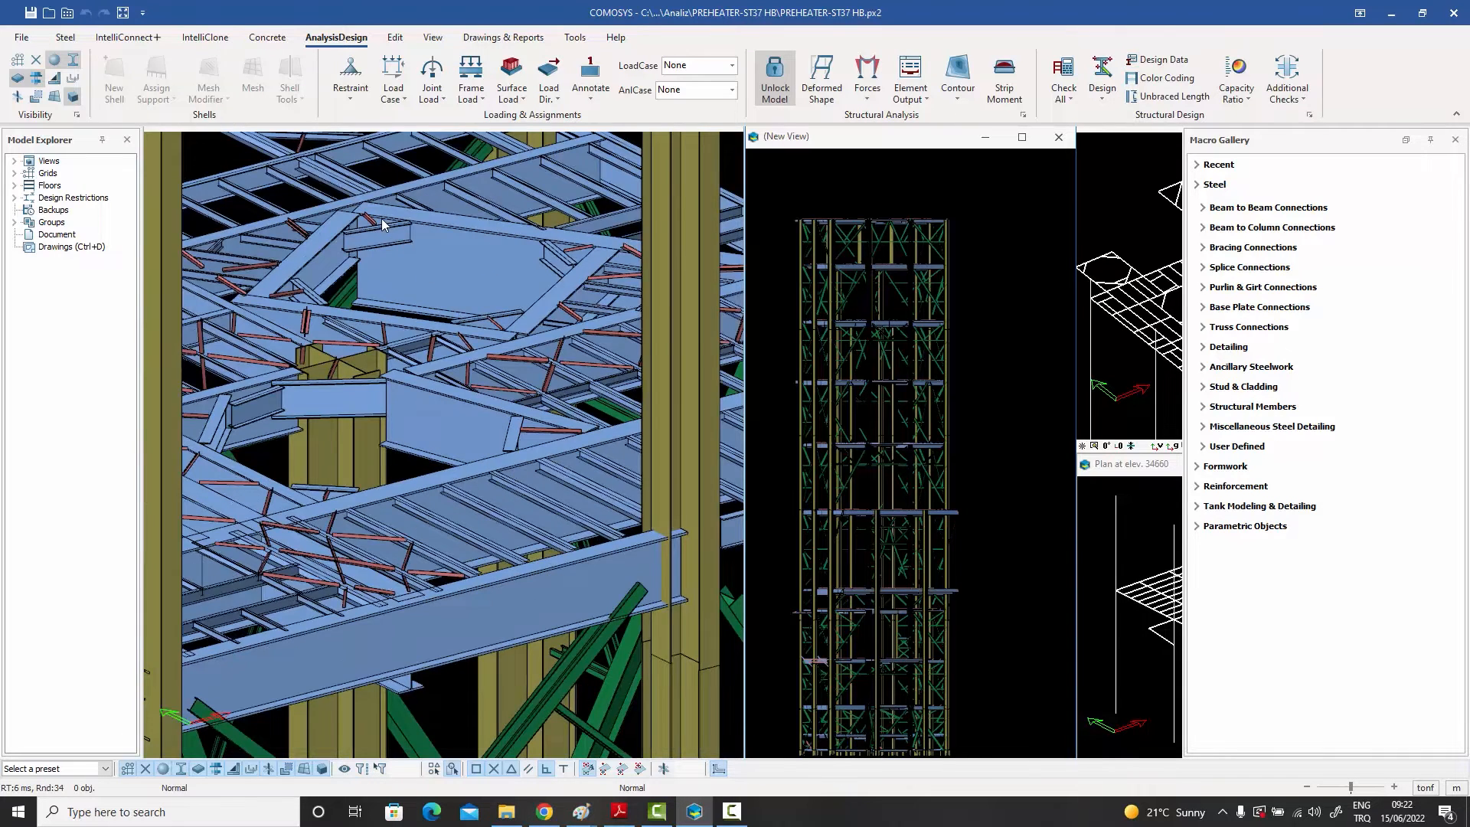
scroll(383, 218, "up", 5)
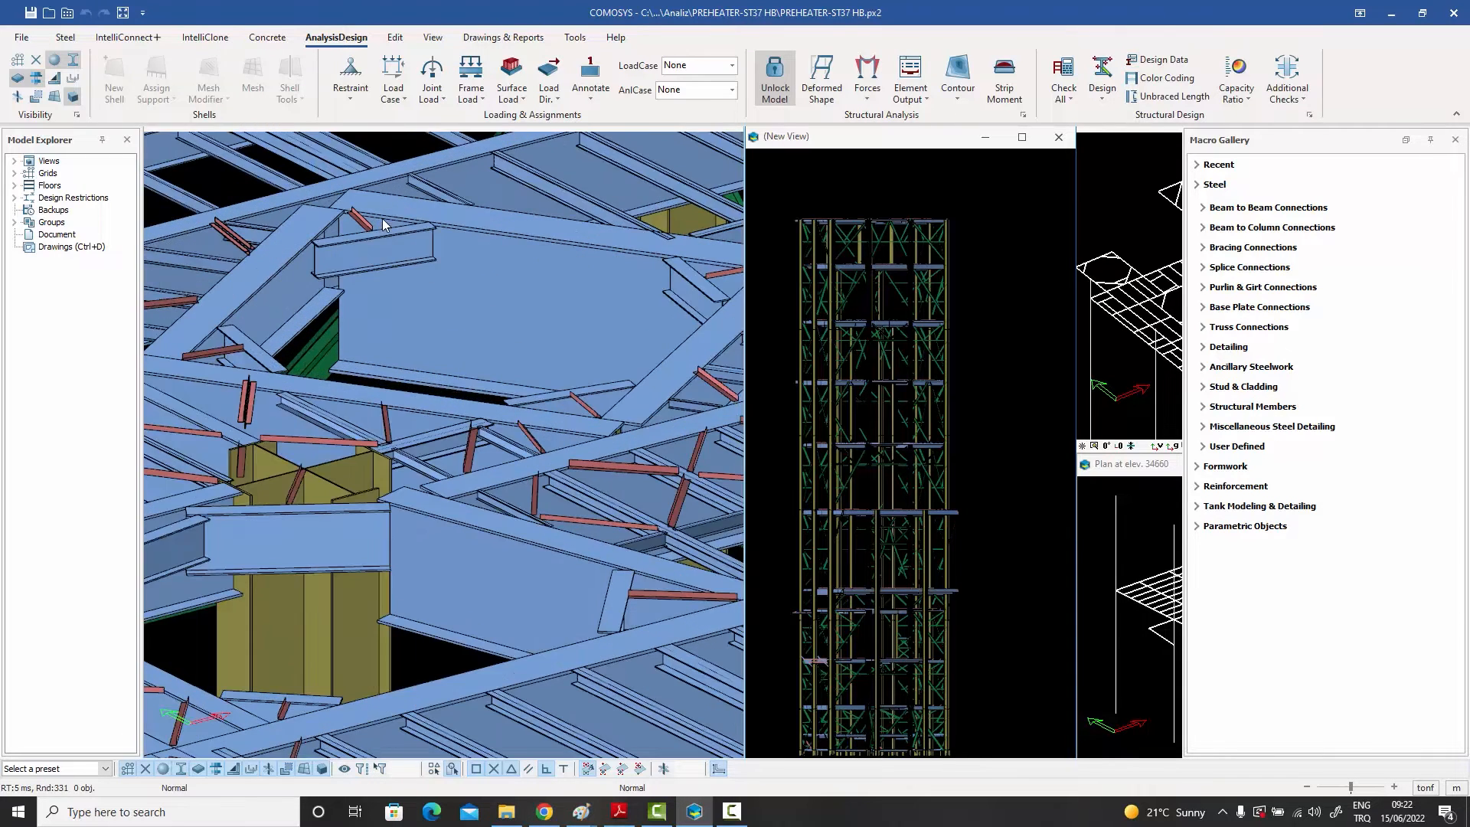
left_click(501, 244)
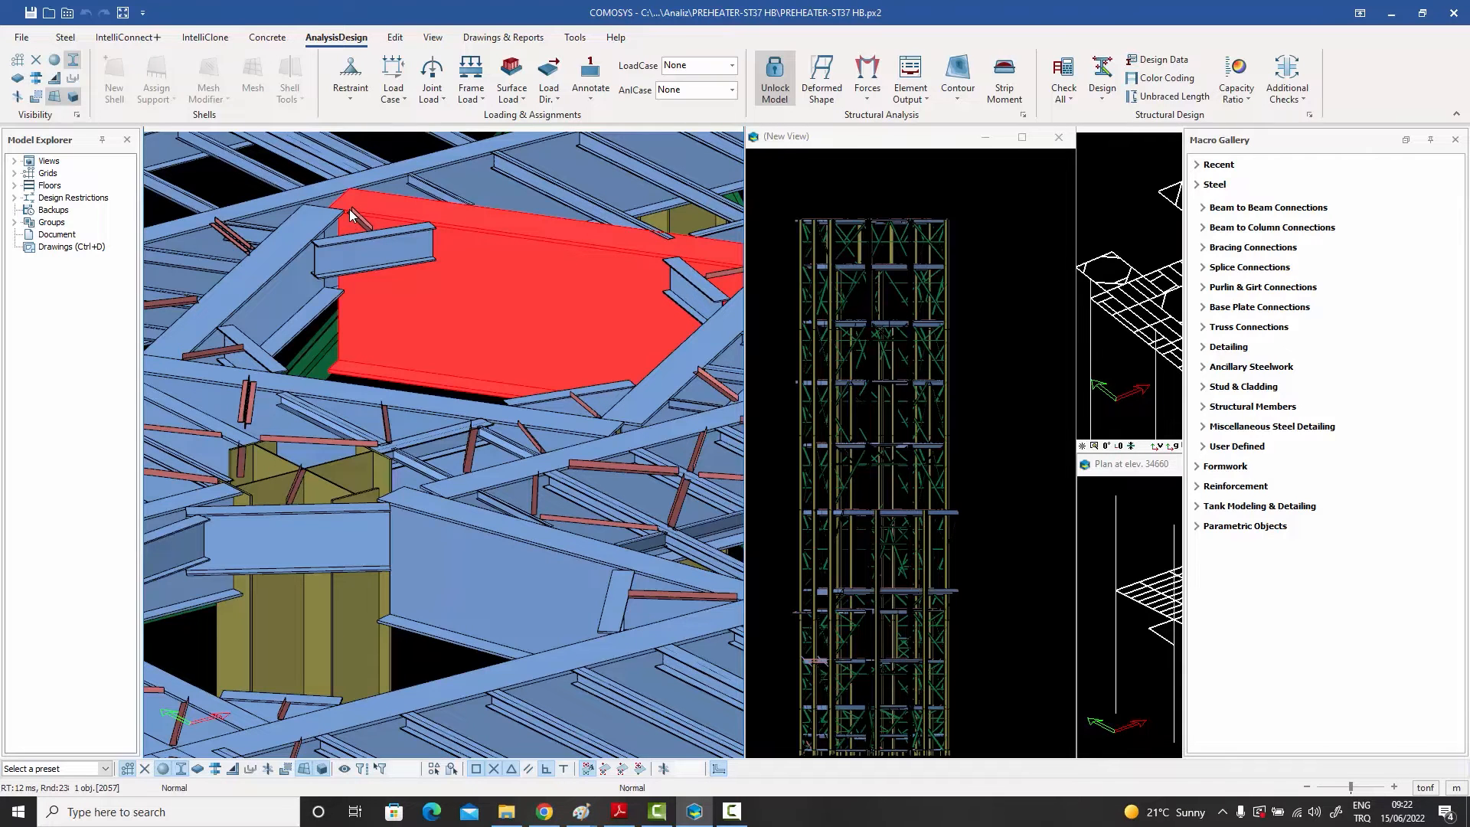
scroll(353, 232, "down", 3)
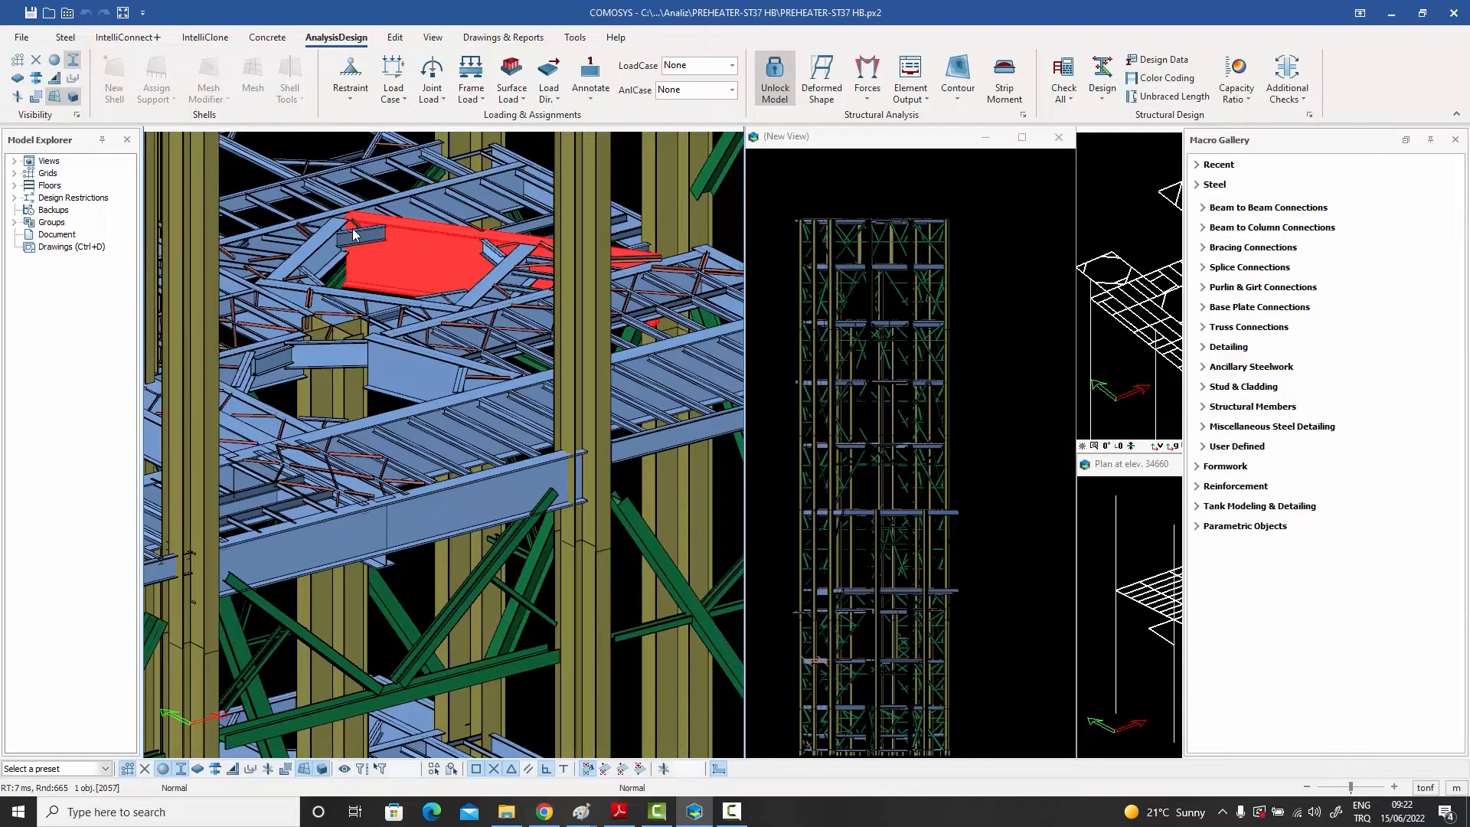
scroll(353, 233, "up", 5)
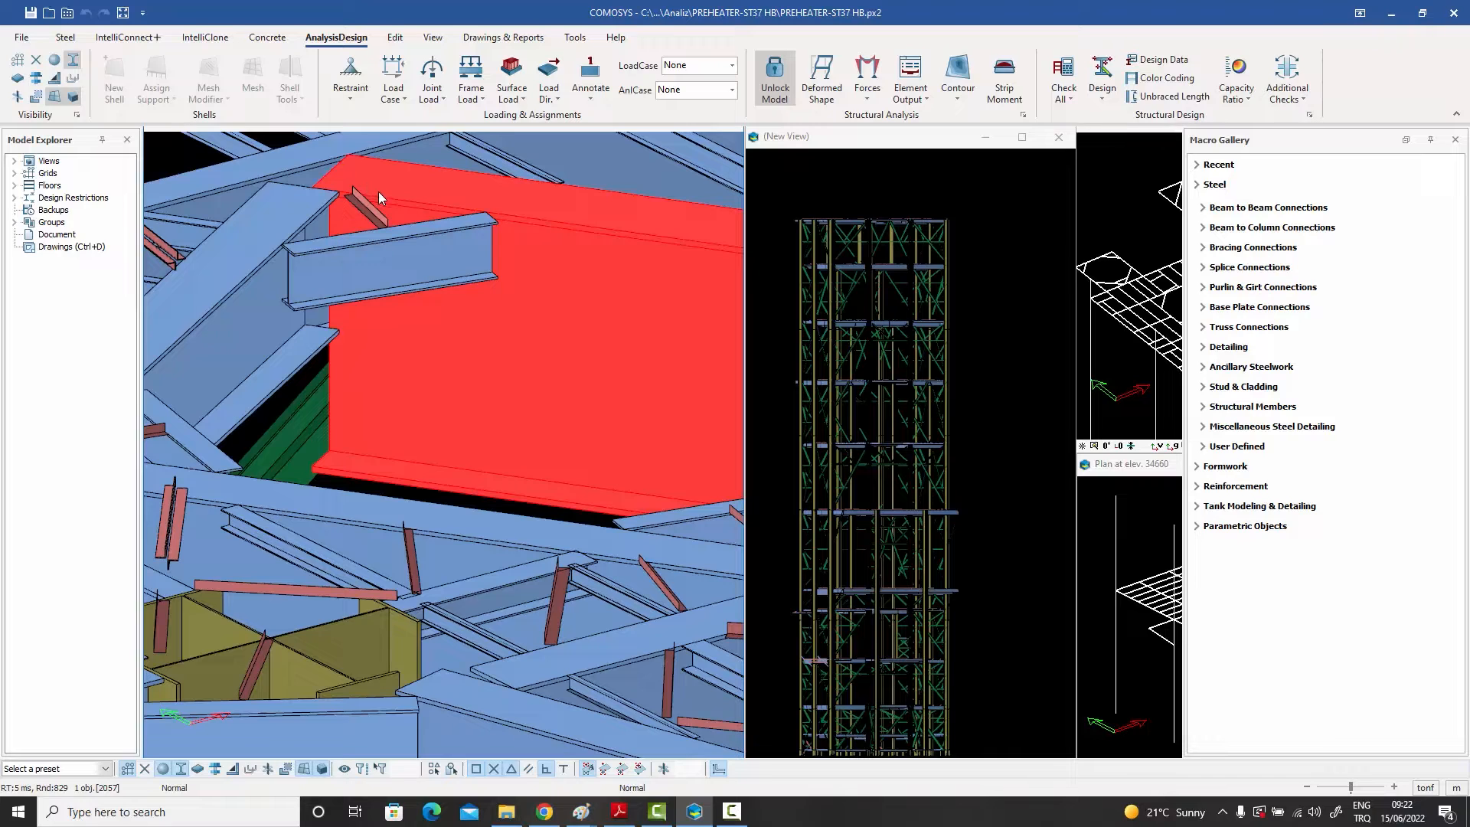
double_click(608, 287)
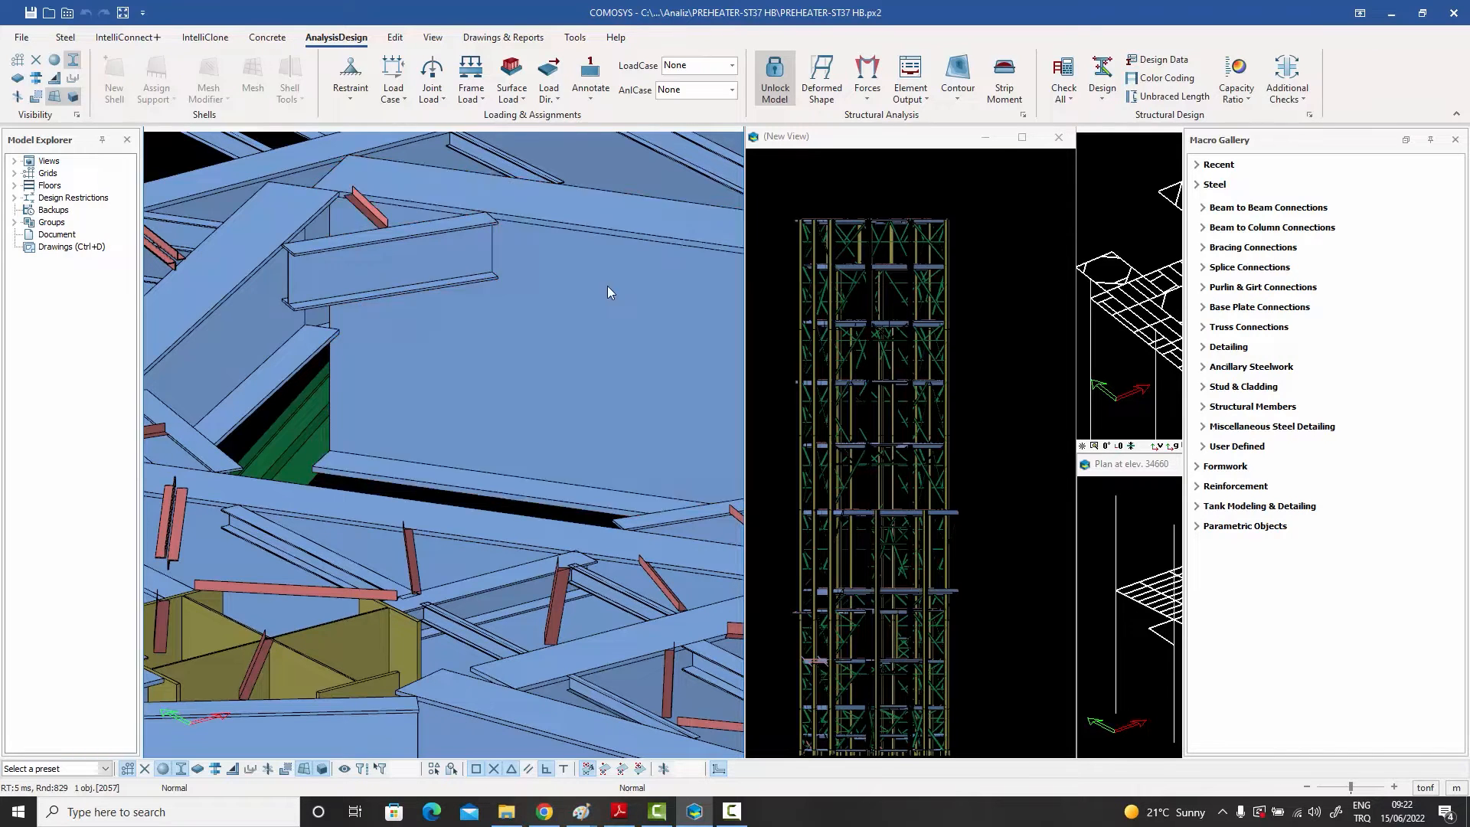
left_click(608, 242)
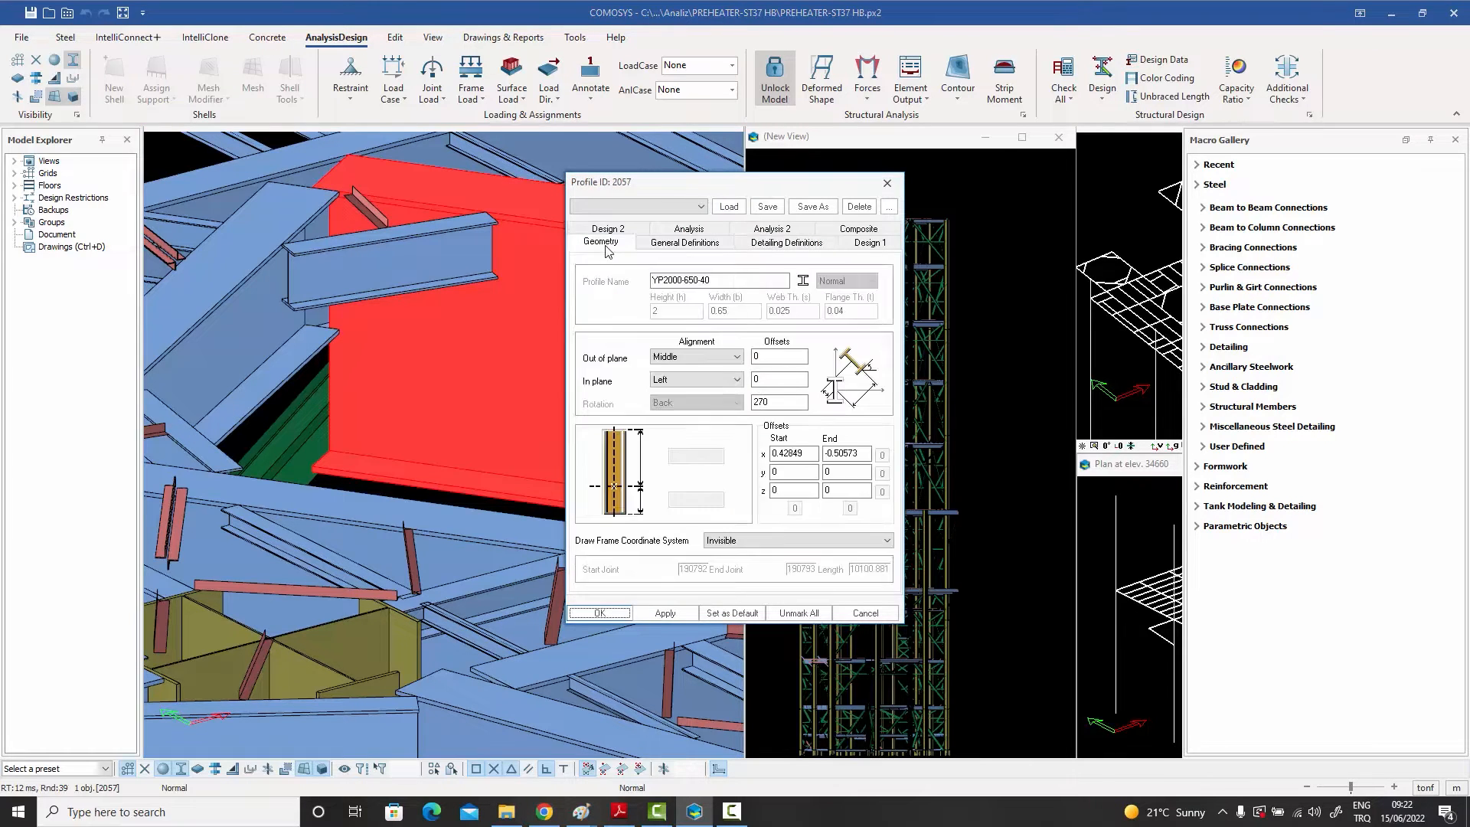
left_click_drag(663, 280, 758, 287)
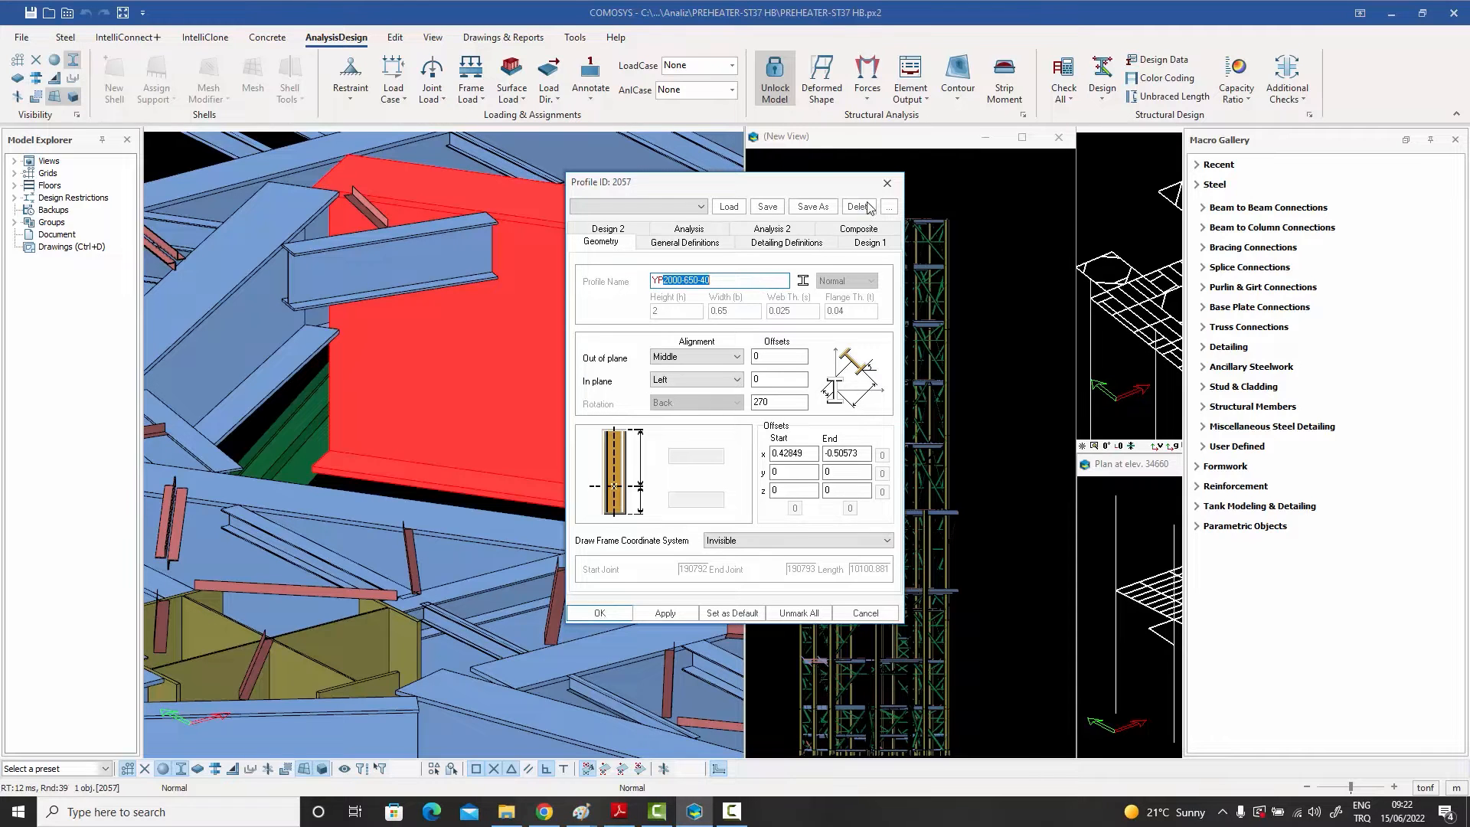
left_click(888, 182)
scroll(613, 272, "down", 2)
scroll(596, 289, "down", 3)
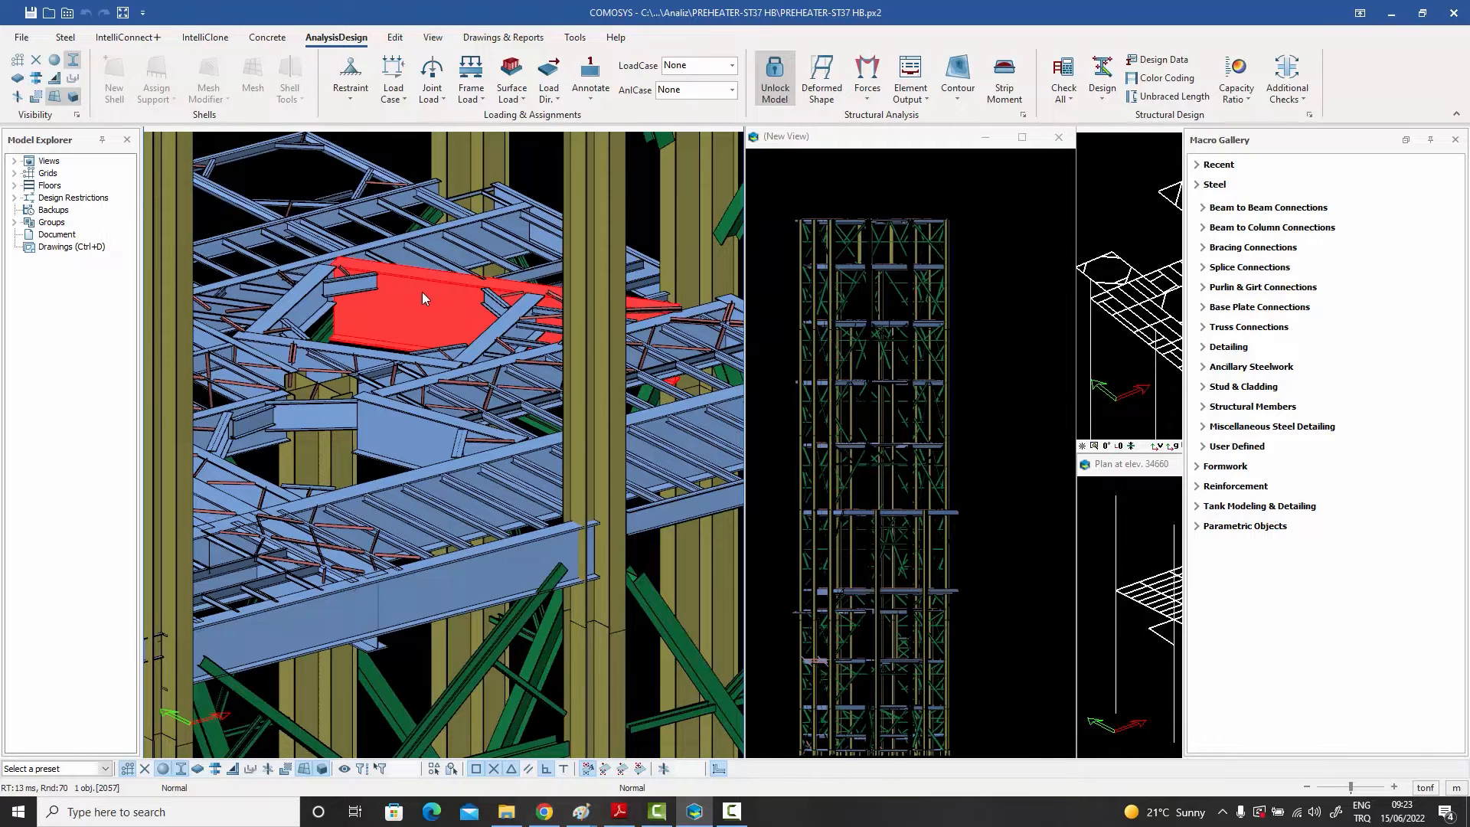
scroll(397, 297, "up", 3)
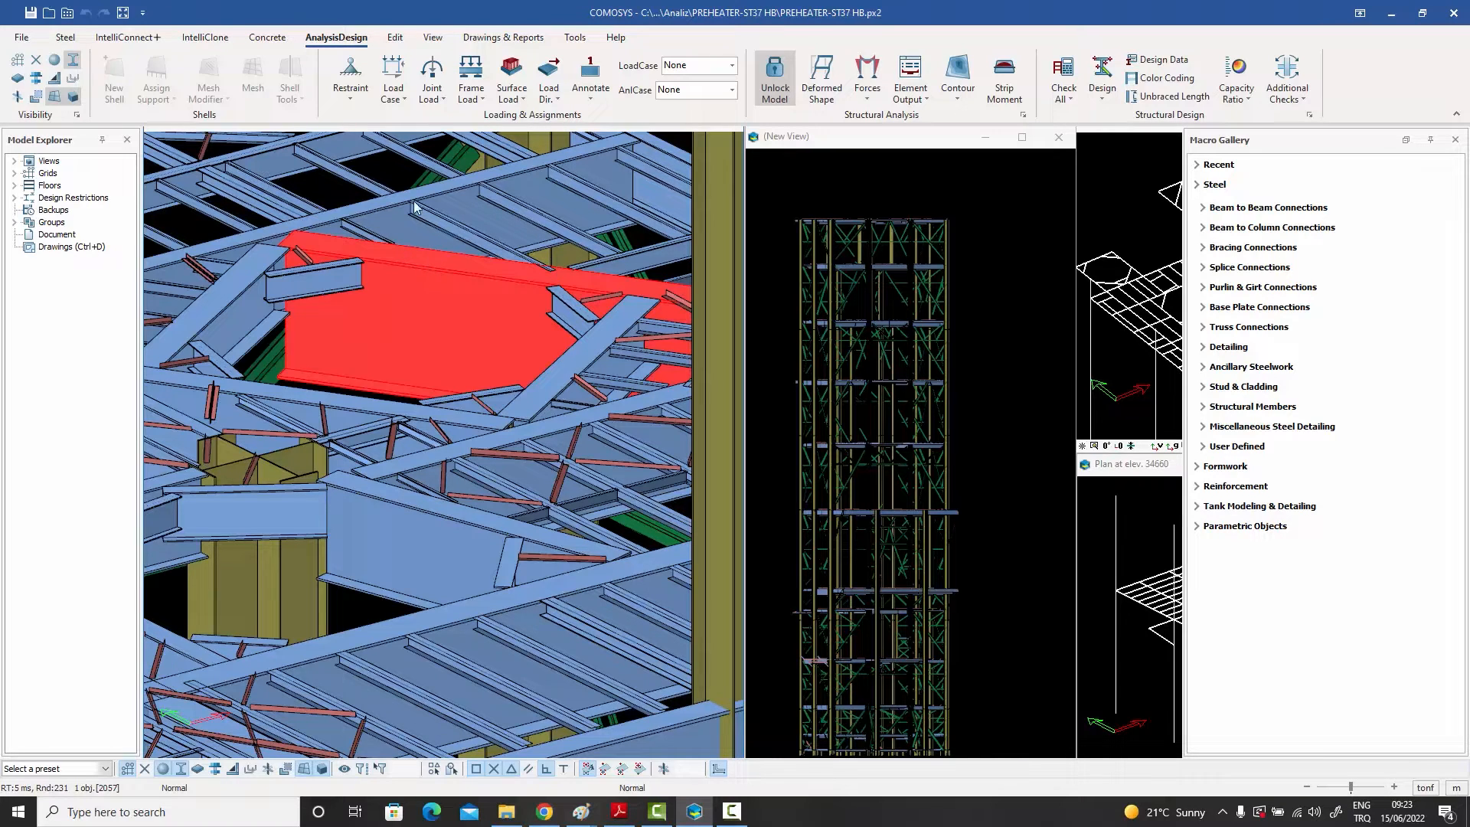
left_click(384, 165)
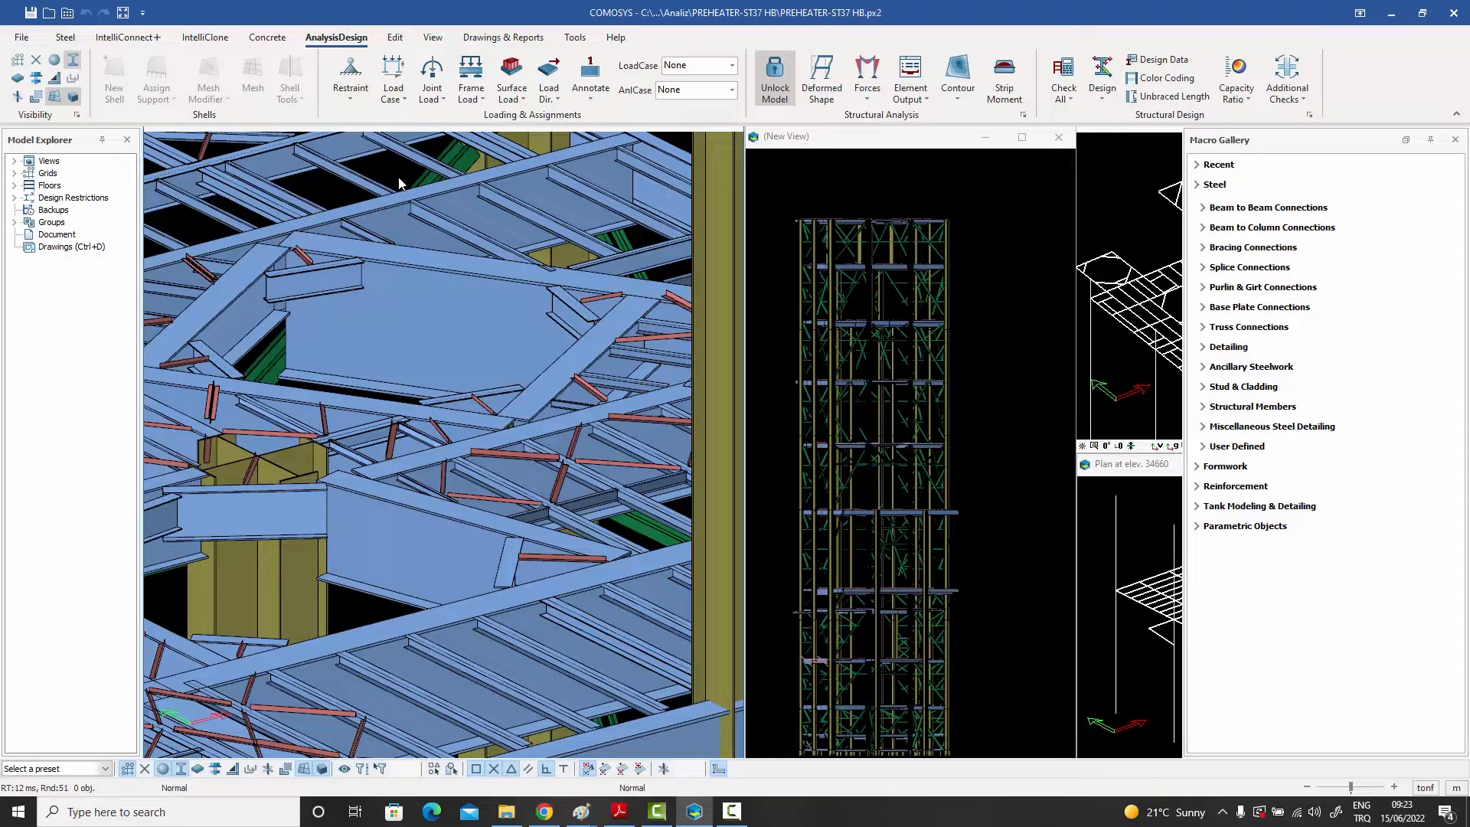
middle_click_drag(401, 237, 423, 218)
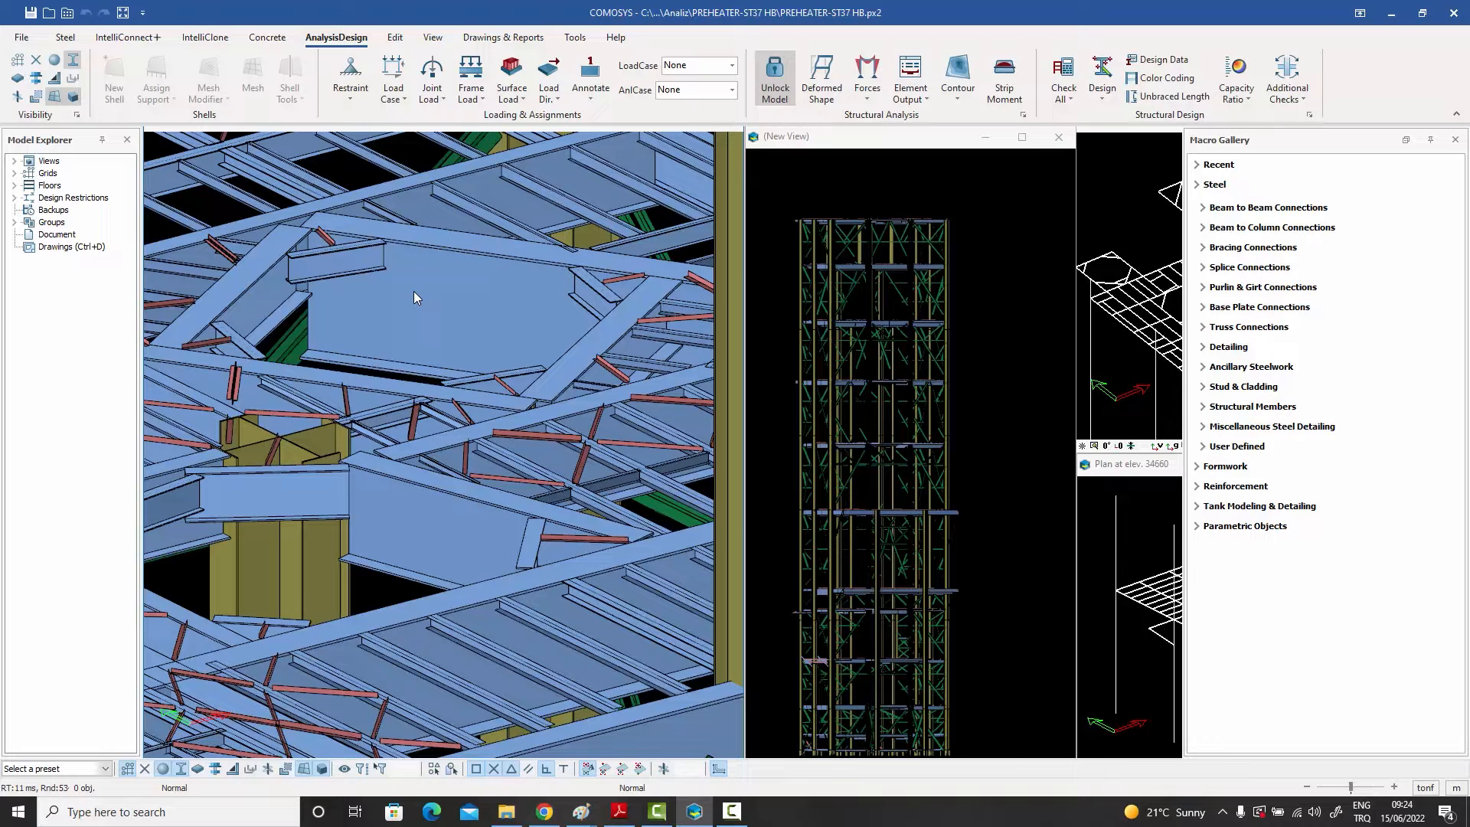
middle_click_drag(419, 283, 425, 275)
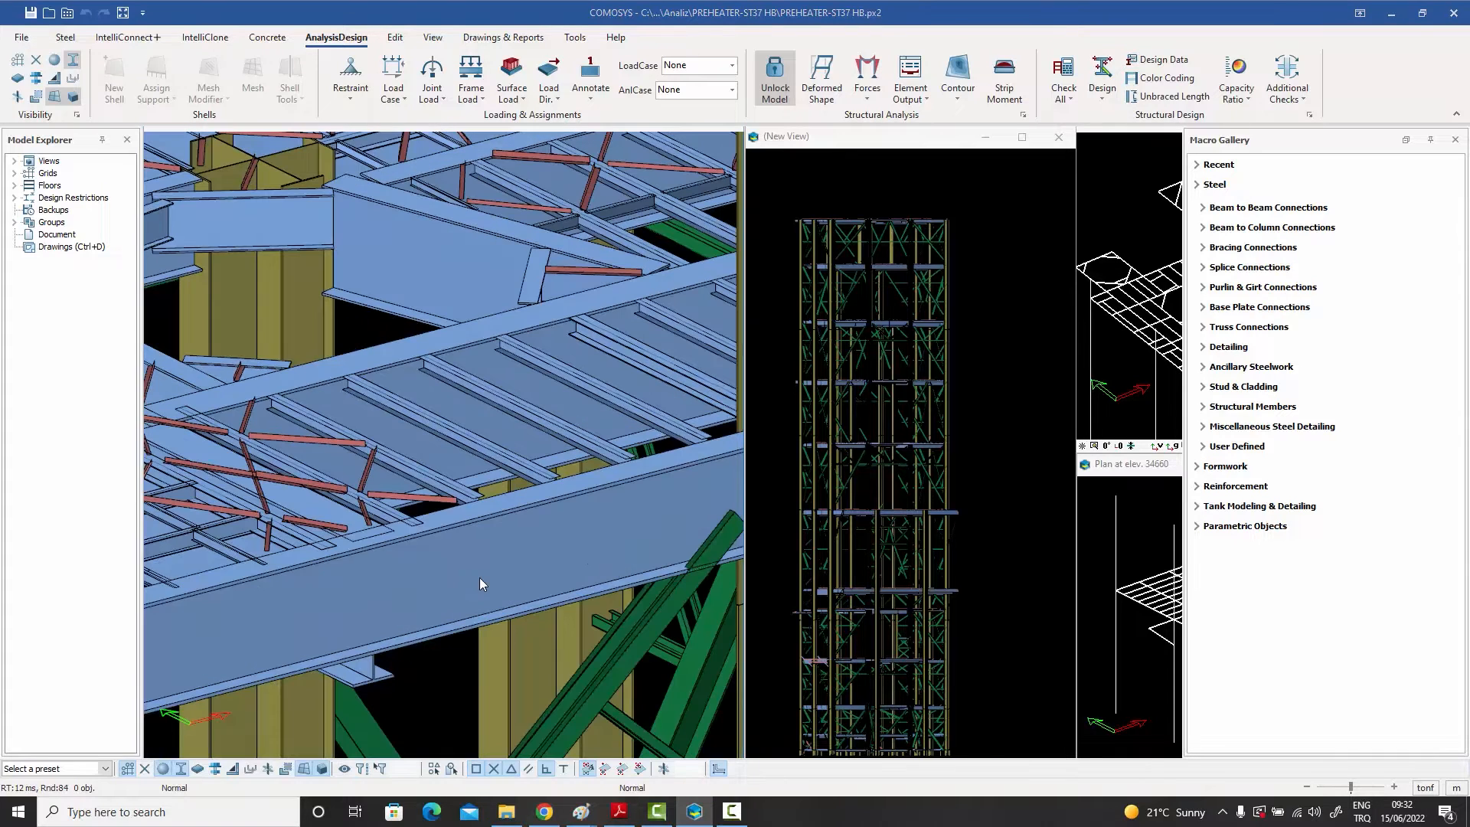
Step: Open the floor beam's detailing definitions and set its shear capacity ratio to 0.3
double_click(513, 406)
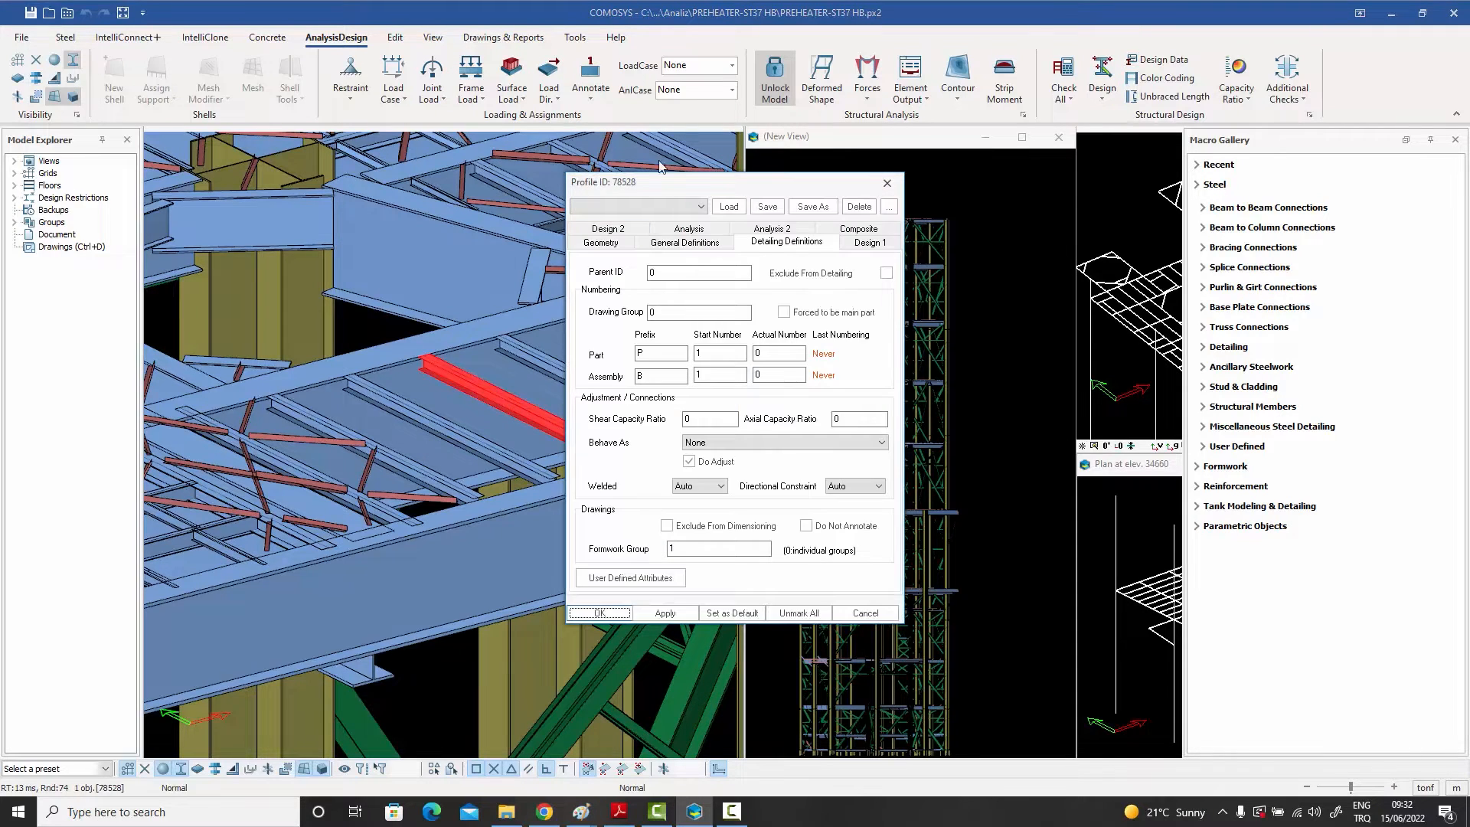
left_click_drag(669, 180, 754, 172)
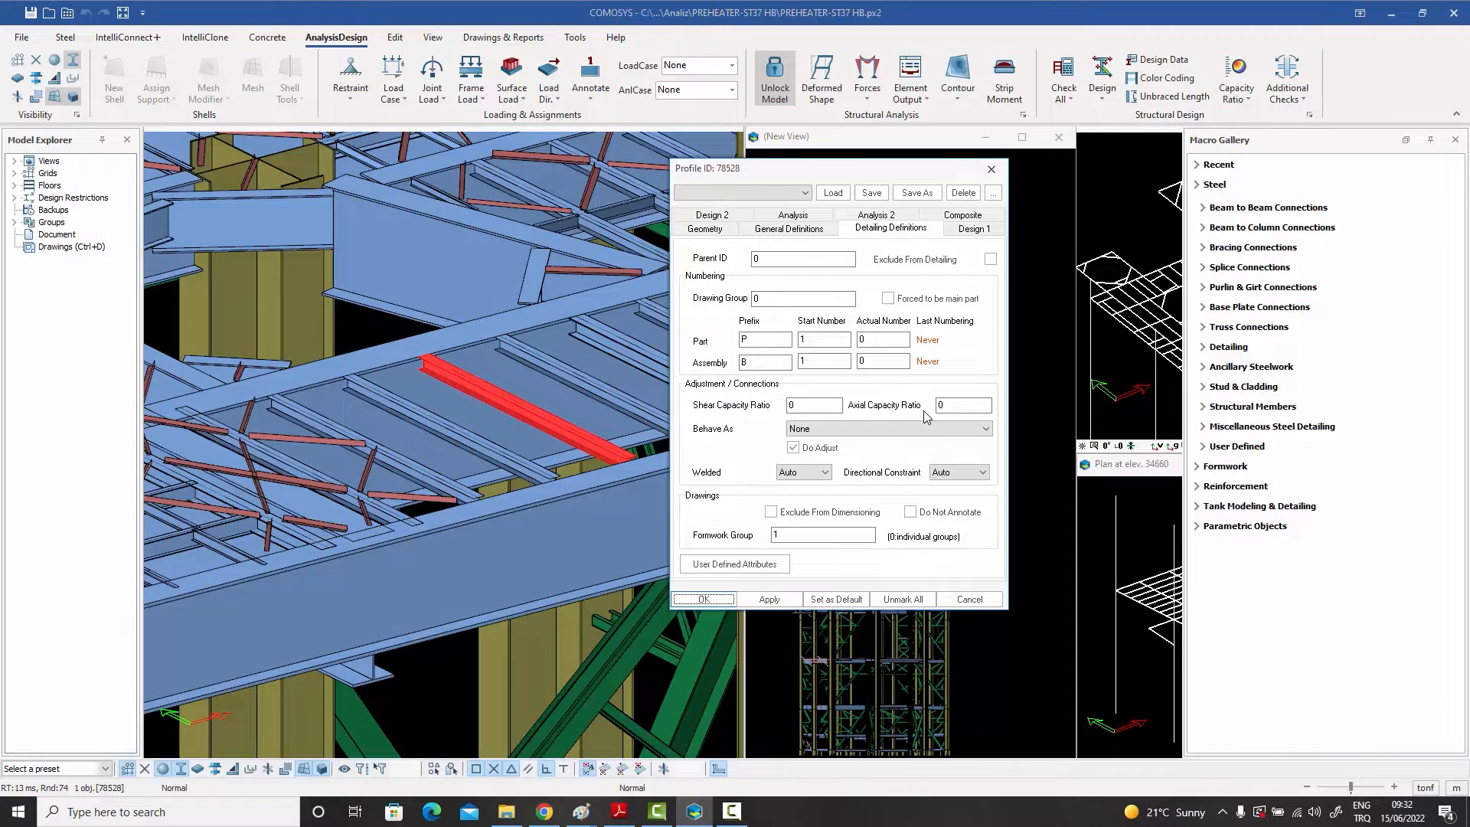
left_click(946, 406)
left_click(810, 404)
type(".3")
left_click(814, 220)
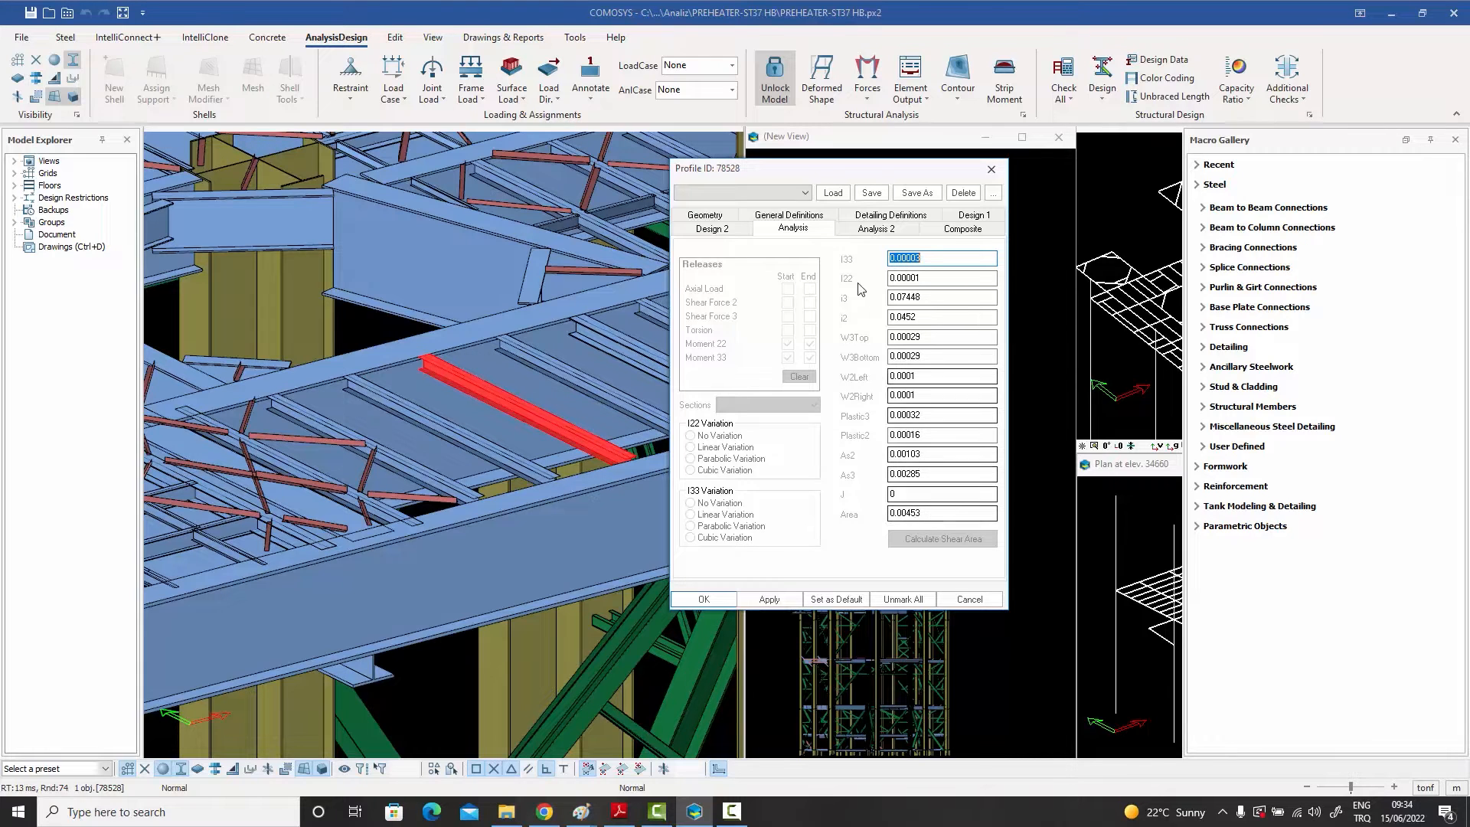
left_click(874, 217)
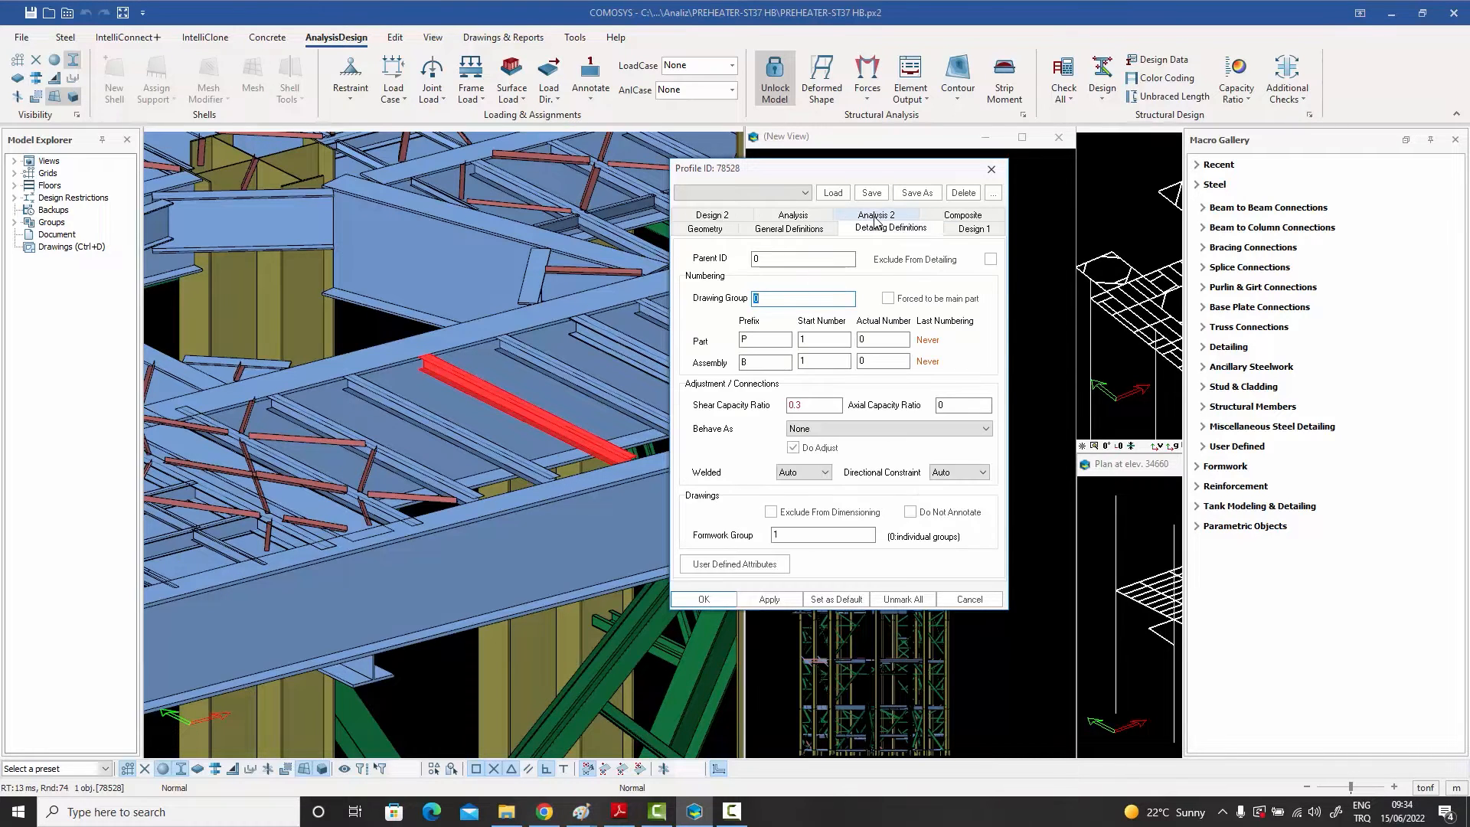
left_click(956, 404)
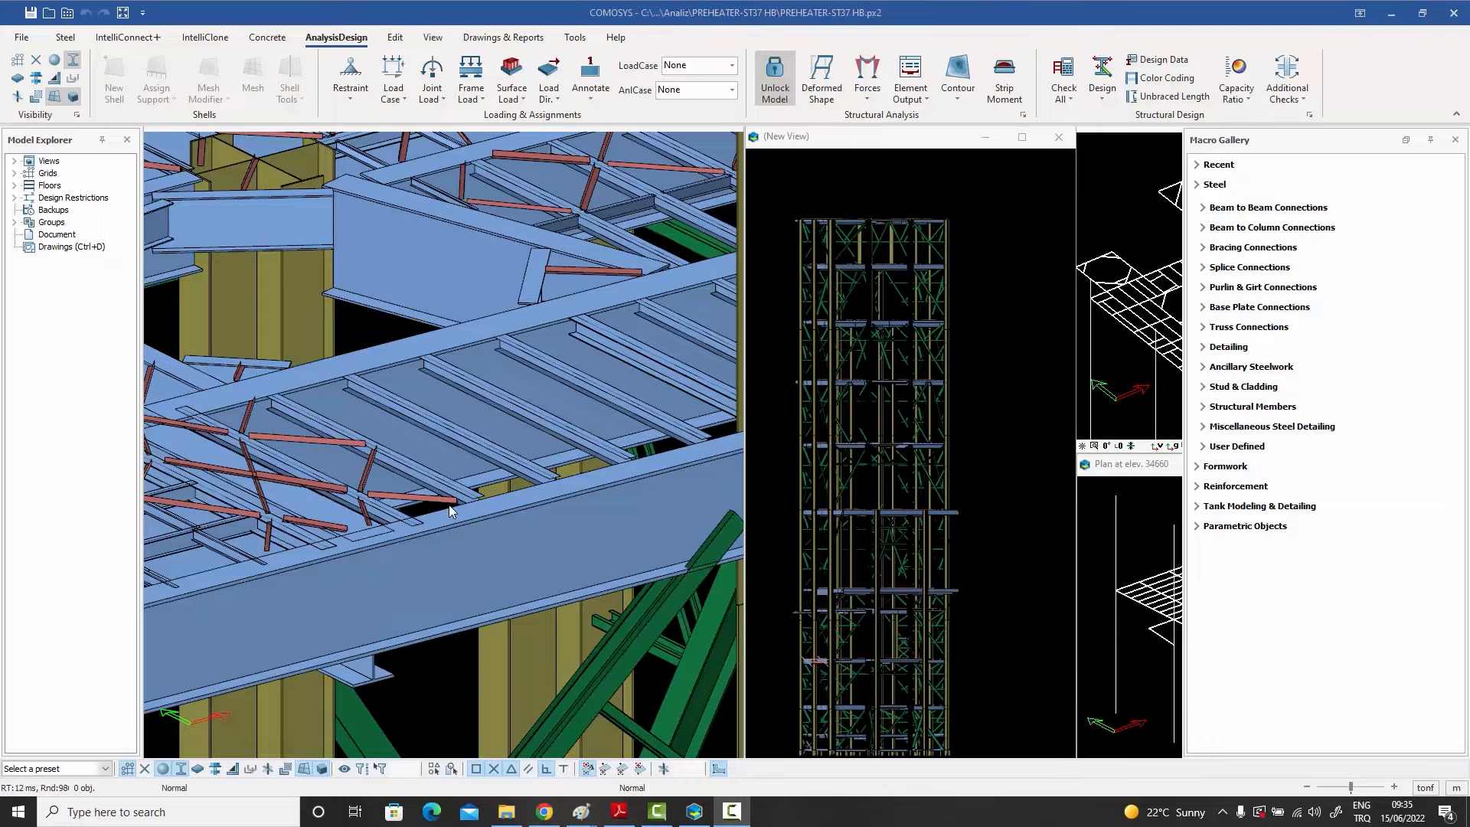
Step: Open the adjacent secondary beam's properties, set its axial capacity ratio to 0, and close the dialog
double_click(297, 438)
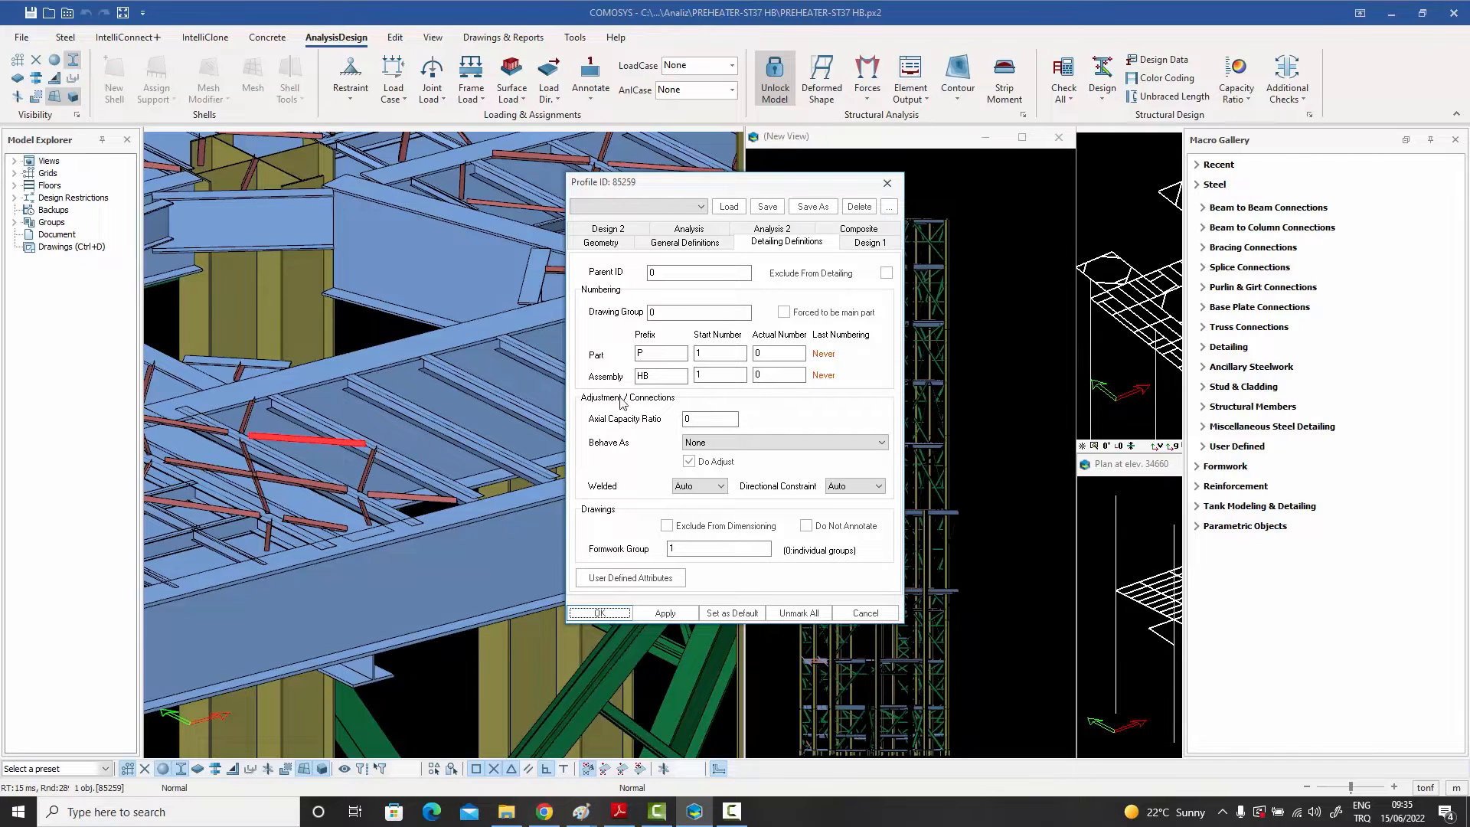
left_click(722, 423)
left_click_drag(715, 418, 607, 408)
type("0")
left_click(887, 184)
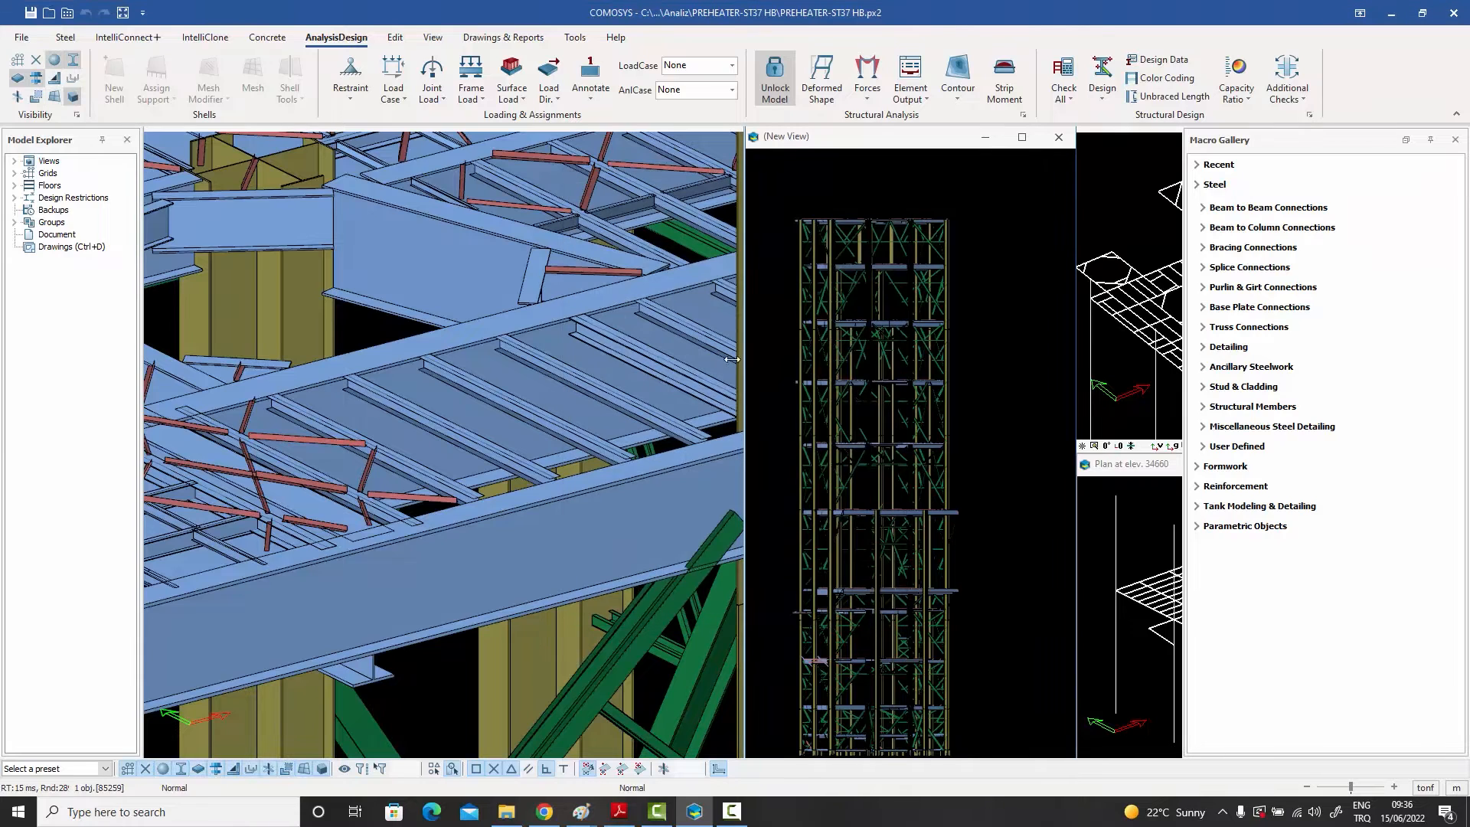
Step: Reopen the first floor beam's properties to review its capacity ratios
double_click(625, 652)
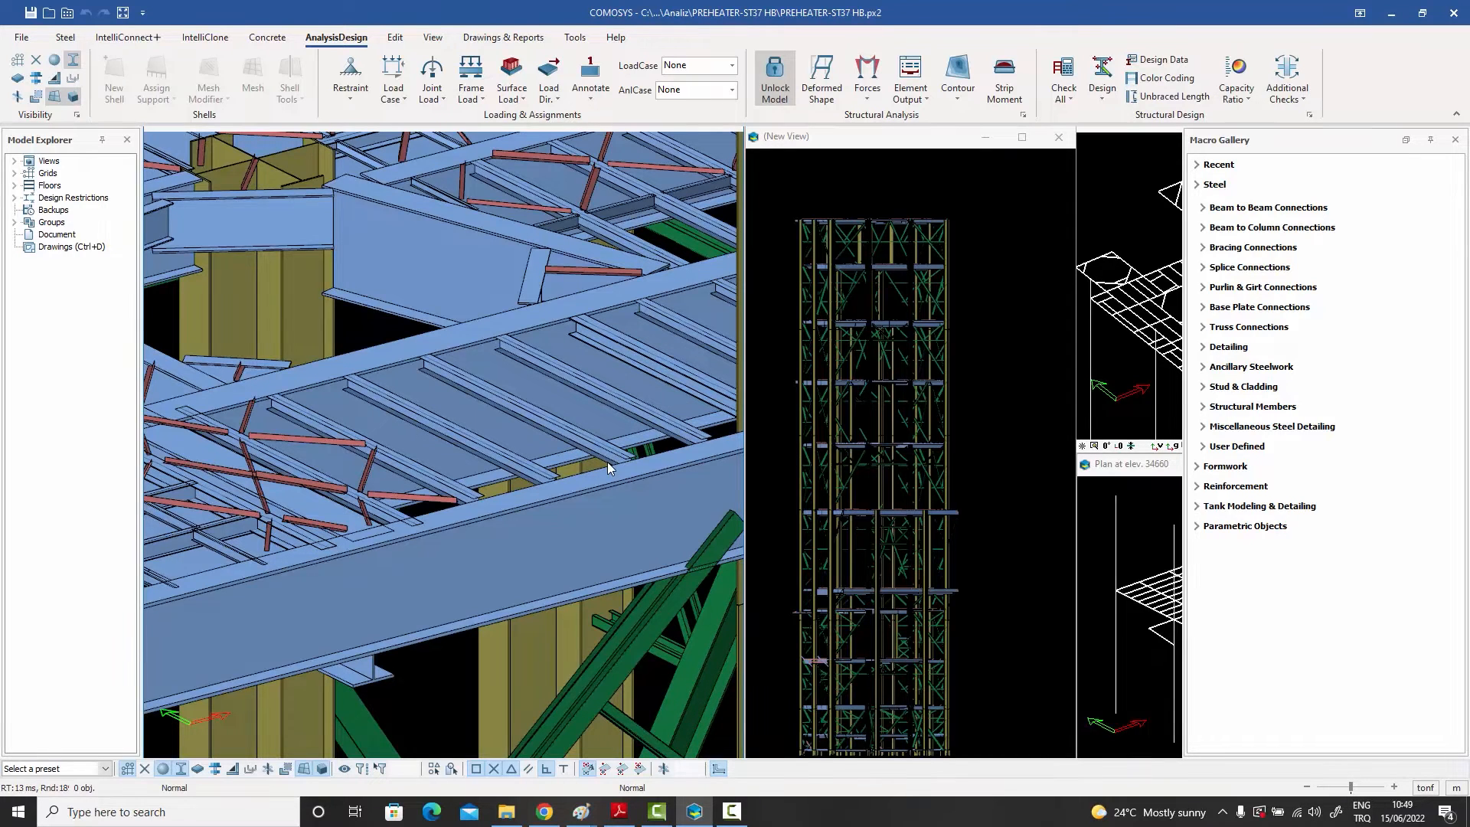
double_click(515, 410)
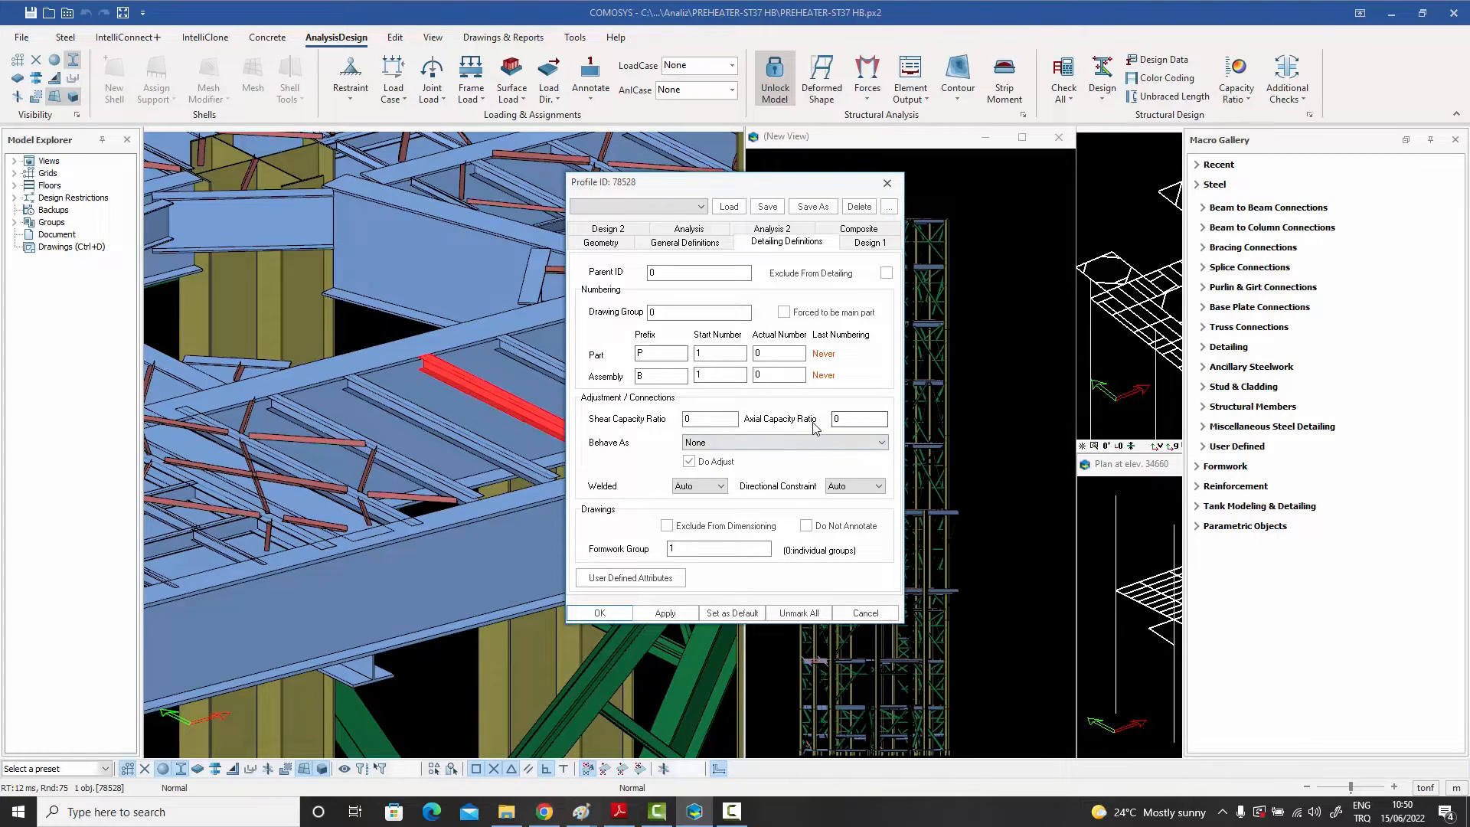
left_click(888, 184)
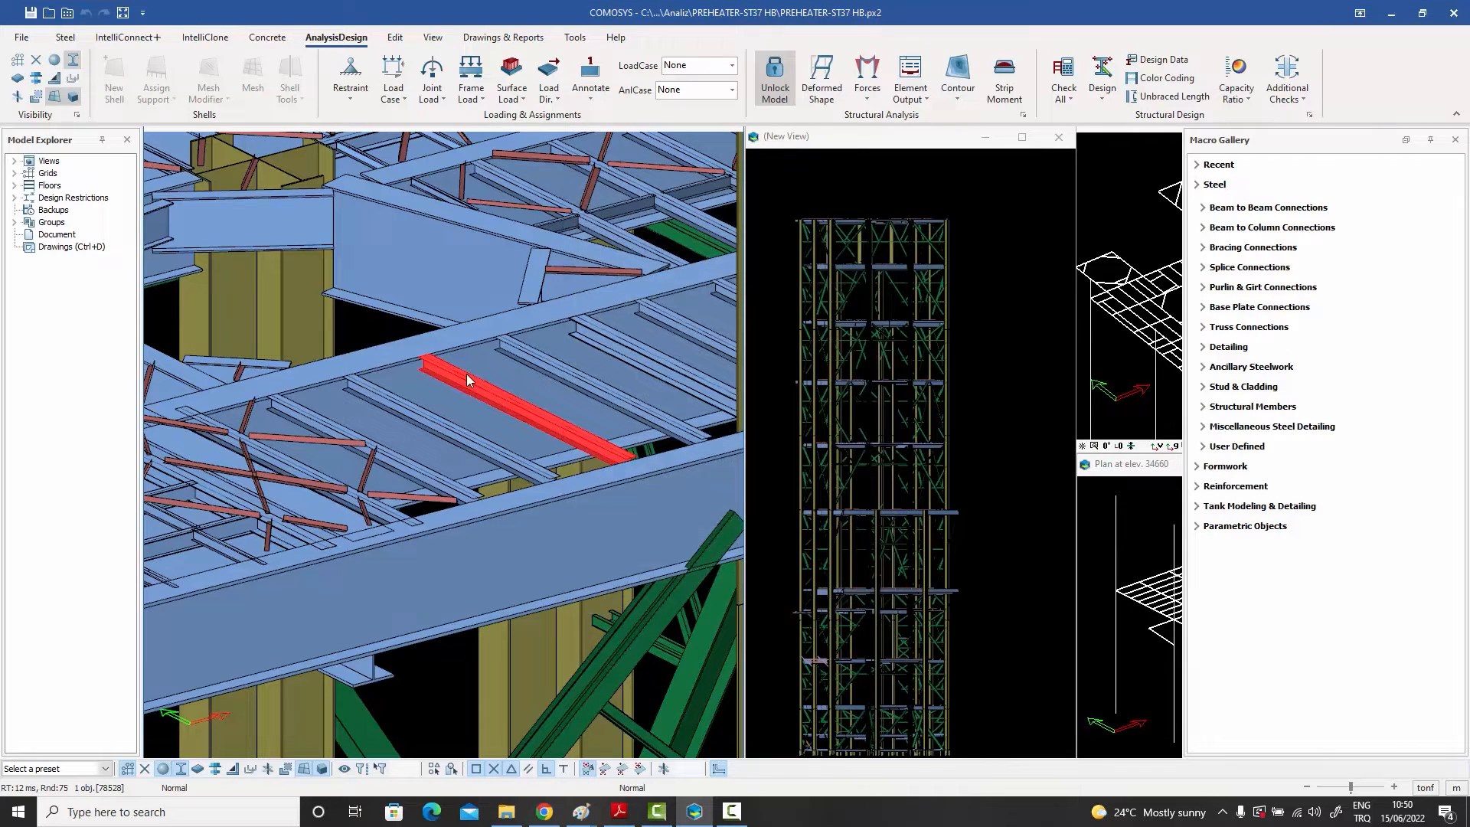
left_click(786, 66)
key("Escape")
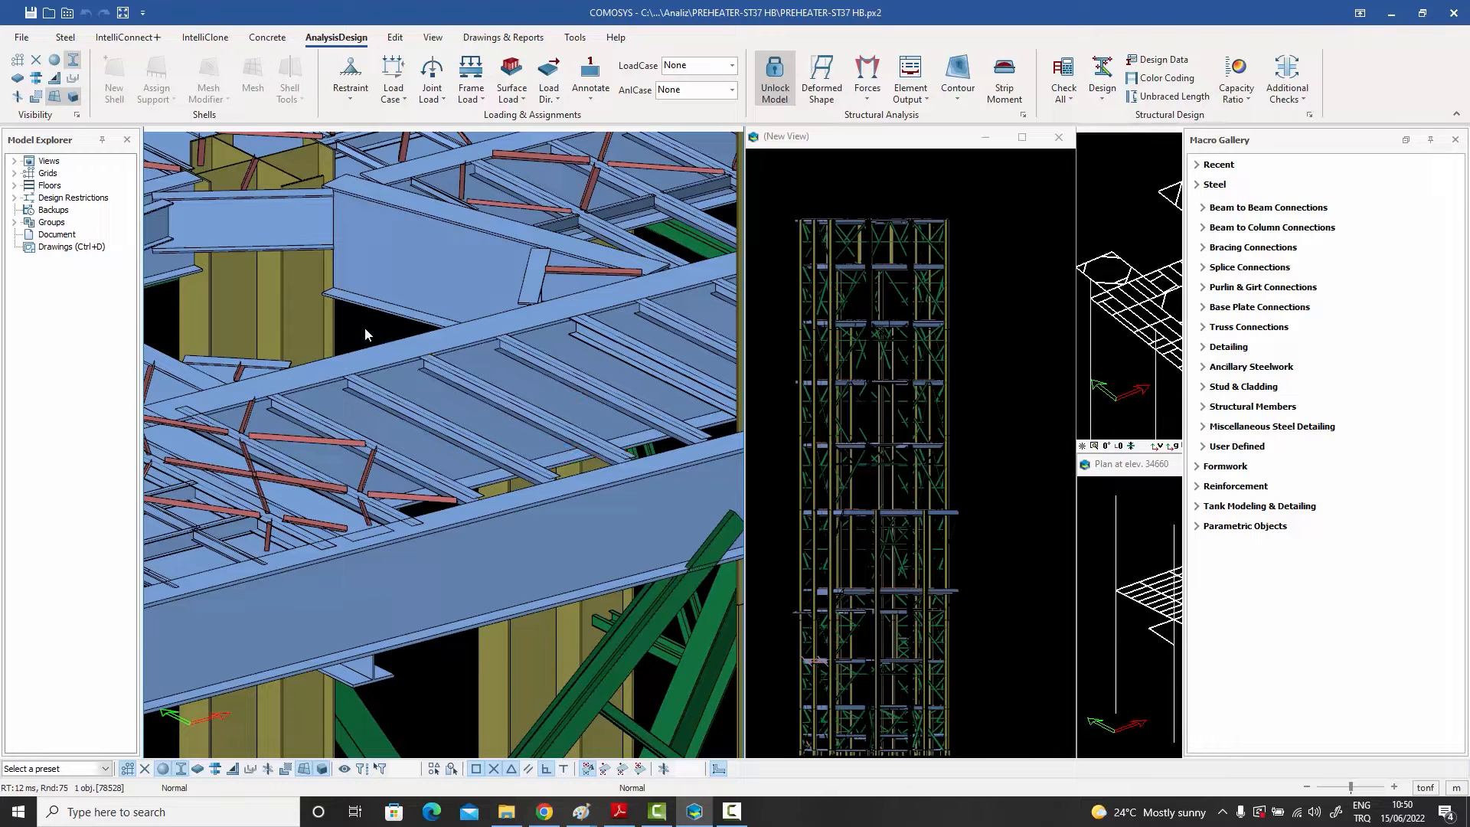
scroll(482, 341, "down", 3)
scroll(481, 339, "down", 2)
left_click(390, 285)
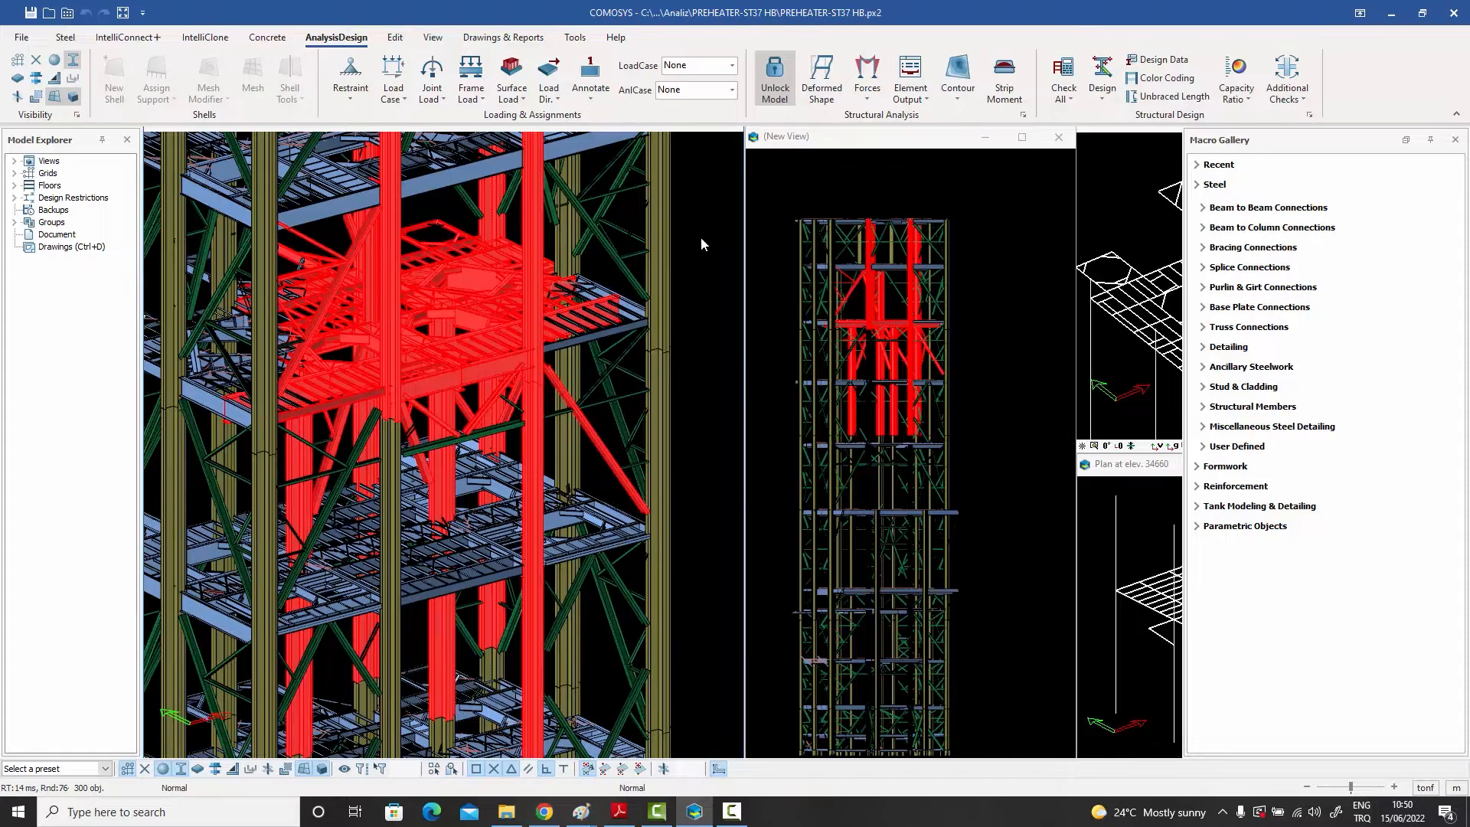
key("Escape")
scroll(455, 384, "up", 5)
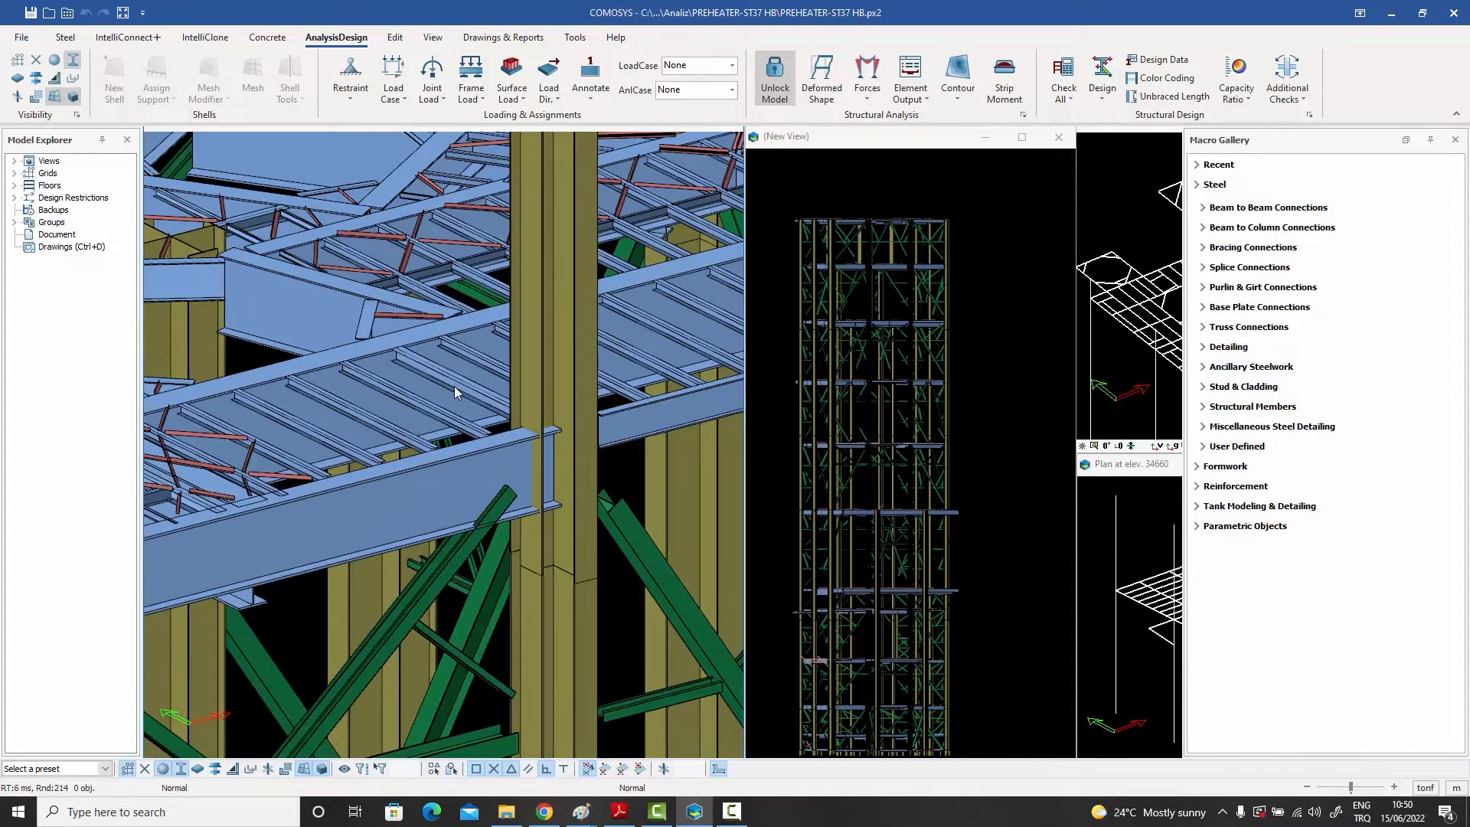
Step: Assign computed capacity ratios to the selected floor beam with the Assign Capacity Ratio command
left_click(407, 401)
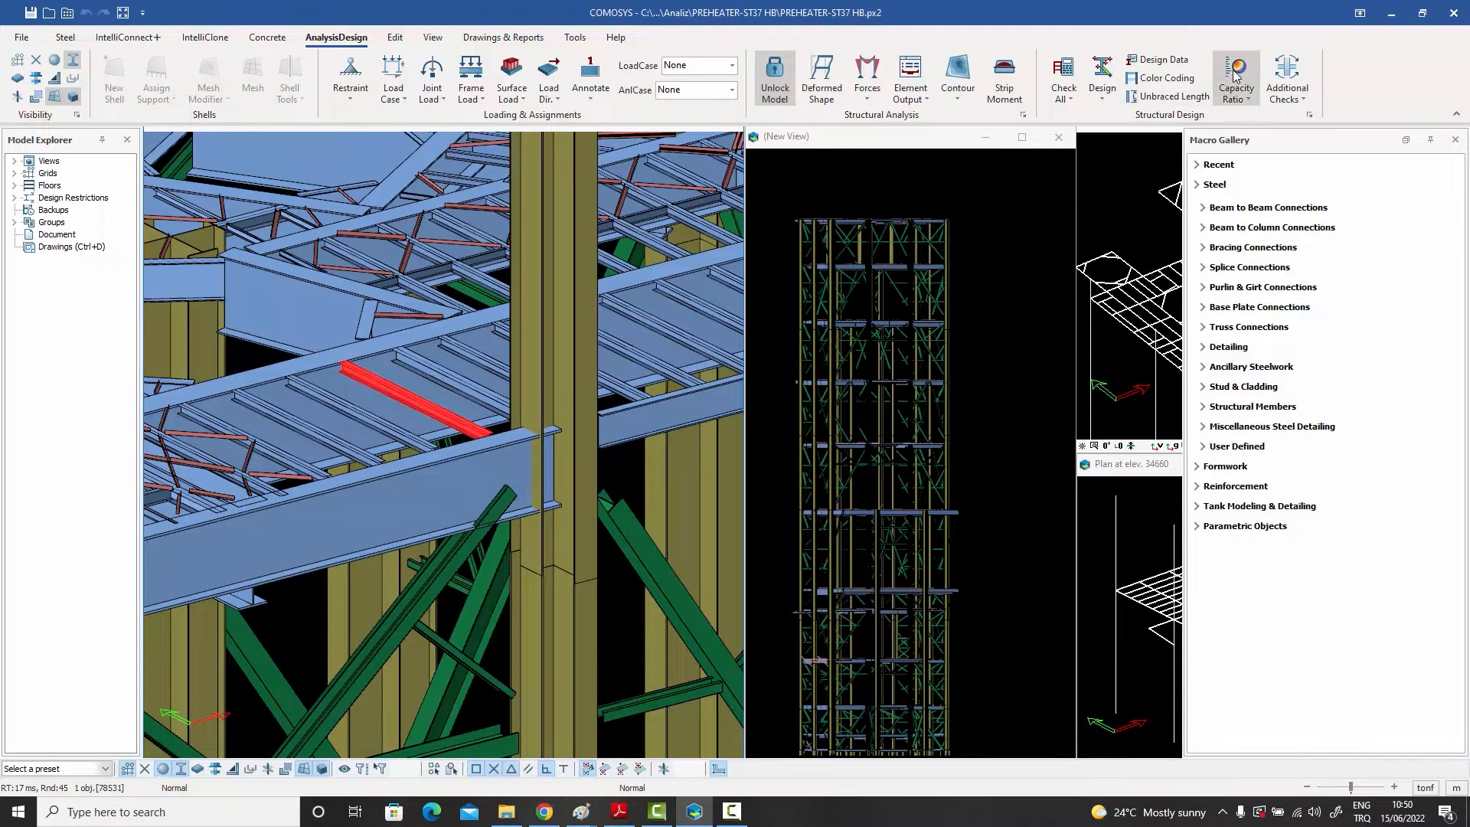
left_click(1250, 100)
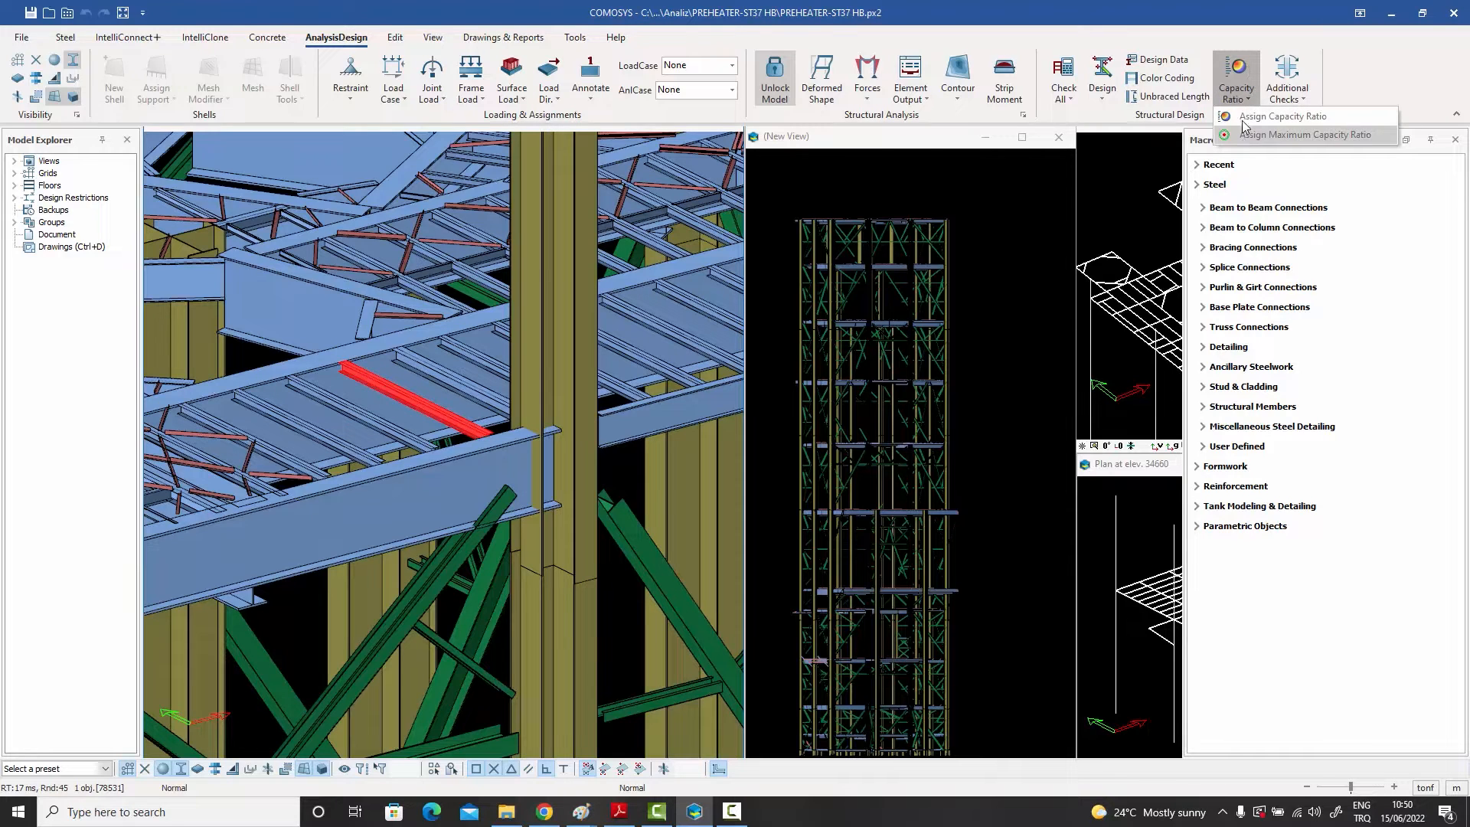
left_click(1284, 117)
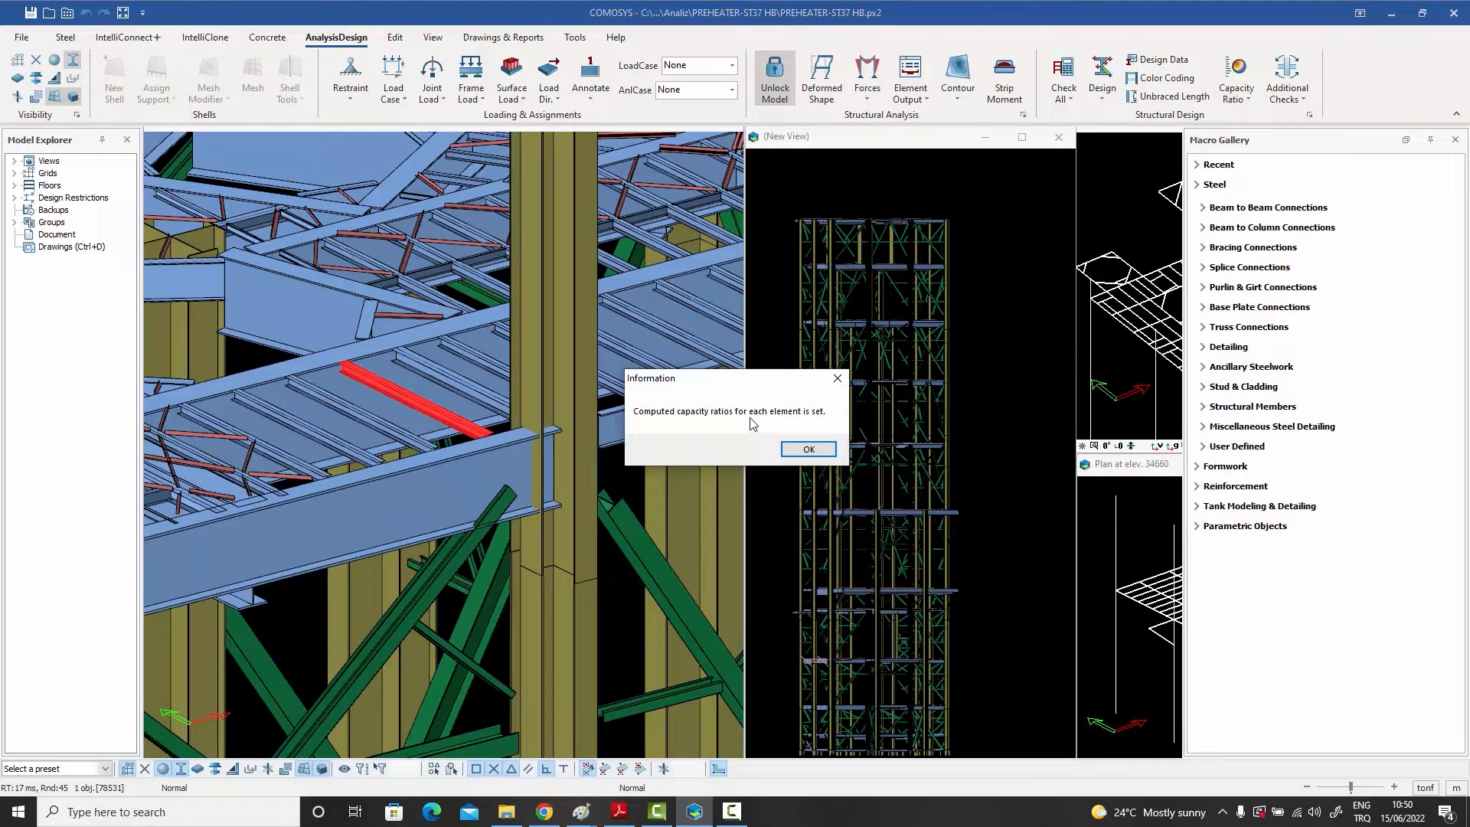
left_click(809, 450)
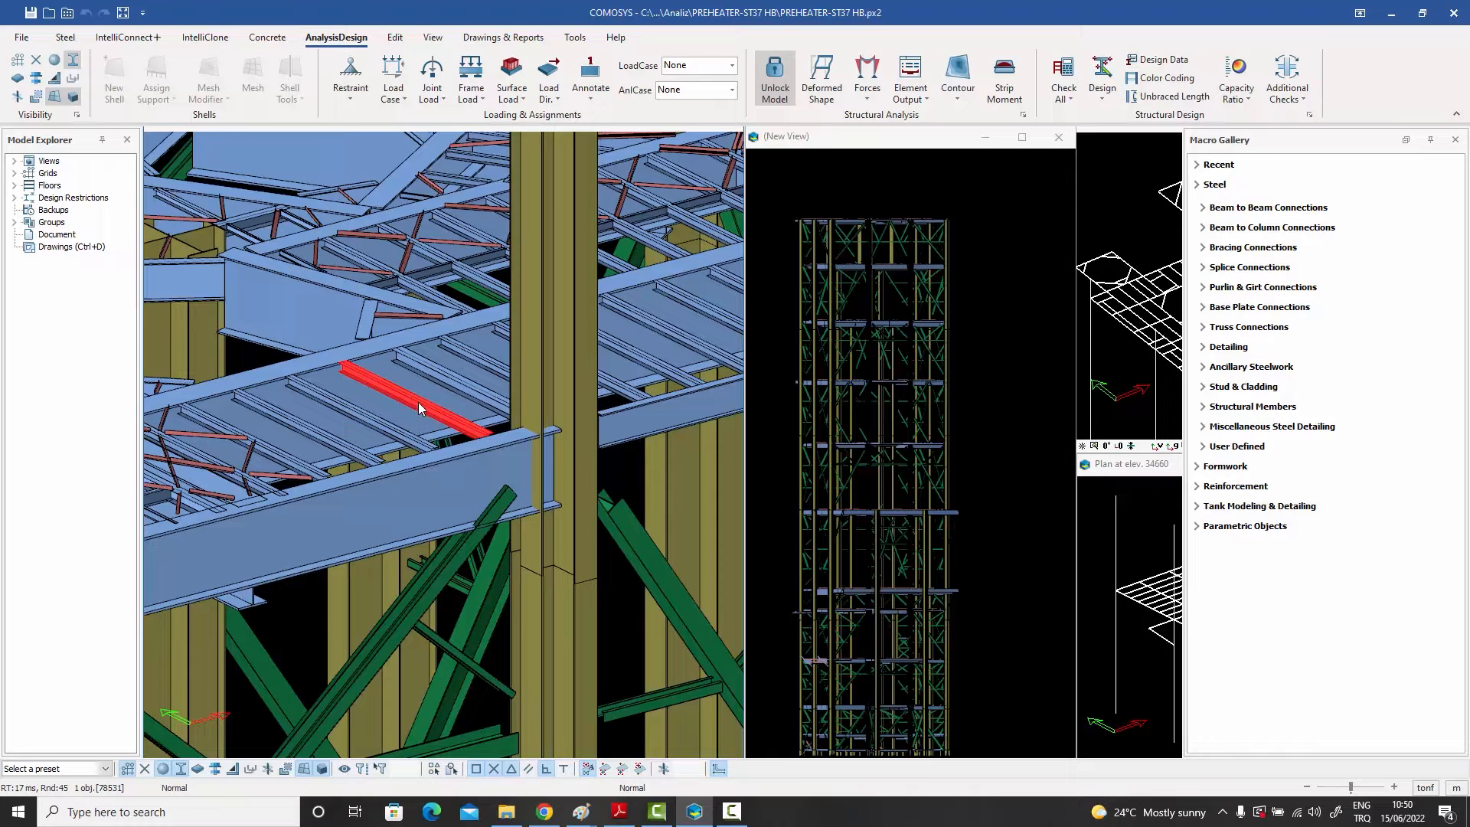
Step: Open the floor beam's properties to review its shear and axial capacity ratios
double_click(418, 402)
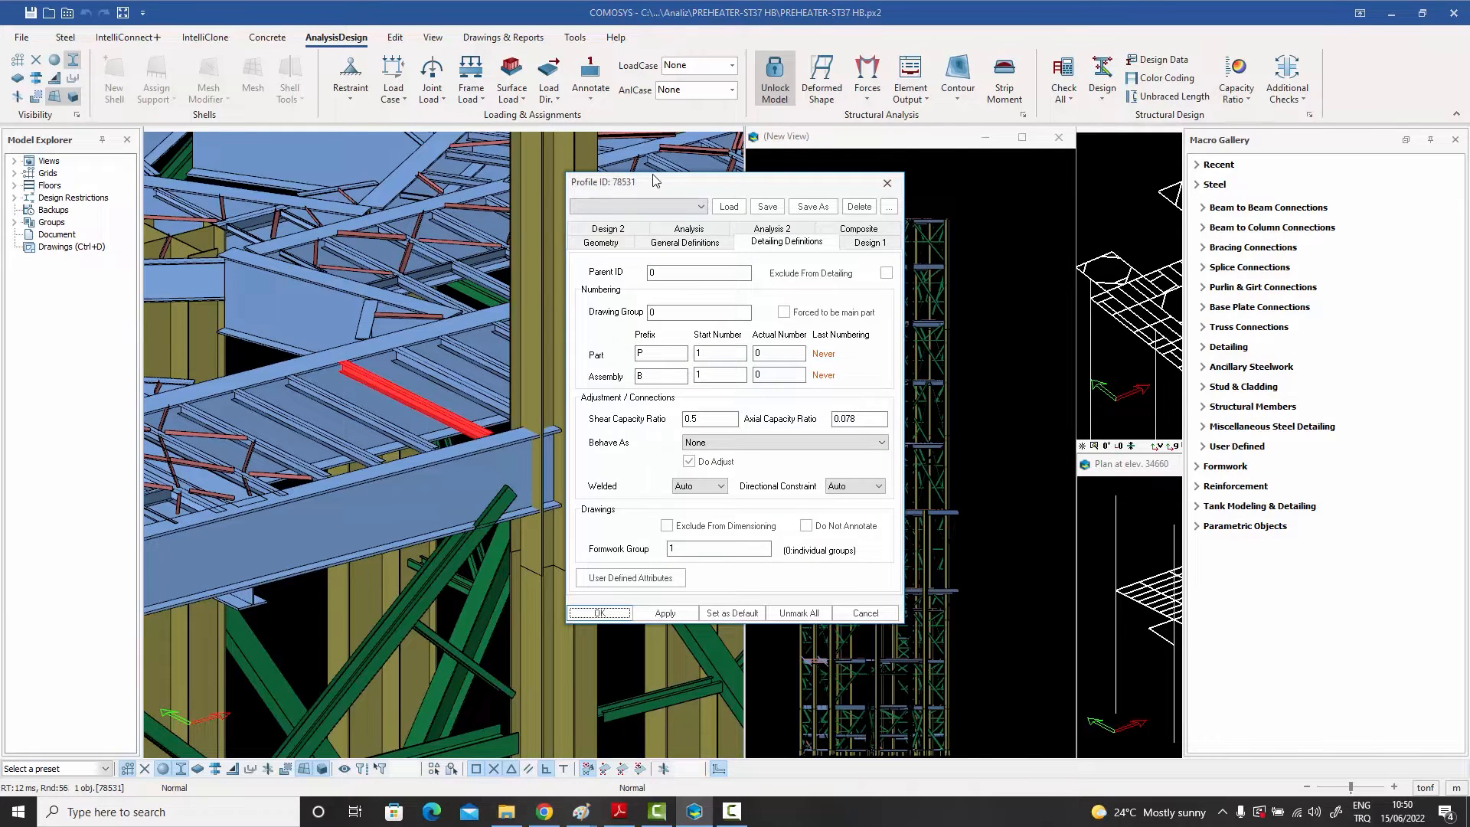
left_click_drag(647, 186, 739, 156)
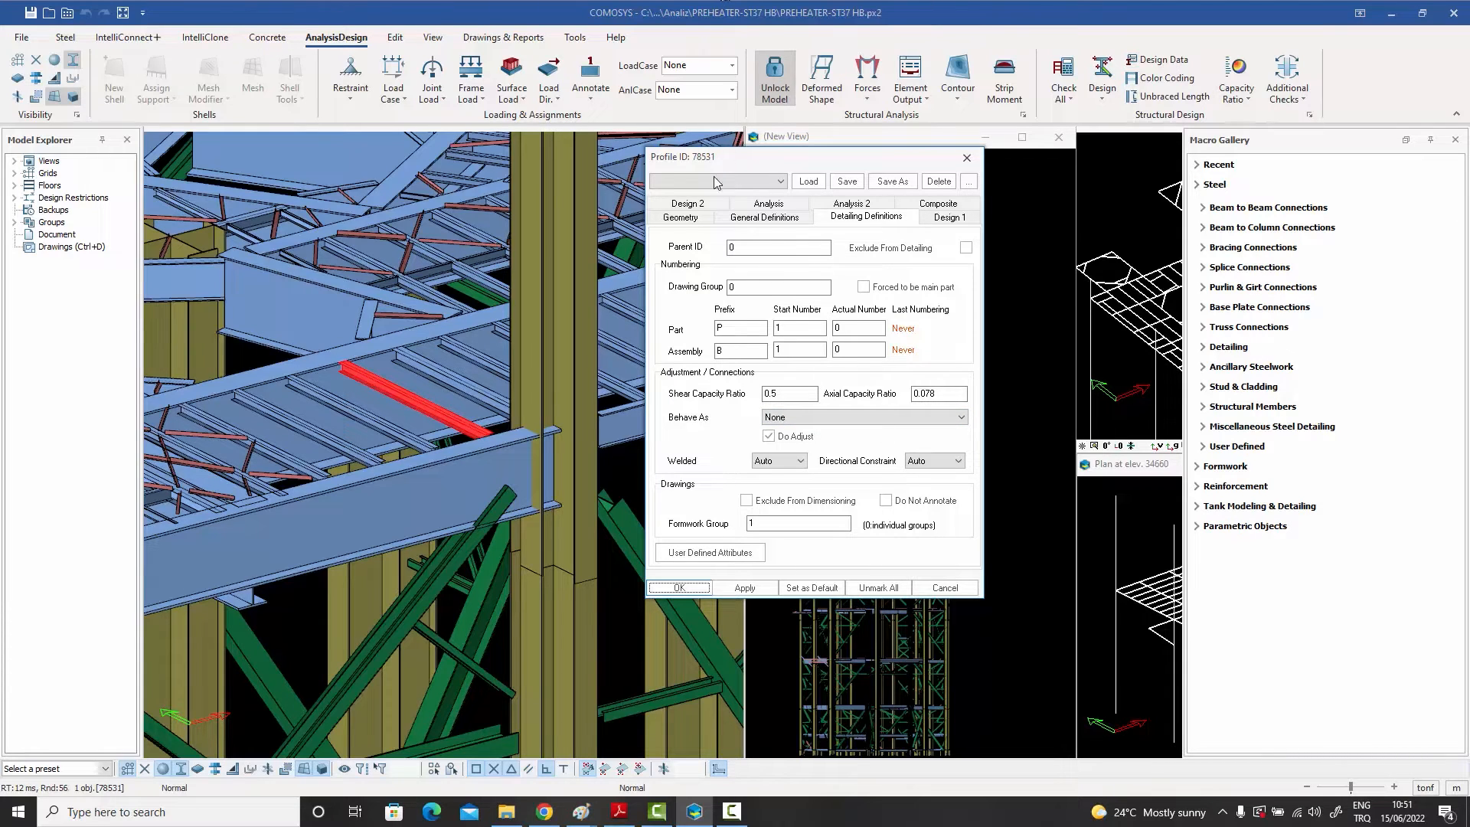
left_click(966, 159)
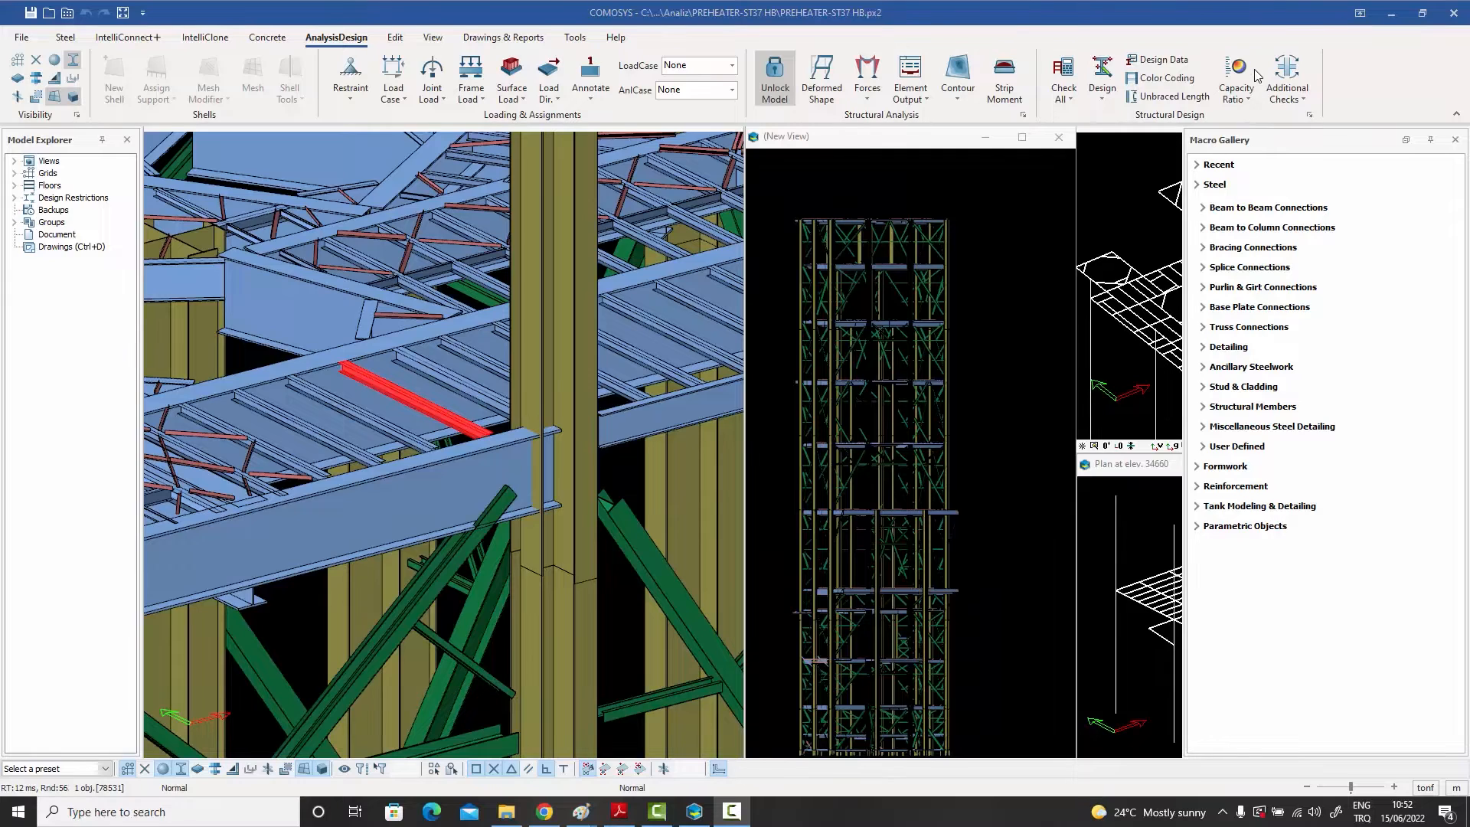
Step: Open the capacity ratio assignment settings and review its General, Axial Members and Shear Members tabs
left_click(1249, 99)
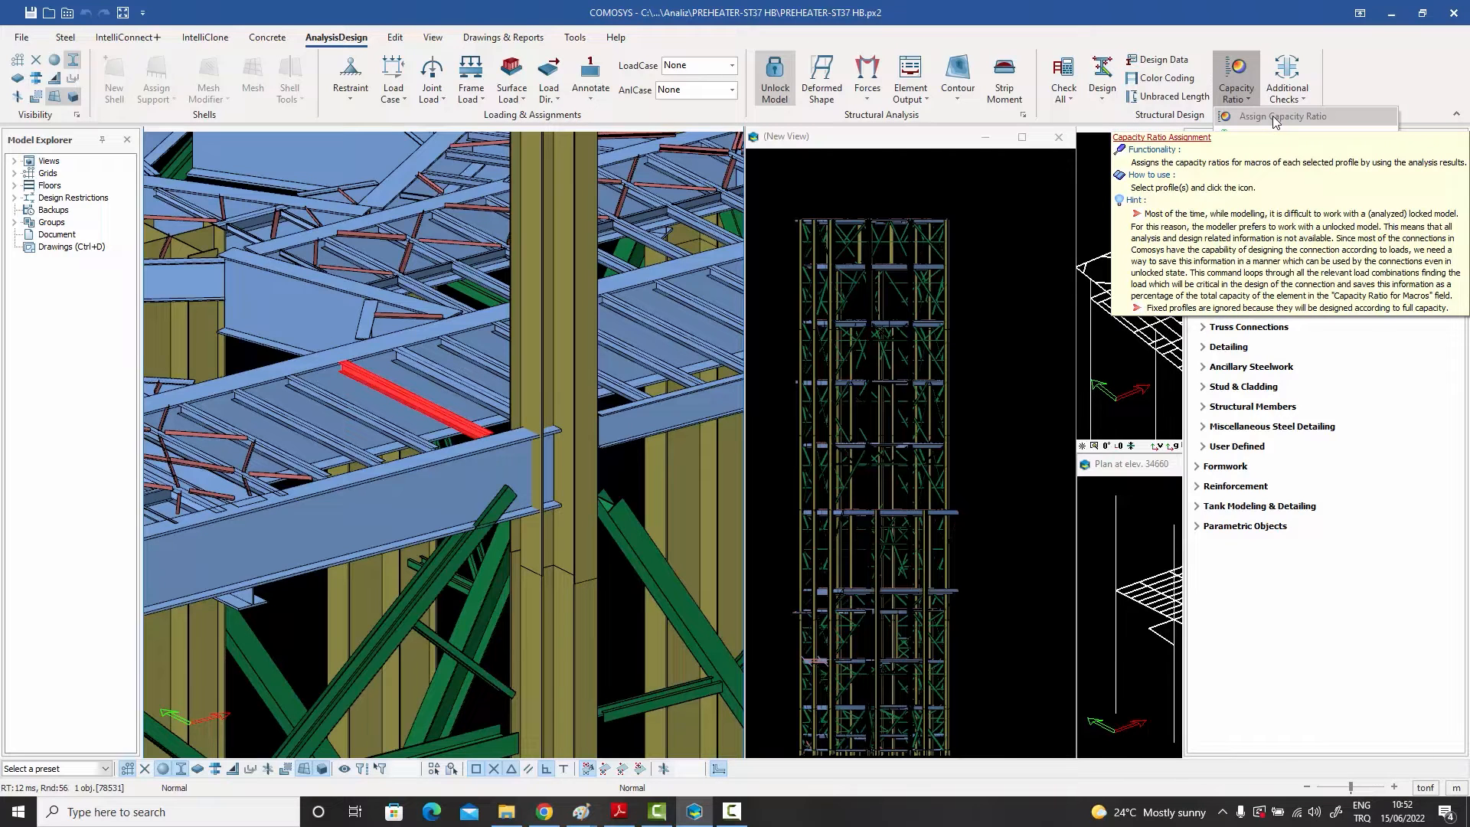
left_click(1274, 117)
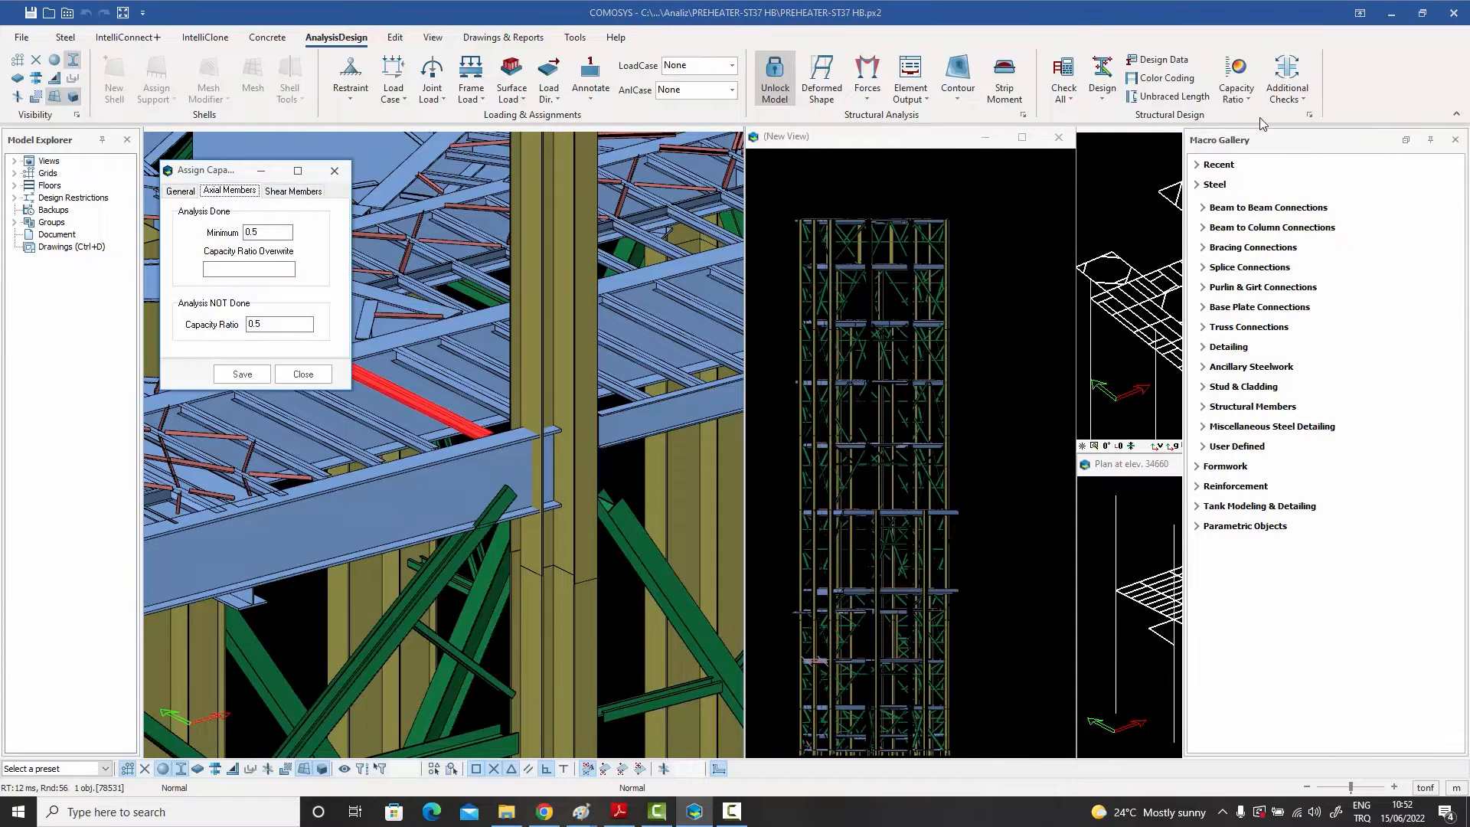
left_click_drag(207, 172, 848, 164)
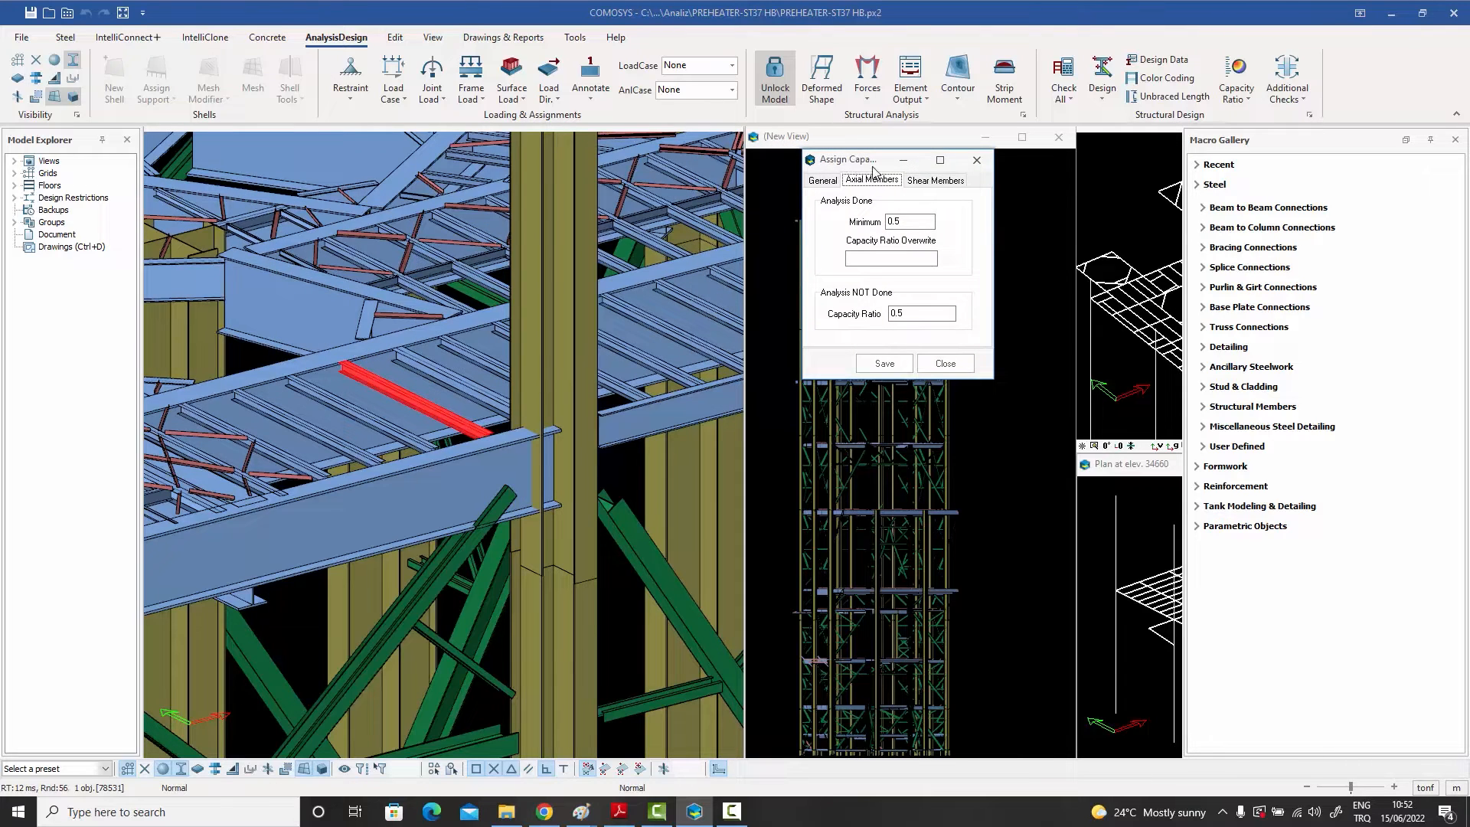
left_click(819, 182)
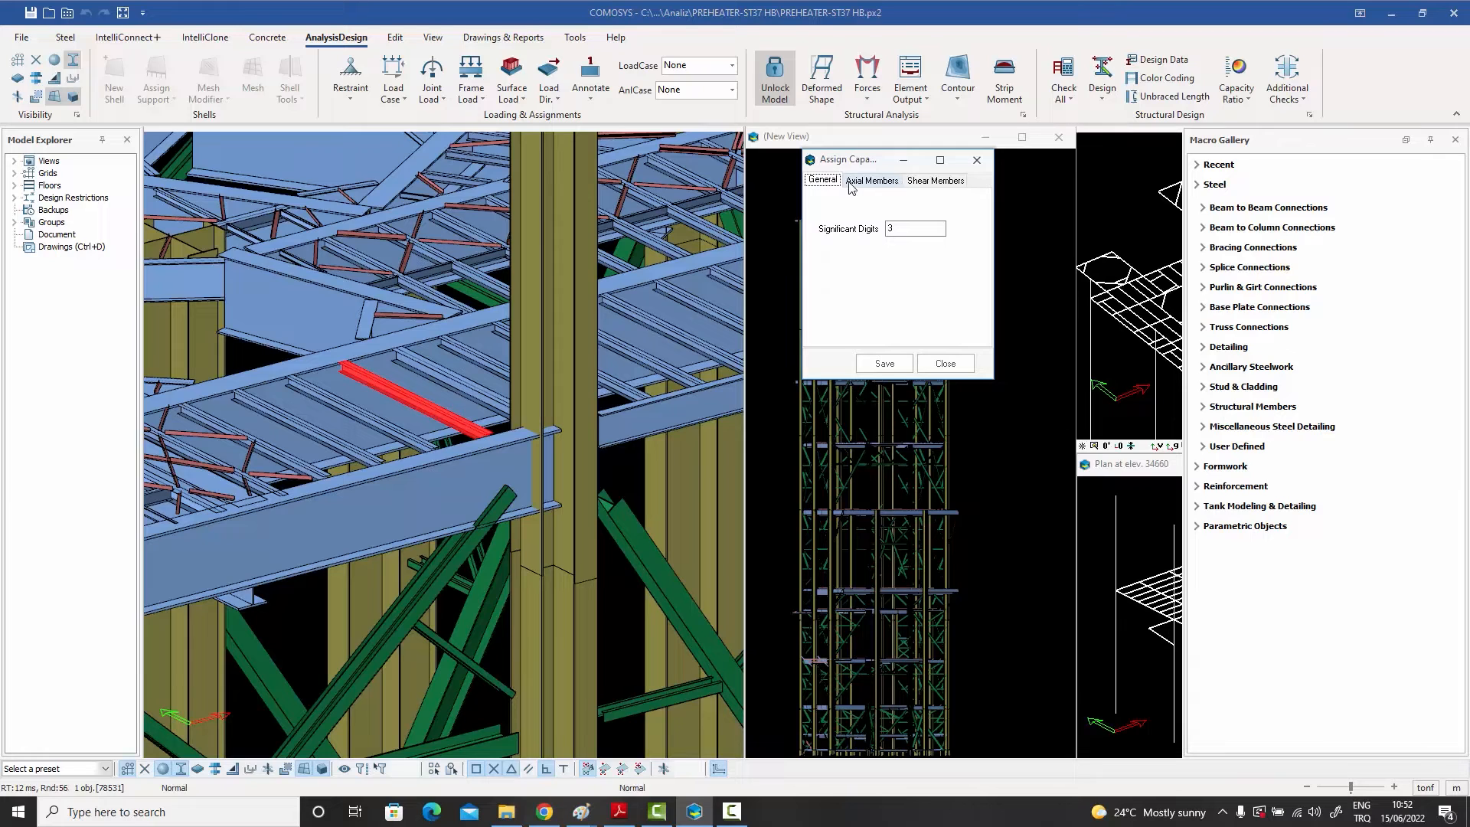
left_click(882, 188)
left_click(934, 185)
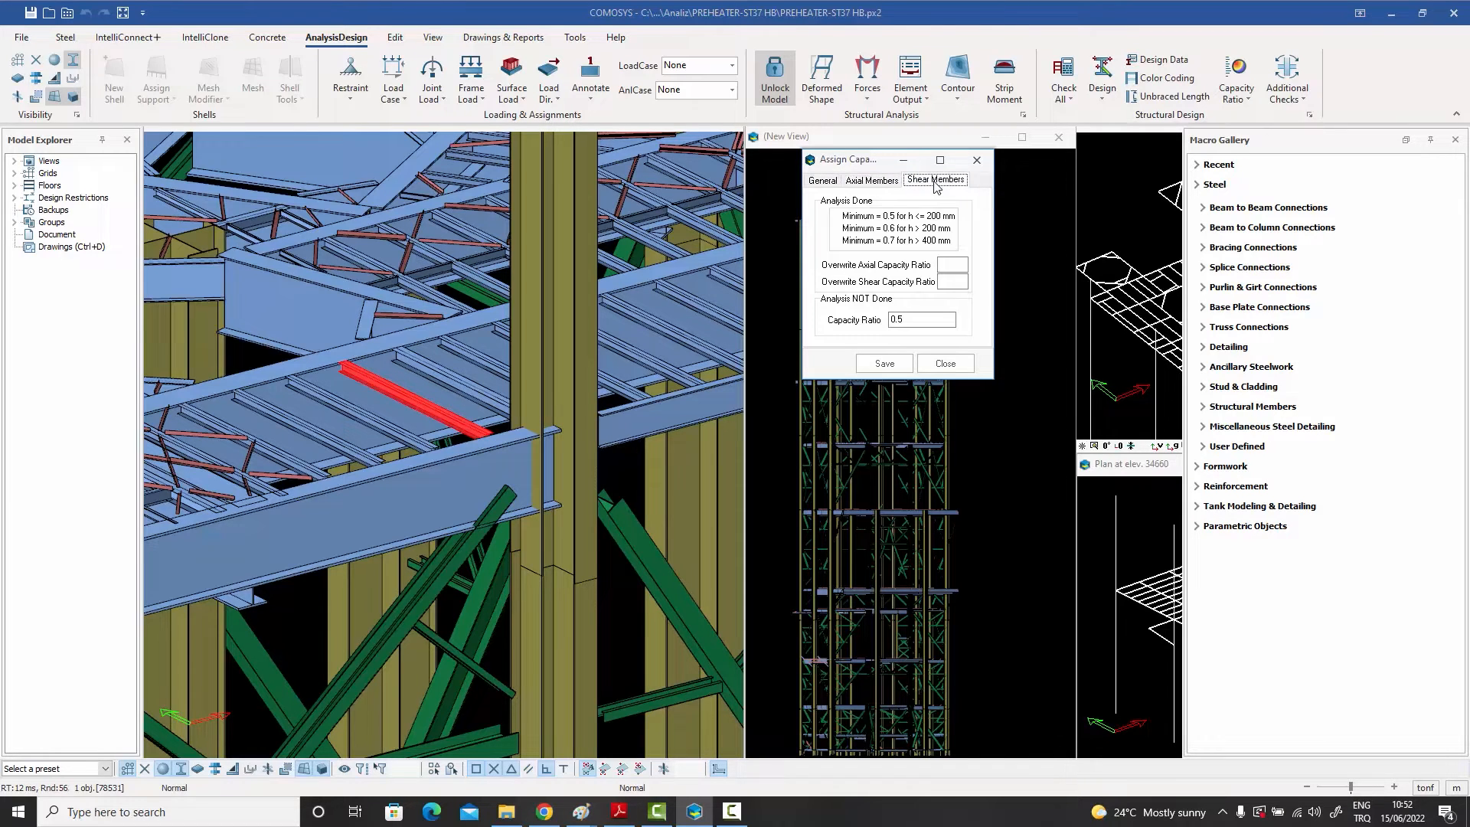
left_click(880, 182)
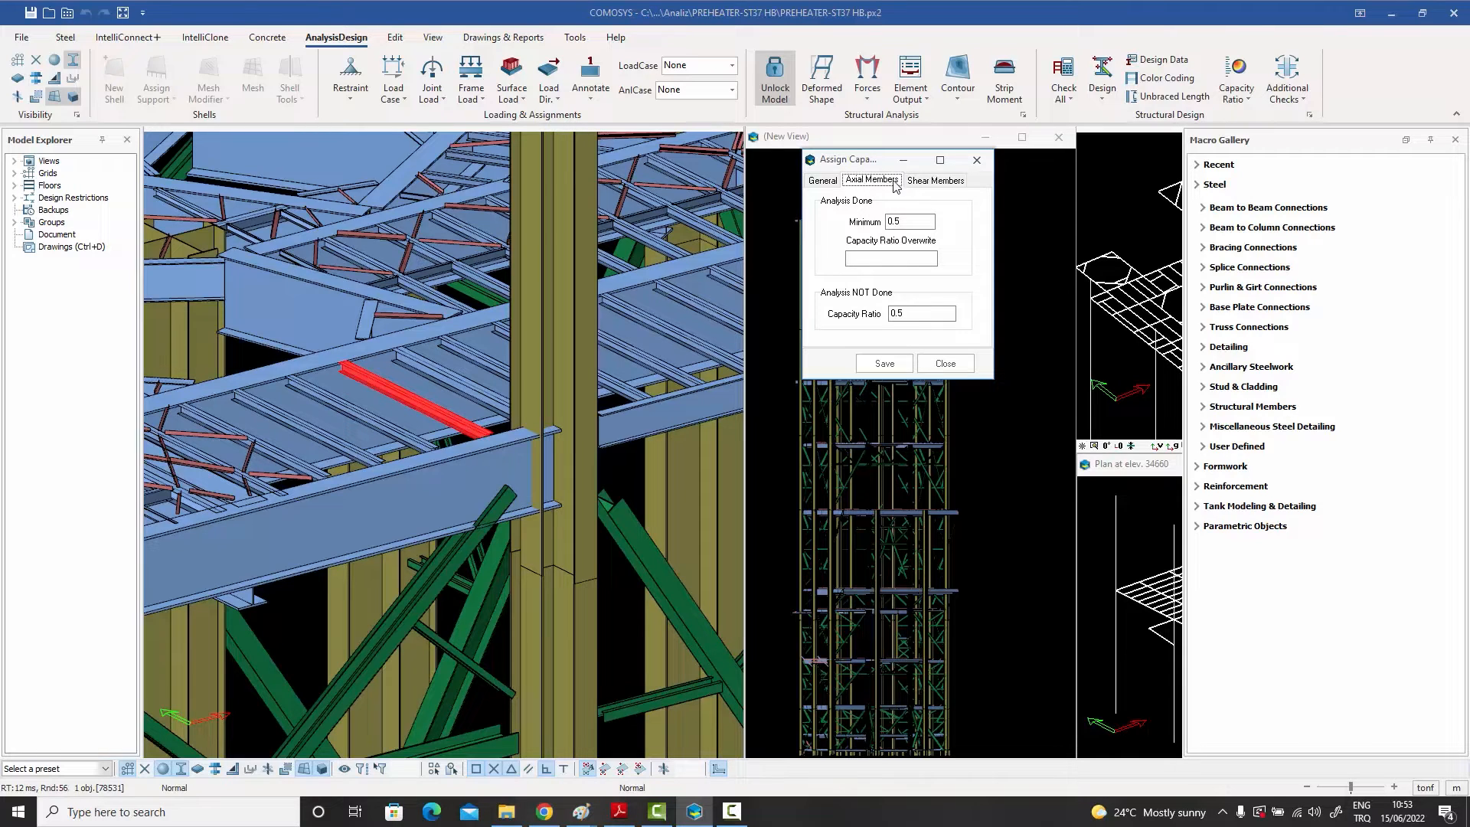
left_click(936, 180)
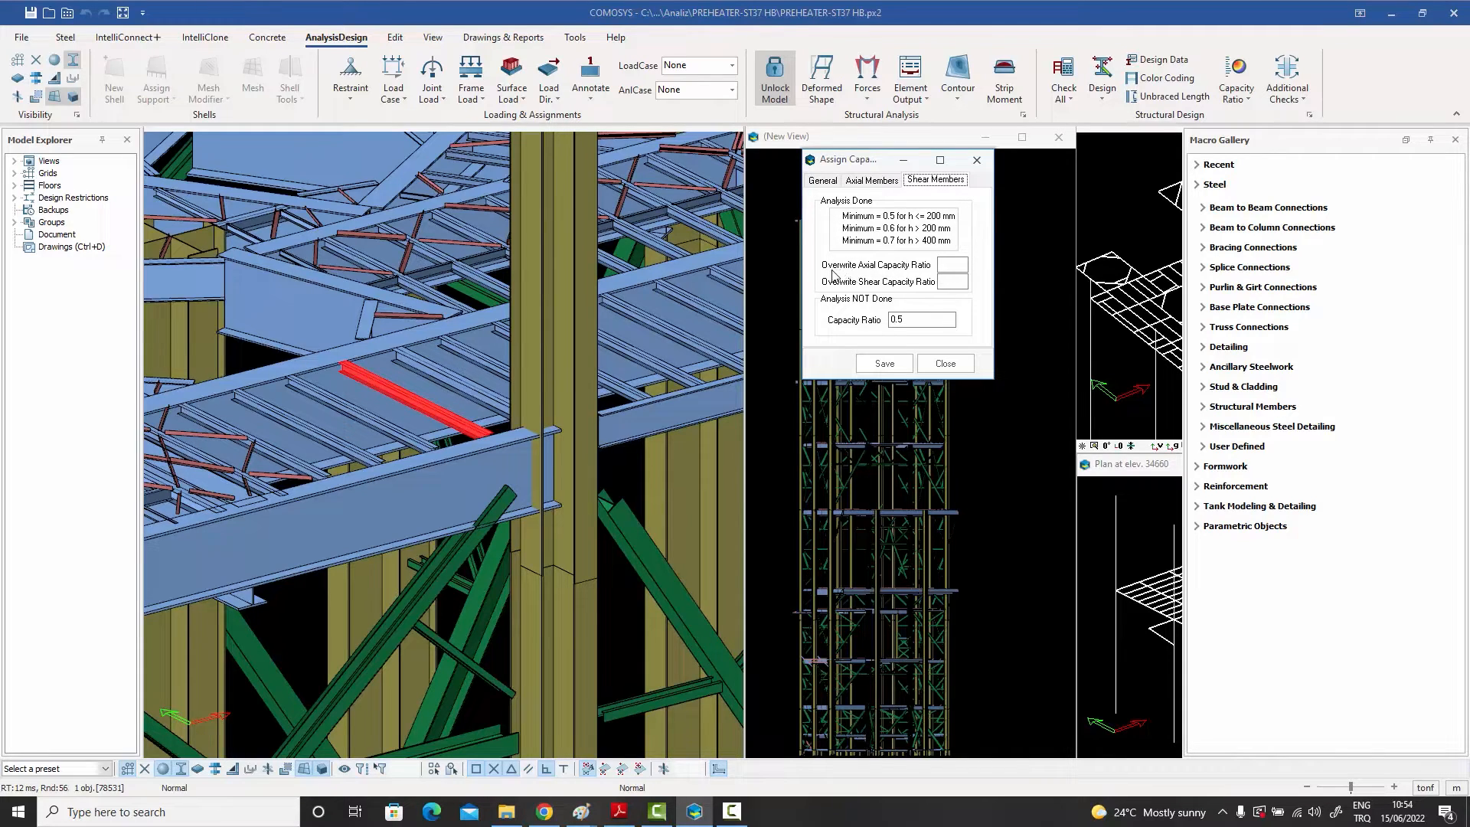
Step: Enter a 0.35 shear capacity ratio overwrite and close the capacity ratio settings without saving
left_click(951, 266)
left_click(956, 281)
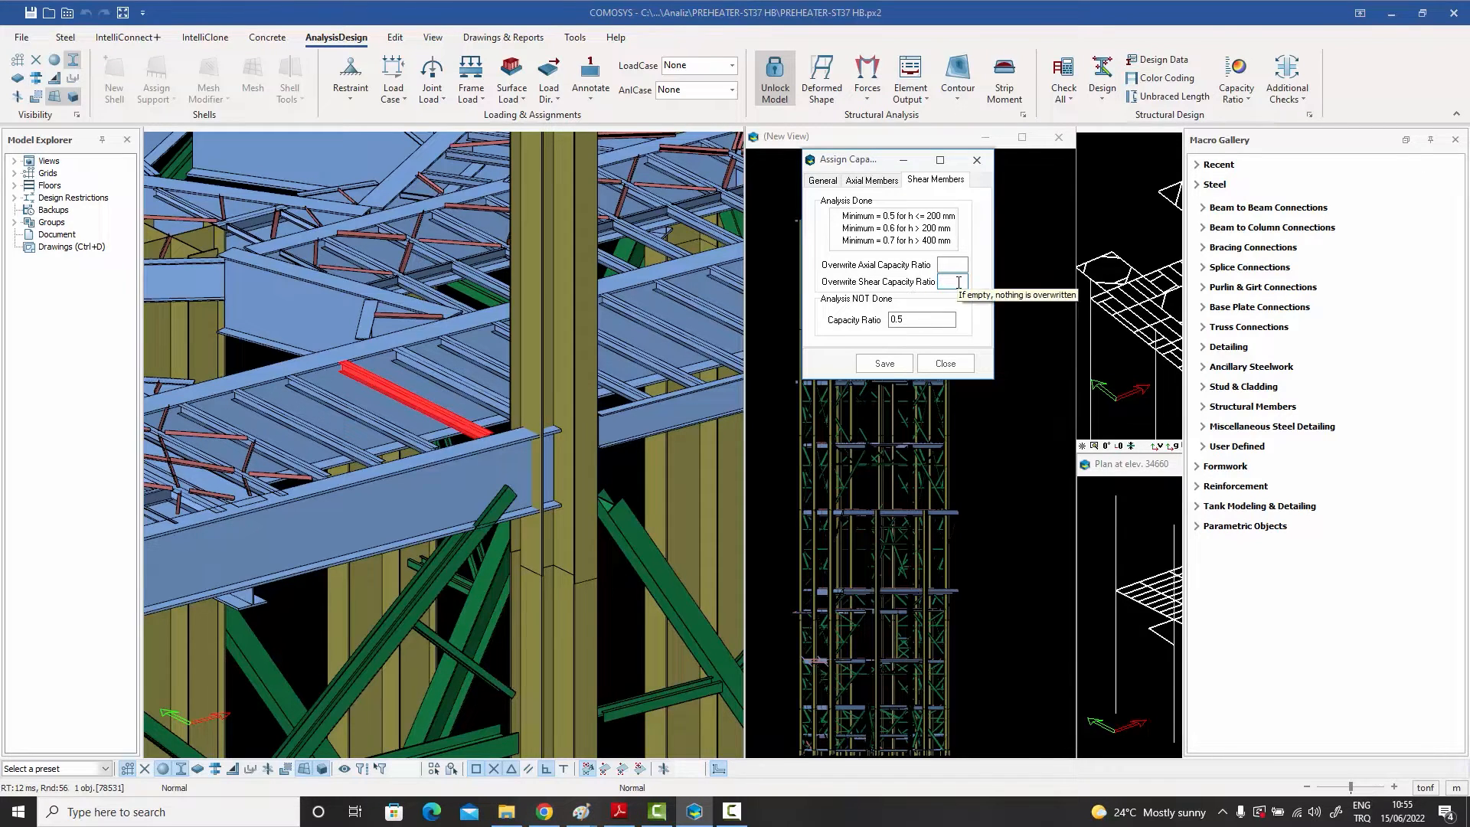
type("0.")
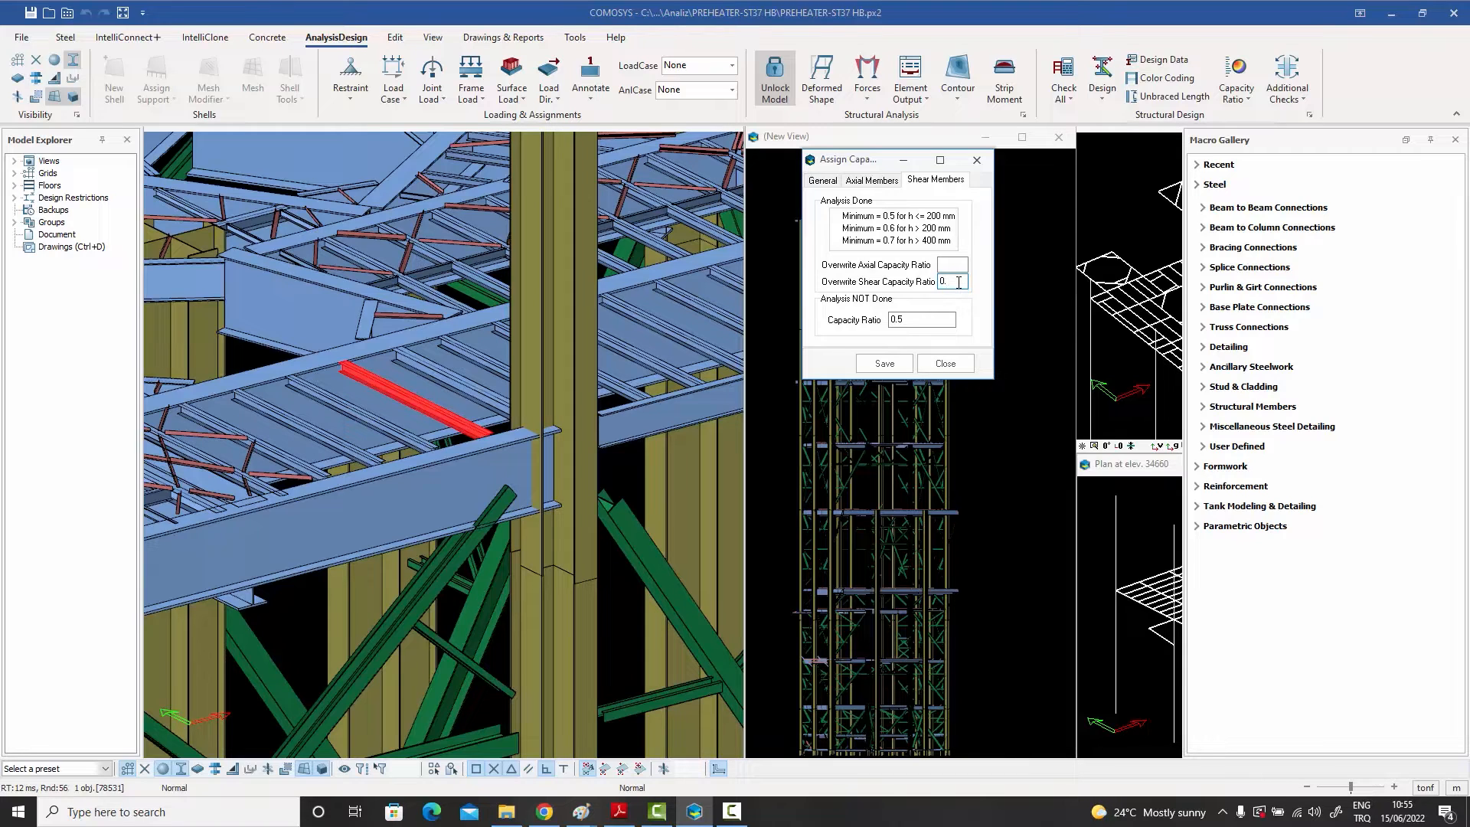
type("35")
left_click(870, 181)
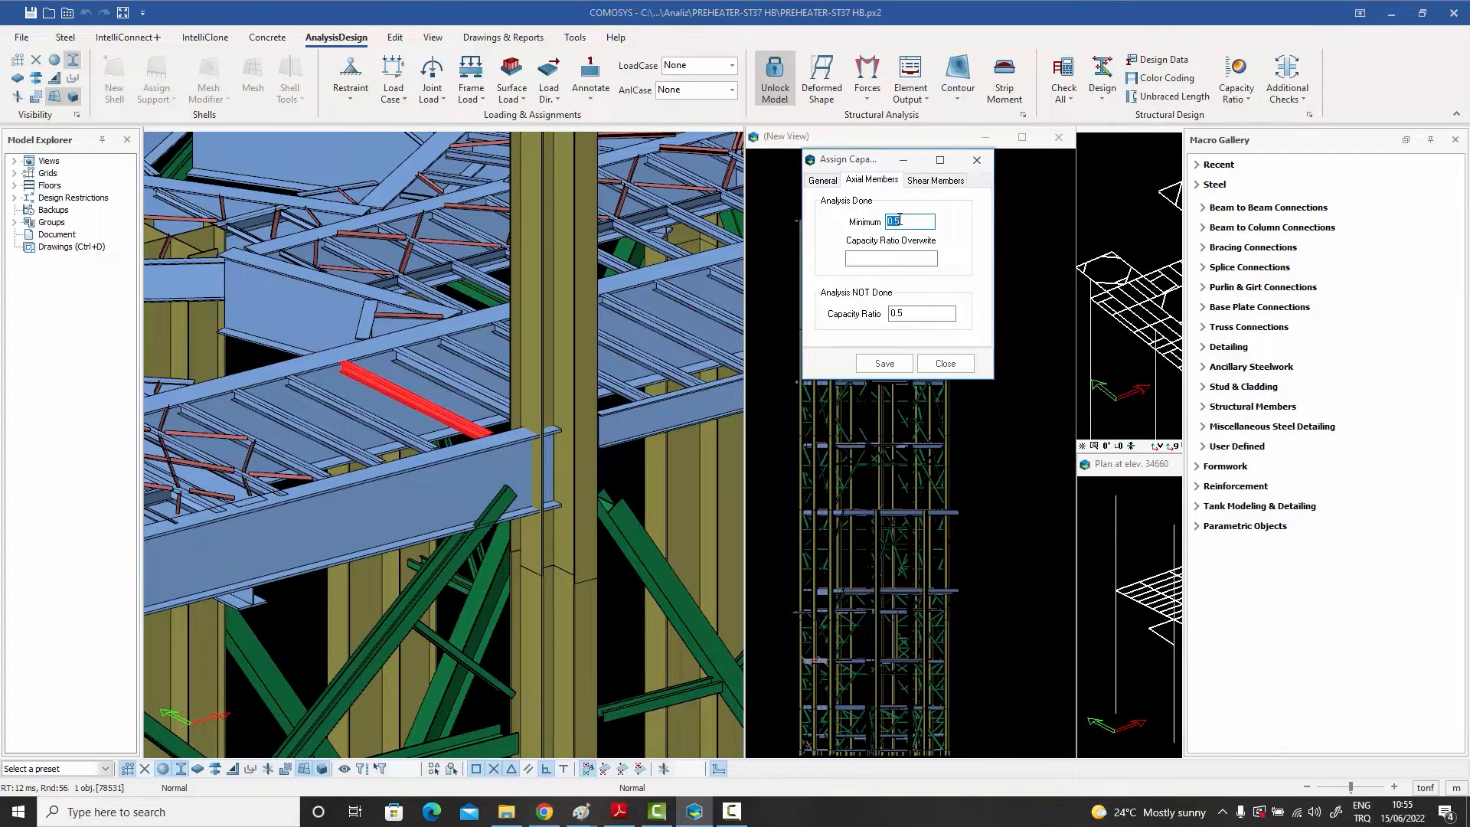
left_click(891, 260)
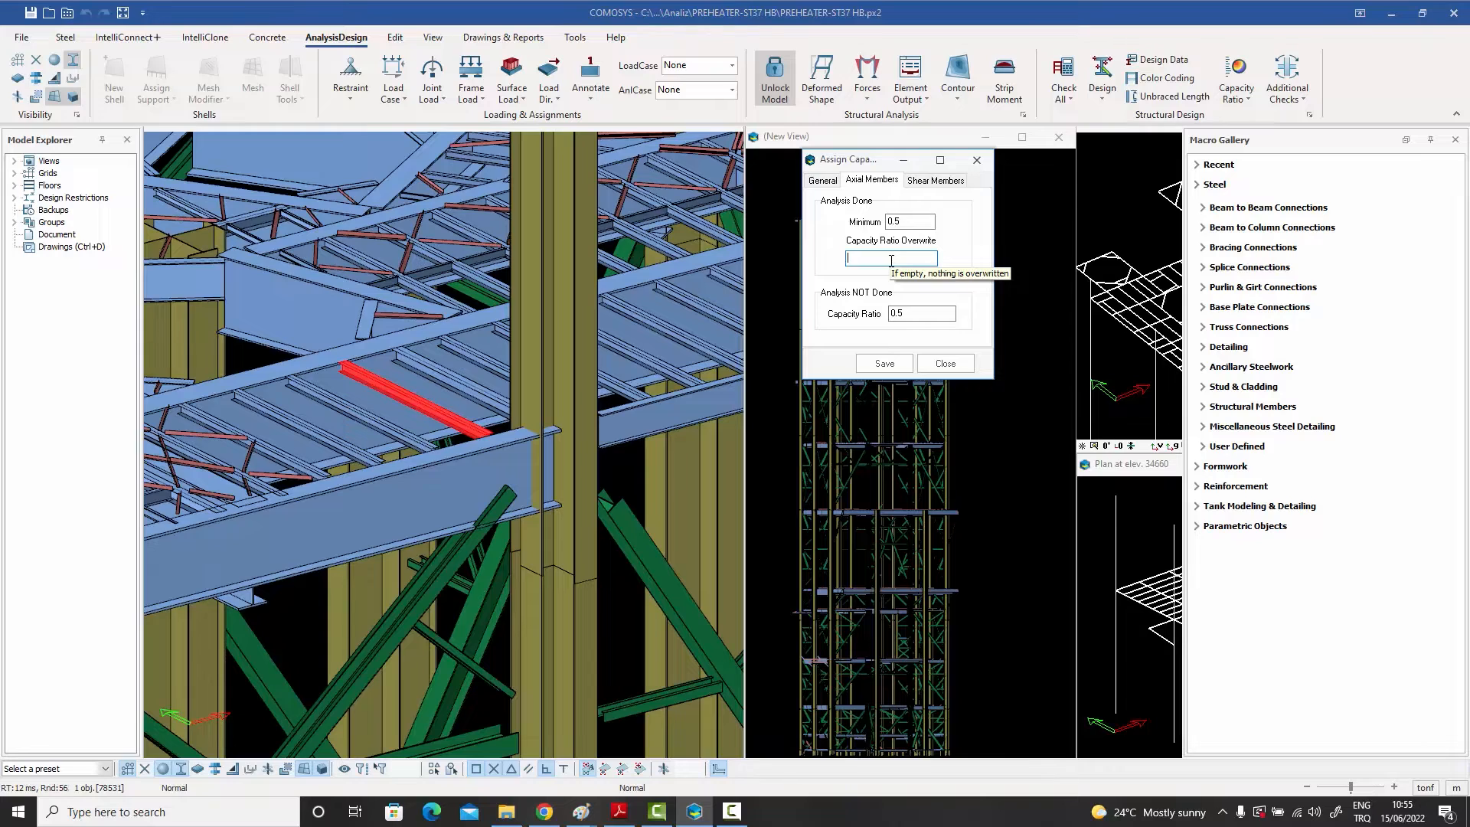
left_click(977, 161)
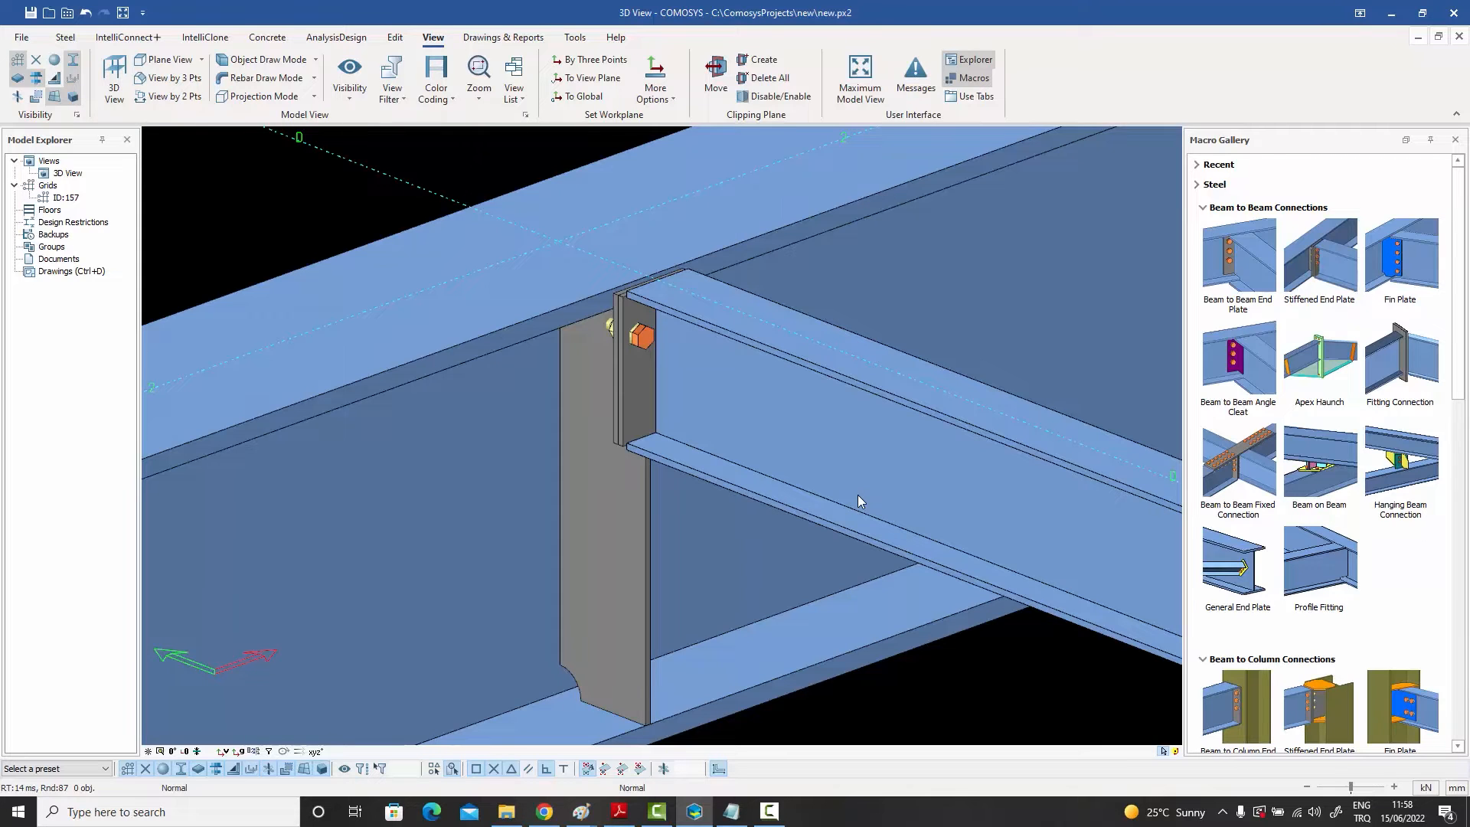
Step: Open the supported beam's properties to check its capacity ratios, and cancel the dialog
middle_click_drag(797, 478, 798, 476)
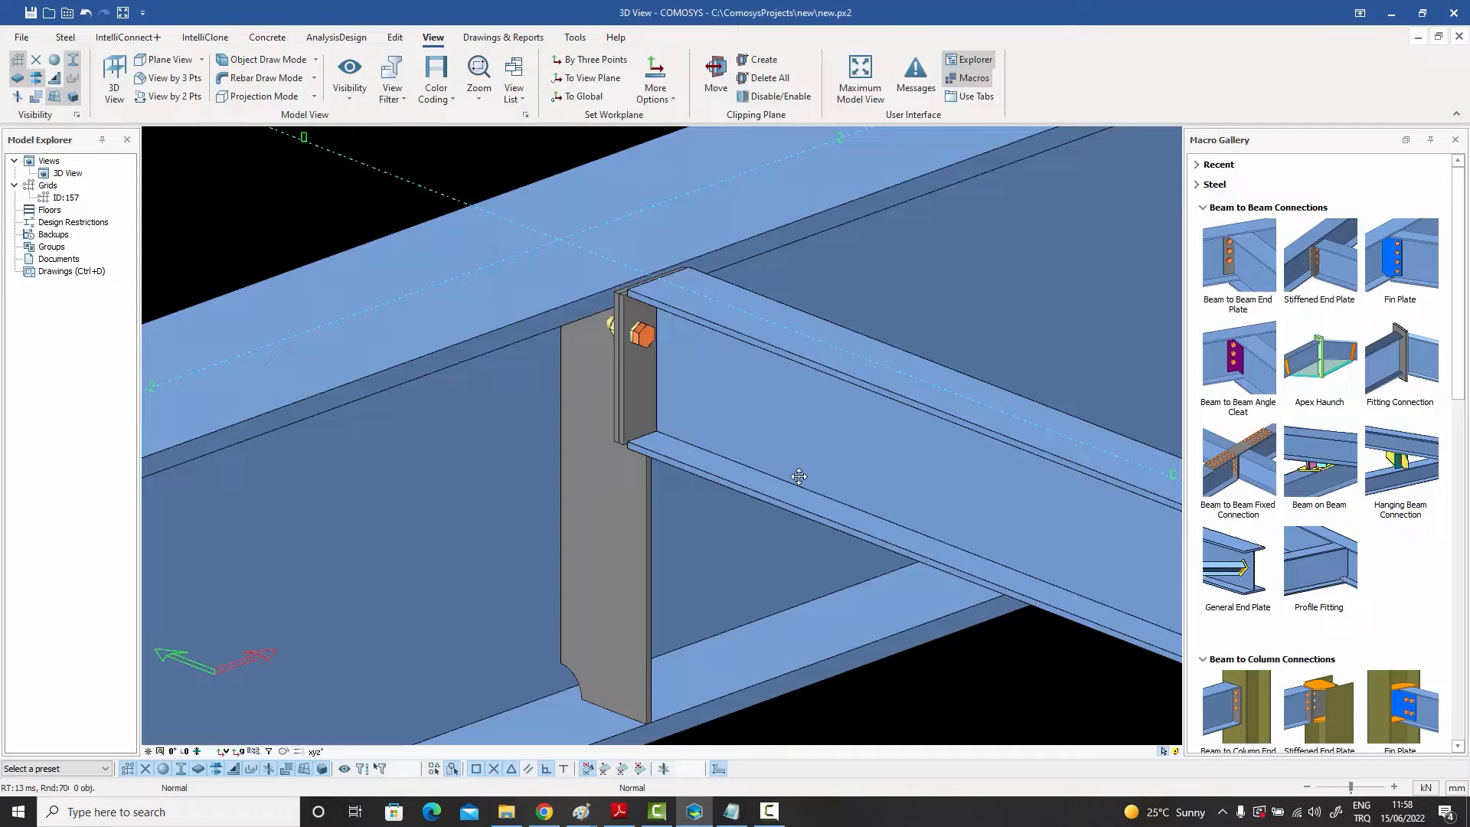
double_click(795, 435)
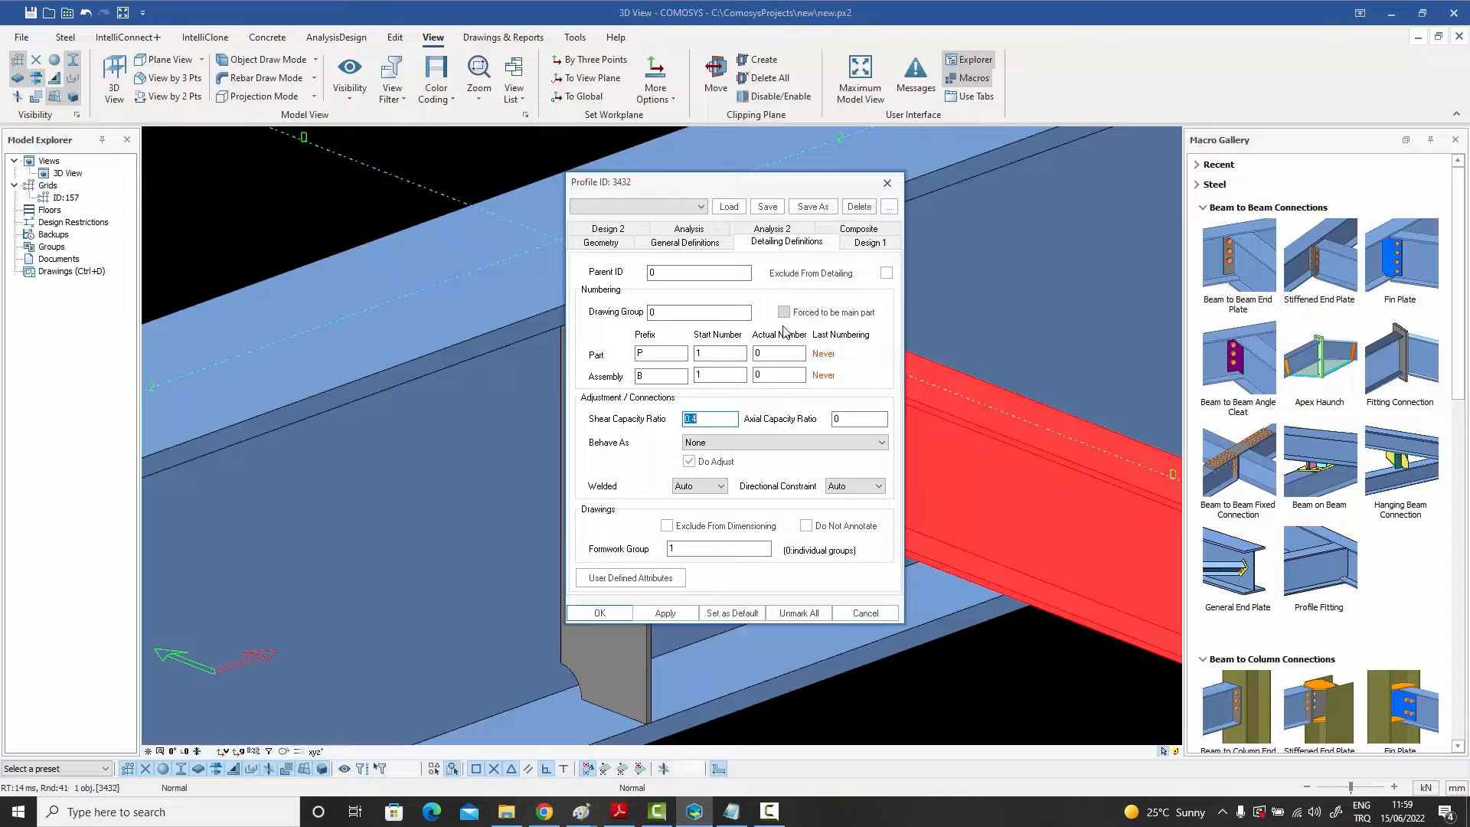
left_click(857, 612)
left_click(961, 696)
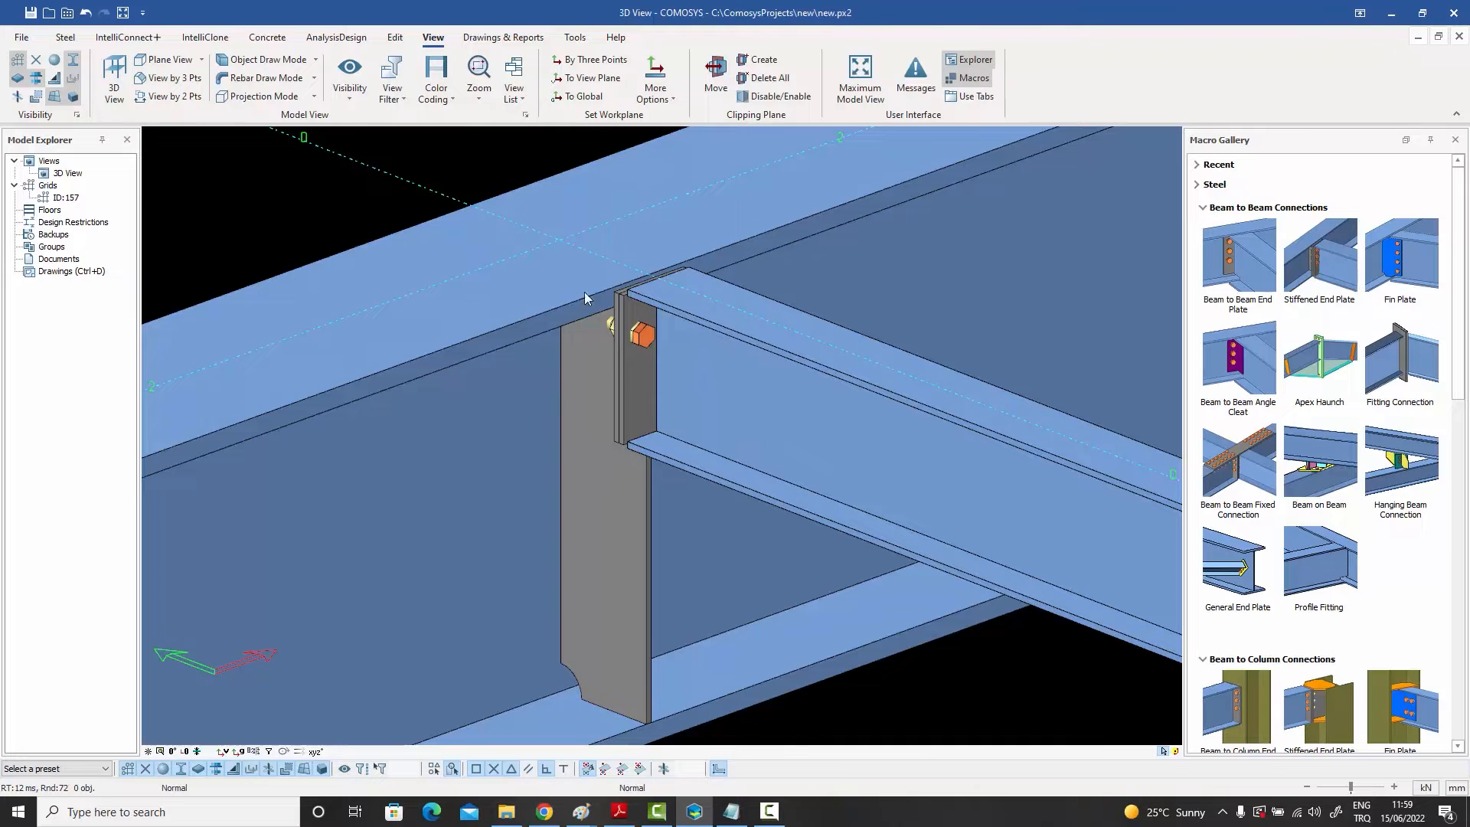
Step: Apply connection design ratio coloring to the model view
left_click(450, 99)
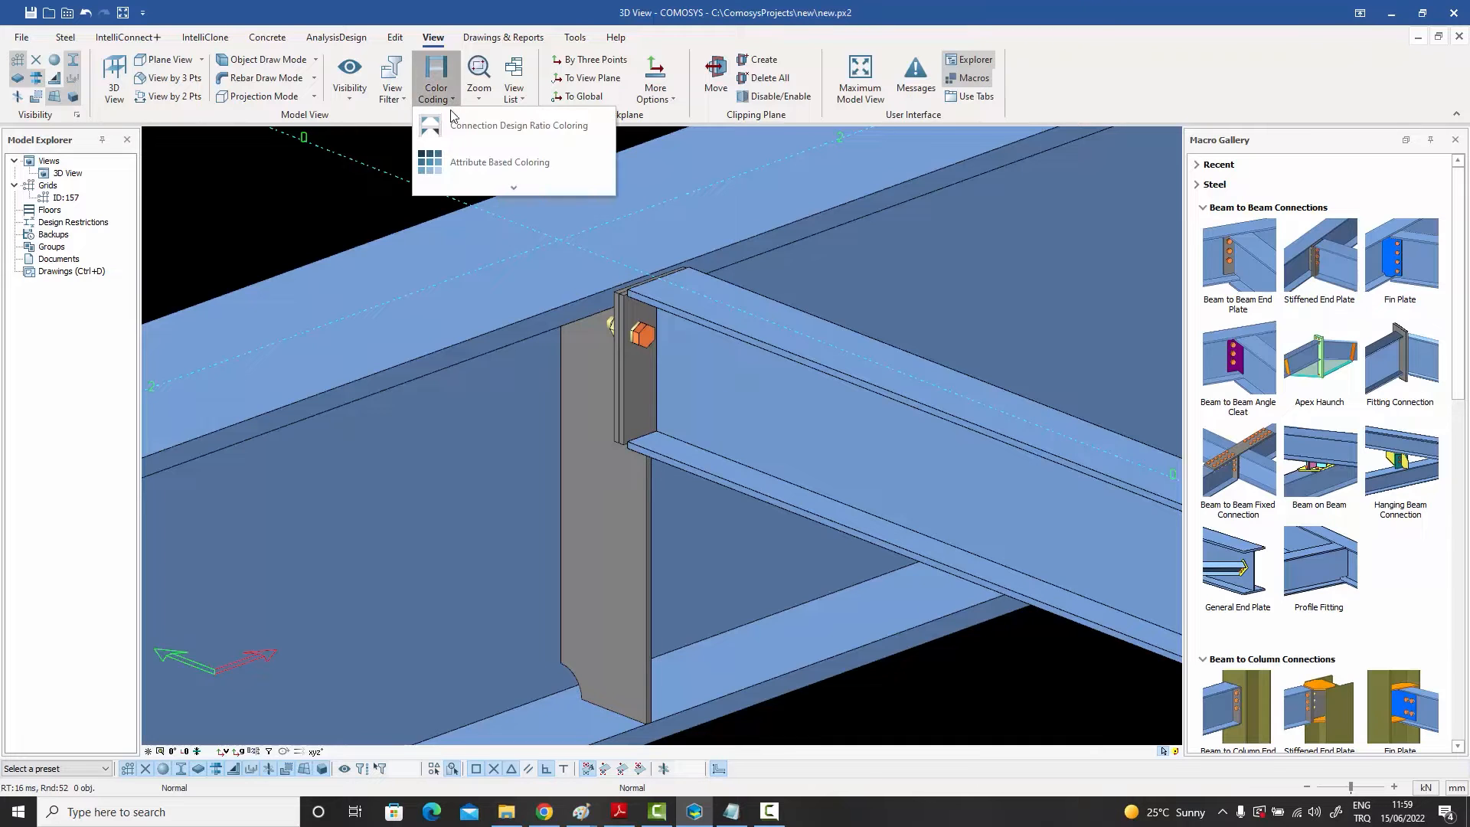
left_click(460, 129)
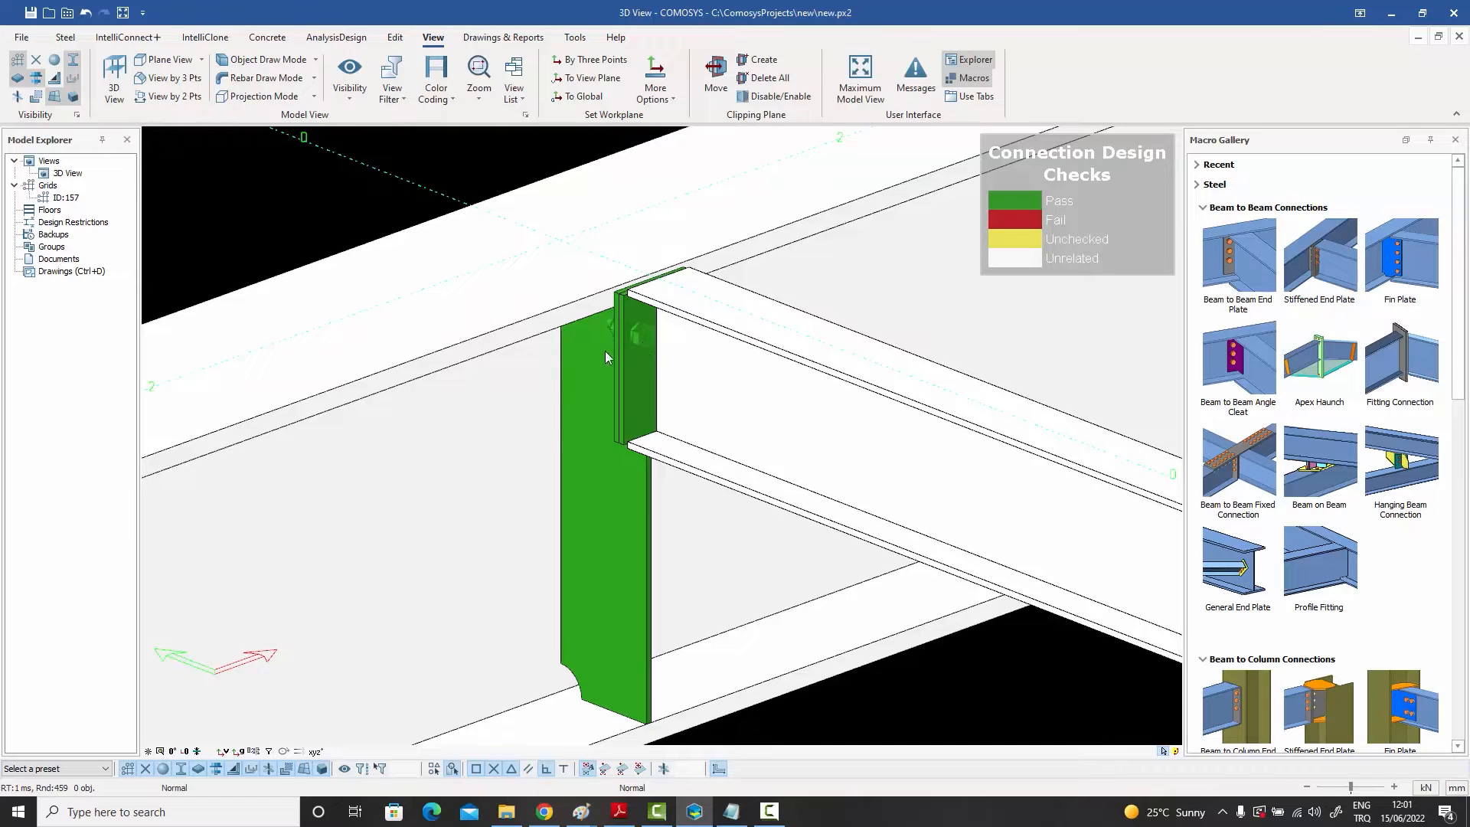
left_click(636, 385)
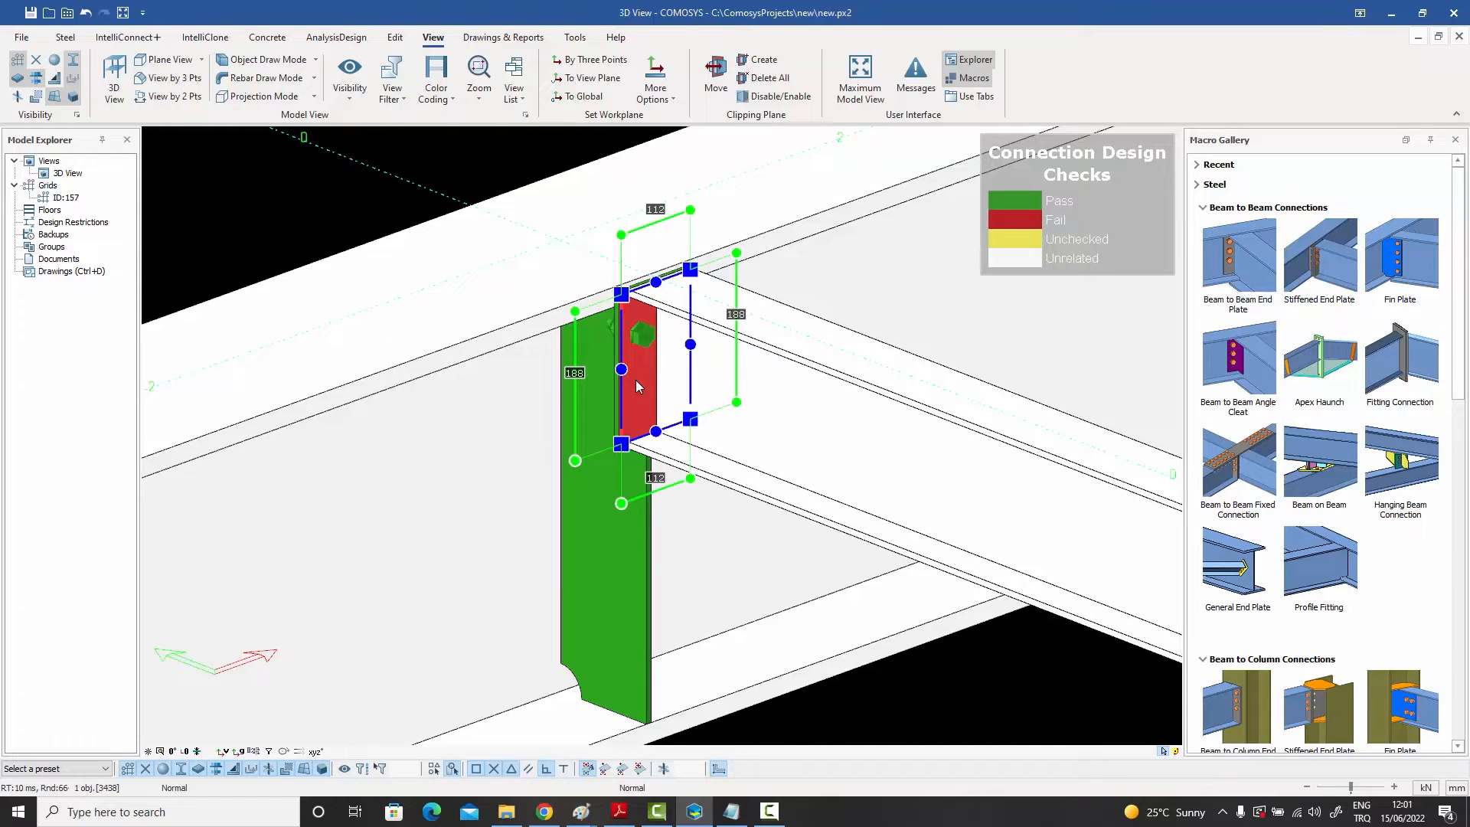
left_click(916, 692)
left_click(720, 768)
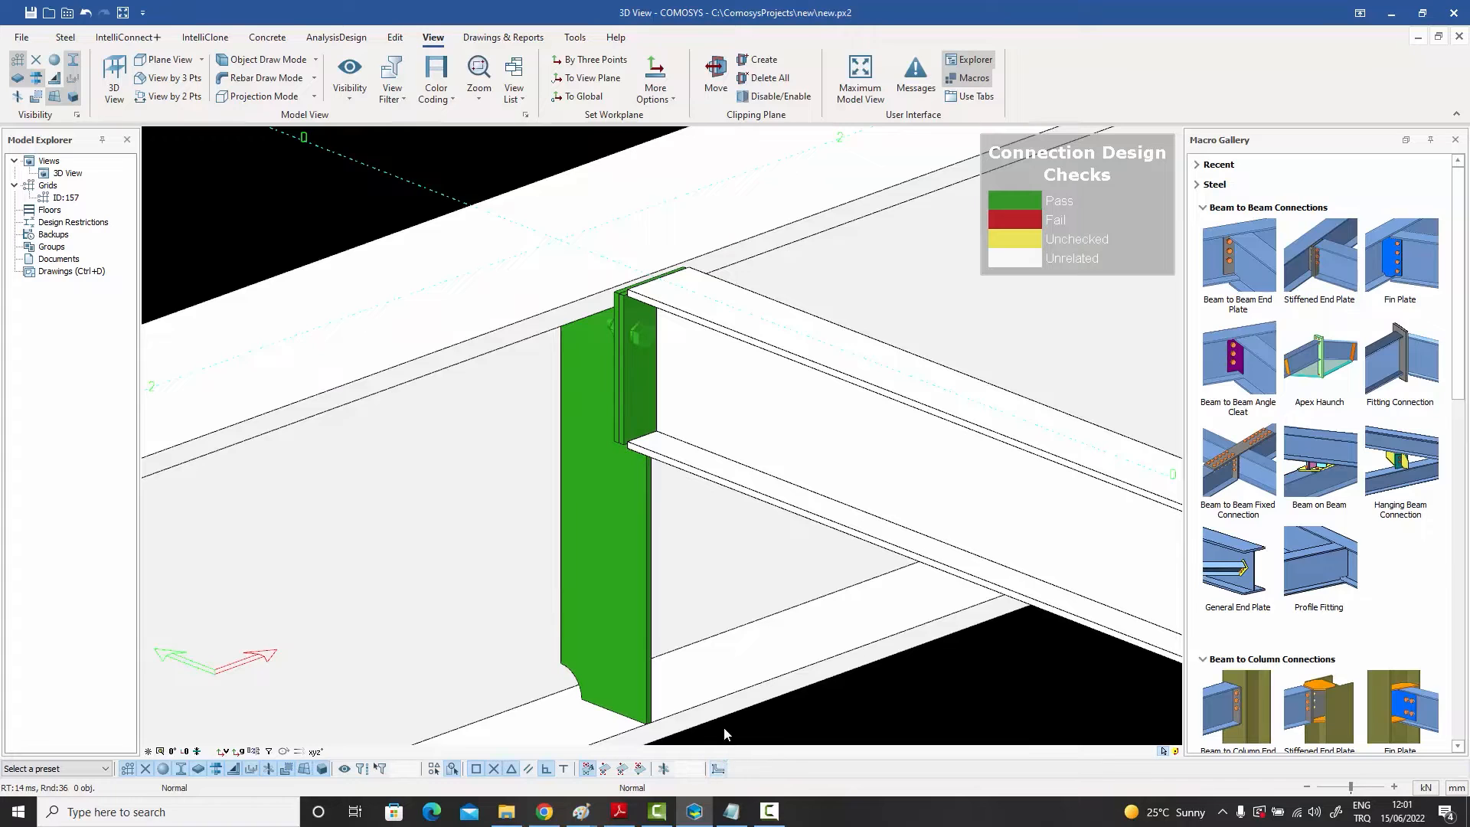
Step: Generate the default connection design report for the stiffened end plate connection
left_click(646, 376)
right_click(646, 375)
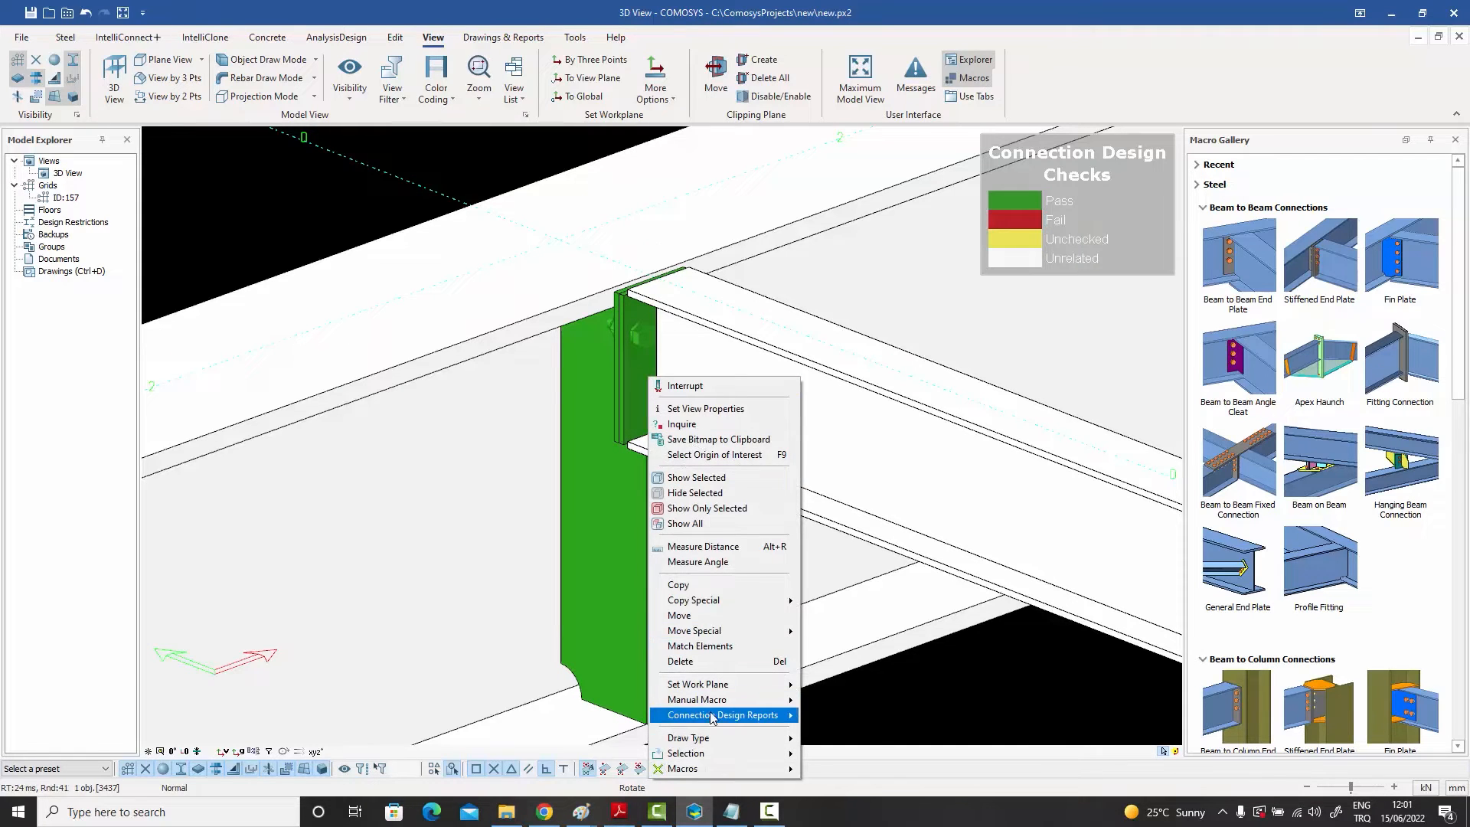
mouse_move(714, 716)
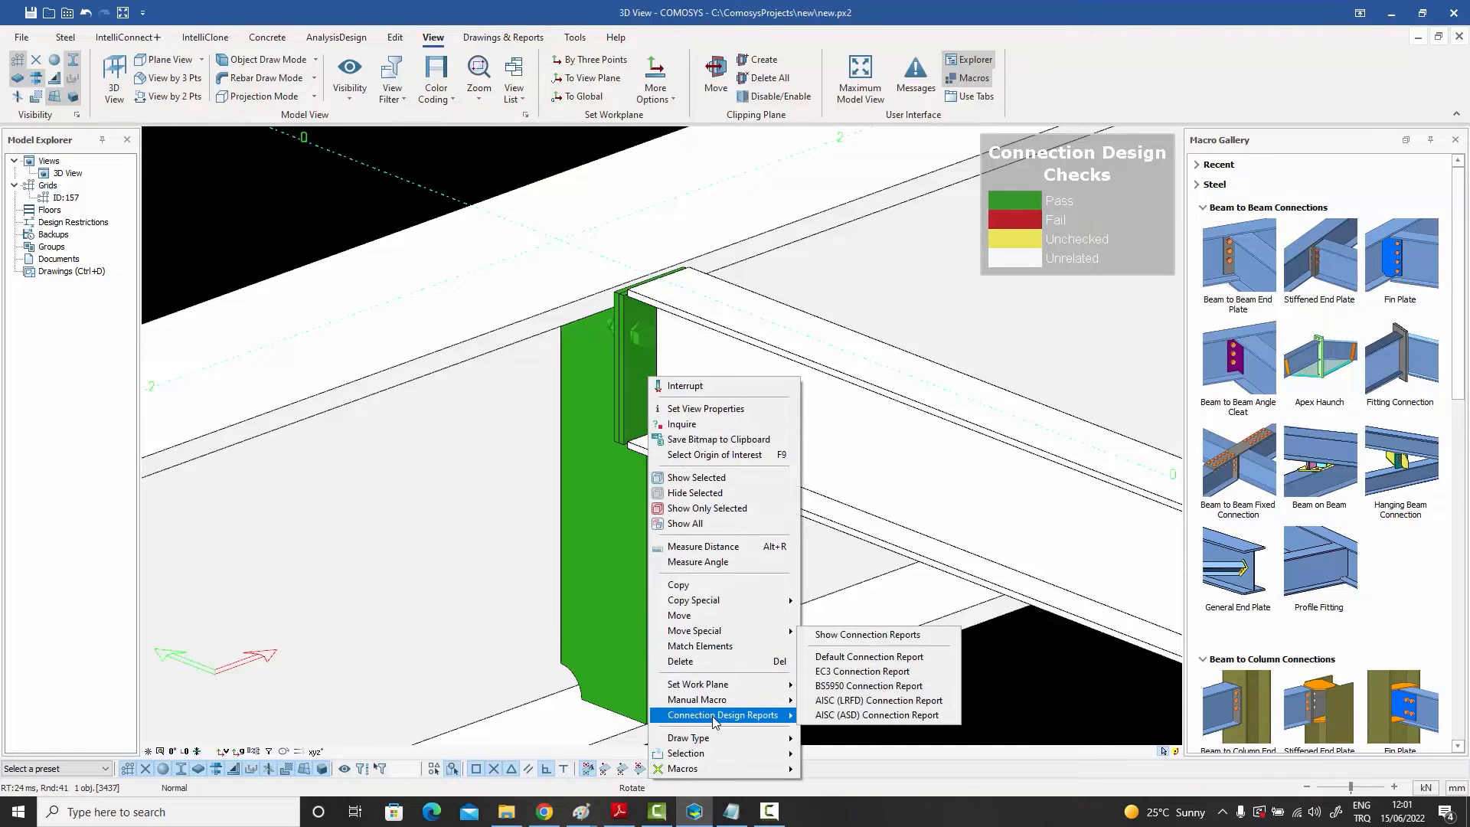
left_click(871, 658)
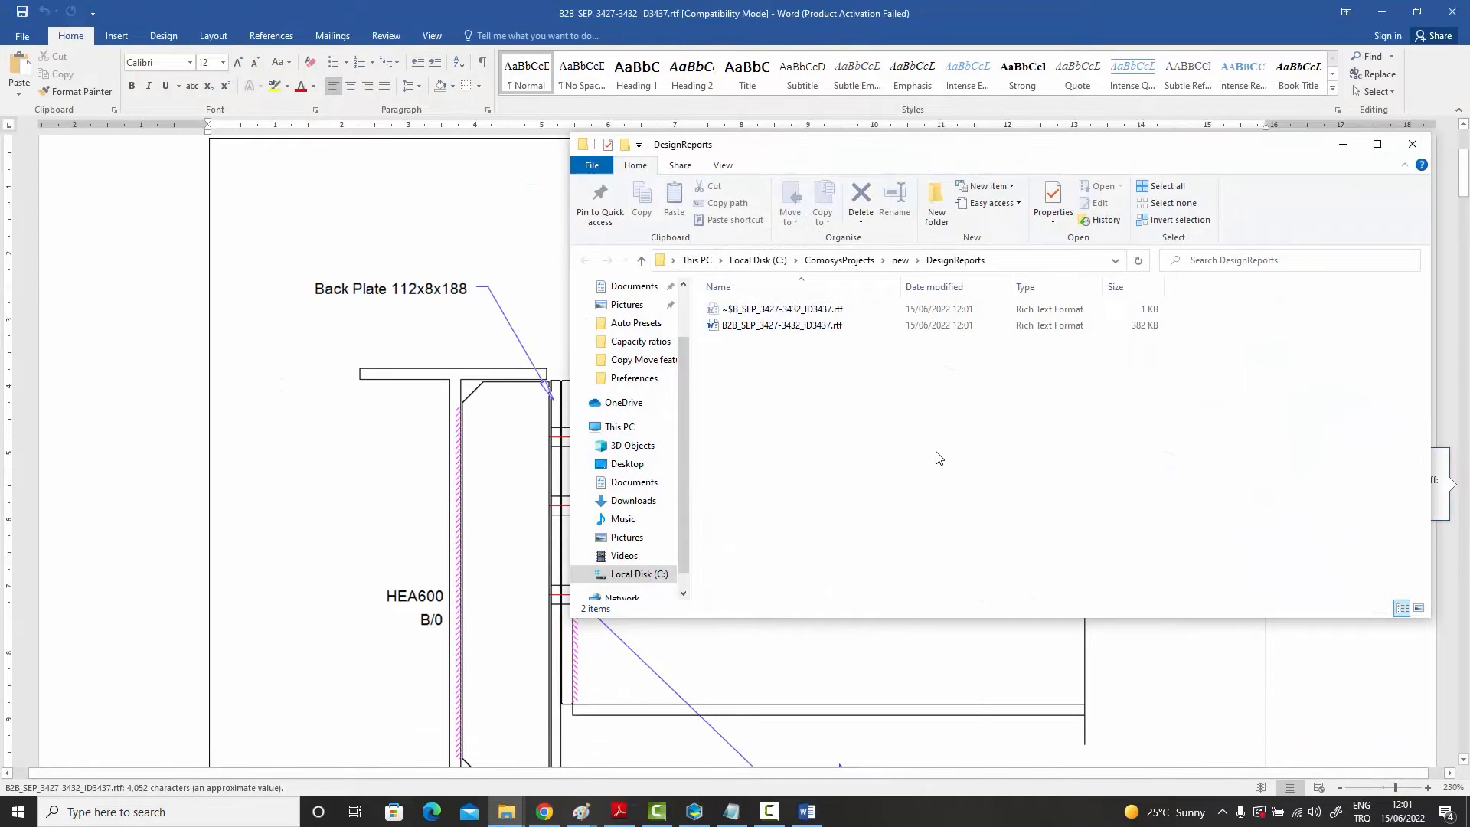
Step: Review the connection report's drawing and connection information
left_click(1343, 145)
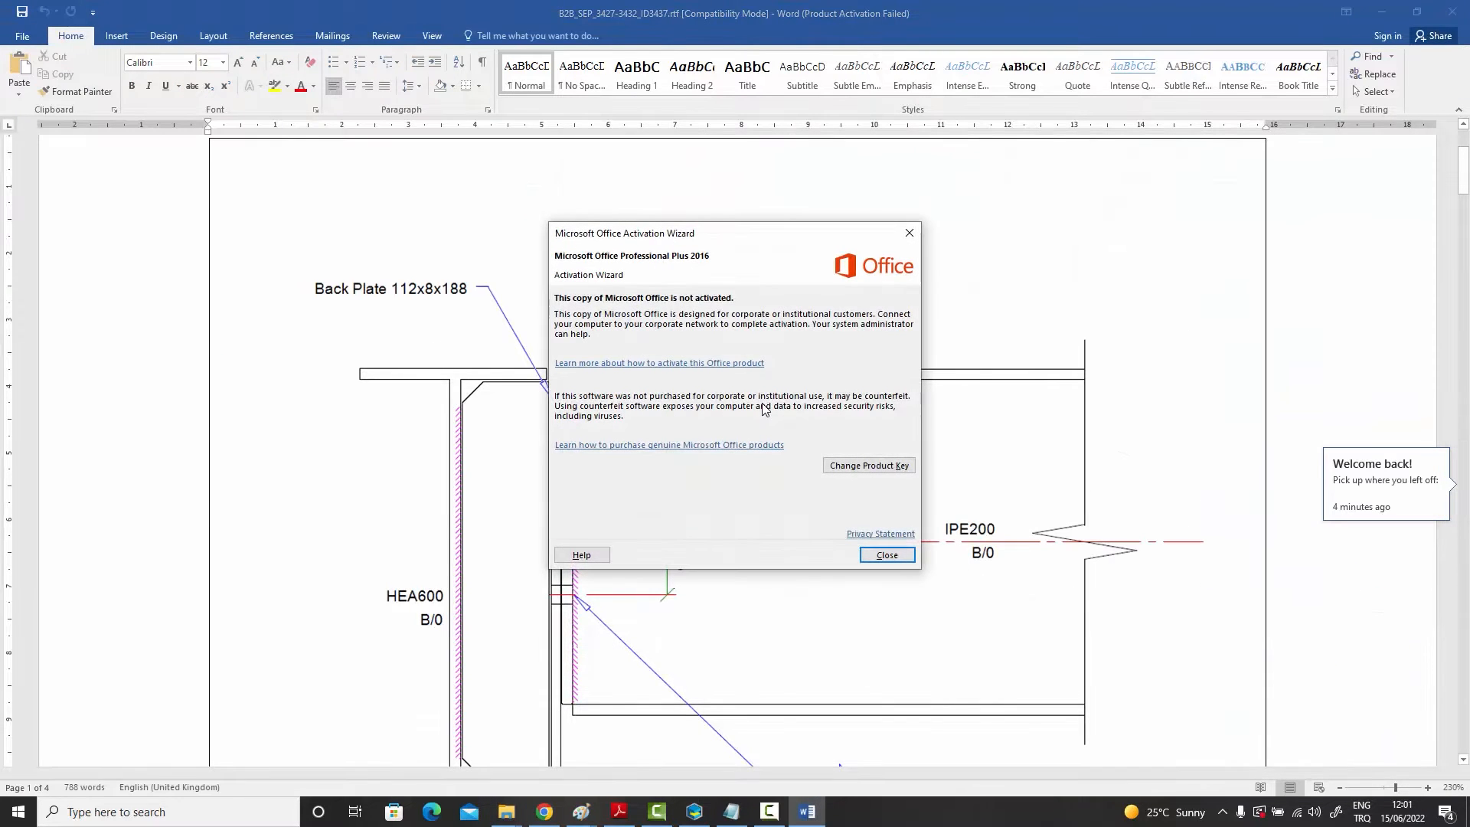
left_click(886, 555)
scroll(1421, 336, "down", 5)
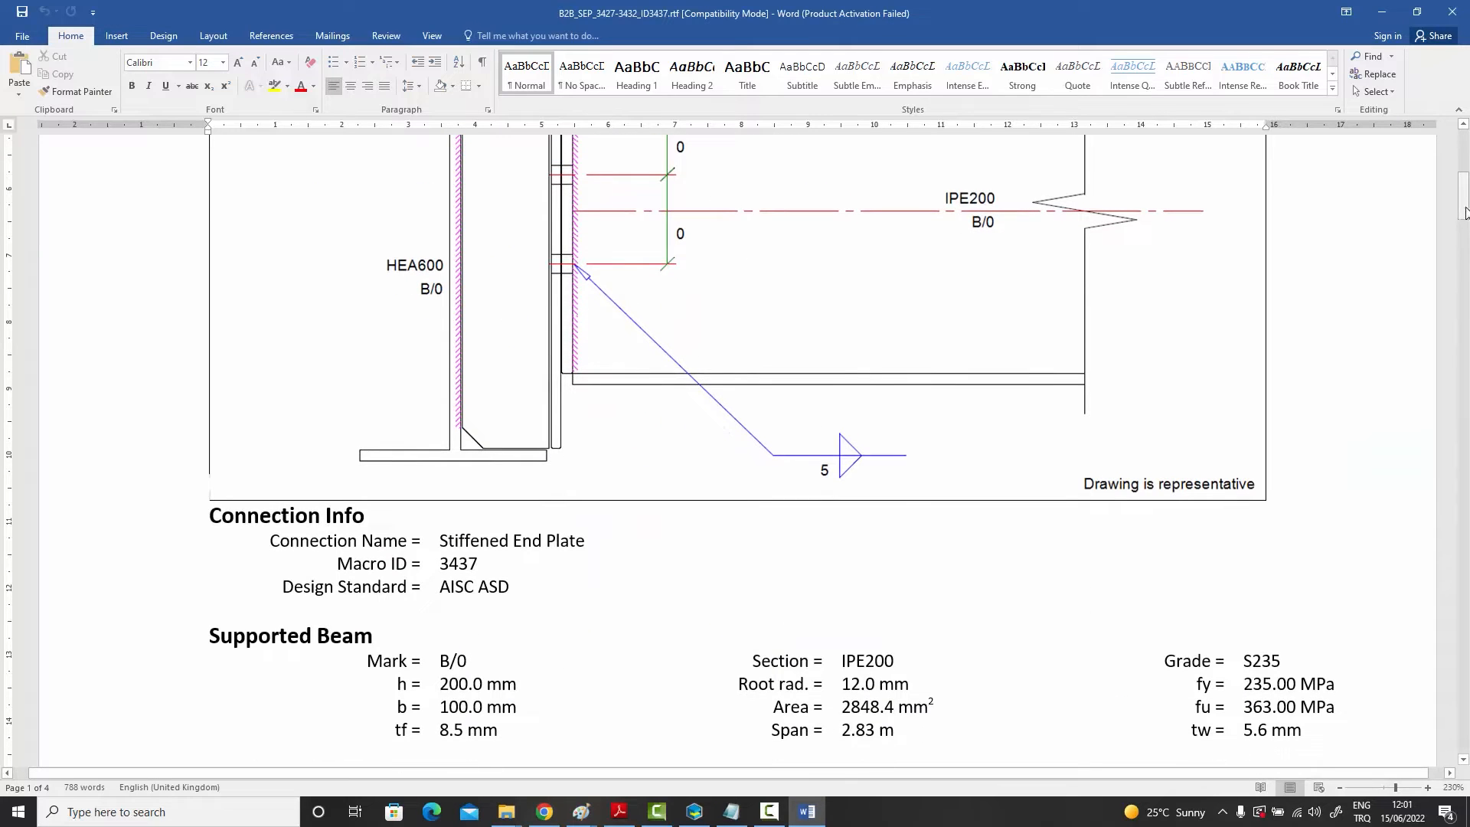
left_click_drag(1464, 212, 1441, 423)
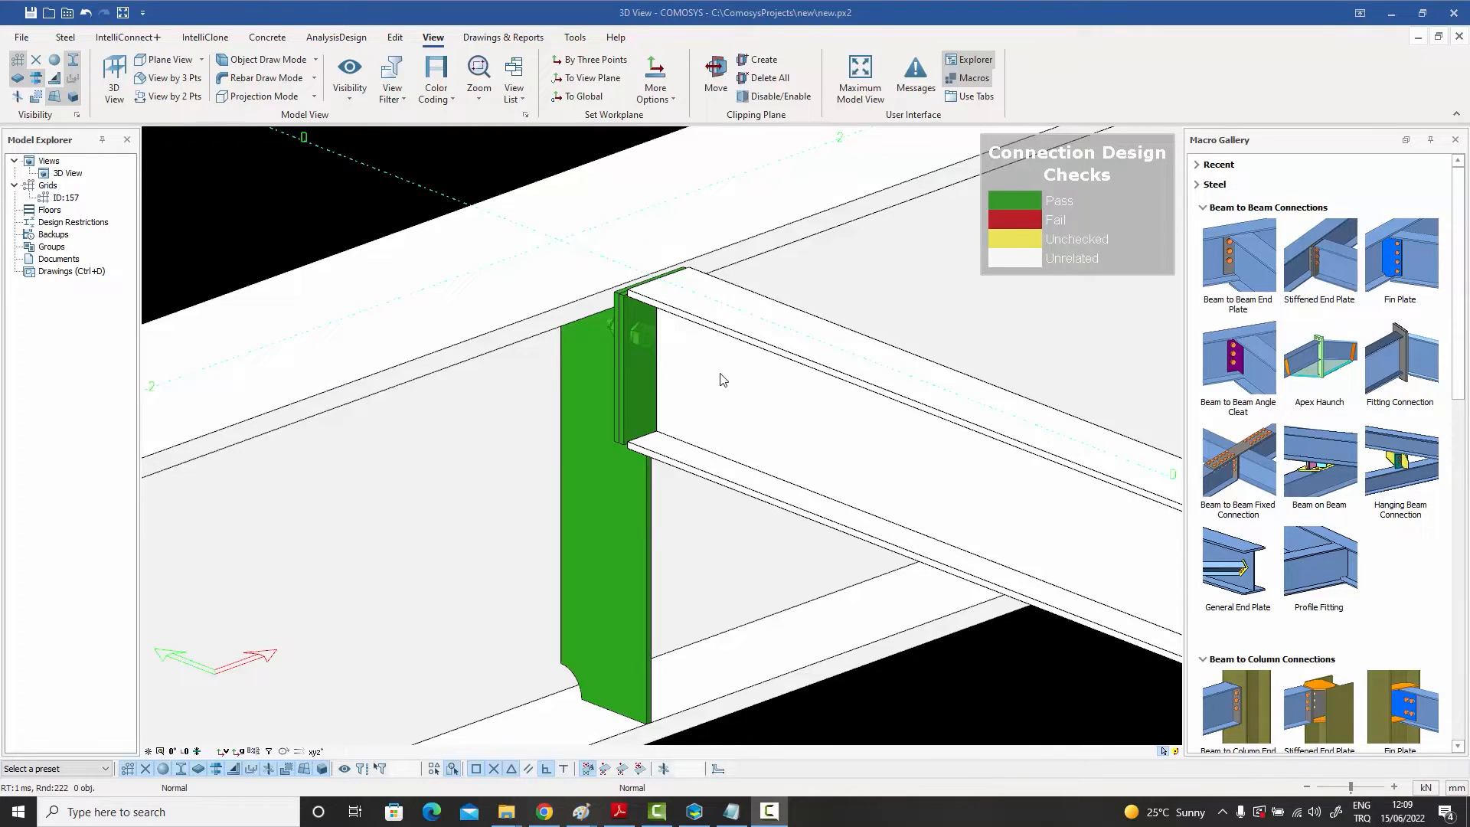
Step: Open MaterialConstants.txt from the Comosys 4 Preferences folder
left_click(644, 333)
left_click(495, 134)
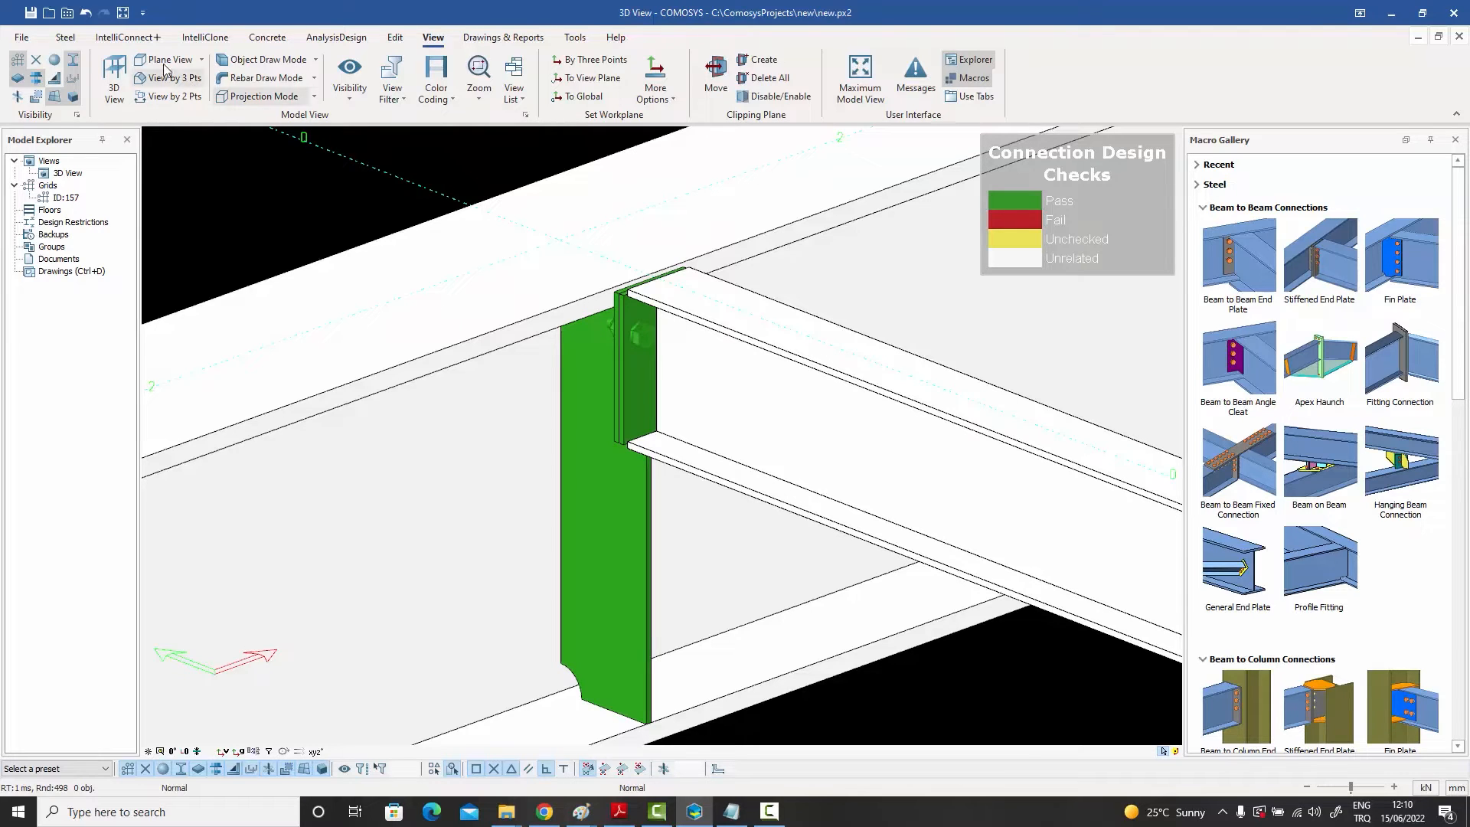
left_click(66, 13)
scroll(810, 408, "down", 5)
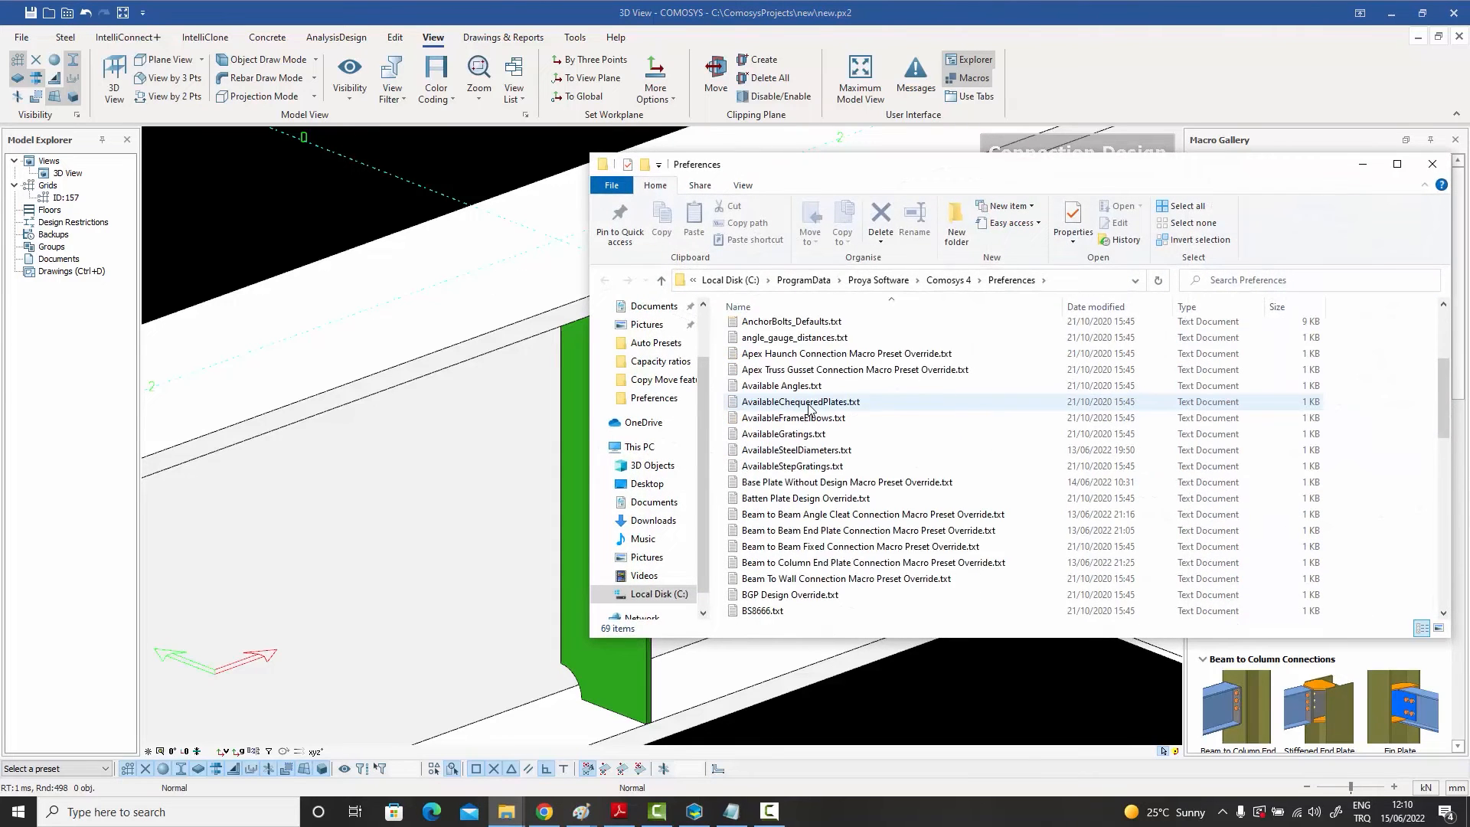
scroll(810, 408, "down", 3)
scroll(808, 408, "down", 7)
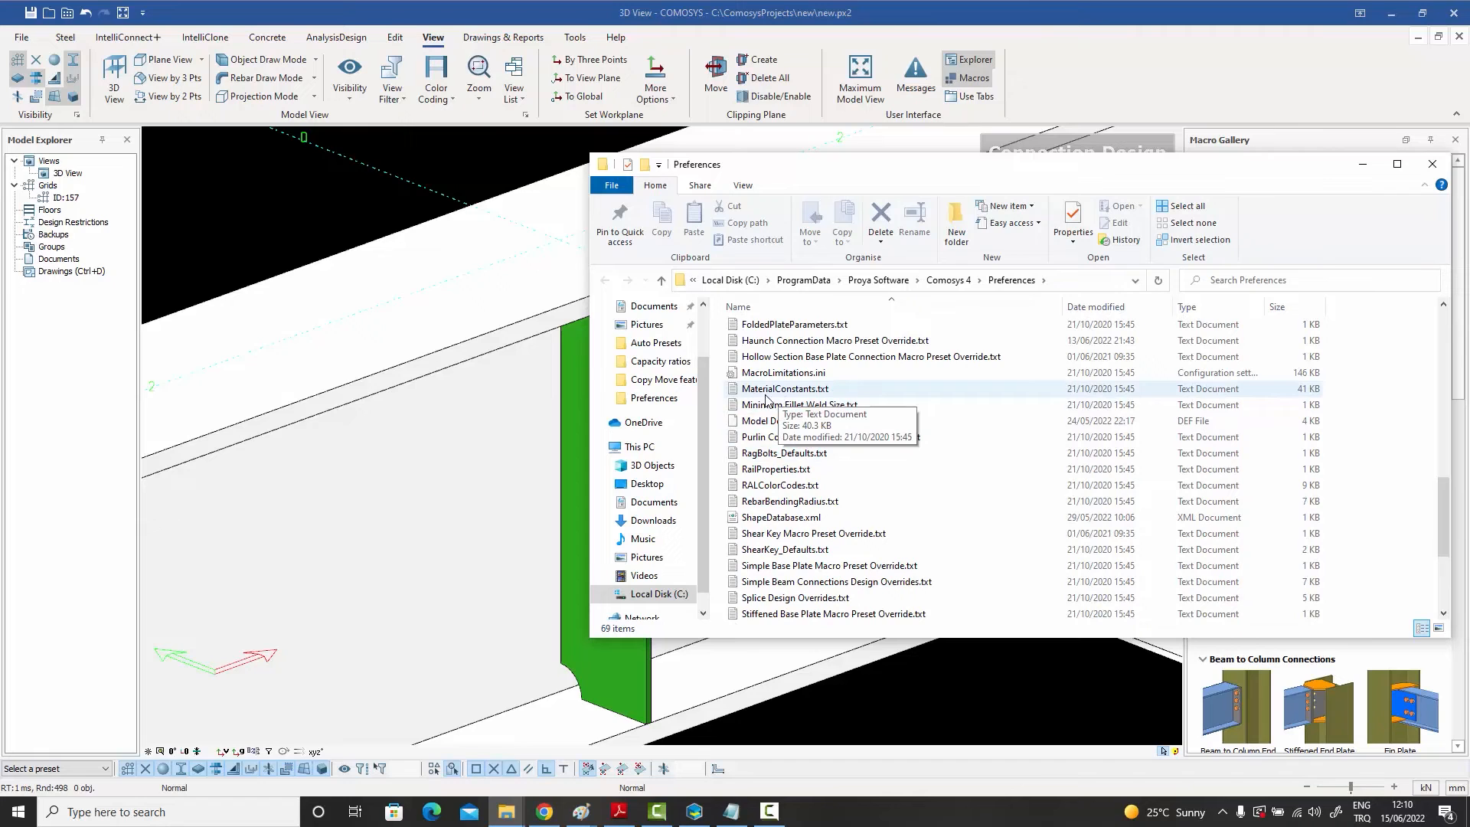
double_click(805, 391)
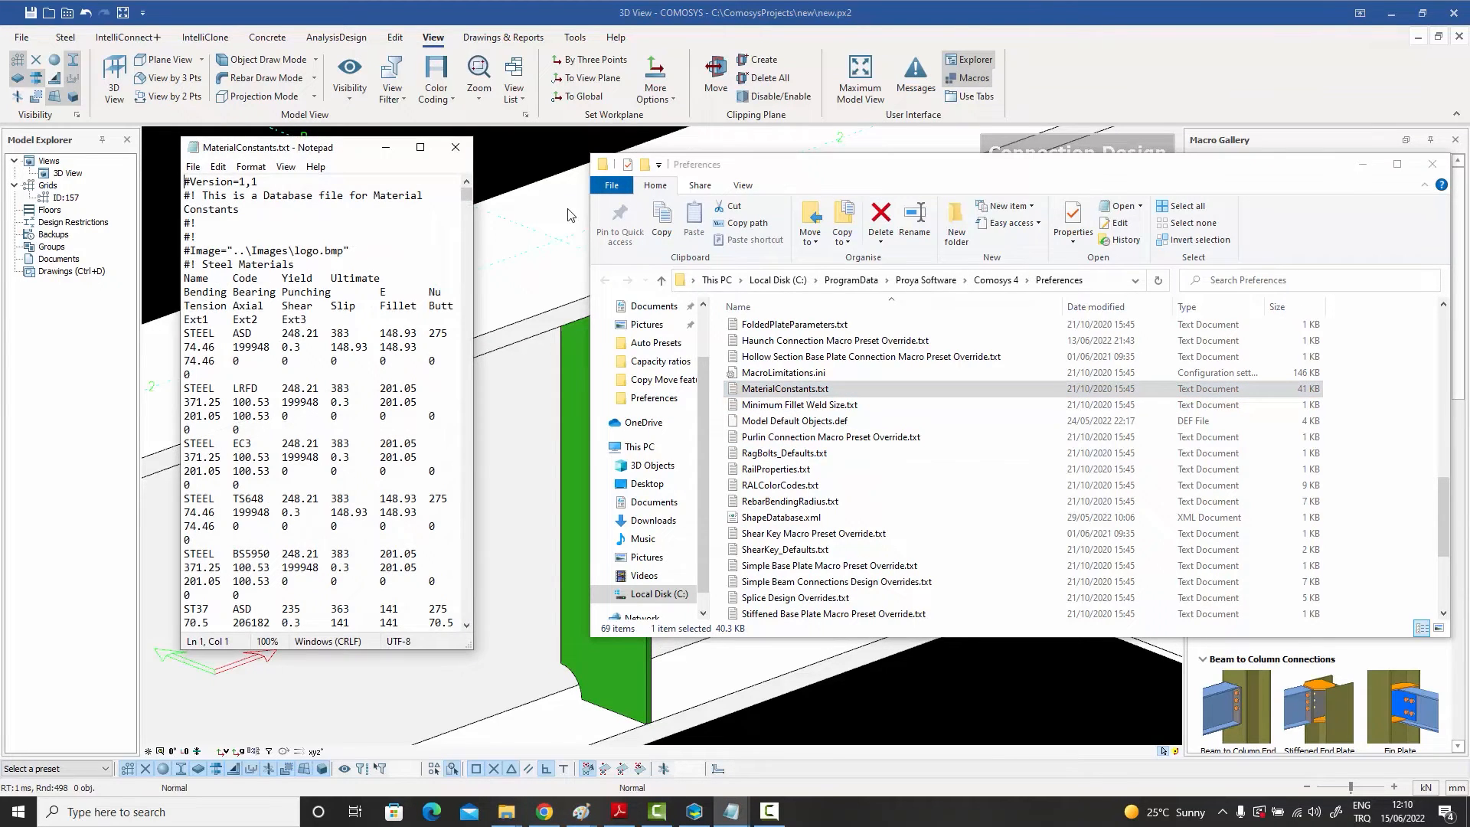
Step: Maximize the MaterialConstants.txt window and examine the steel material column headings such as Tension through Ext3
left_click(420, 147)
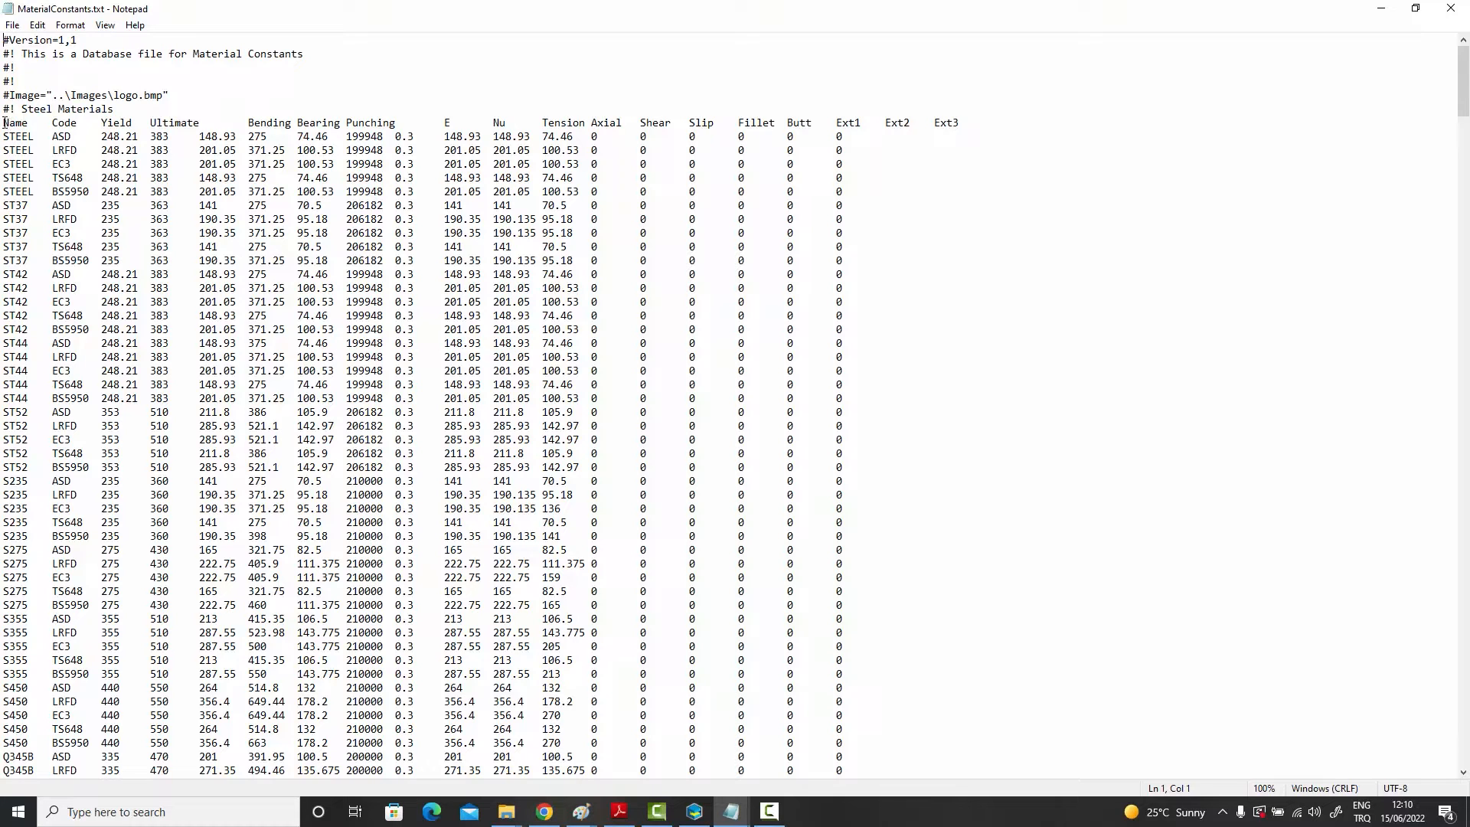
left_click_drag(3, 122, 980, 124)
left_click(641, 192)
left_click_drag(4, 205, 77, 203)
left_click_drag(101, 205, 170, 205)
left_click(543, 123)
left_click_drag(542, 120, 988, 124)
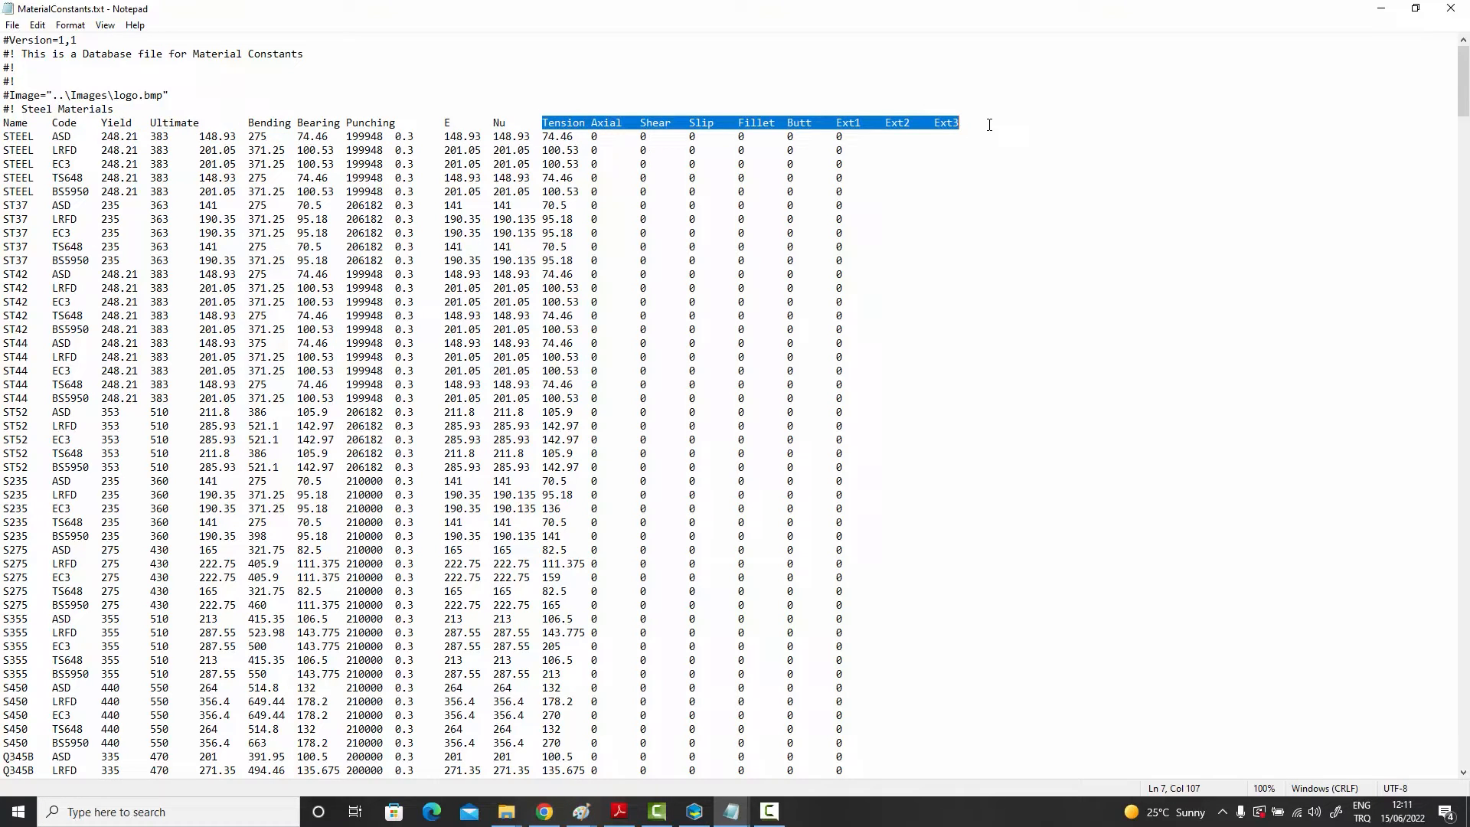
Step: Examine the STEEL and ST37 rows' Tension, Punching and other strength values in the steel materials table
left_click(855, 182)
left_click_drag(544, 136, 568, 136)
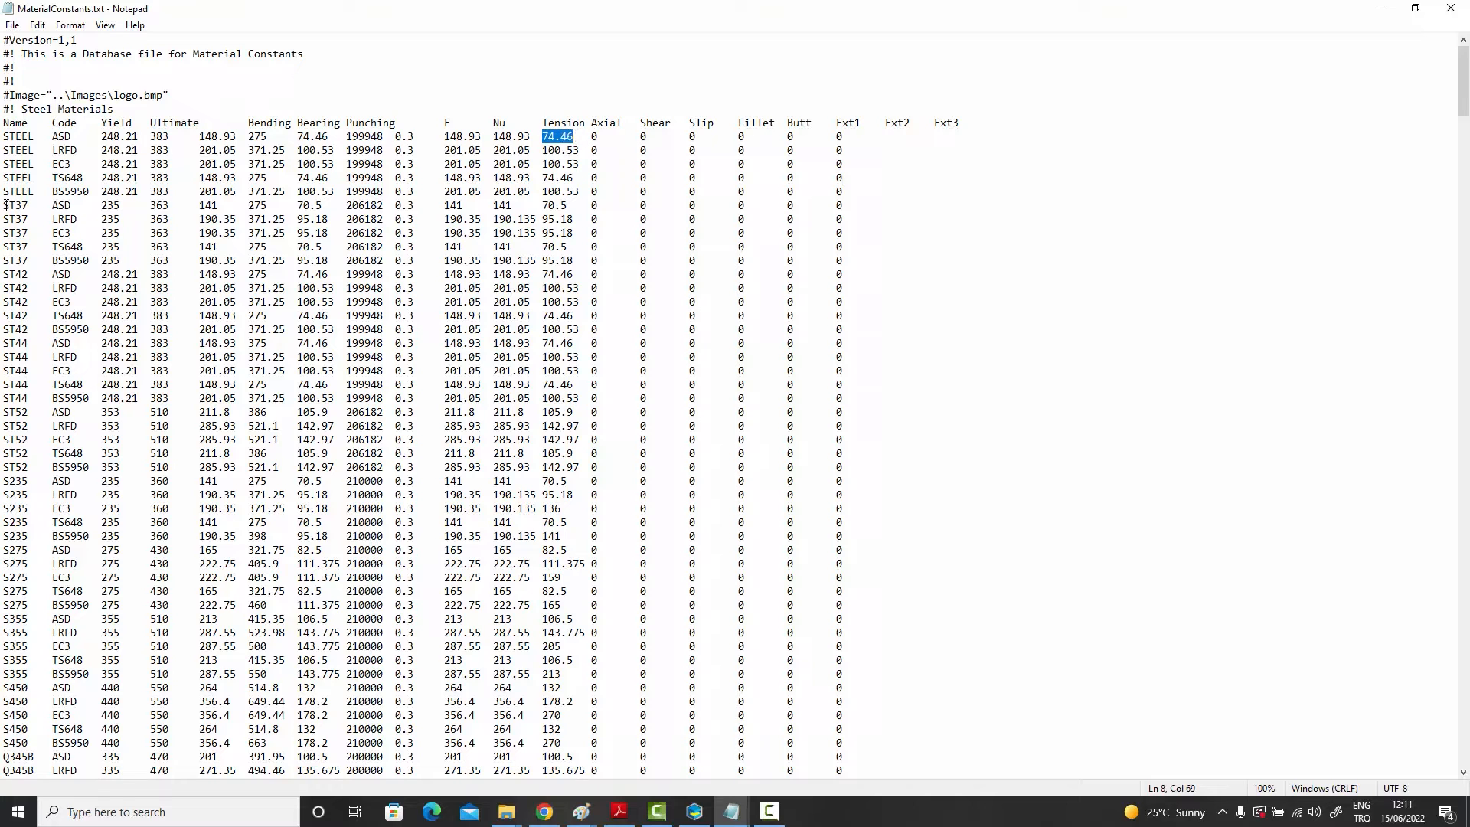
left_click_drag(6, 205, 814, 205)
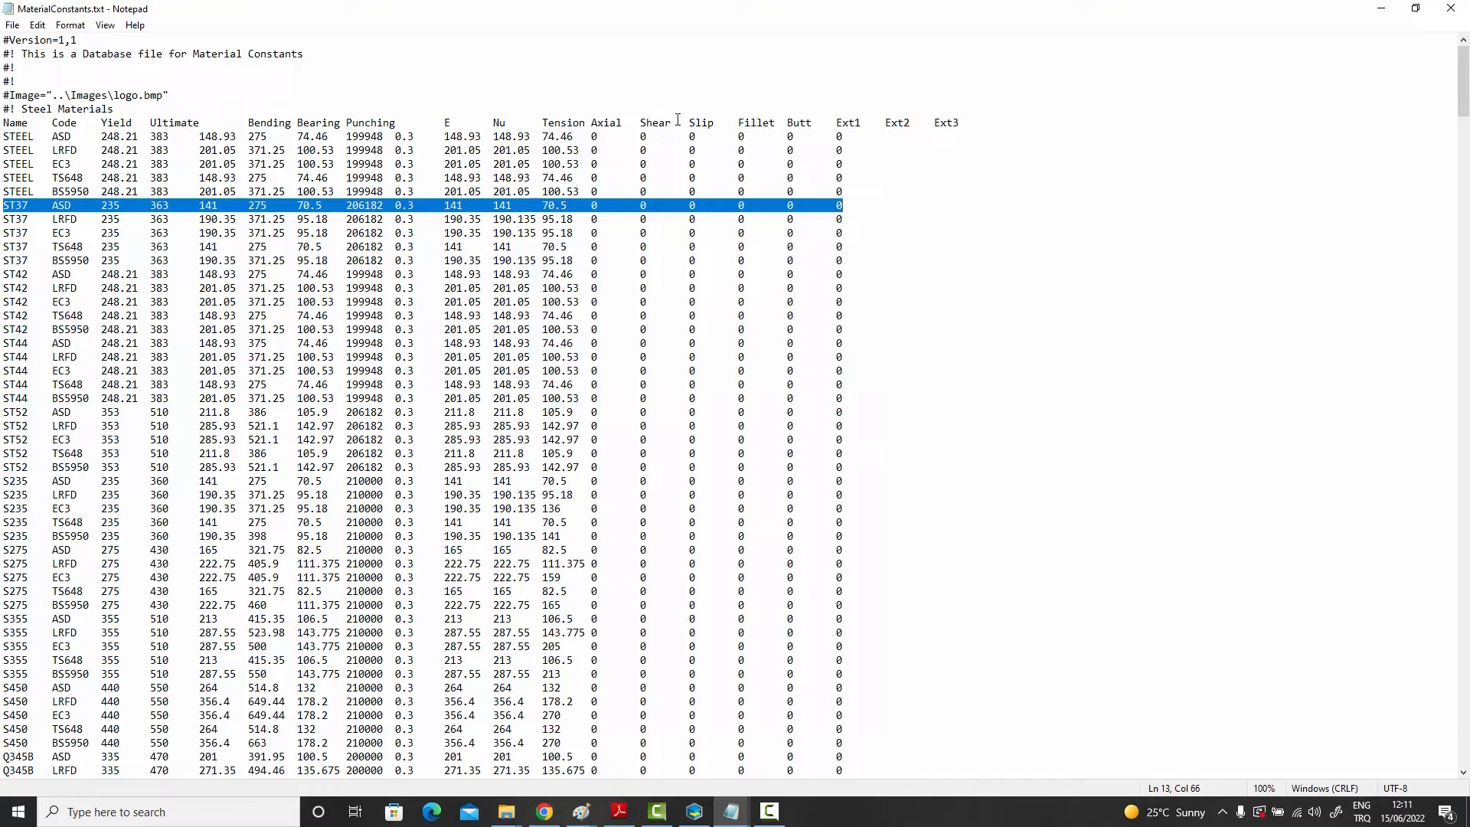
left_click_drag(544, 205, 573, 205)
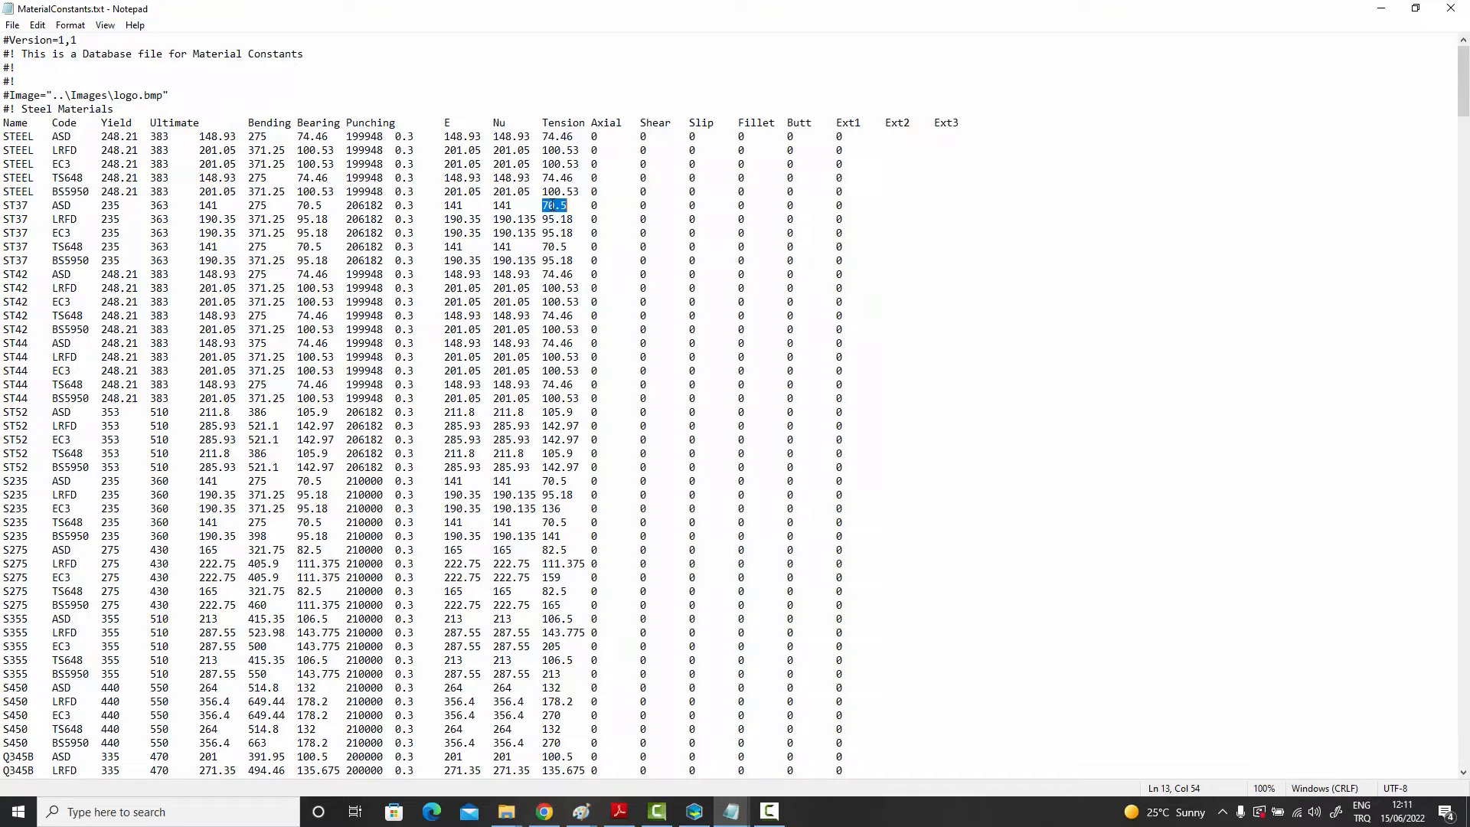
left_click(579, 205)
left_click_drag(543, 206, 569, 206)
left_click(463, 246)
left_click_drag(542, 122, 713, 121)
left_click(739, 123)
left_click_drag(740, 123, 813, 124)
left_click_drag(347, 136, 386, 137)
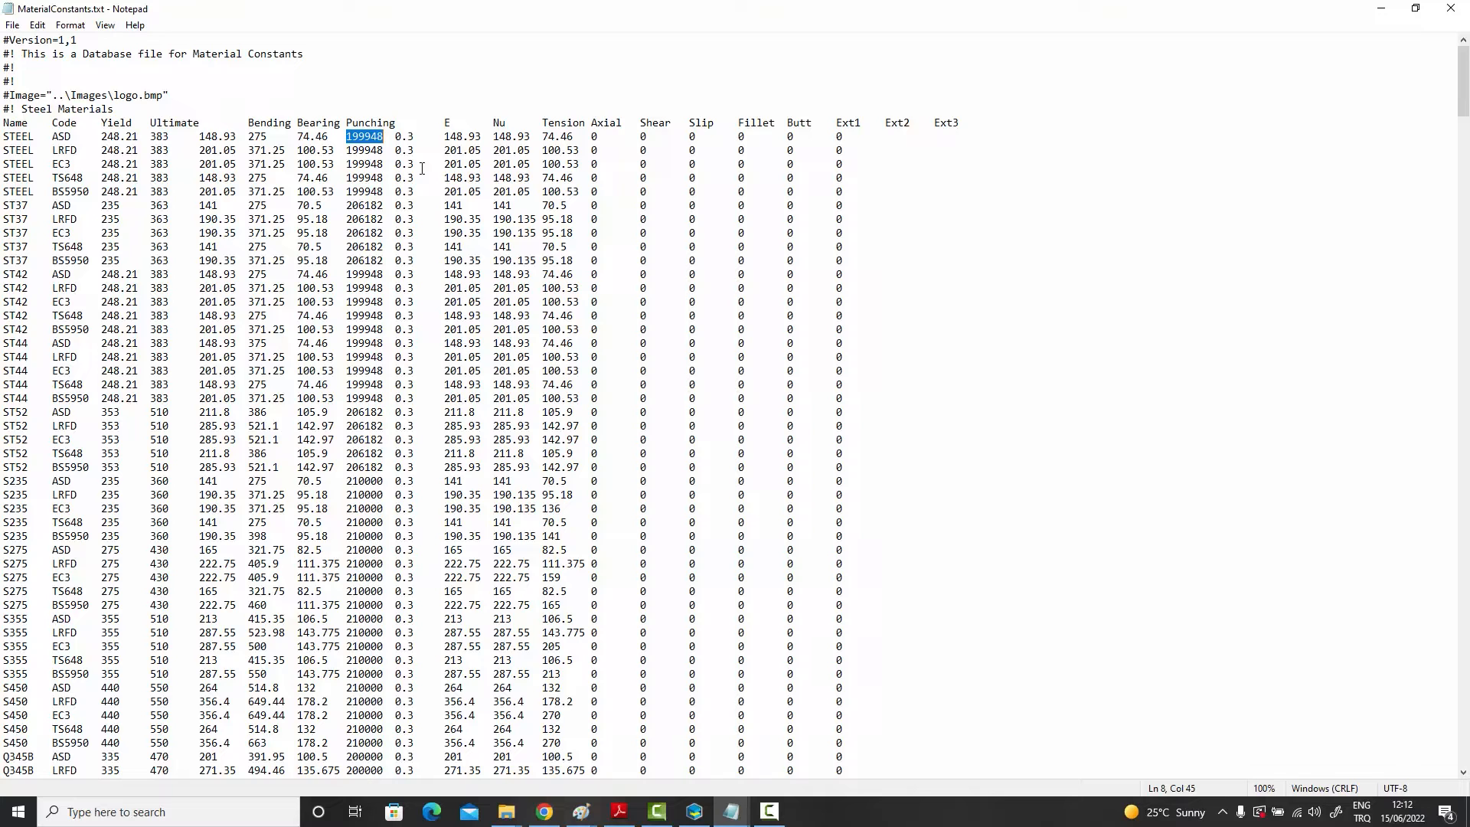
left_click(432, 206)
Step: Scroll through the bolt and weld material sections of the file, then return to the steel materials
left_click_drag(1461, 108, 1420, 355)
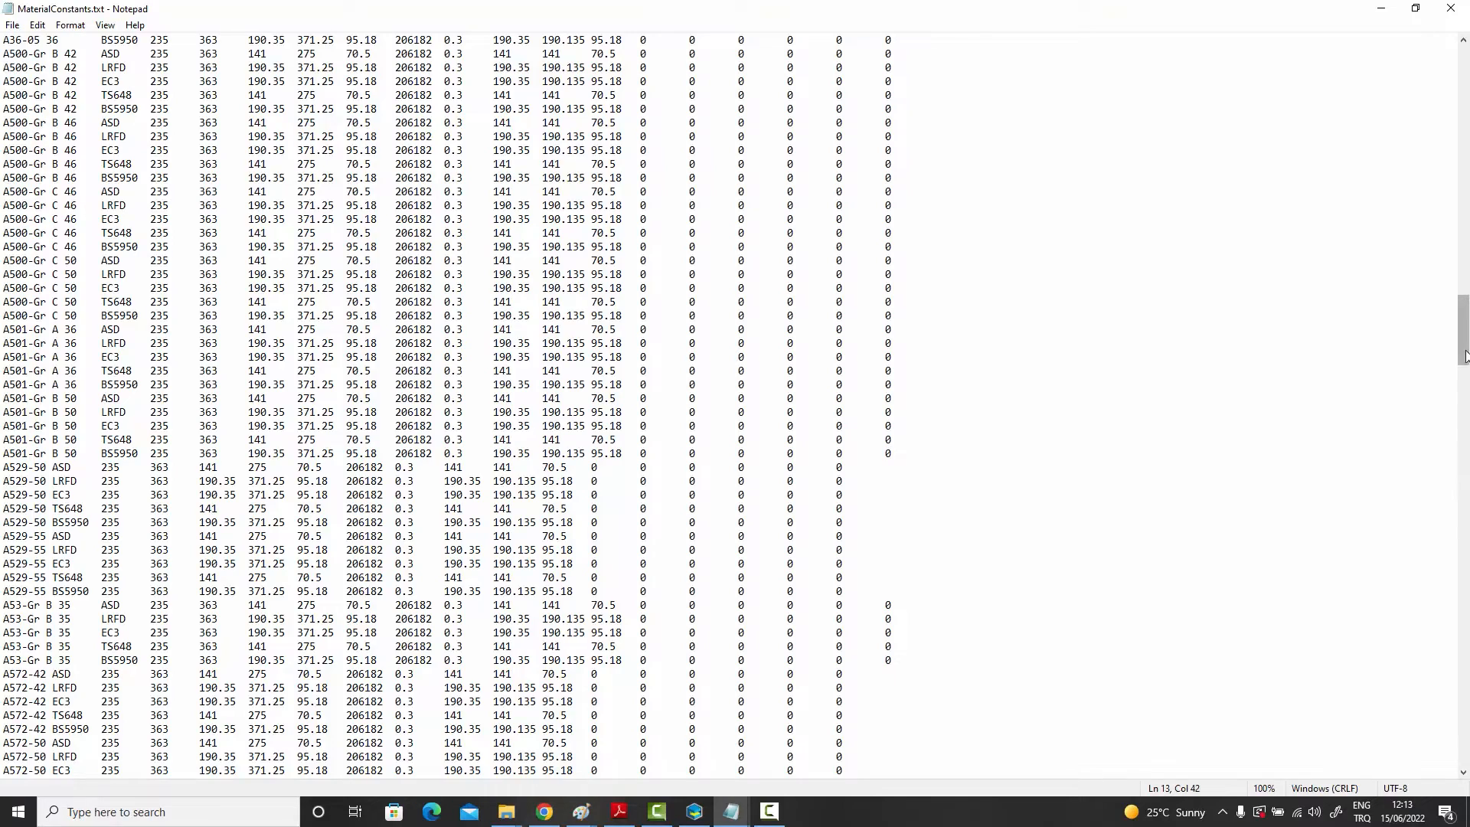
left_click_drag(1462, 349, 1439, 487)
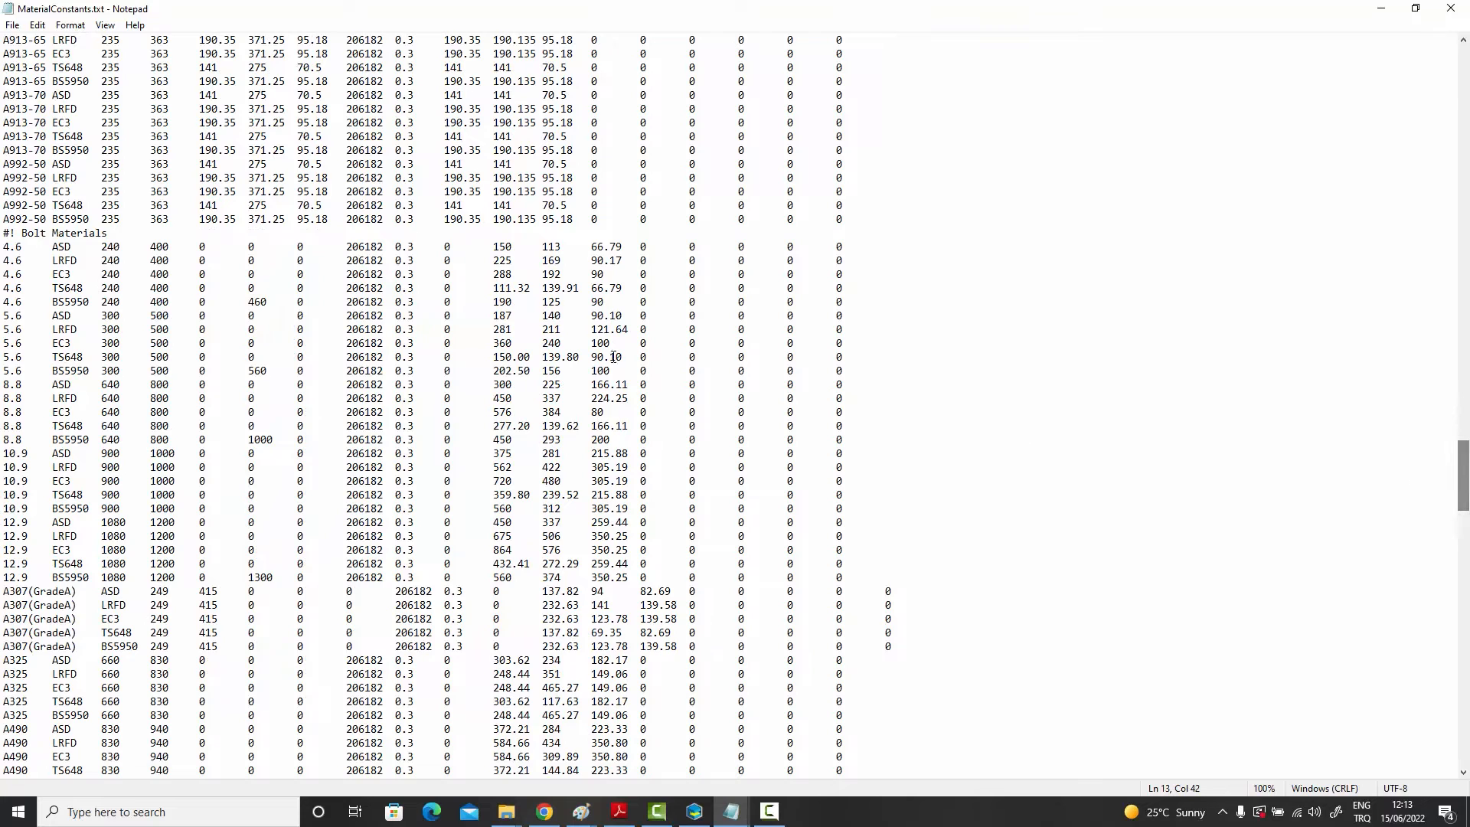
left_click_drag(6, 248, 857, 441)
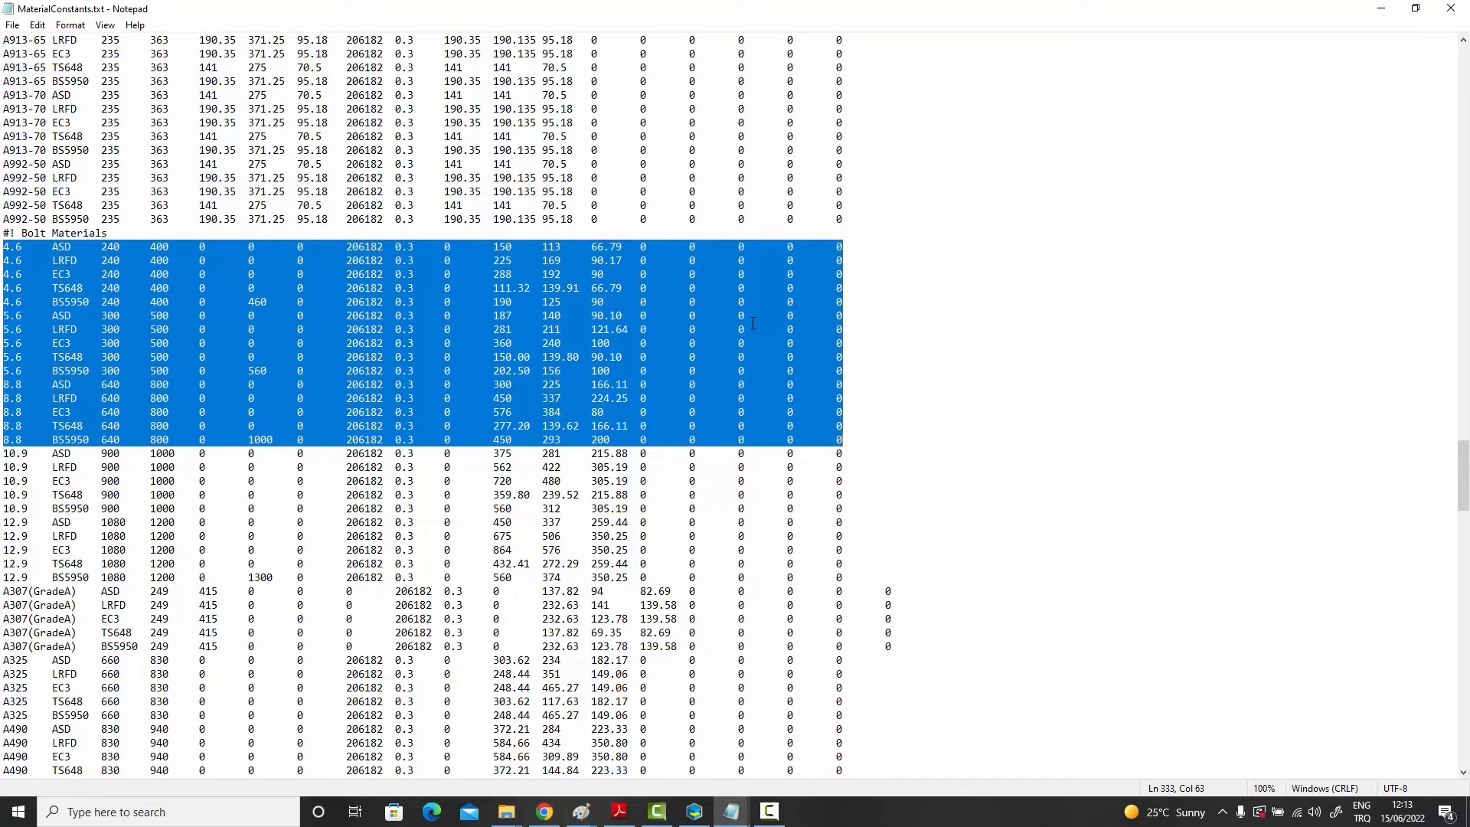
left_click(793, 317)
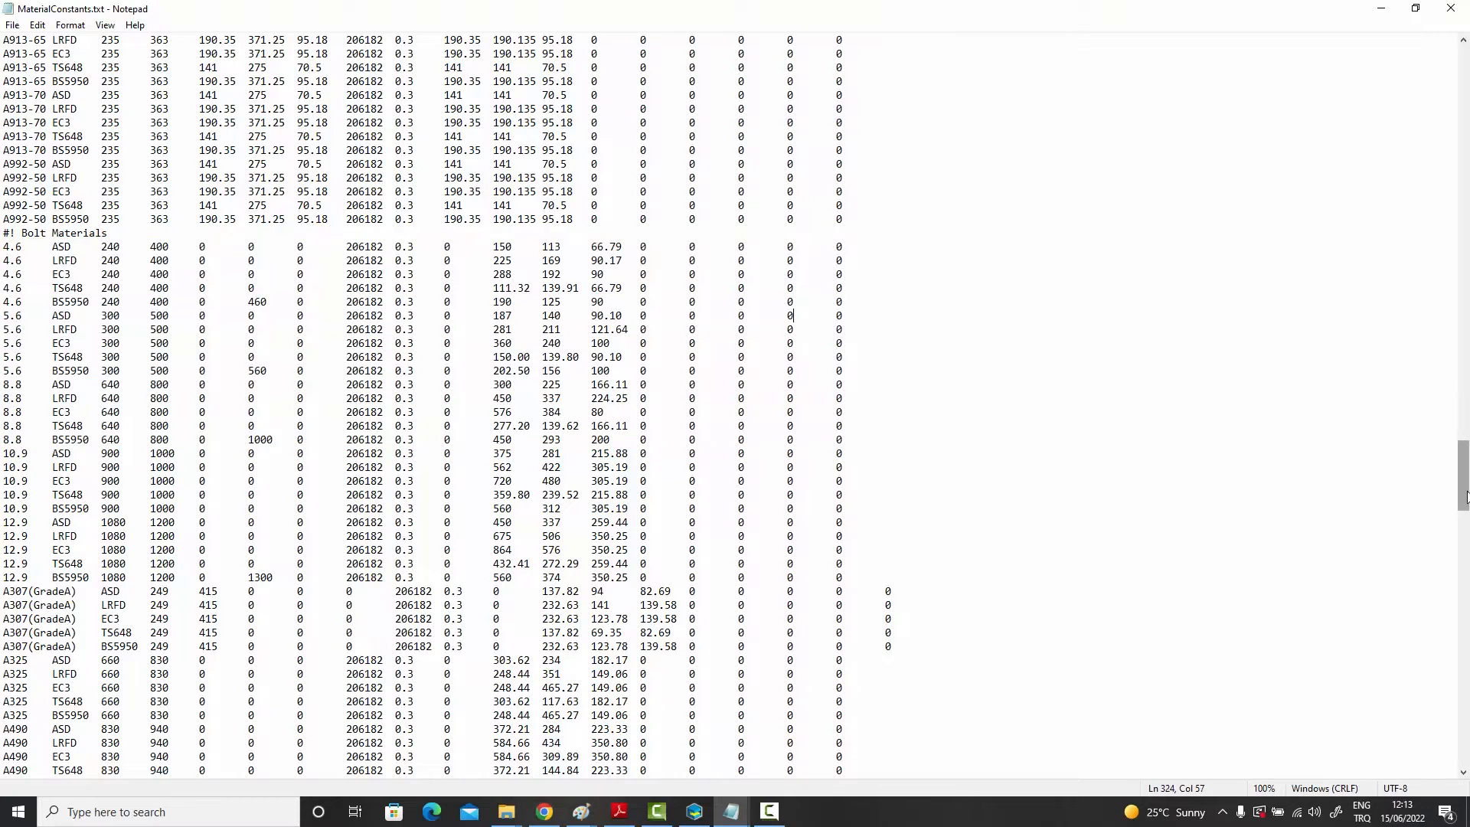
left_click_drag(1458, 491, 1453, 652)
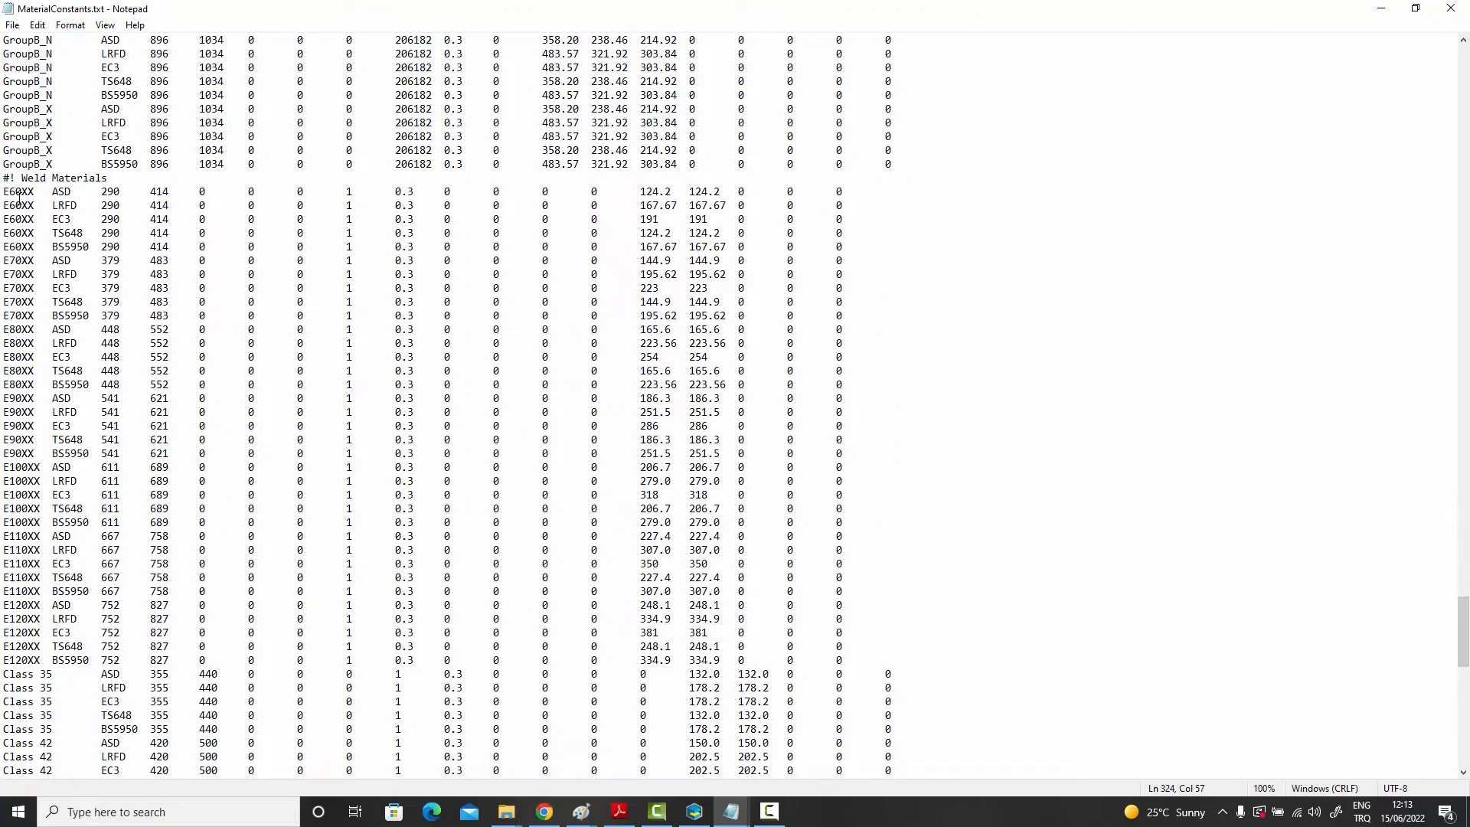
left_click_drag(4, 191, 306, 301)
left_click(888, 234)
left_click_drag(643, 191, 846, 260)
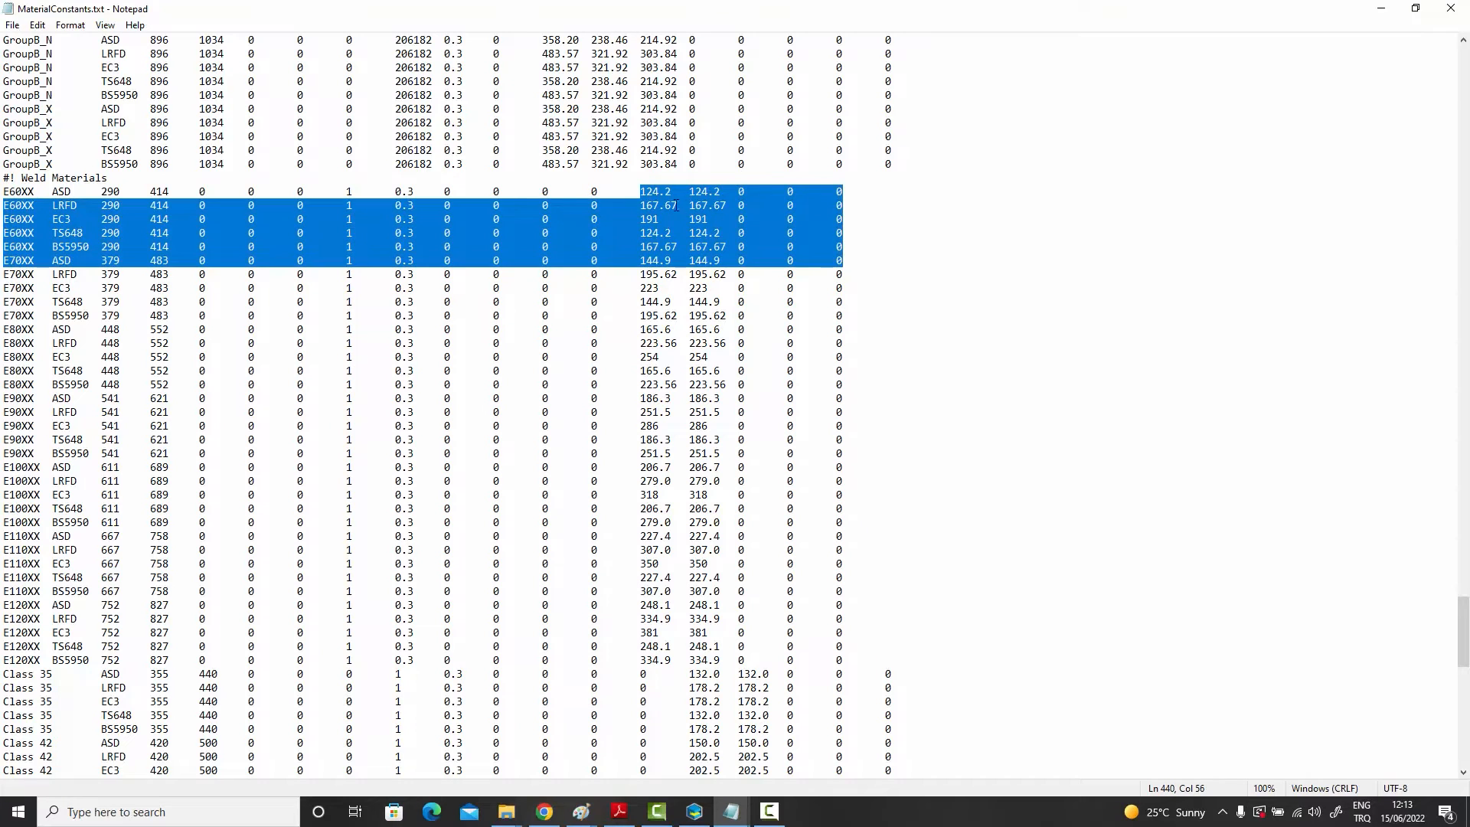
left_click(863, 301)
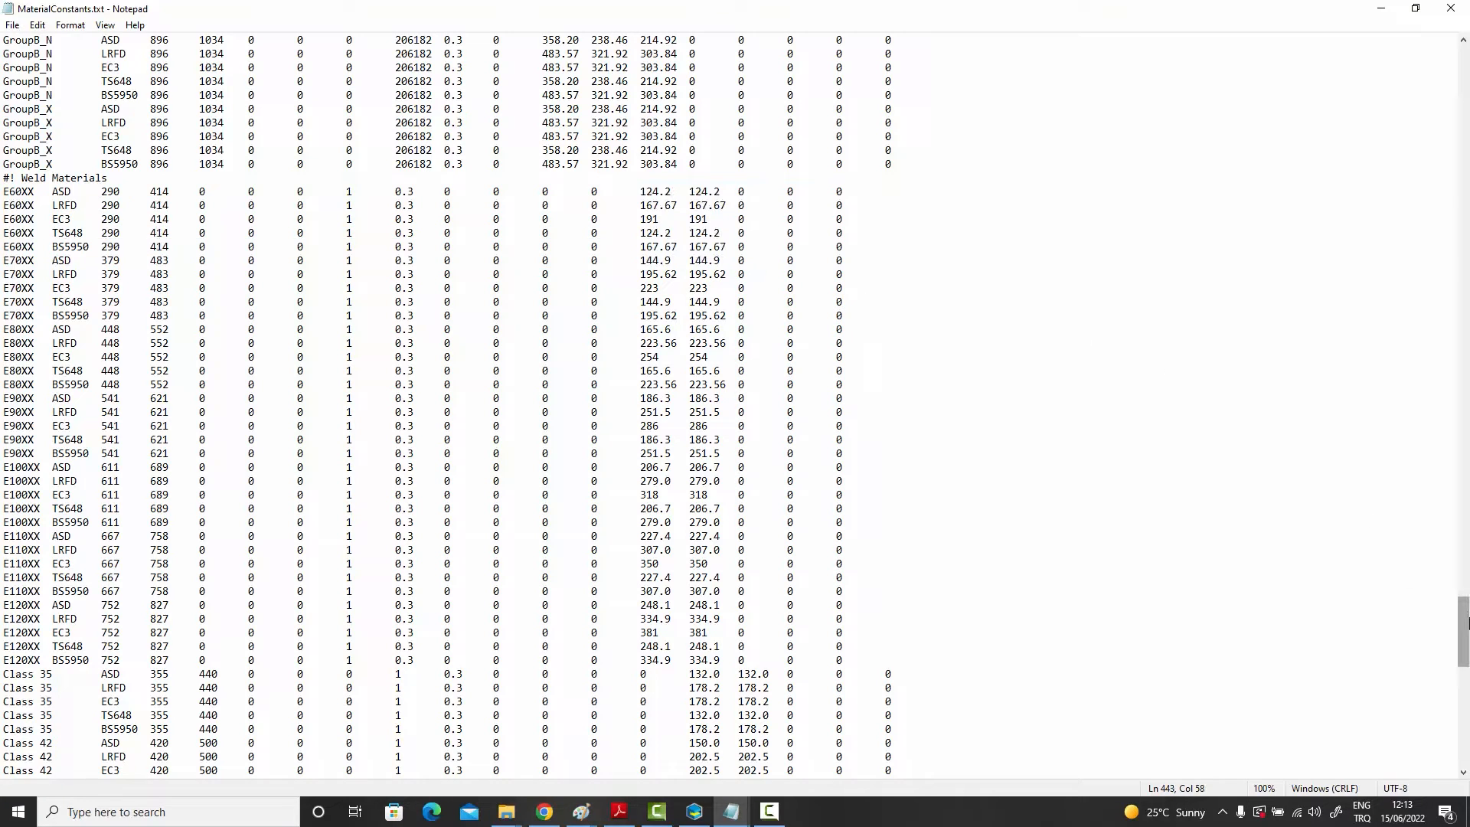
scroll(1468, 546, "up", 13)
left_click_drag(1463, 560, 1458, 48)
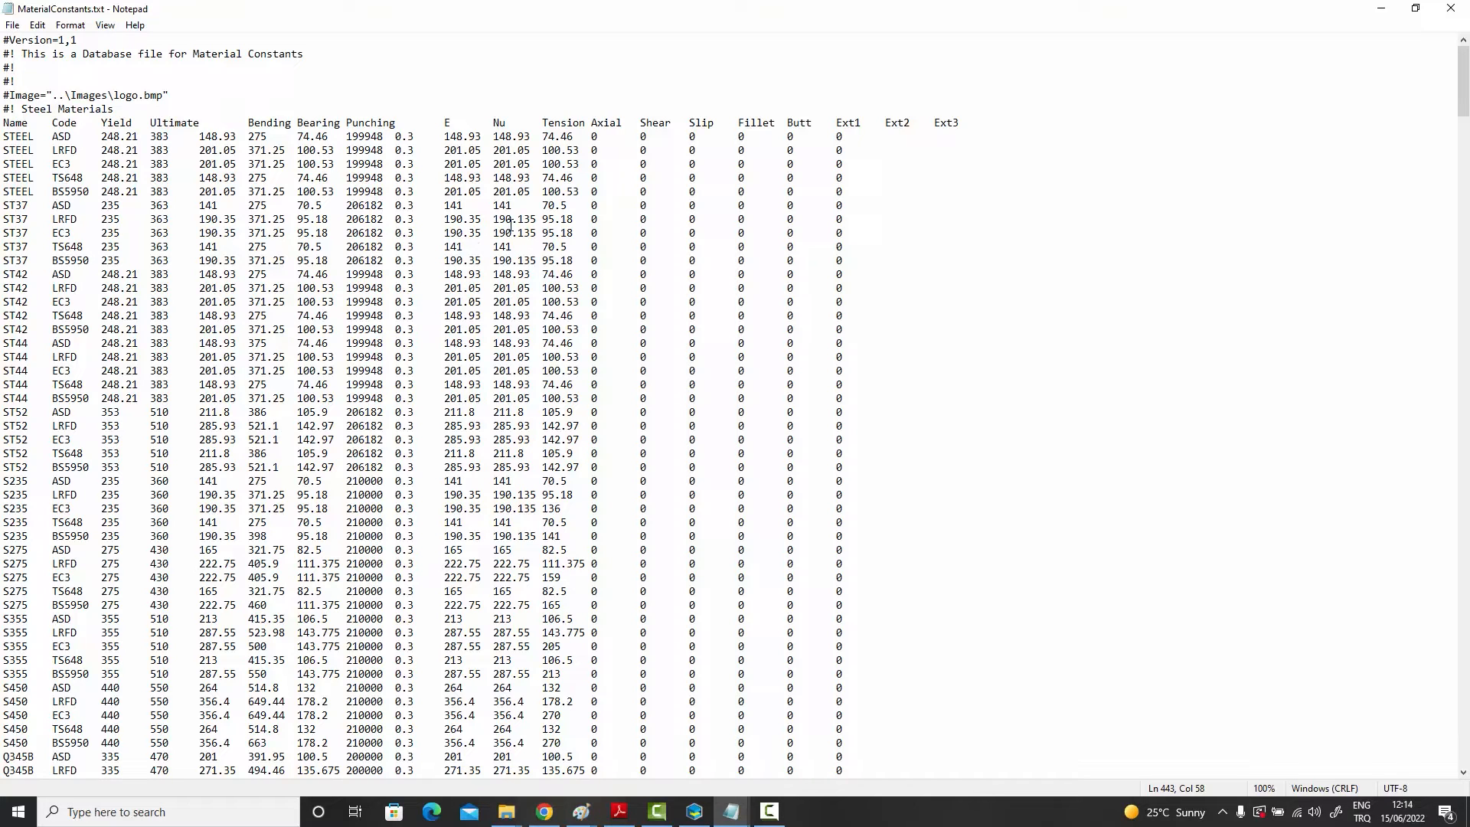
left_click_drag(4, 205, 599, 200)
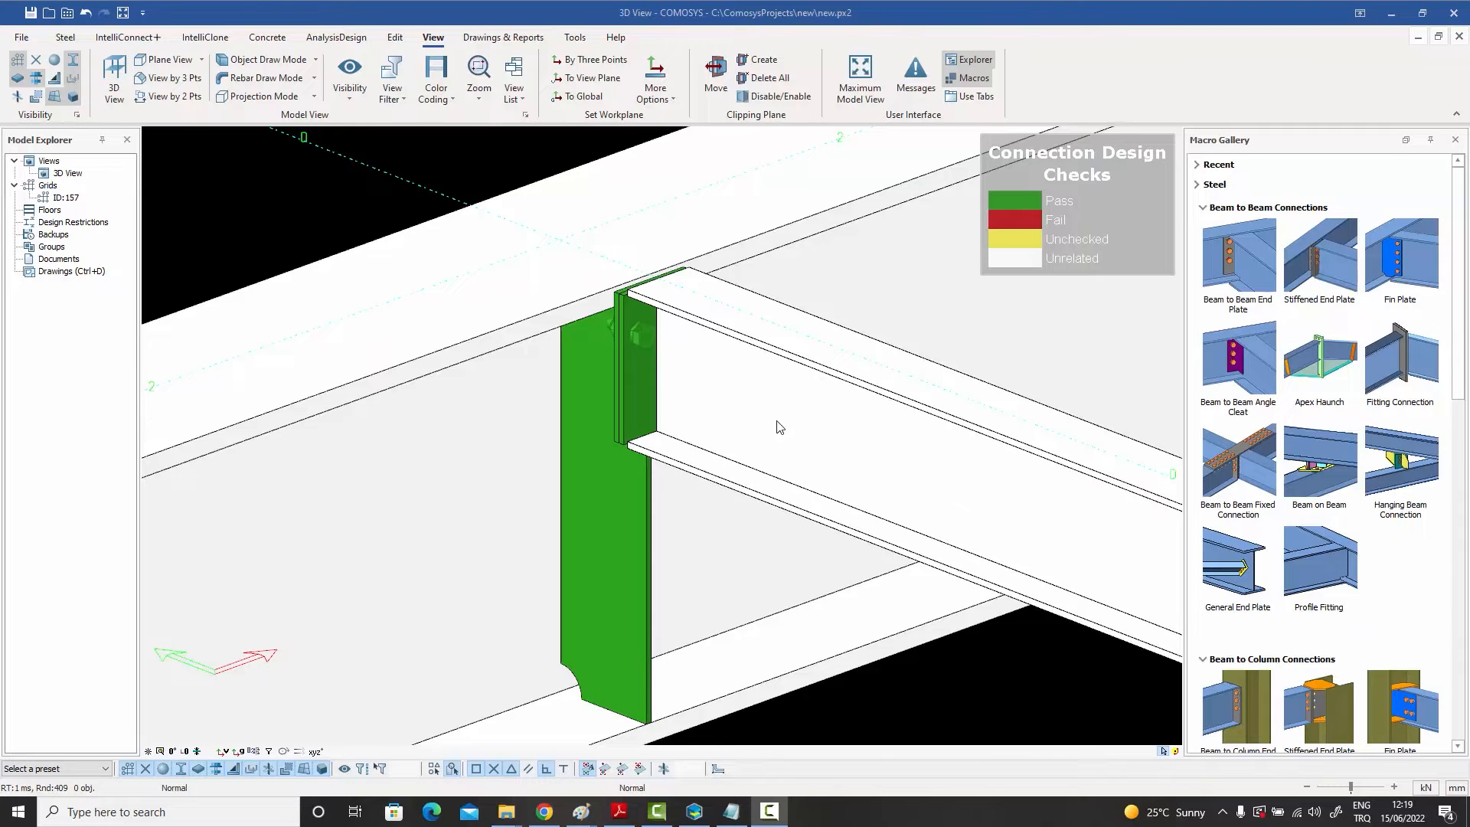
Step: Inspect the beam's Analysis section properties and Detailing Definitions shear capacity ratio, then cancel the dialog
double_click(734, 425)
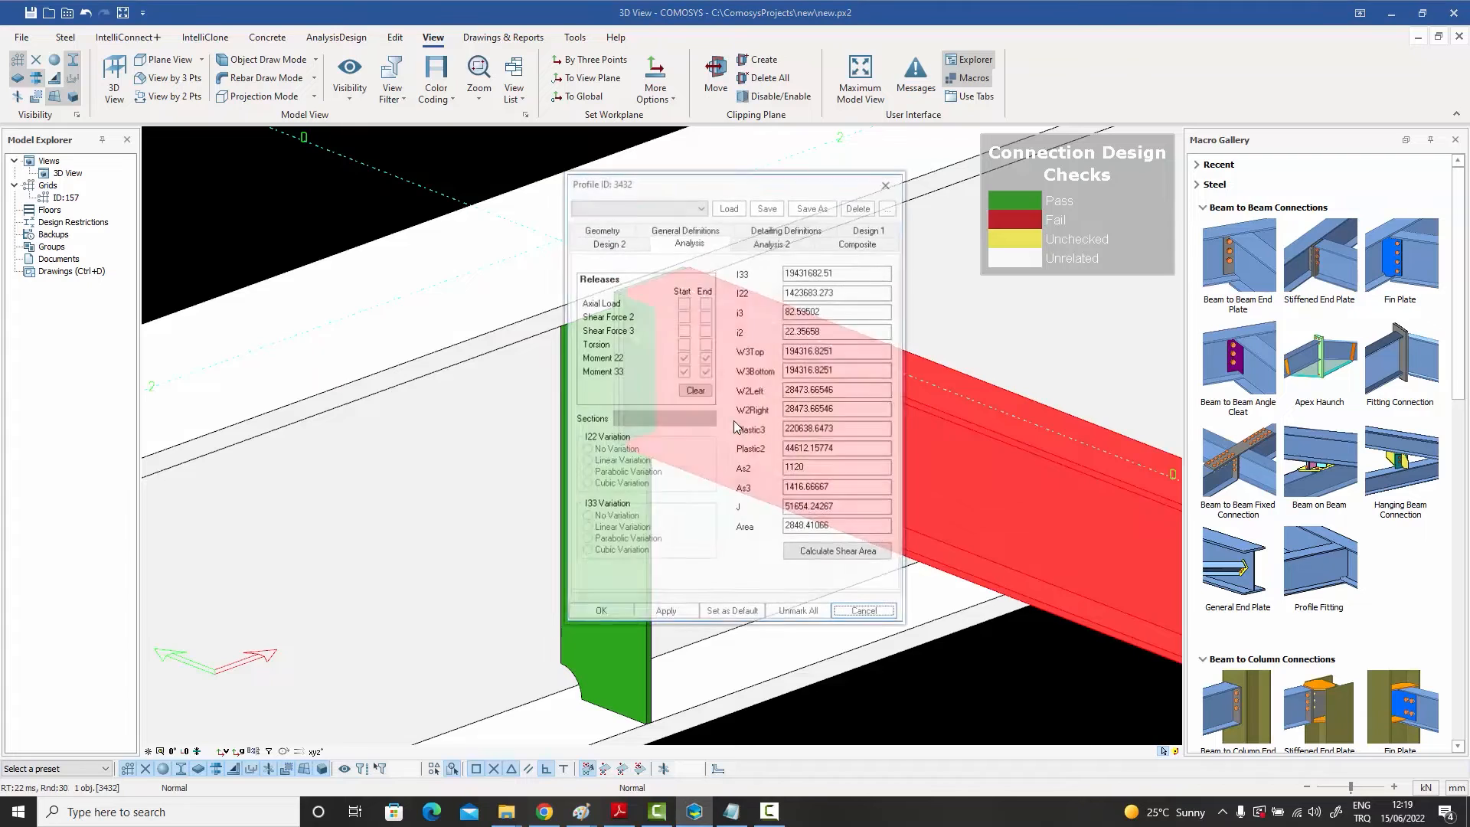
left_click(780, 230)
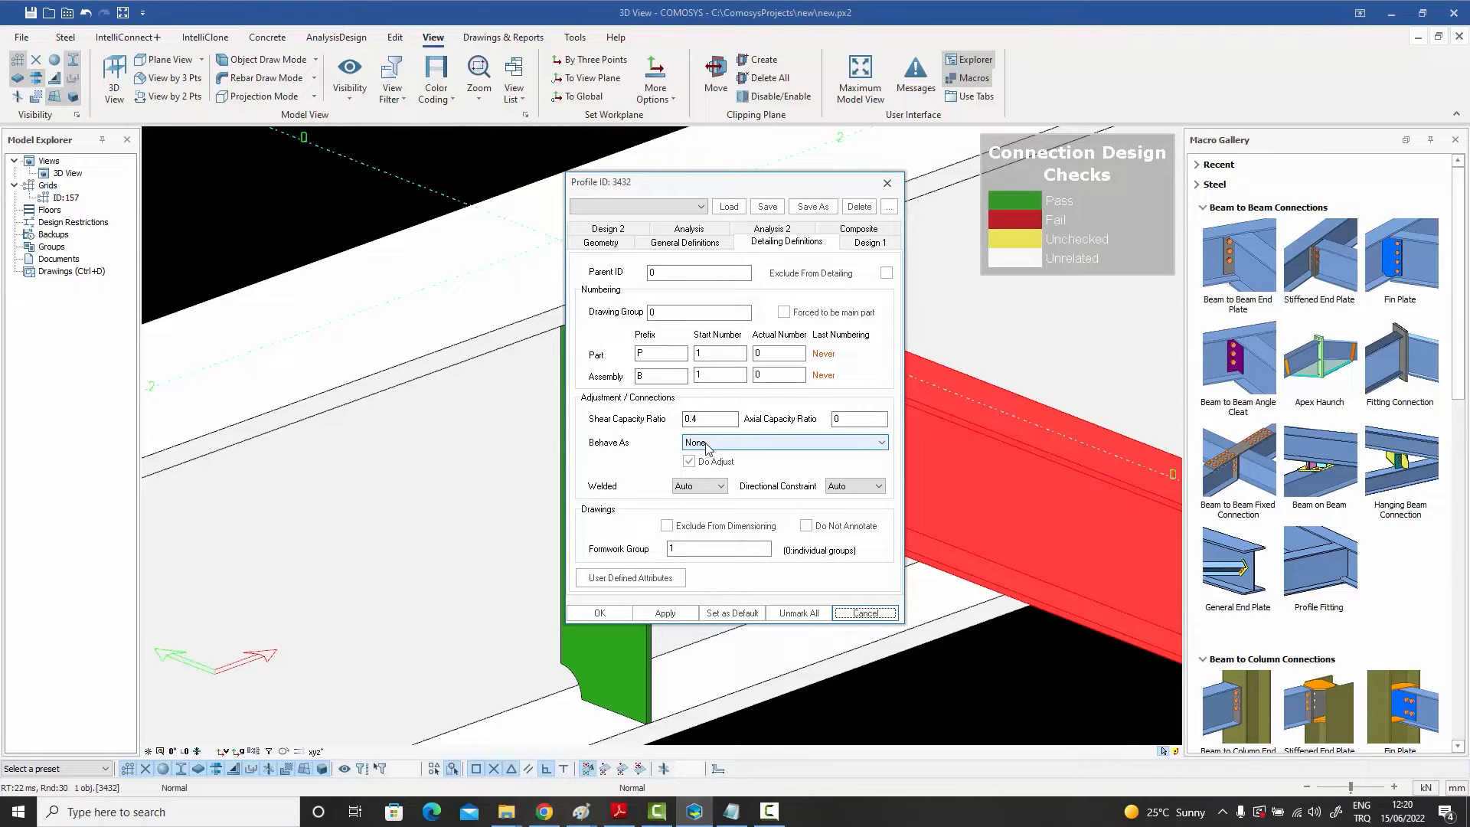
left_click(689, 230)
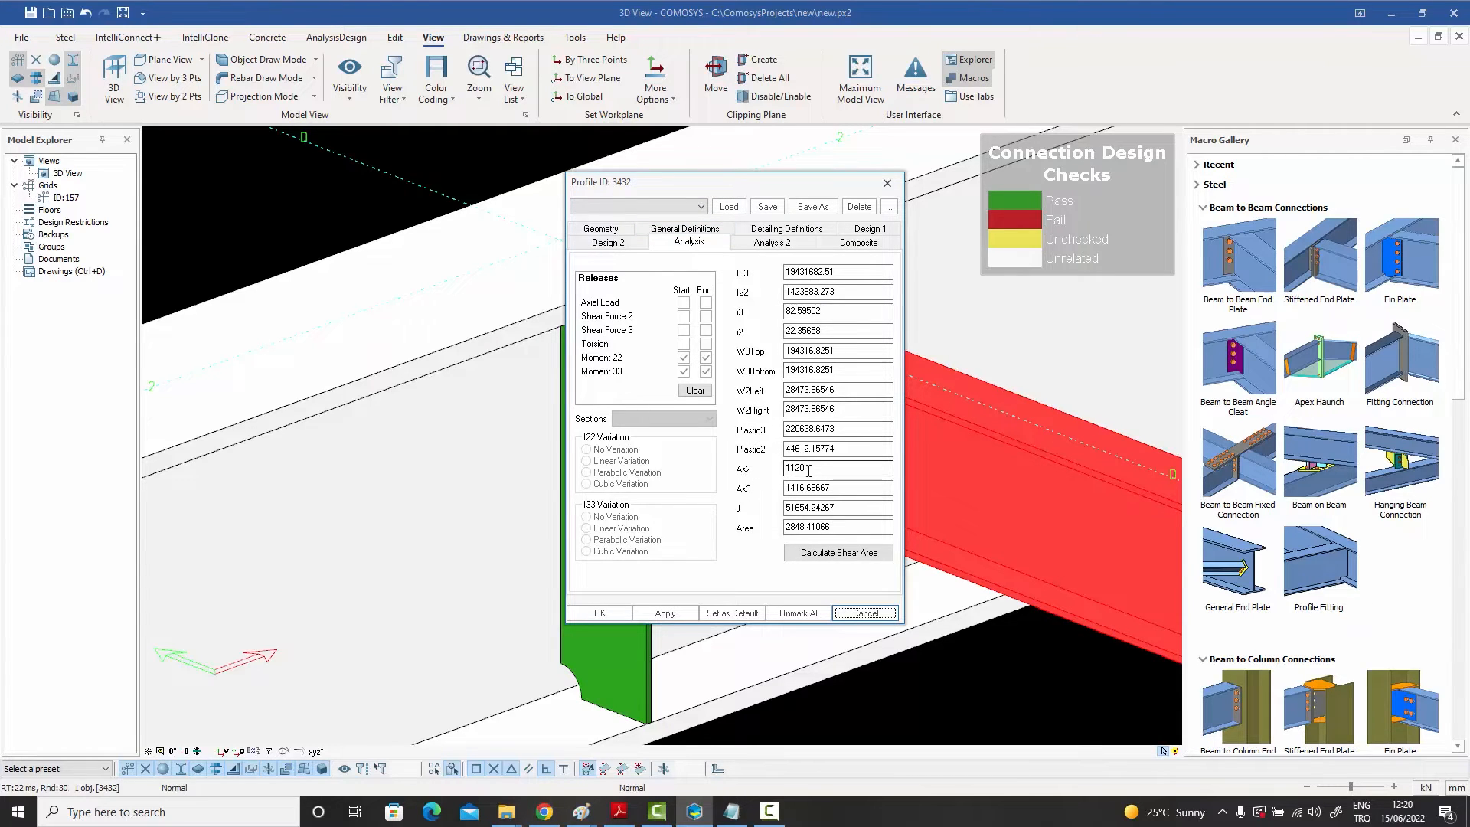
left_click_drag(796, 469, 808, 469)
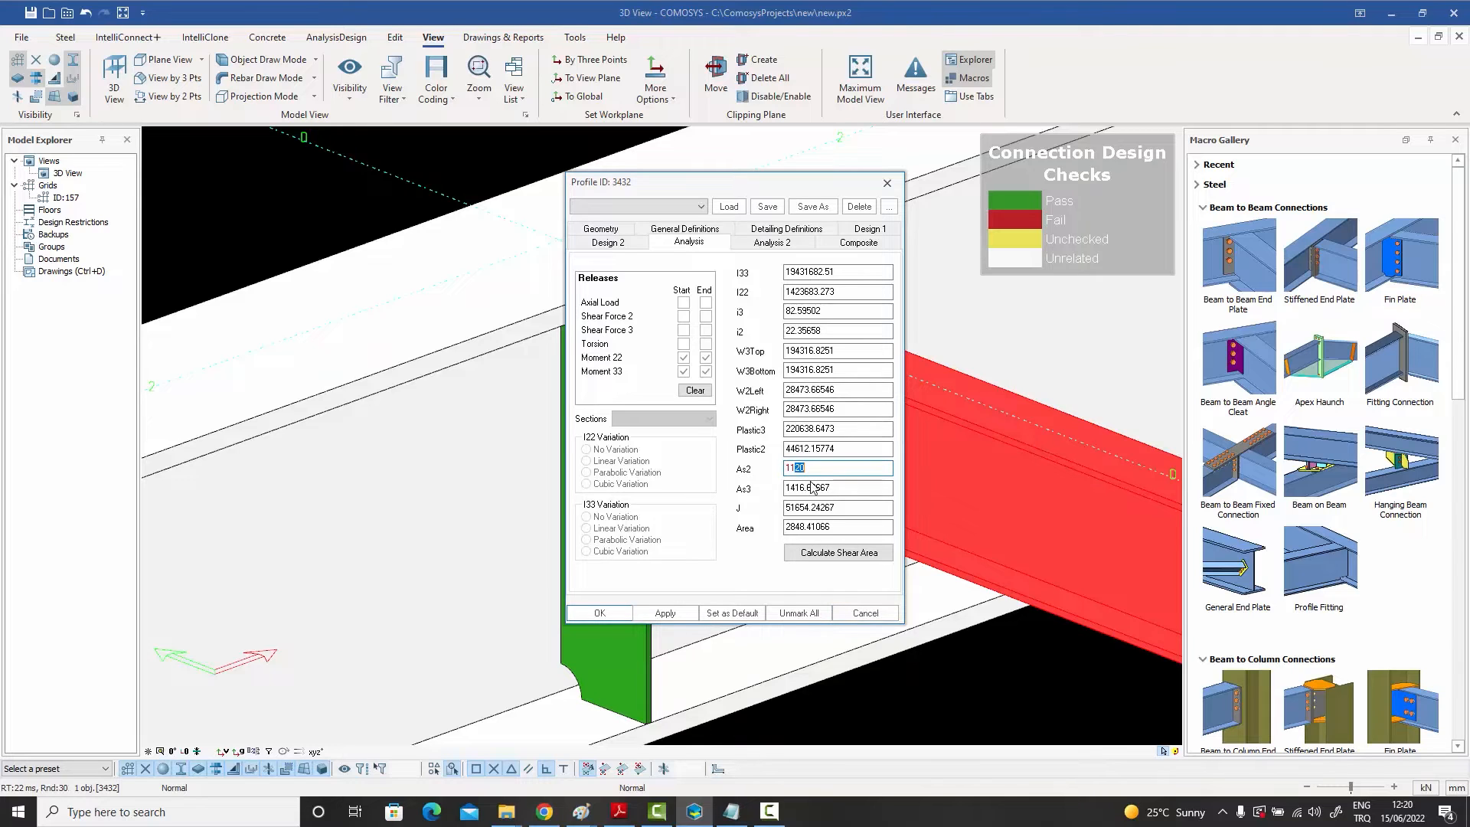
left_click(813, 467)
left_click(865, 612)
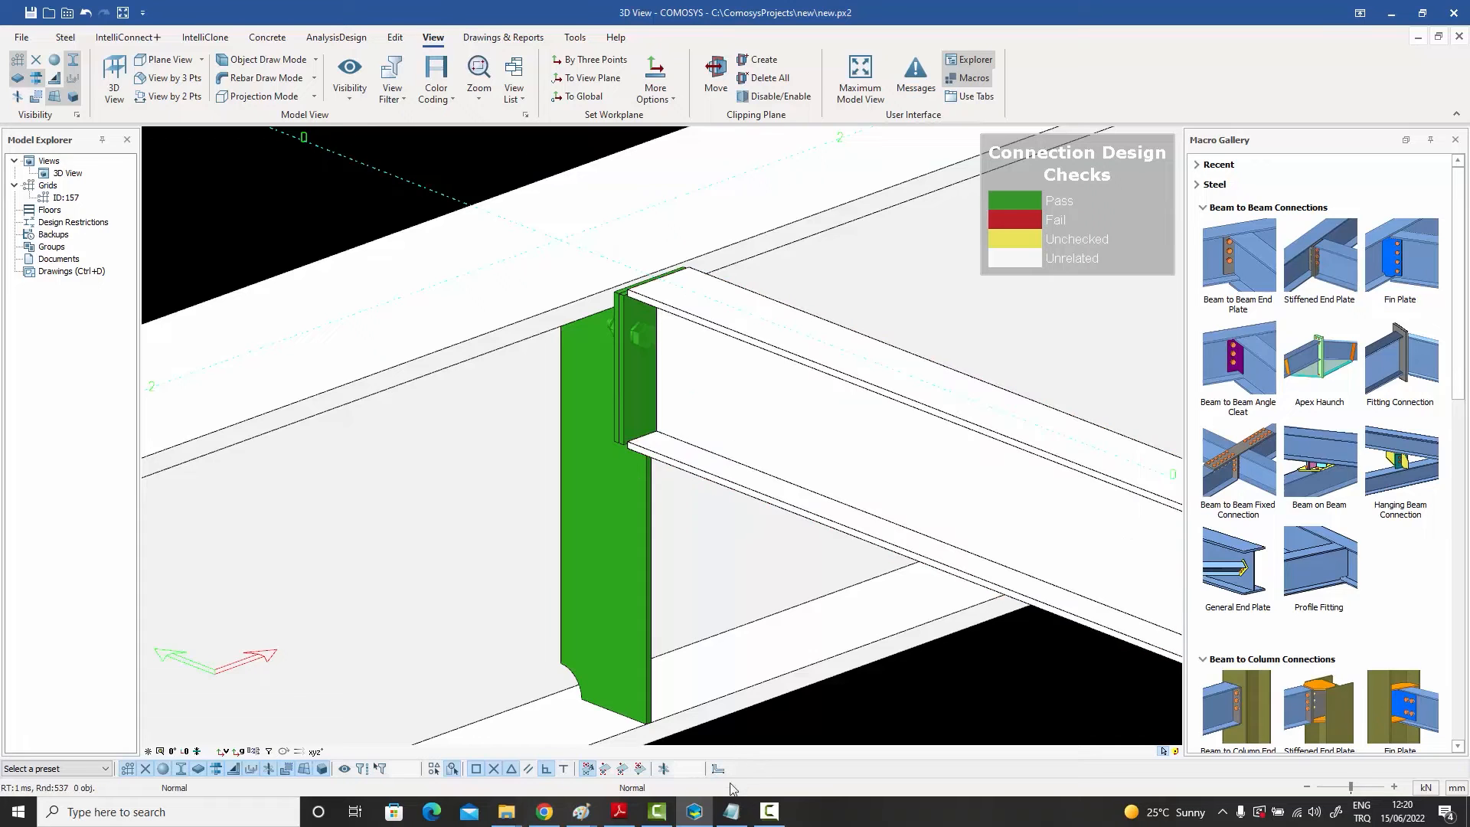
Step: Switch to the materials file, highlight the ST37 ASD tension value, and minimize the file
left_click(731, 811)
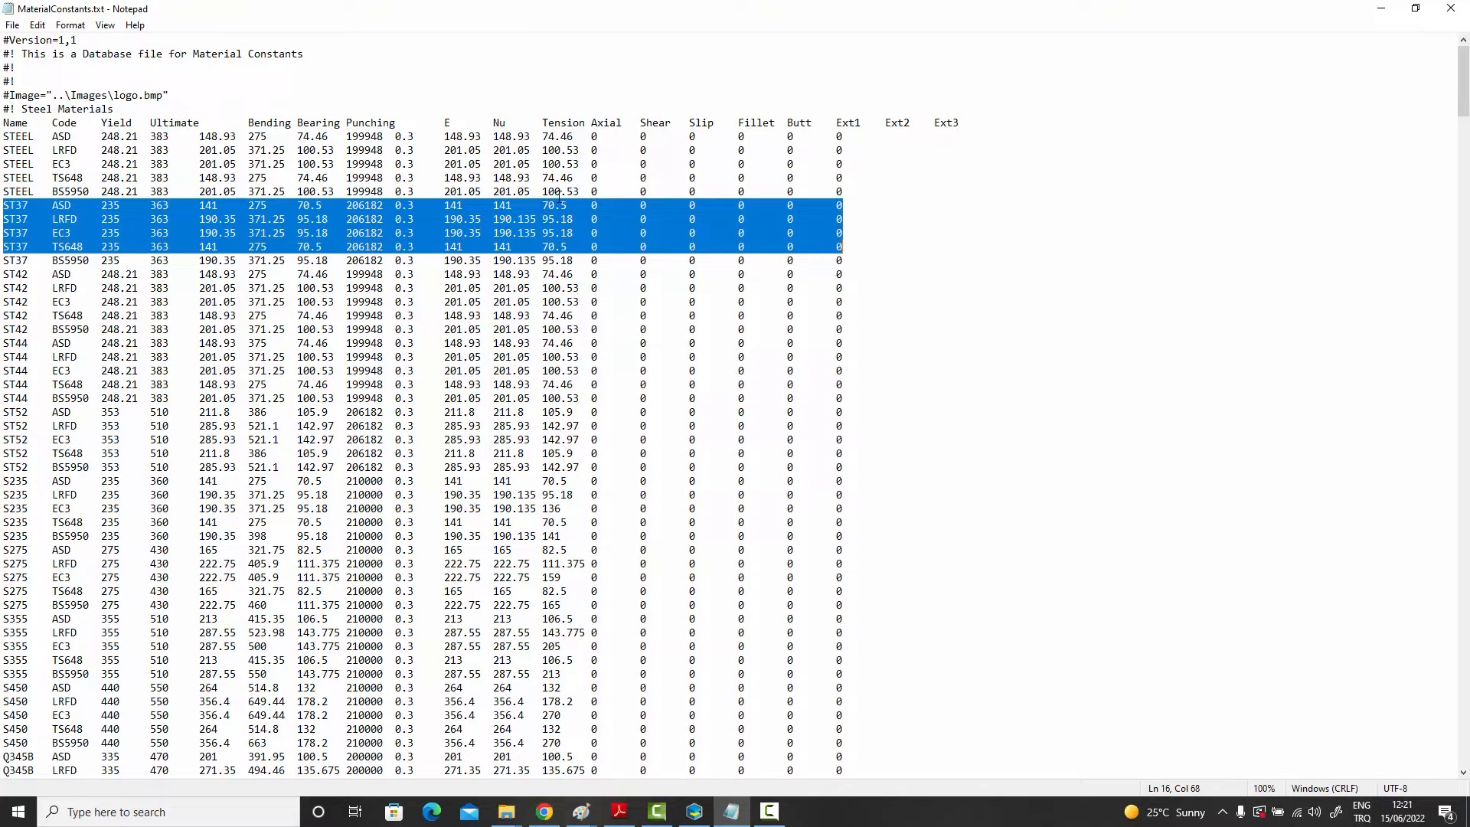
left_click(558, 203)
left_click_drag(542, 205, 568, 205)
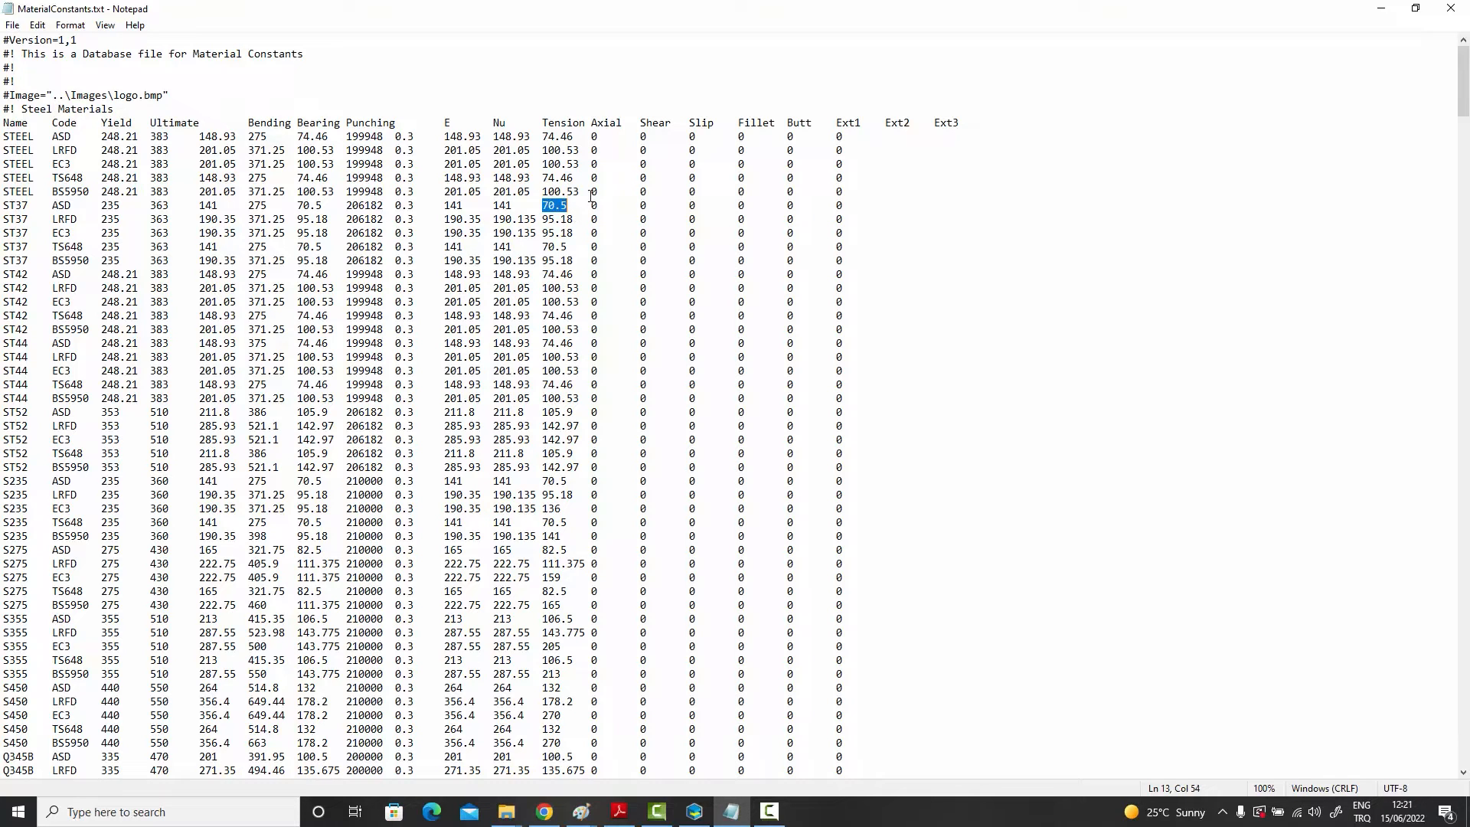
left_click(1382, 14)
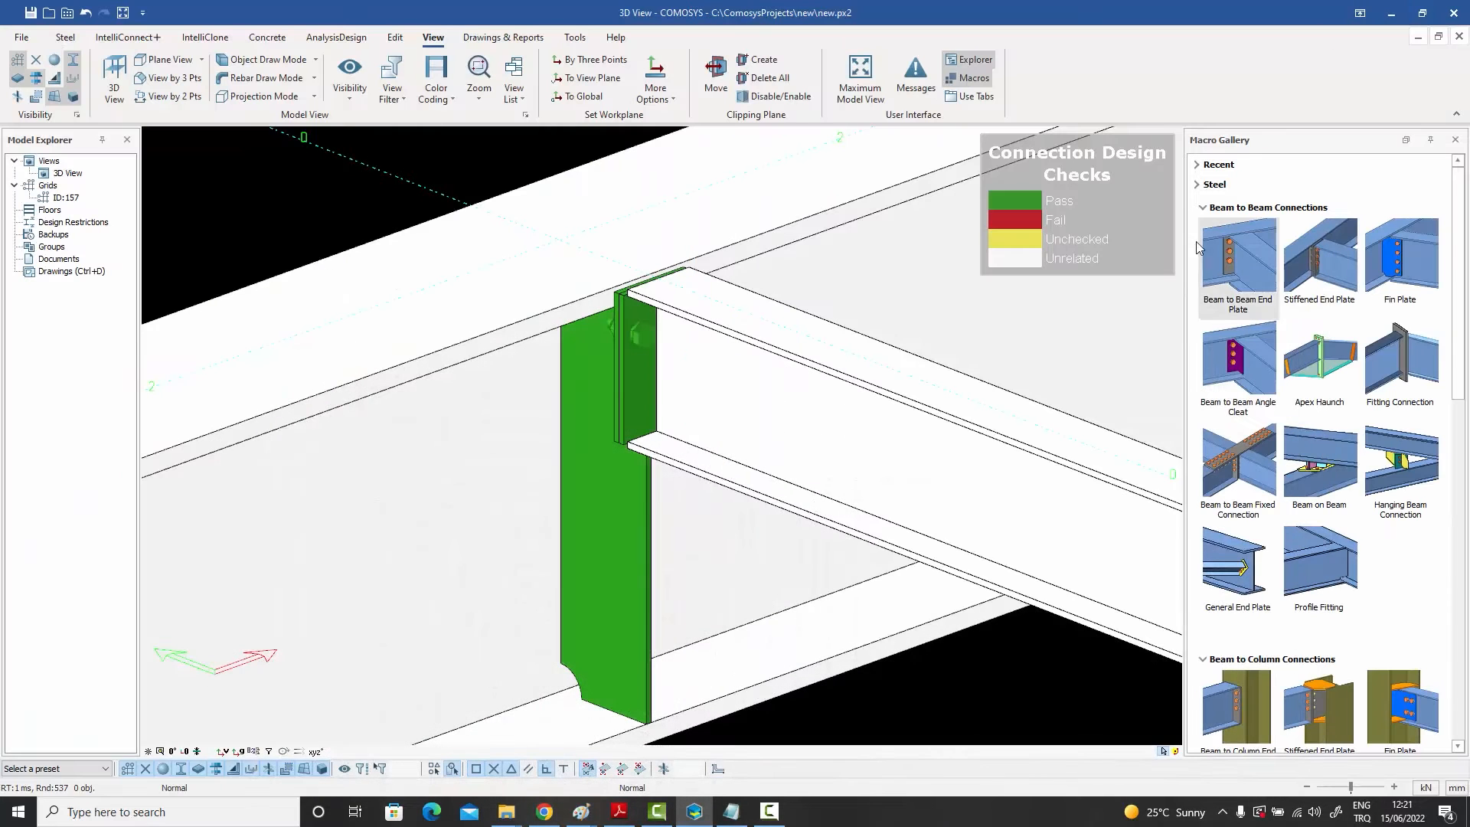
Step: Reopen the beam's properties to review its Detailing Definitions shear capacity ratio, then close the dialog
double_click(853, 444)
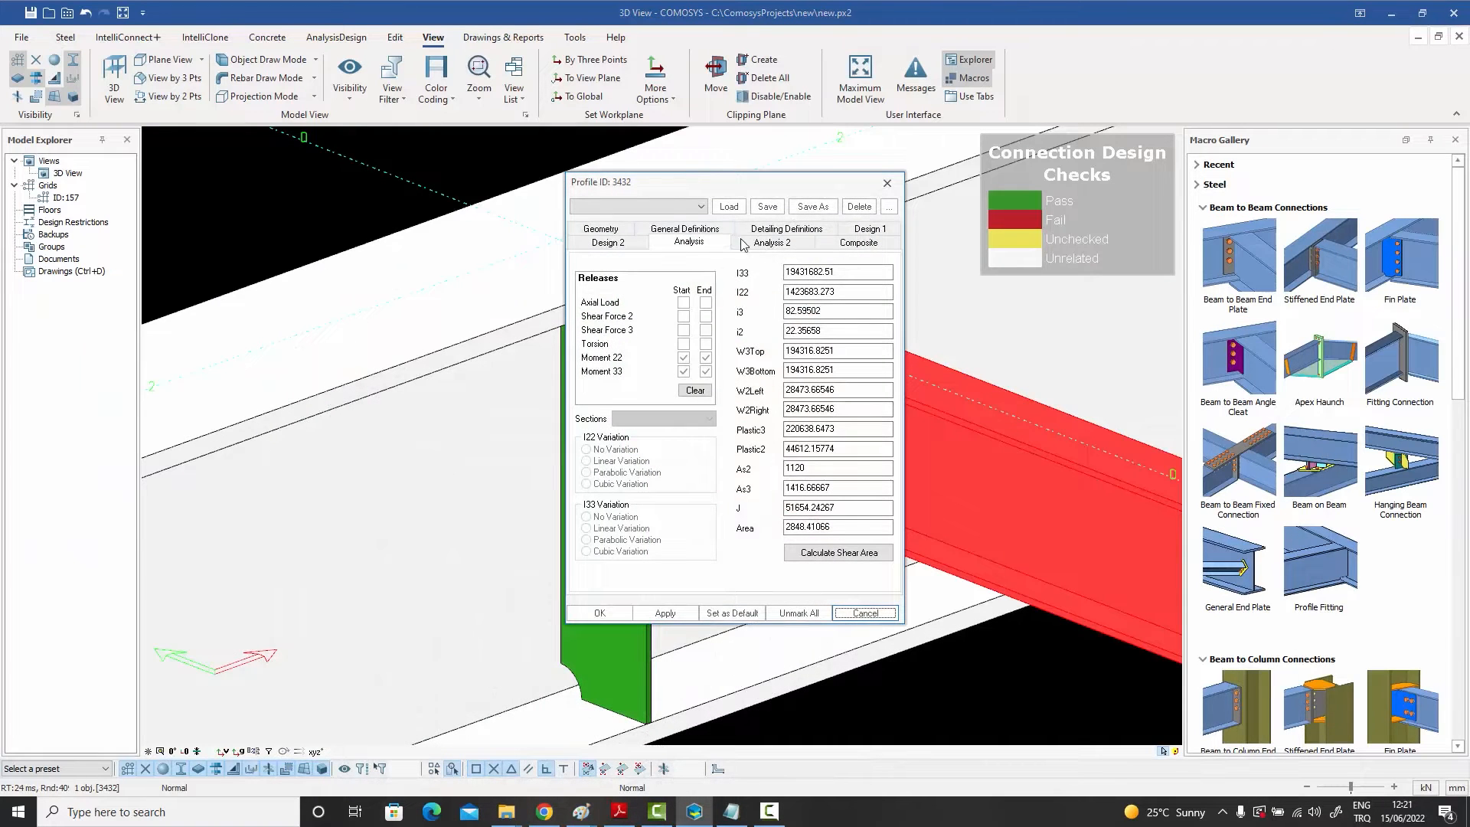
left_click(786, 229)
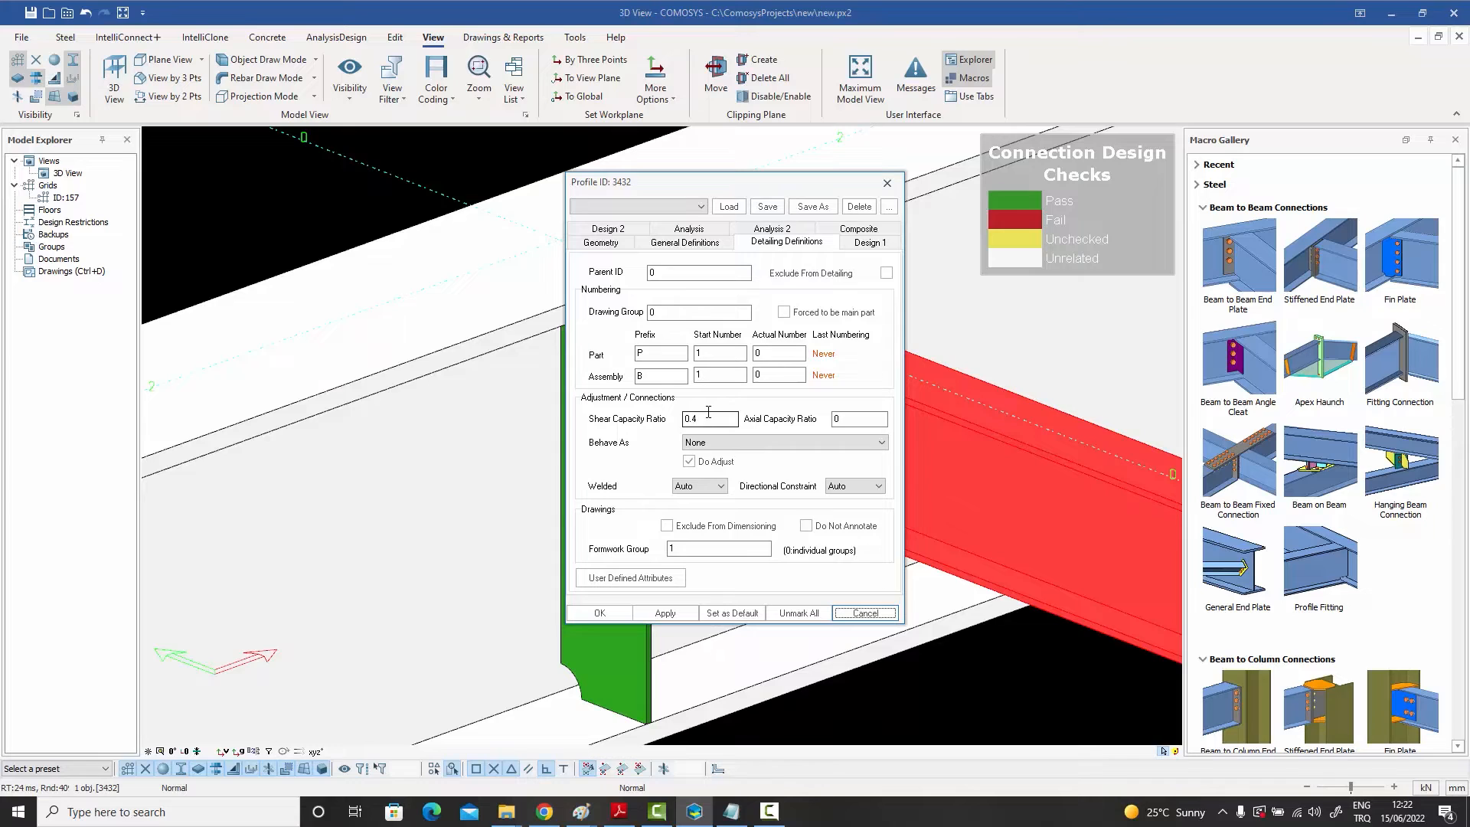
key("Tab")
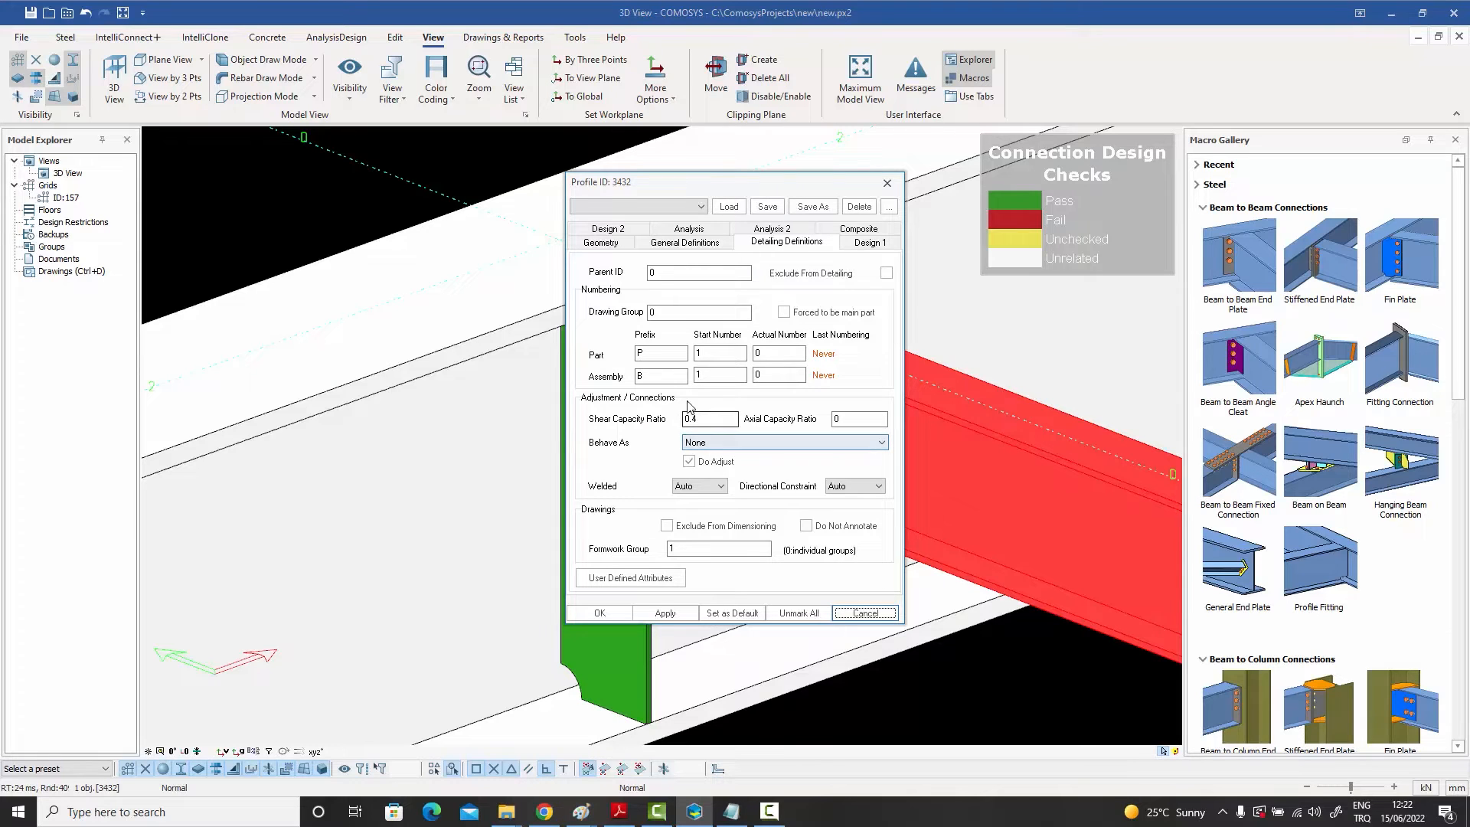
left_click(699, 418)
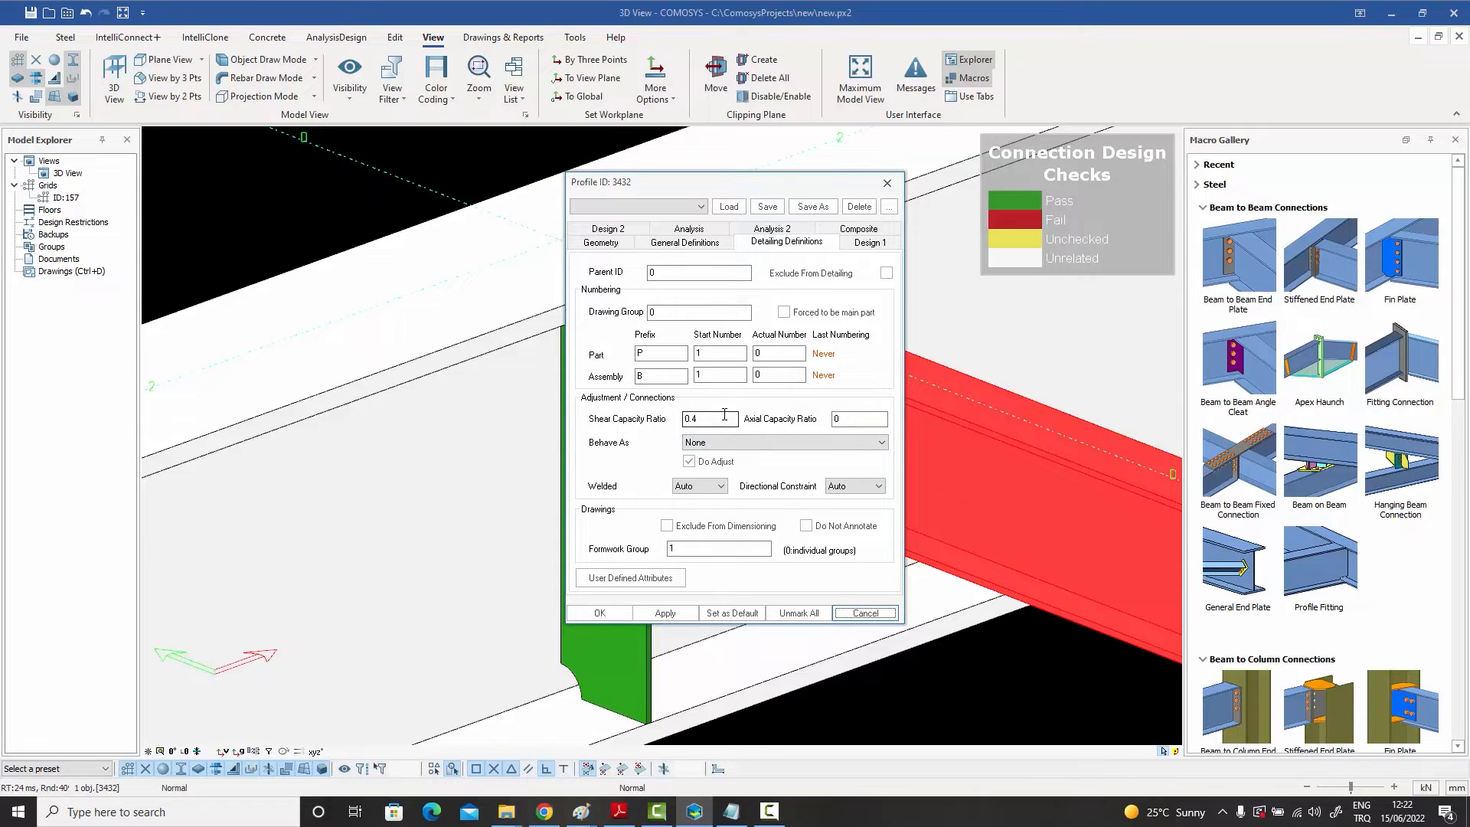
left_click(887, 186)
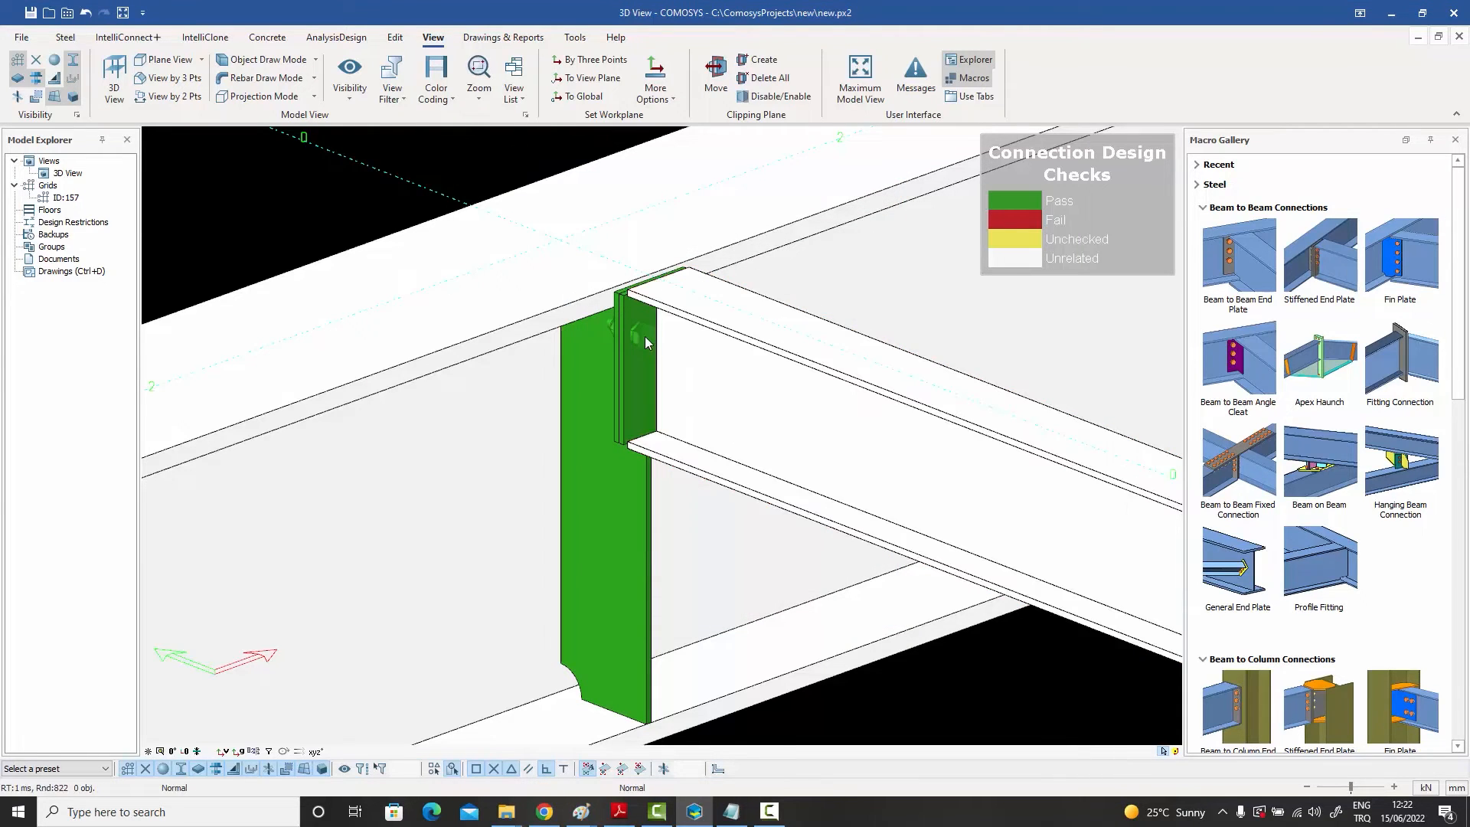
Step: Open the bolt group's properties to check its bolt material setting, then cancel the dialog
left_click(645, 337)
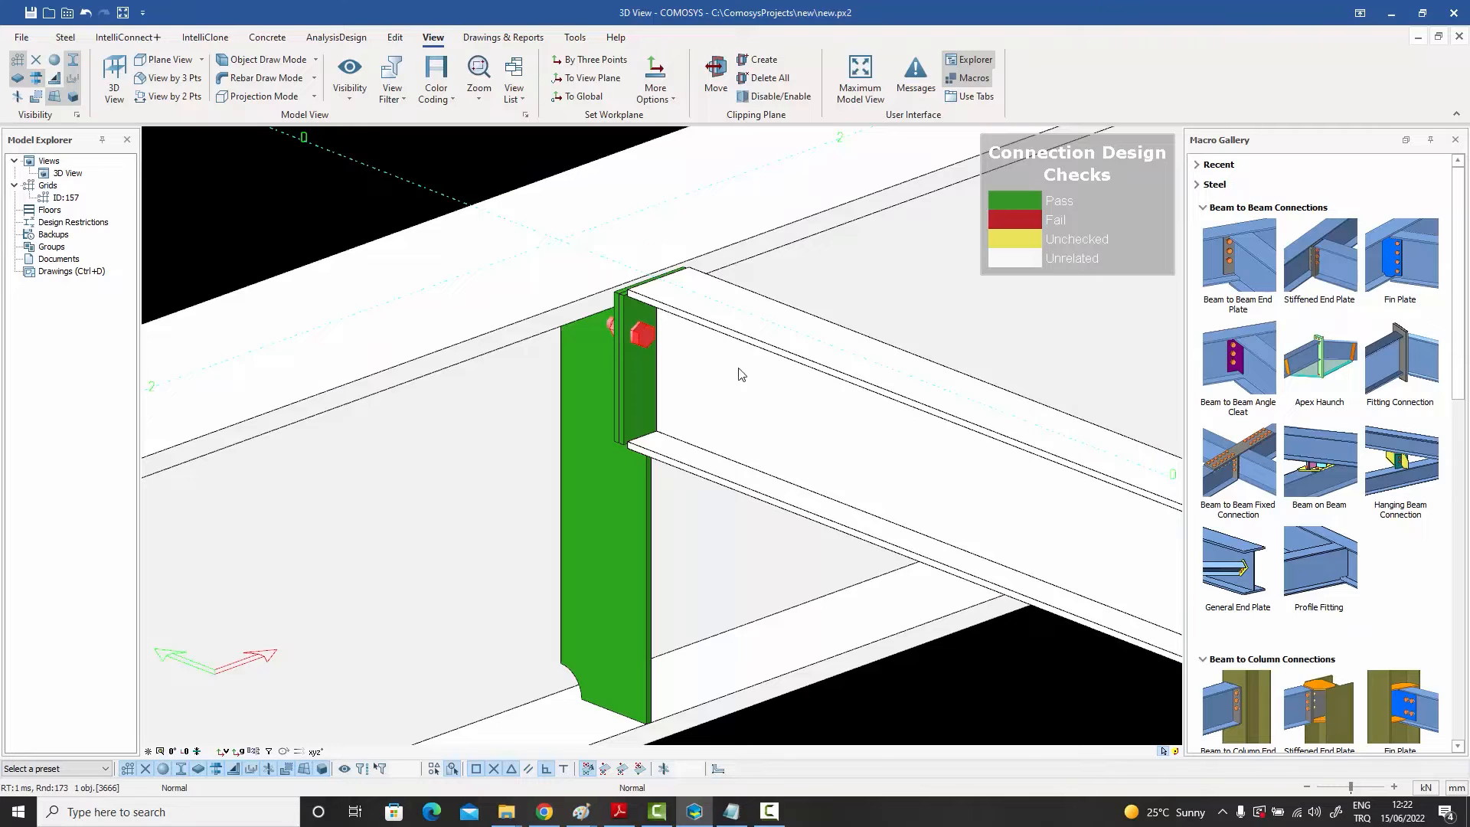
double_click(648, 345)
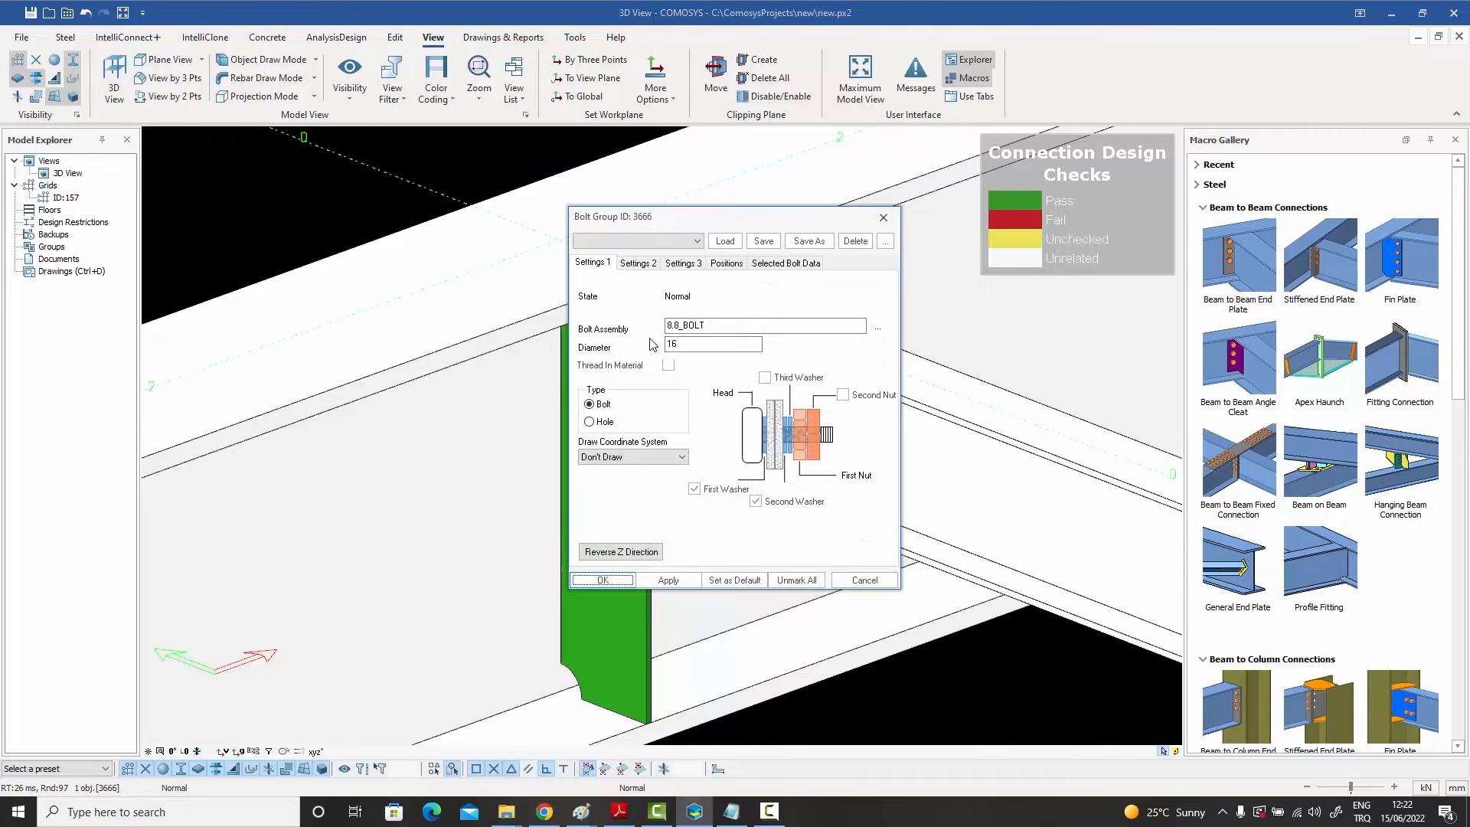
left_click(638, 263)
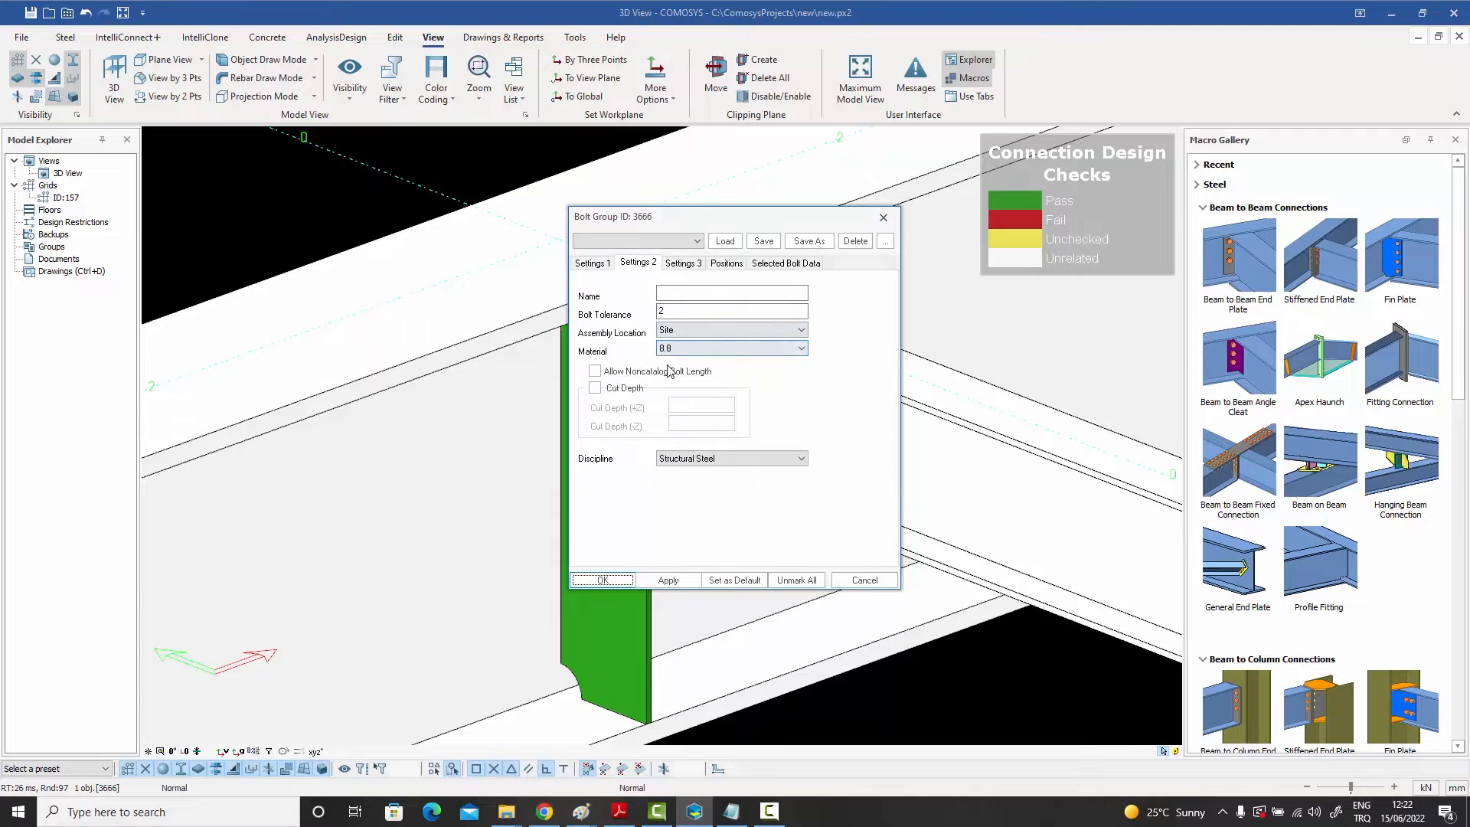
left_click(867, 580)
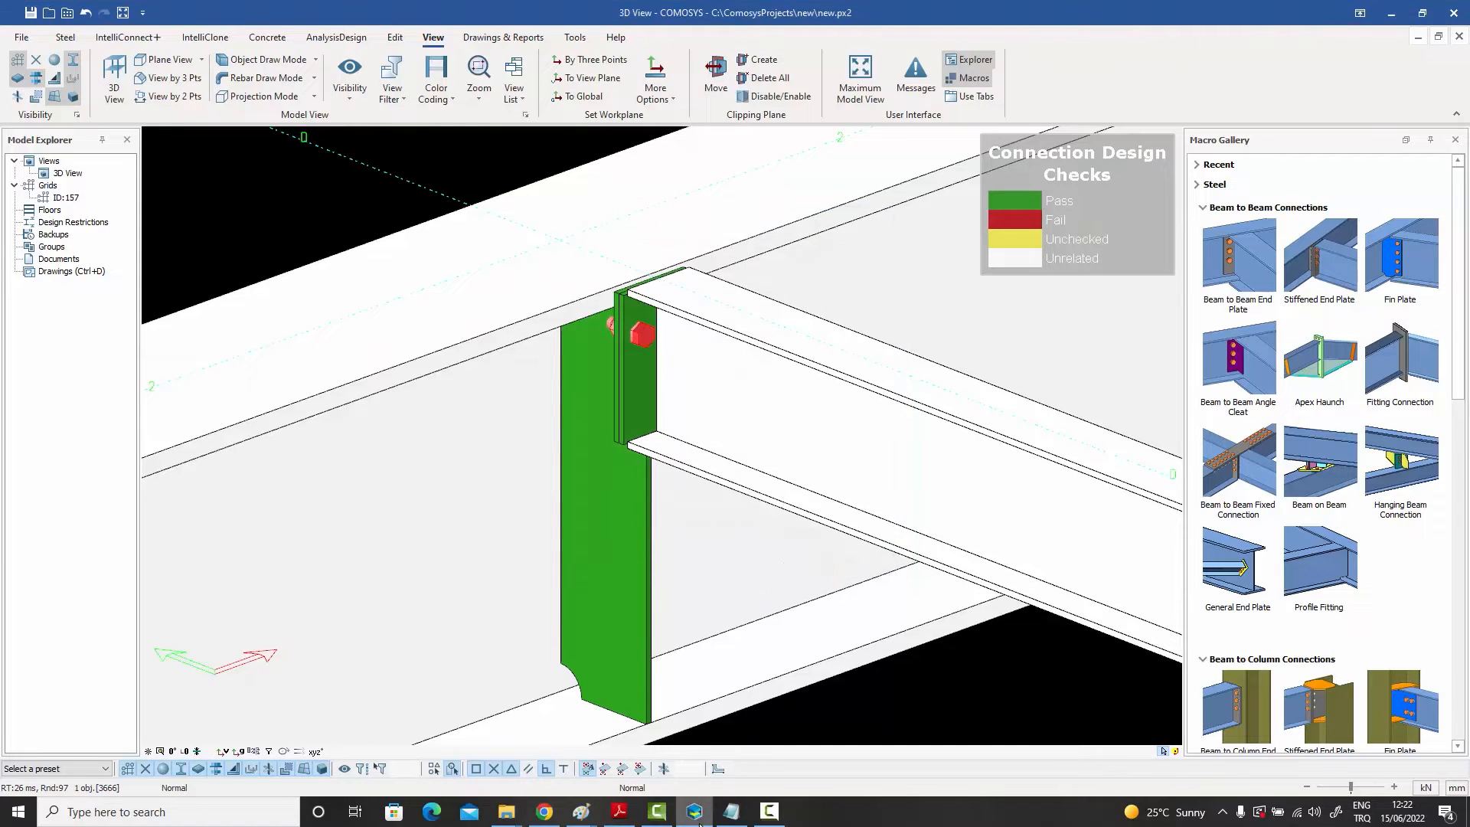
Step: Switch to the materials file and locate the 8.8 ASD row in the bolt materials section
left_click(731, 813)
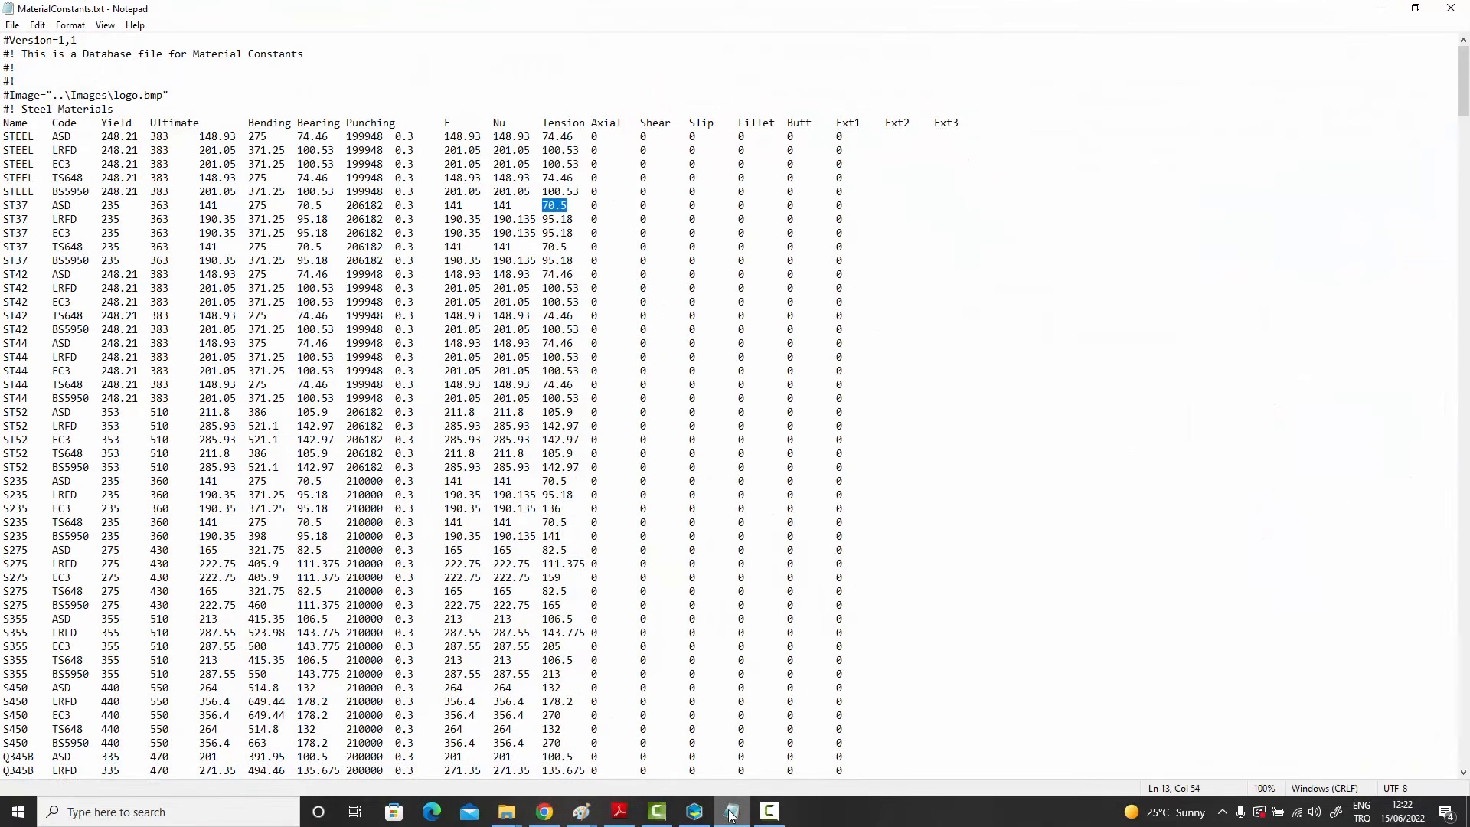
left_click_drag(1462, 111, 1434, 475)
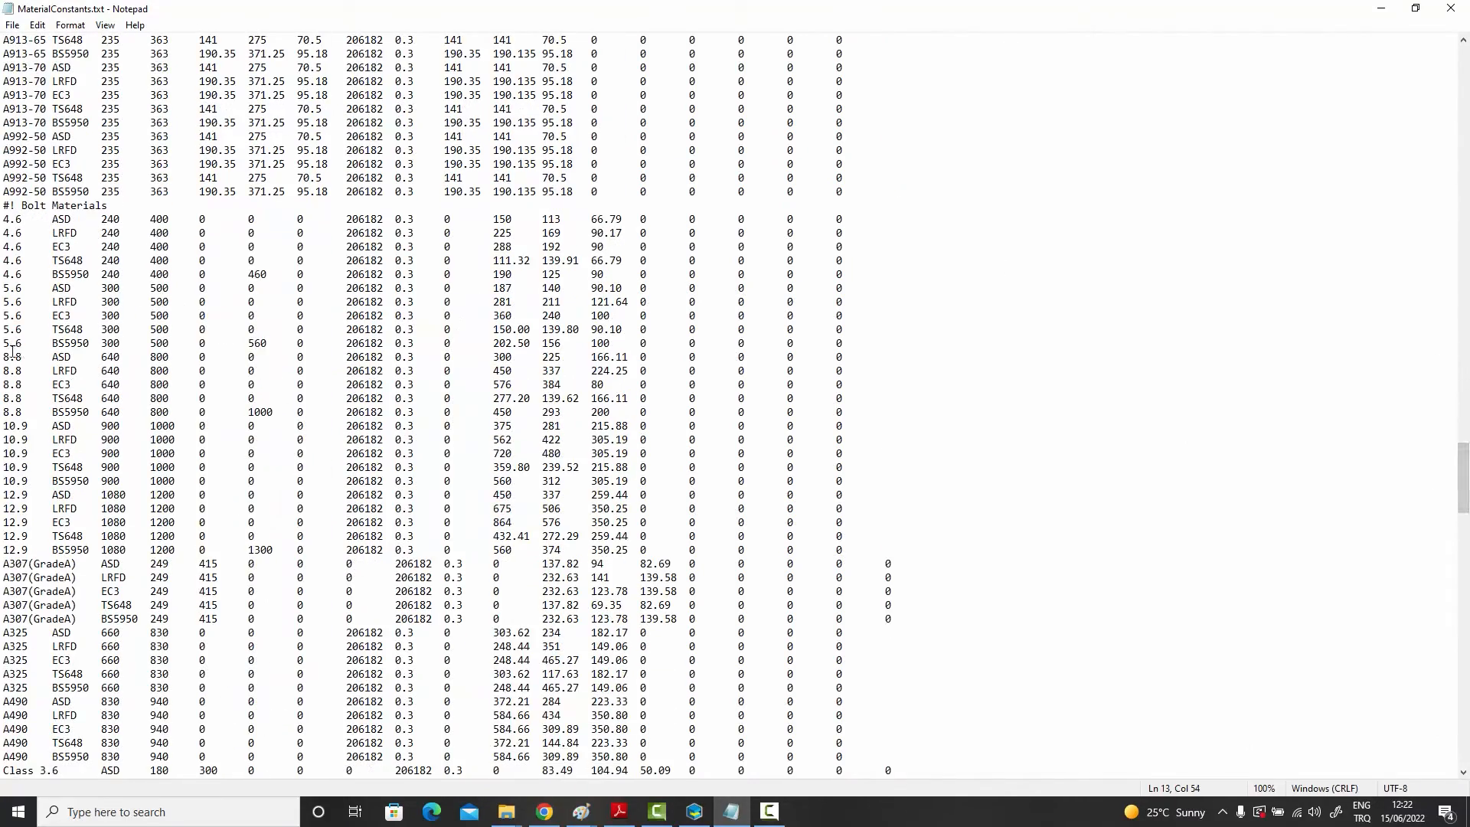
left_click_drag(3, 357, 857, 362)
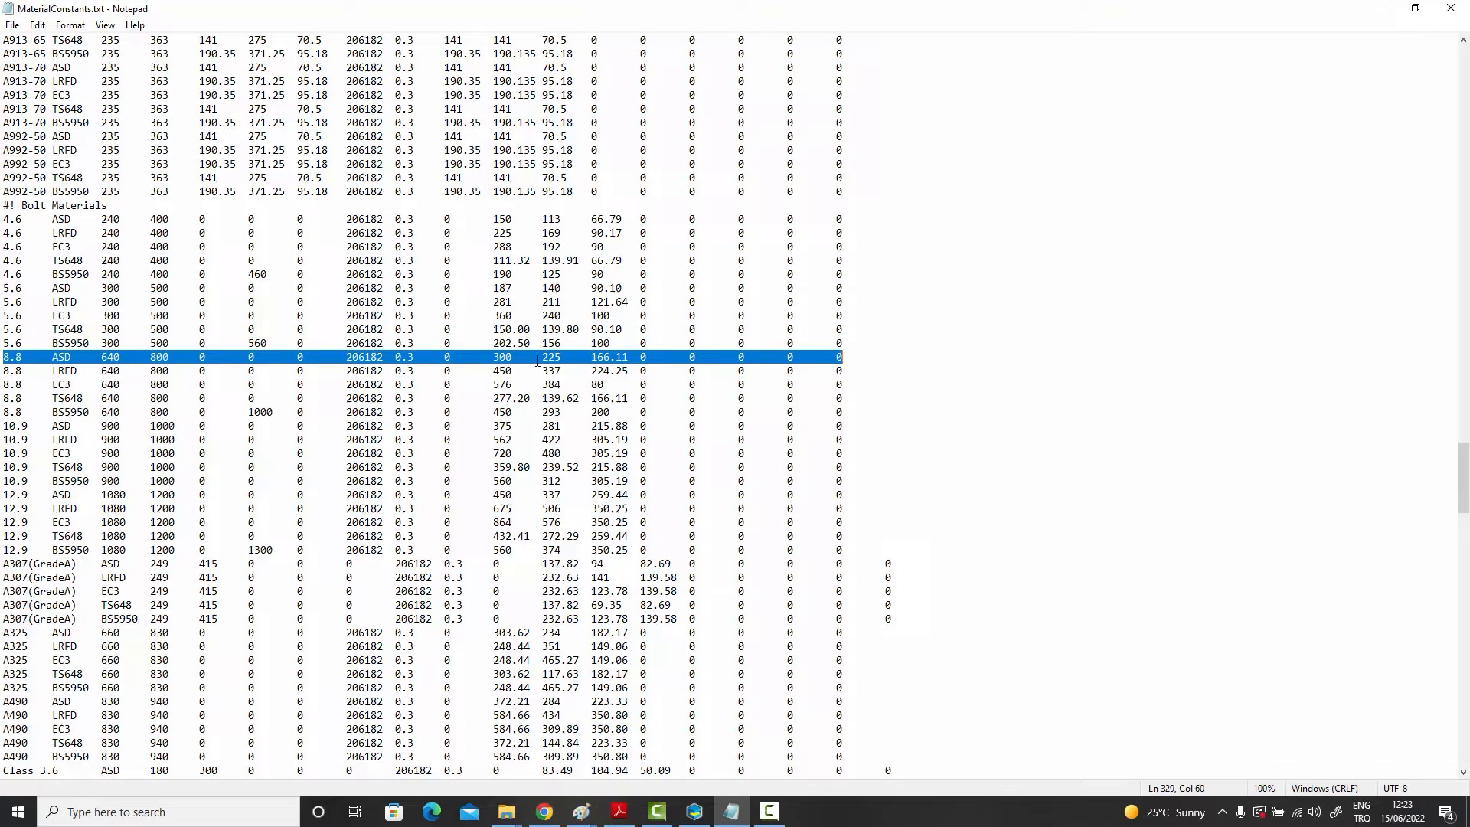
Step: Highlight the 8.8 ASD shear strength value in the materials file, then minimize the file
left_click(541, 357)
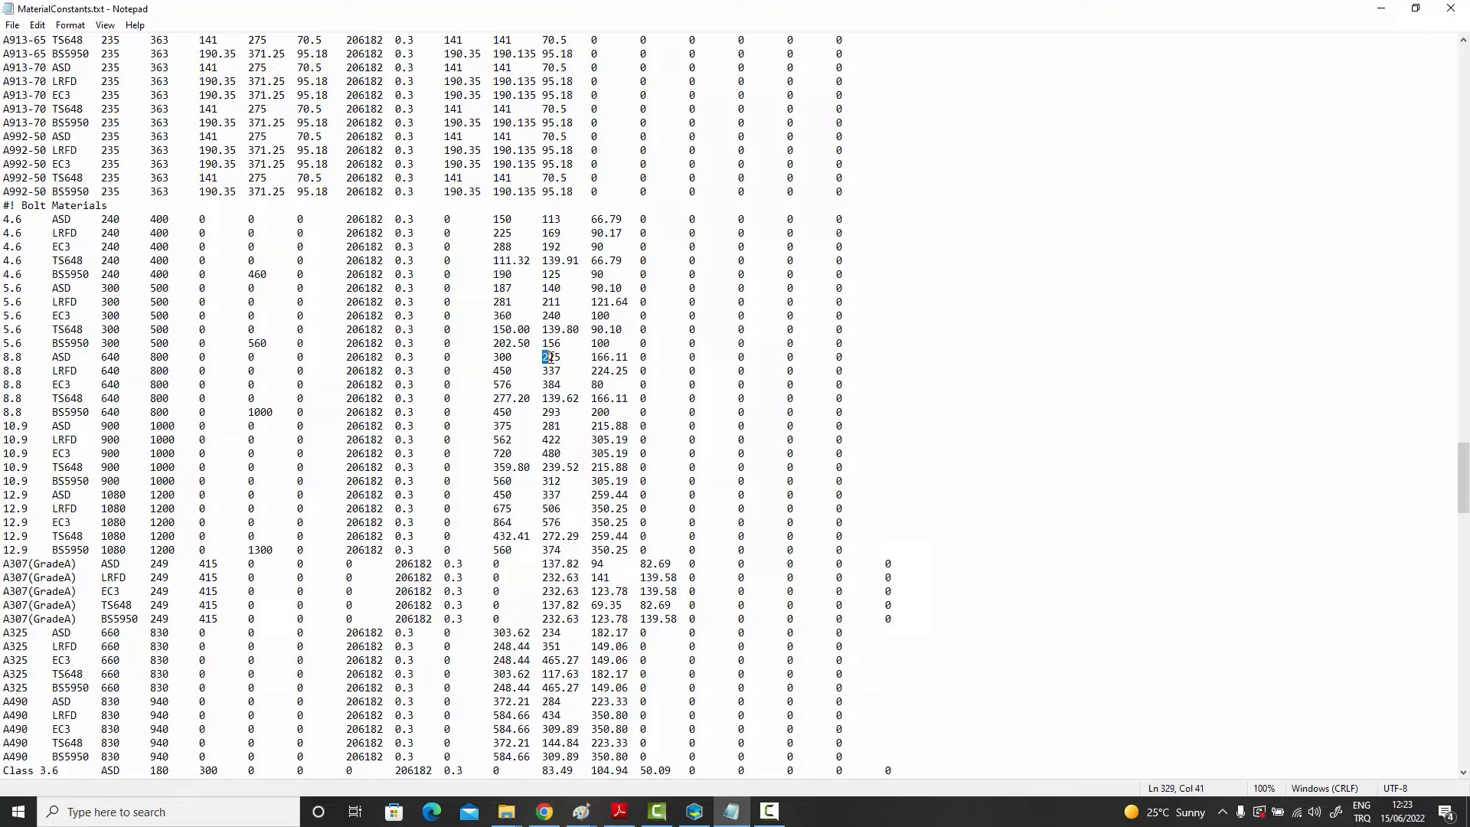
left_click_drag(542, 356, 562, 356)
left_click(1383, 11)
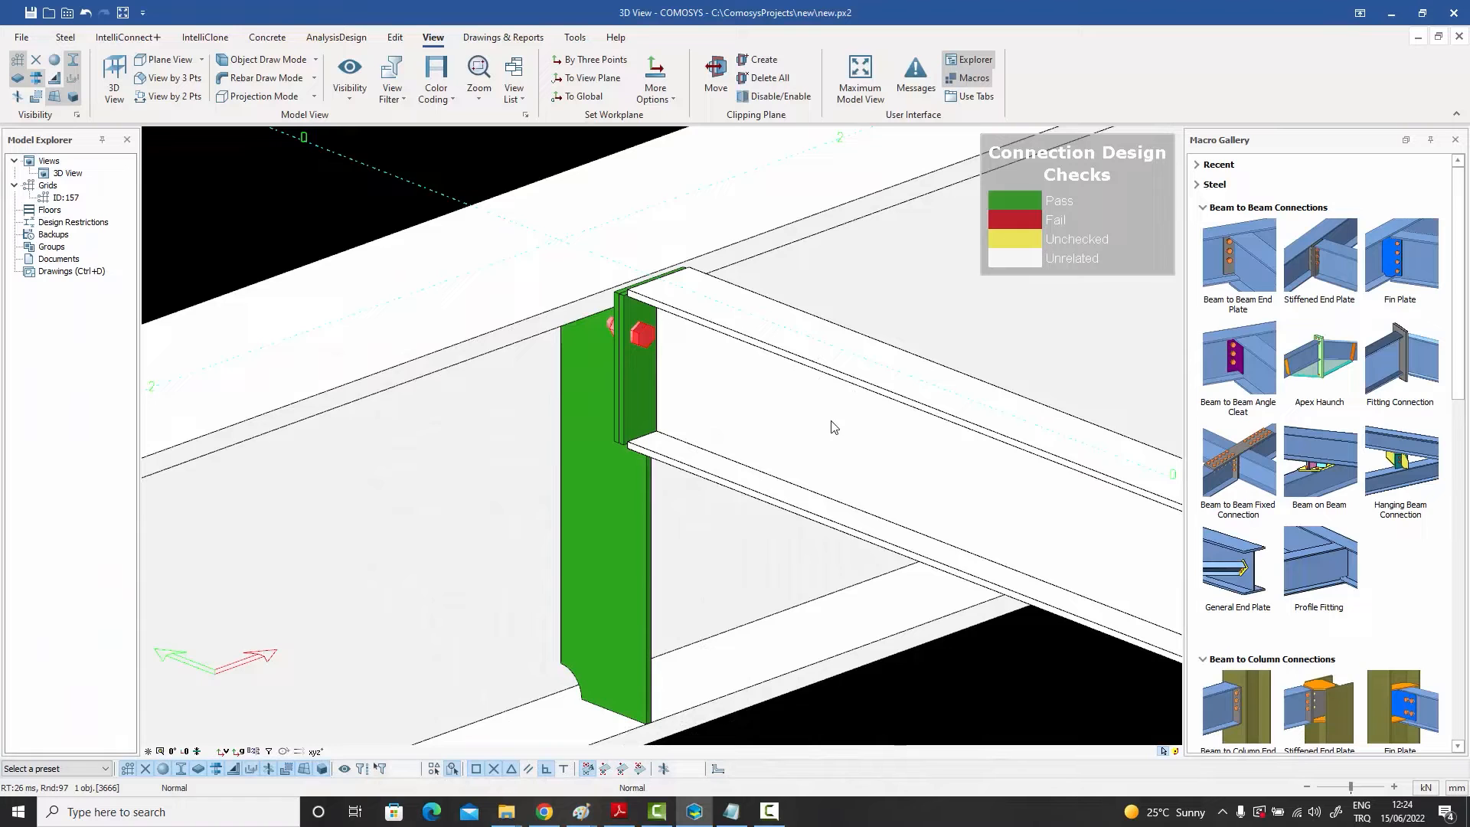
left_click(833, 426)
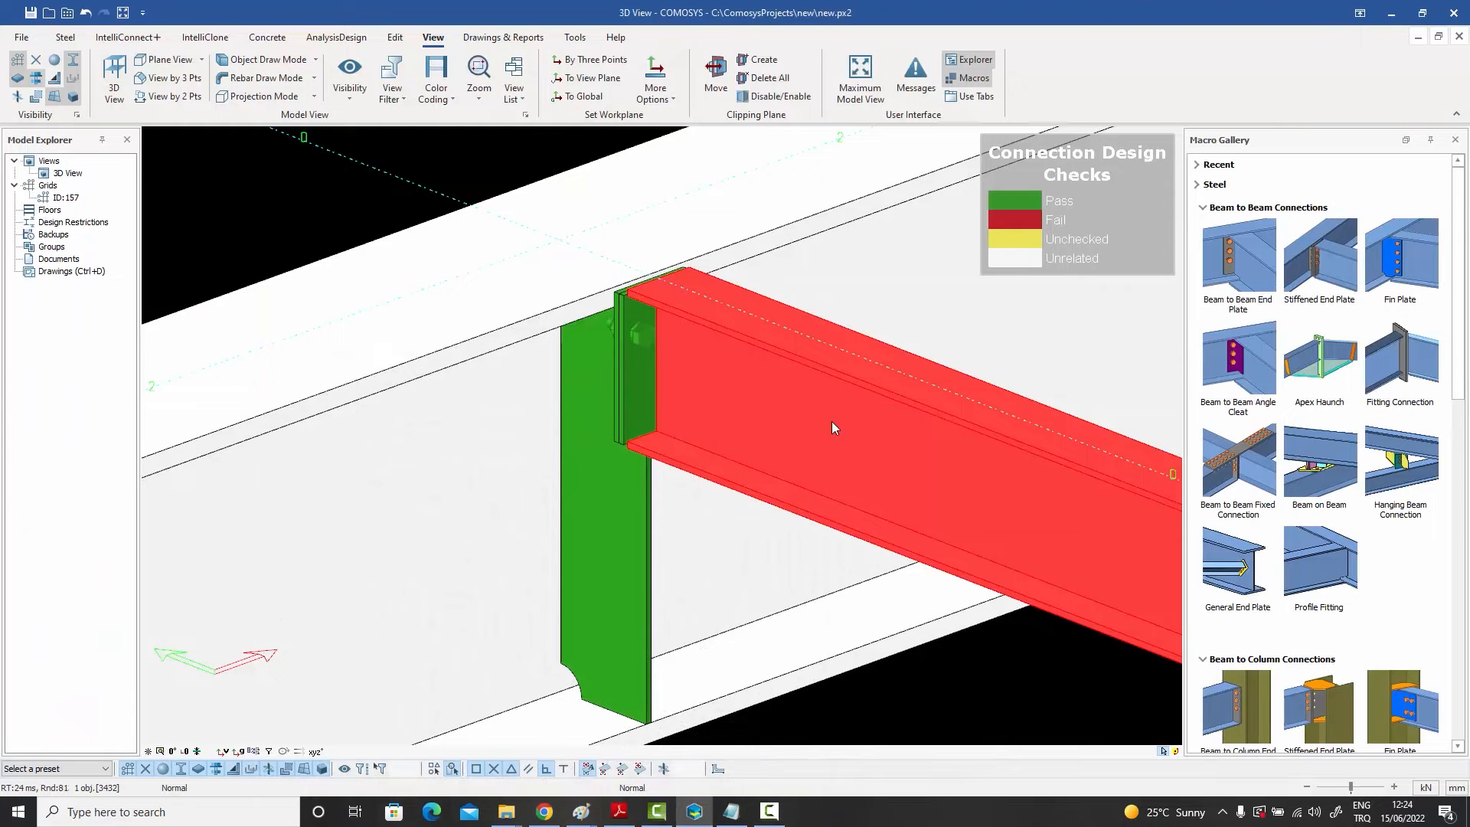
left_click(649, 343)
middle_click_drag(649, 346, 636, 281)
key("Escape")
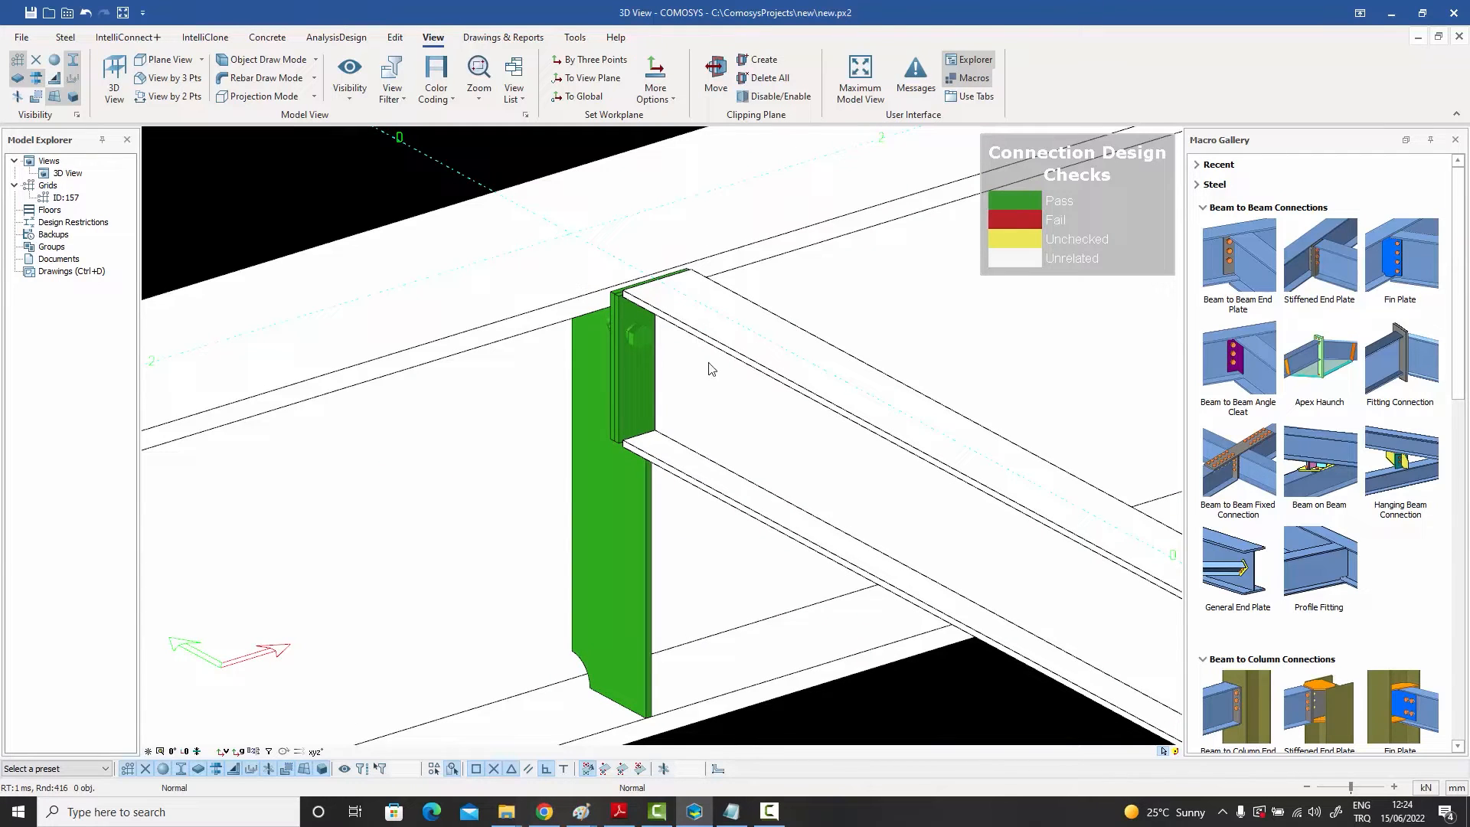
Step: Set the beam's shear capacity ratio to 0.5 in its Detailing Definitions properties and confirm
middle_click_drag(711, 413, 766, 411)
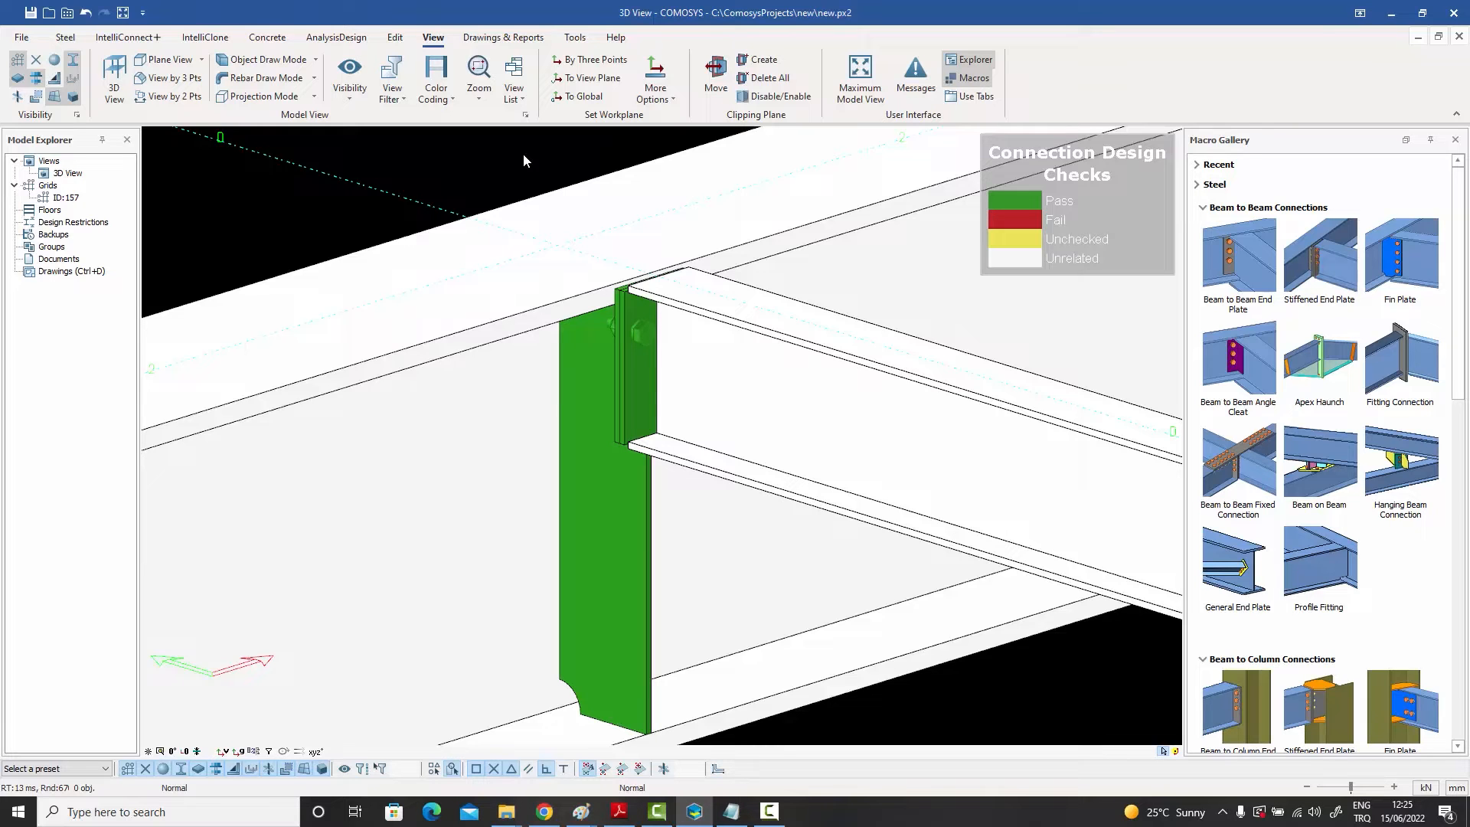
double_click(766, 429)
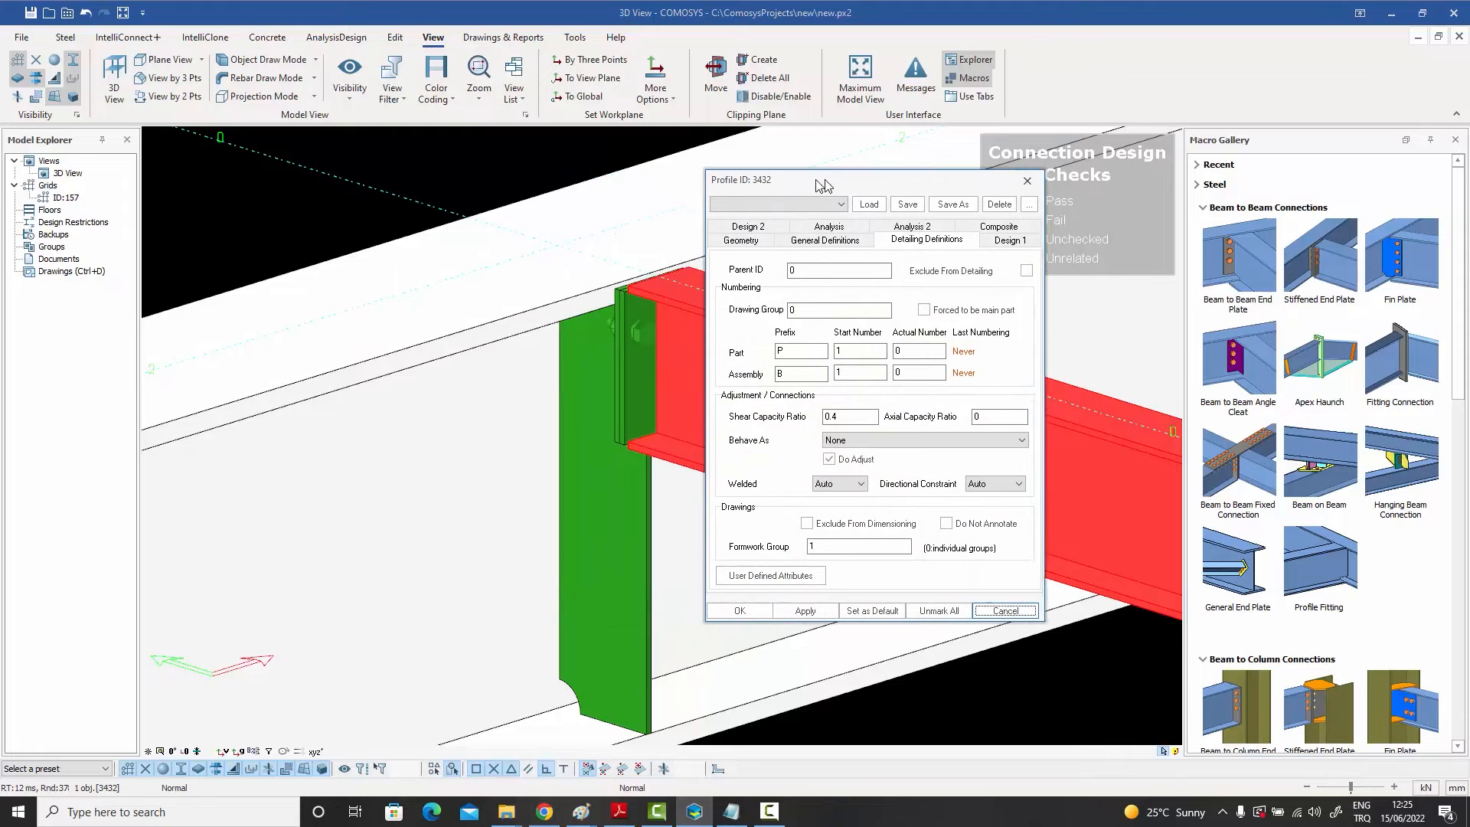
left_click(878, 420)
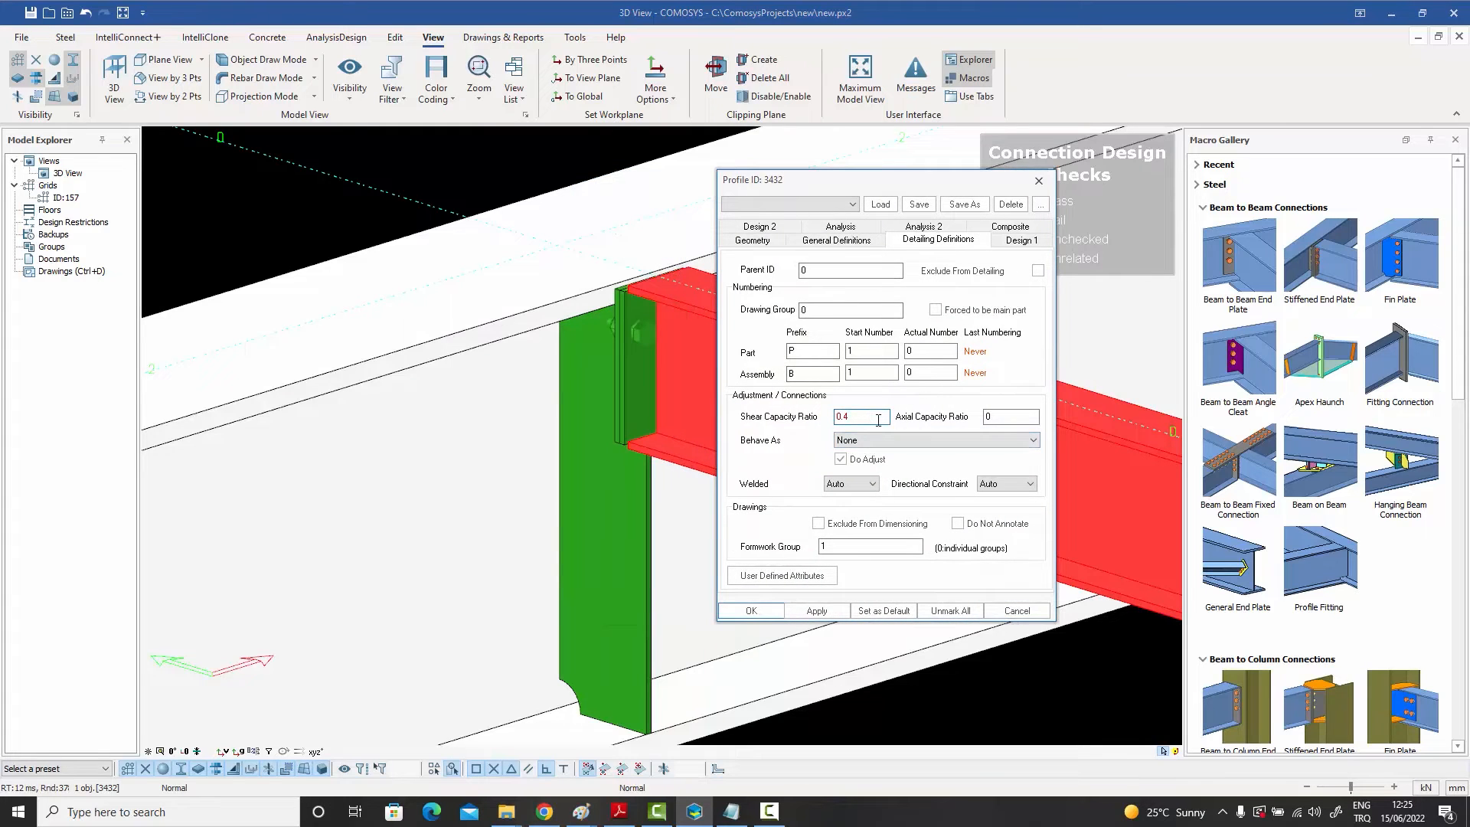
key("BackSpace")
type("5")
left_click(751, 610)
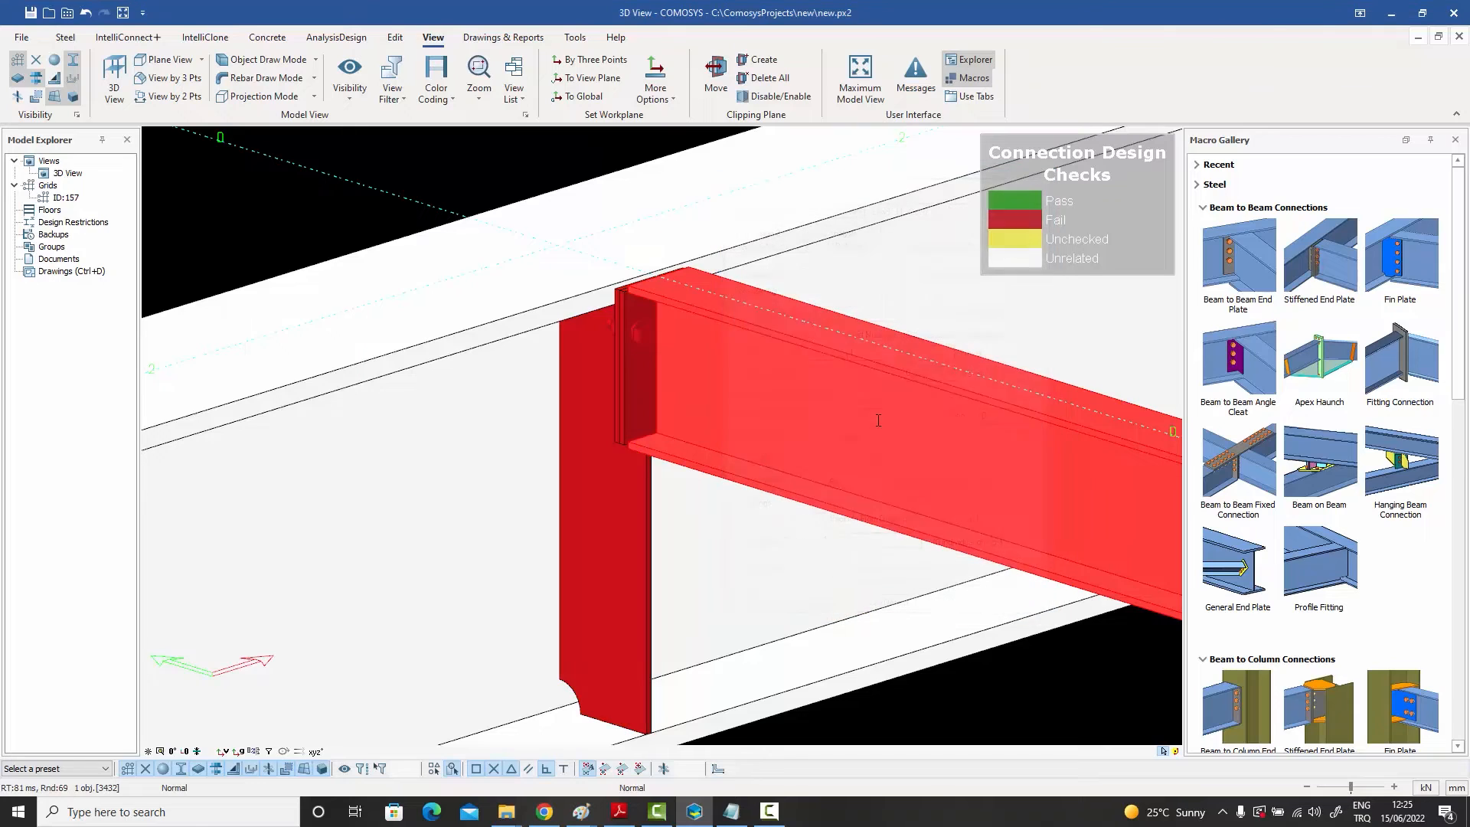
left_click(503, 152)
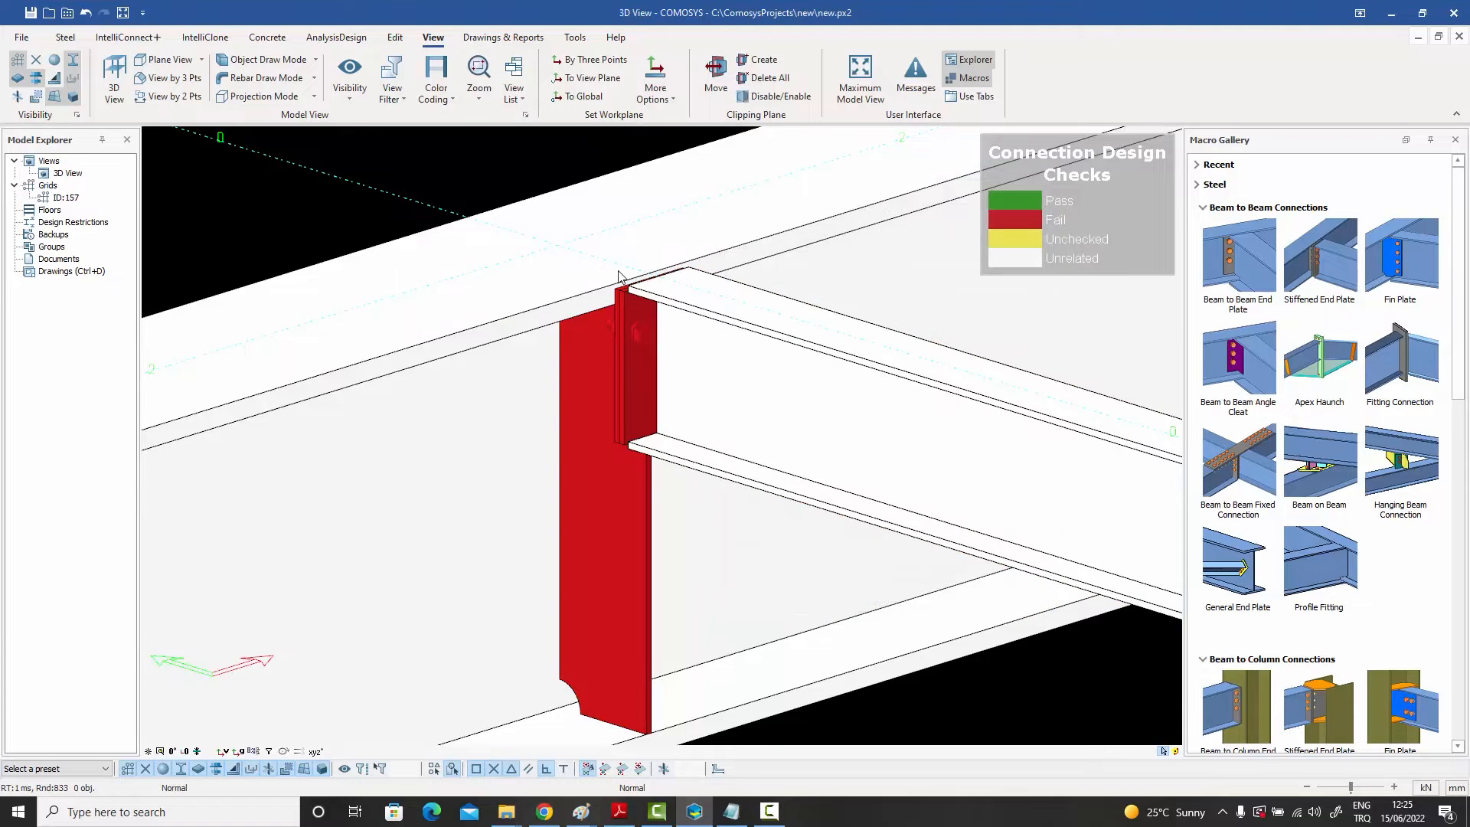
Step: Open the end plate connection's design report and scroll through its weld and bolt group checks
left_click(600, 571)
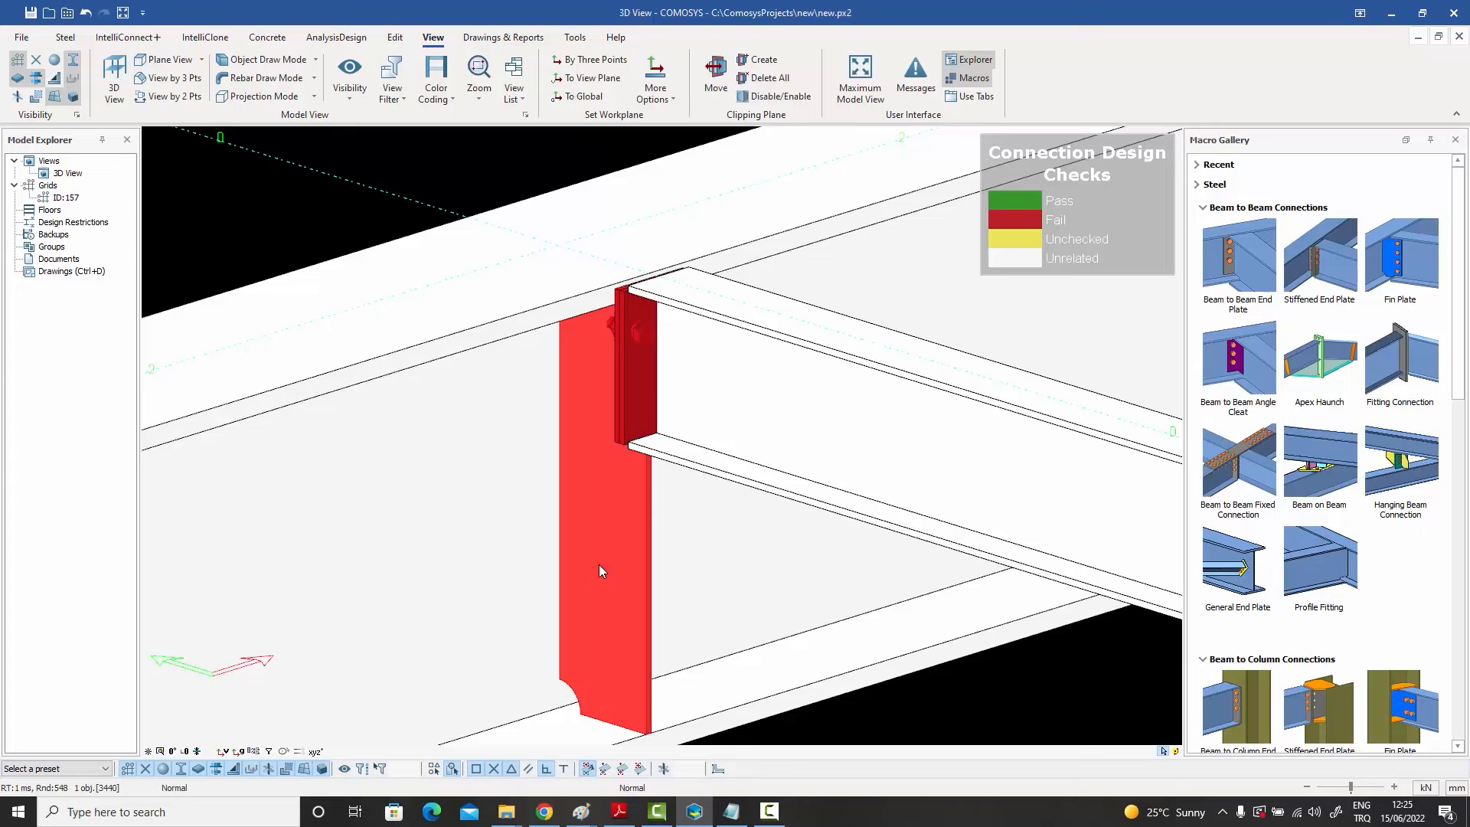
right_click(599, 570)
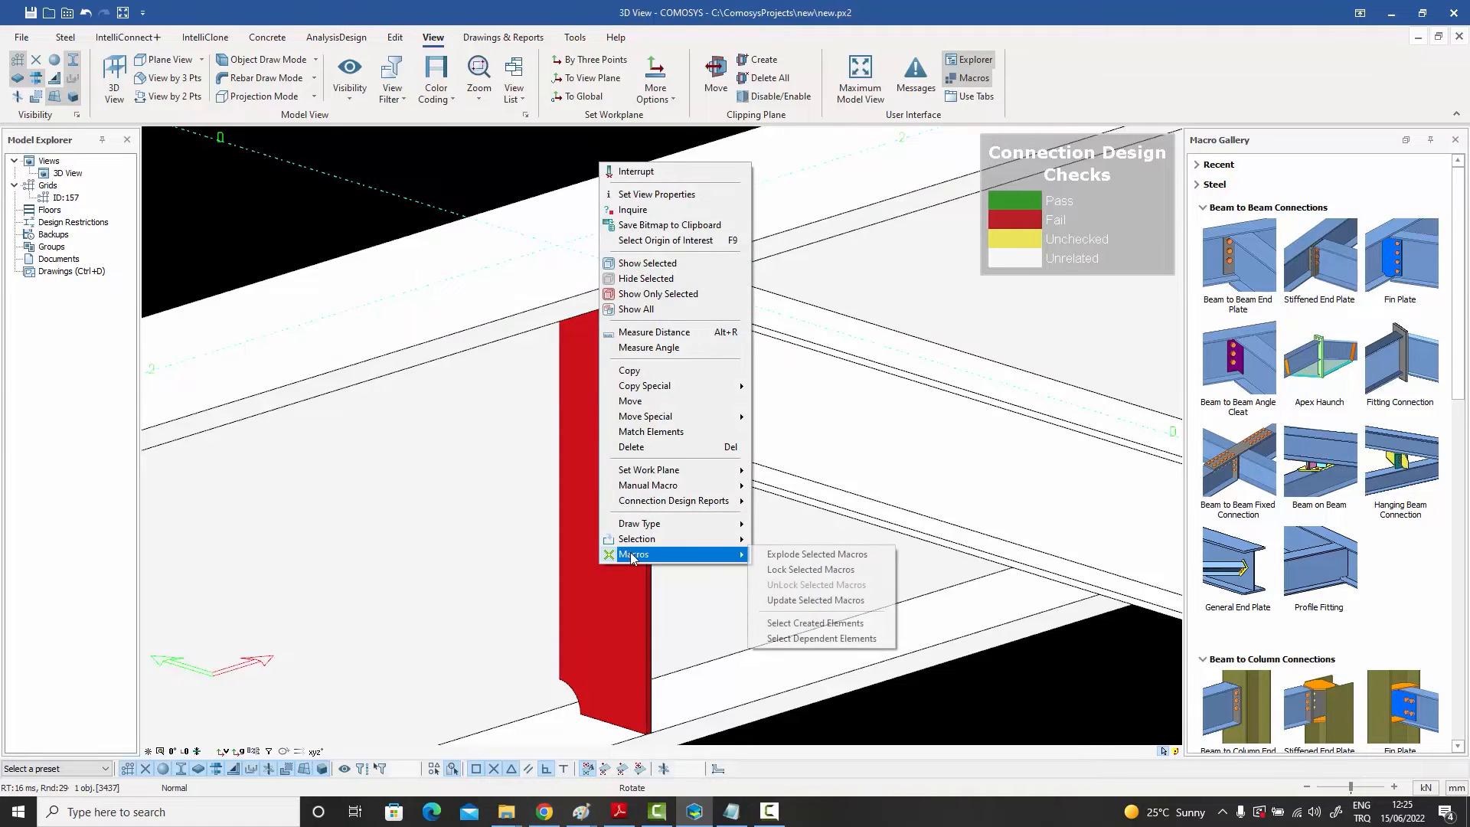
mouse_move(704, 503)
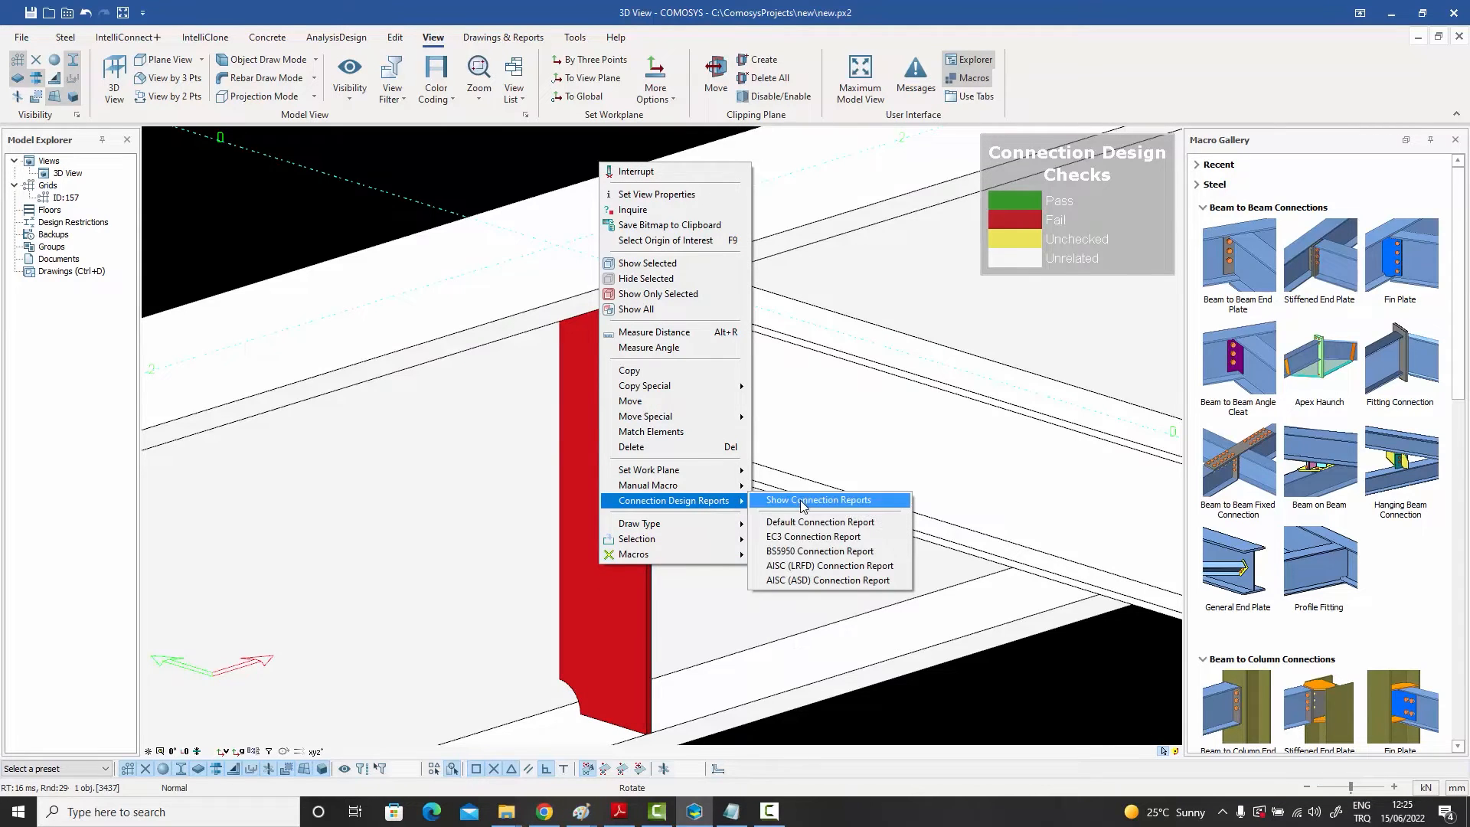
left_click(804, 528)
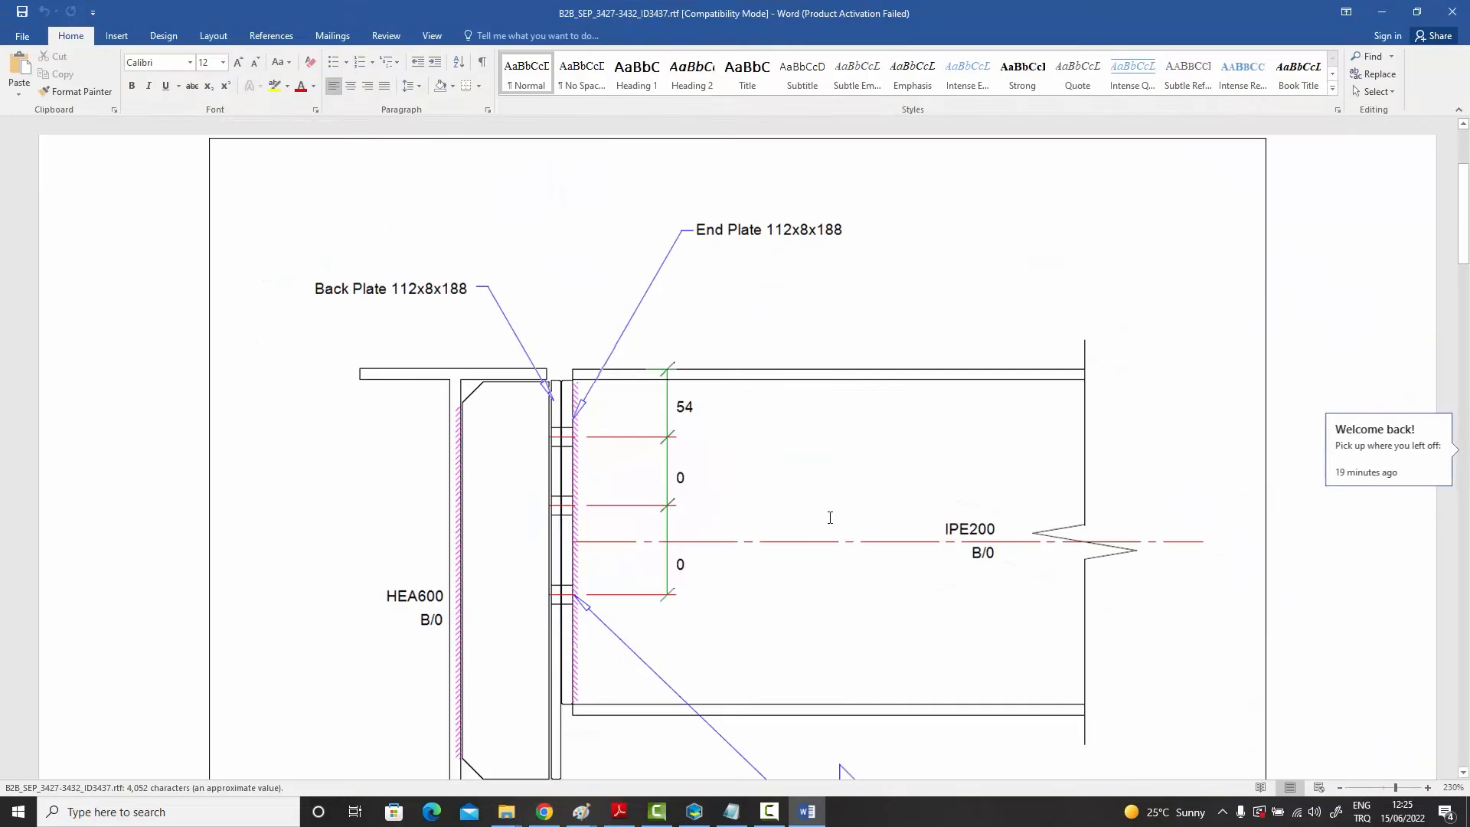
left_click_drag(1463, 187, 1449, 342)
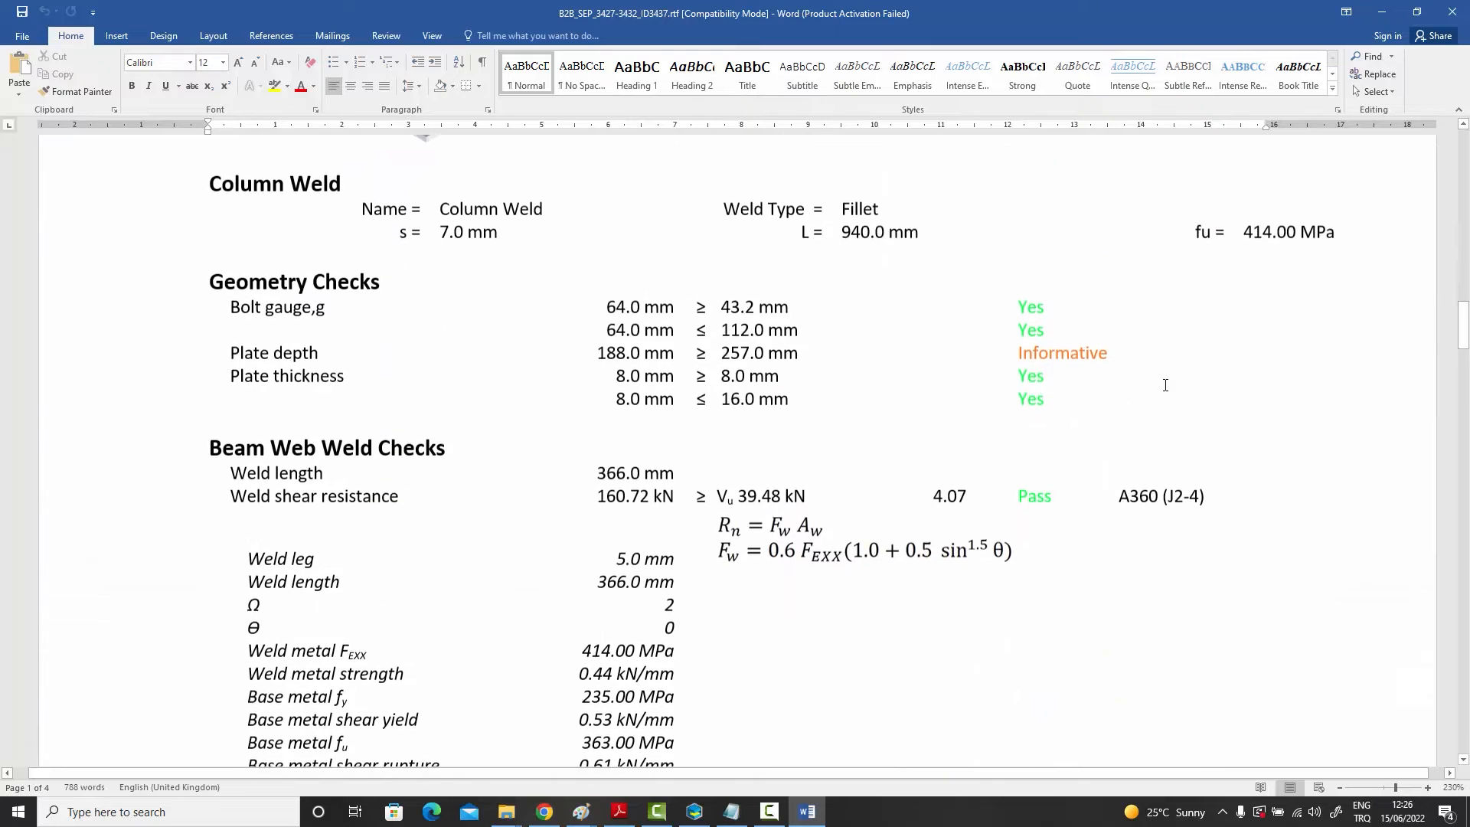
left_click(887, 554)
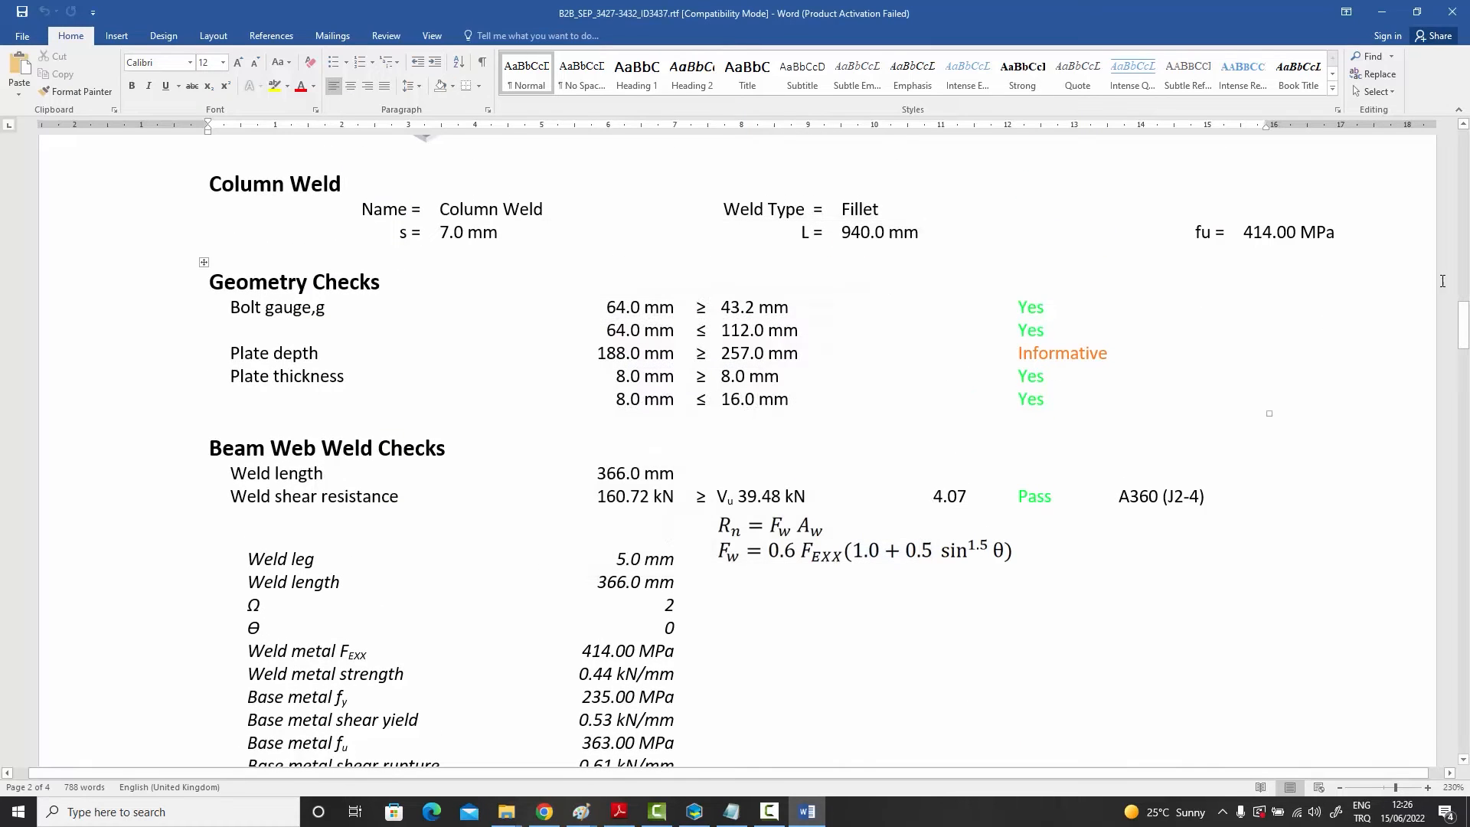
left_click_drag(1467, 329, 1457, 429)
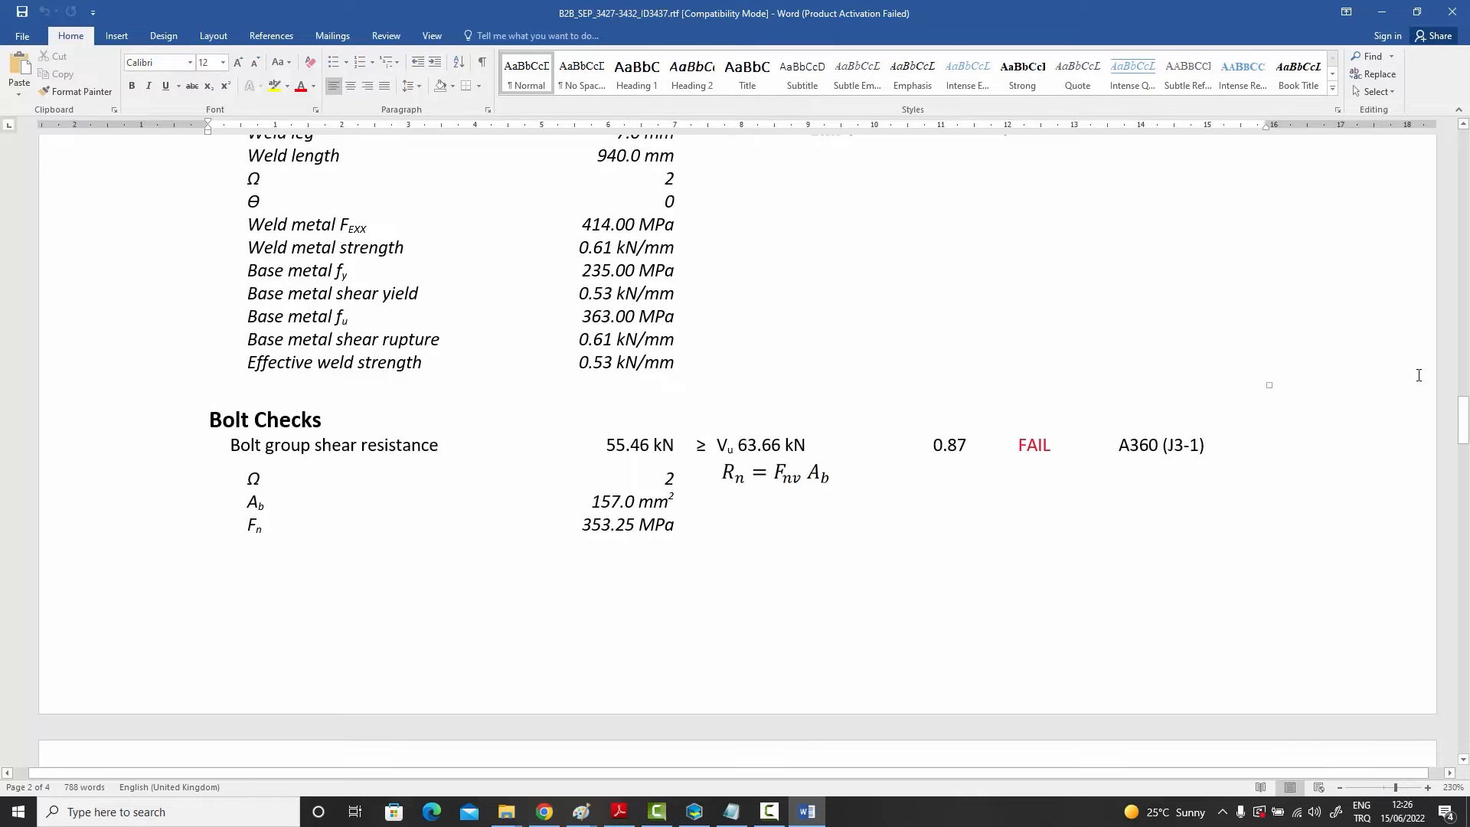
mouse_move(1464, 421)
left_mouse_down()
mouse_move(1463, 596)
mouse_move(1465, 318)
mouse_move(1465, 418)
left_mouse_up()
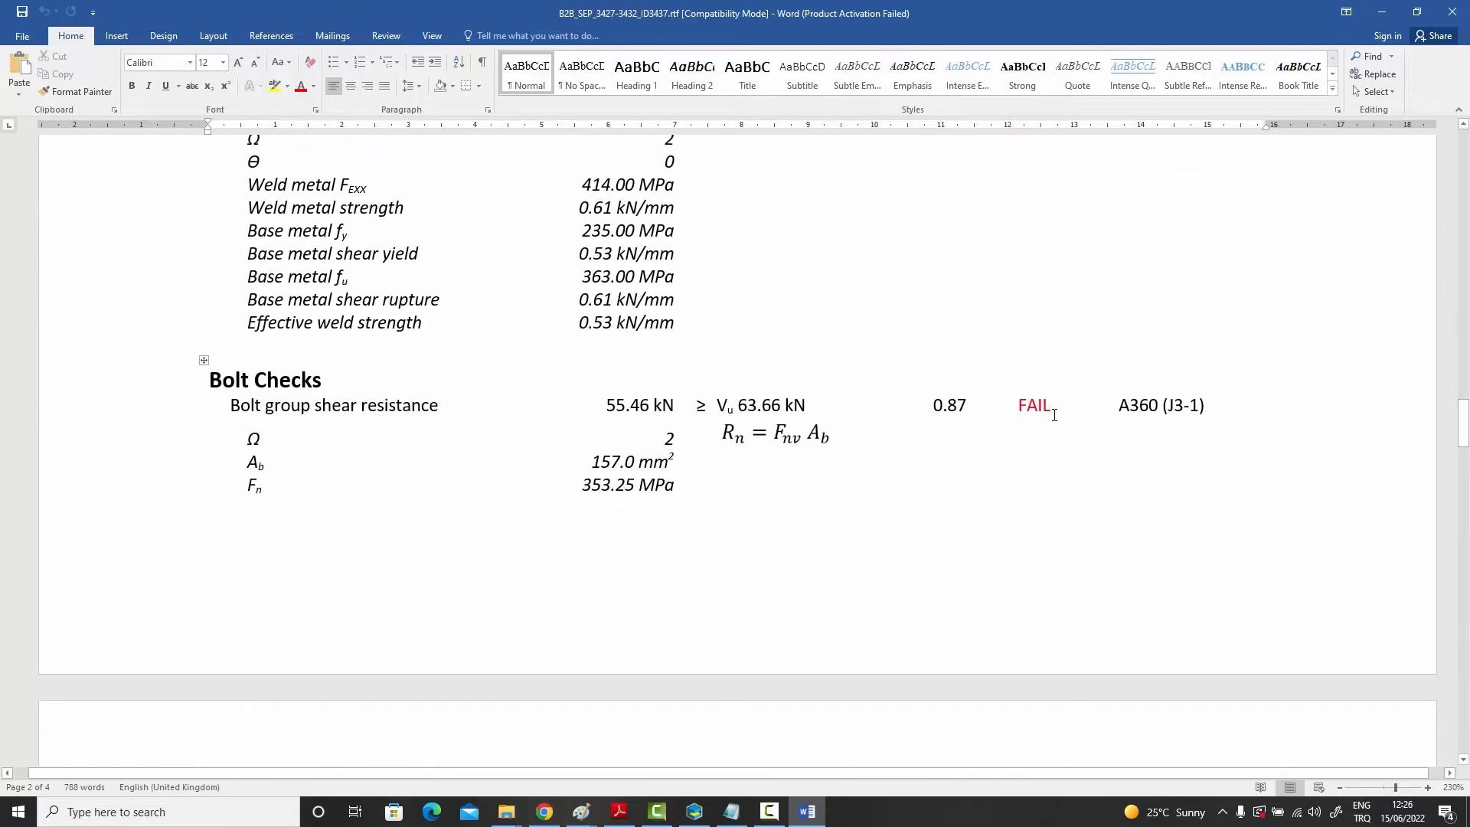
Step: Close the report document and minimize the design reports folder
left_click(1388, 17)
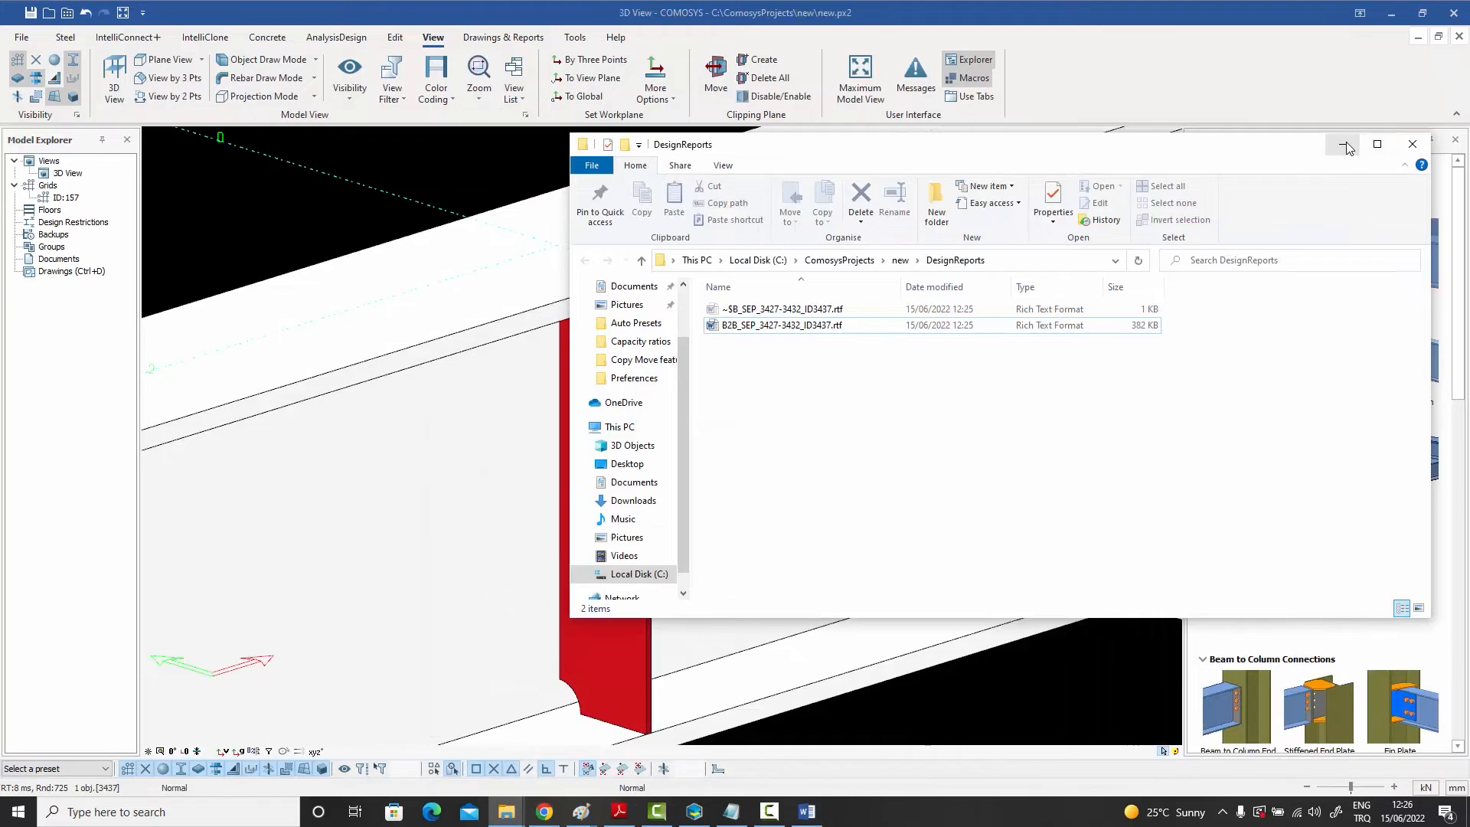
left_click(1374, 144)
left_click(806, 812)
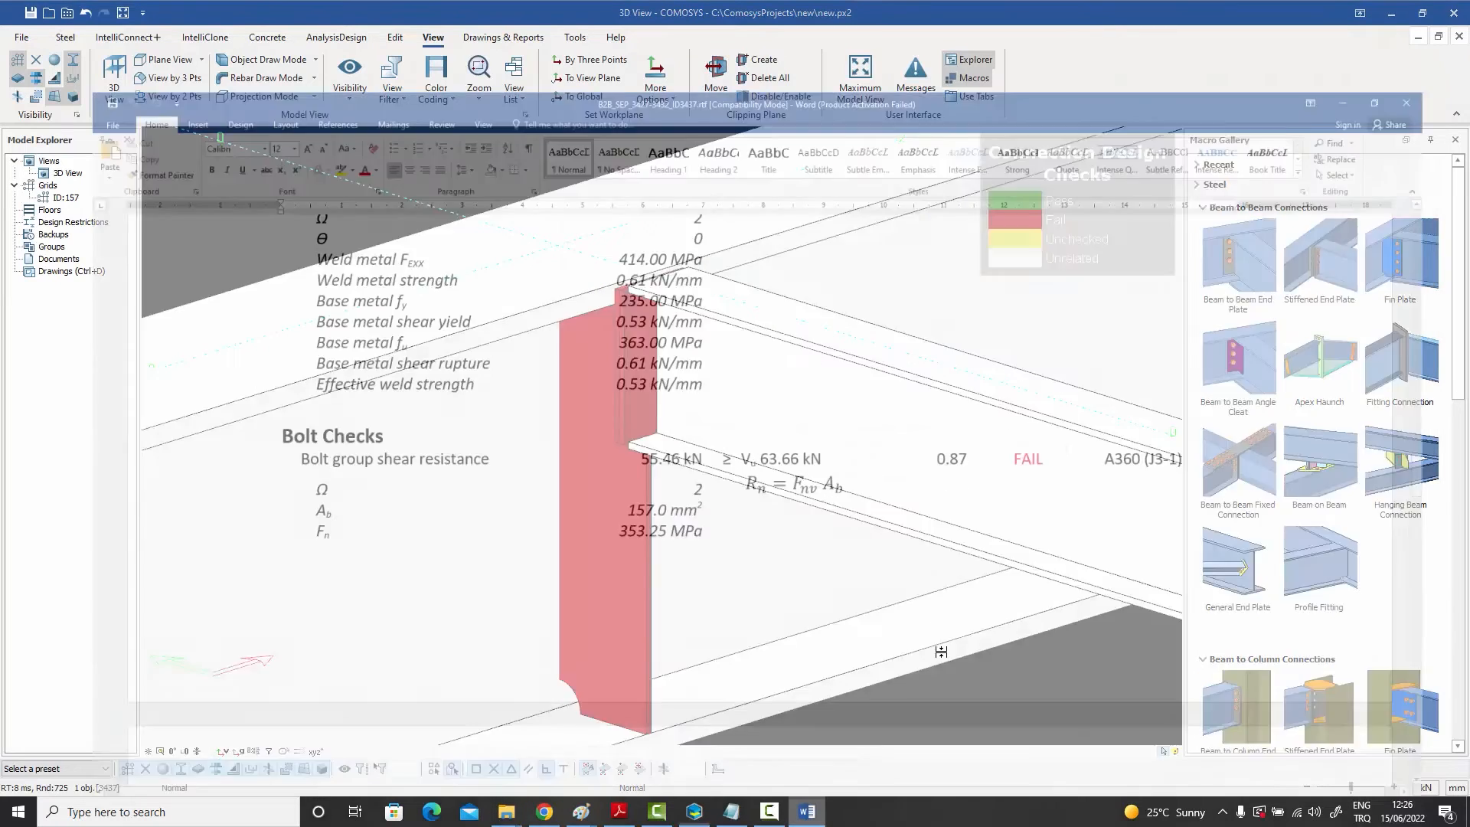
left_click(1451, 12)
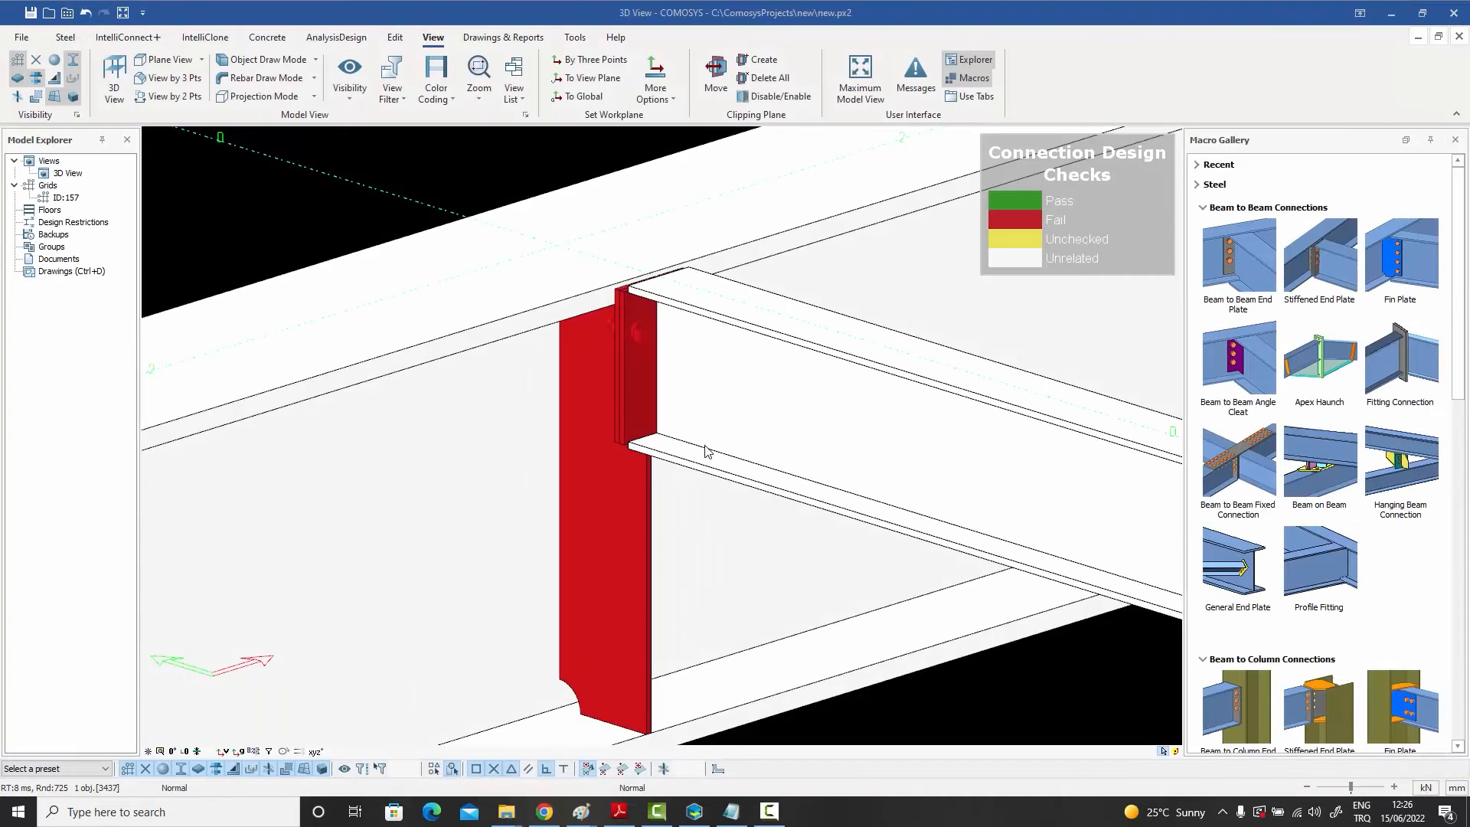
Step: Set the stiffened end plate connection's vertical bolt spacing to 60 mm in its Bolts properties
double_click(606, 508)
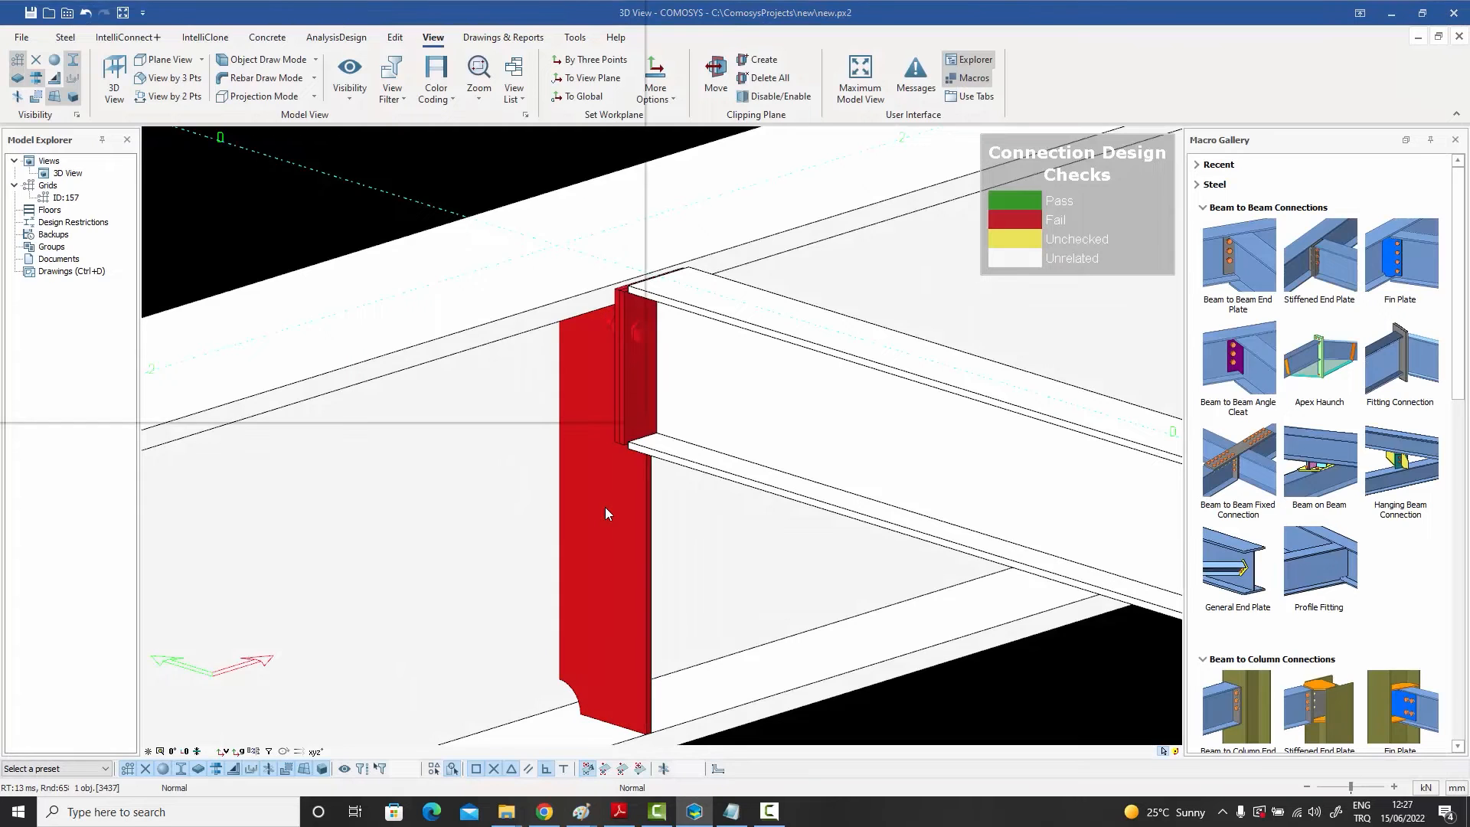
left_click_drag(251, 10, 1027, 119)
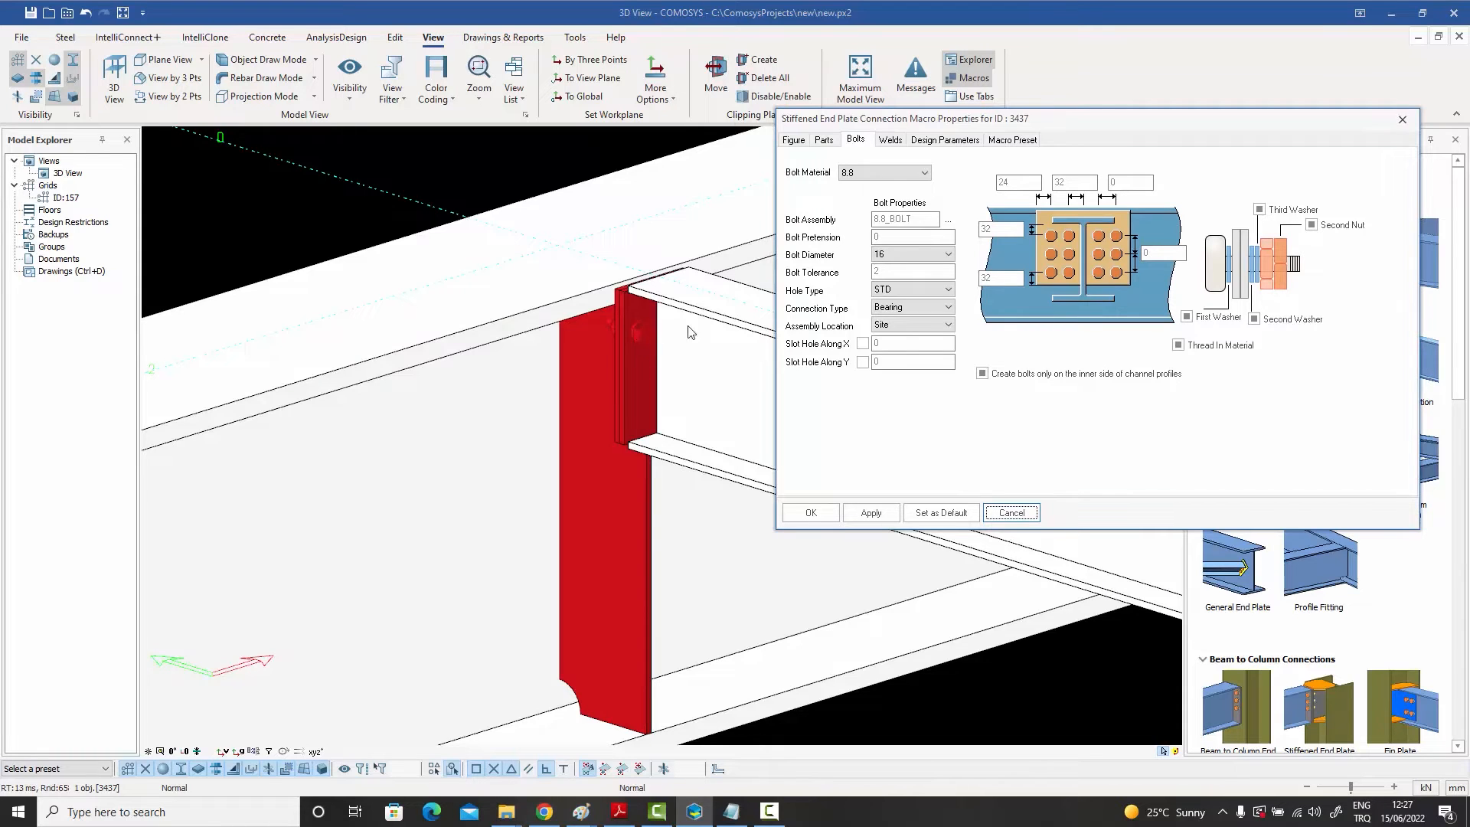
left_click(1163, 253)
type("60")
left_click(871, 512)
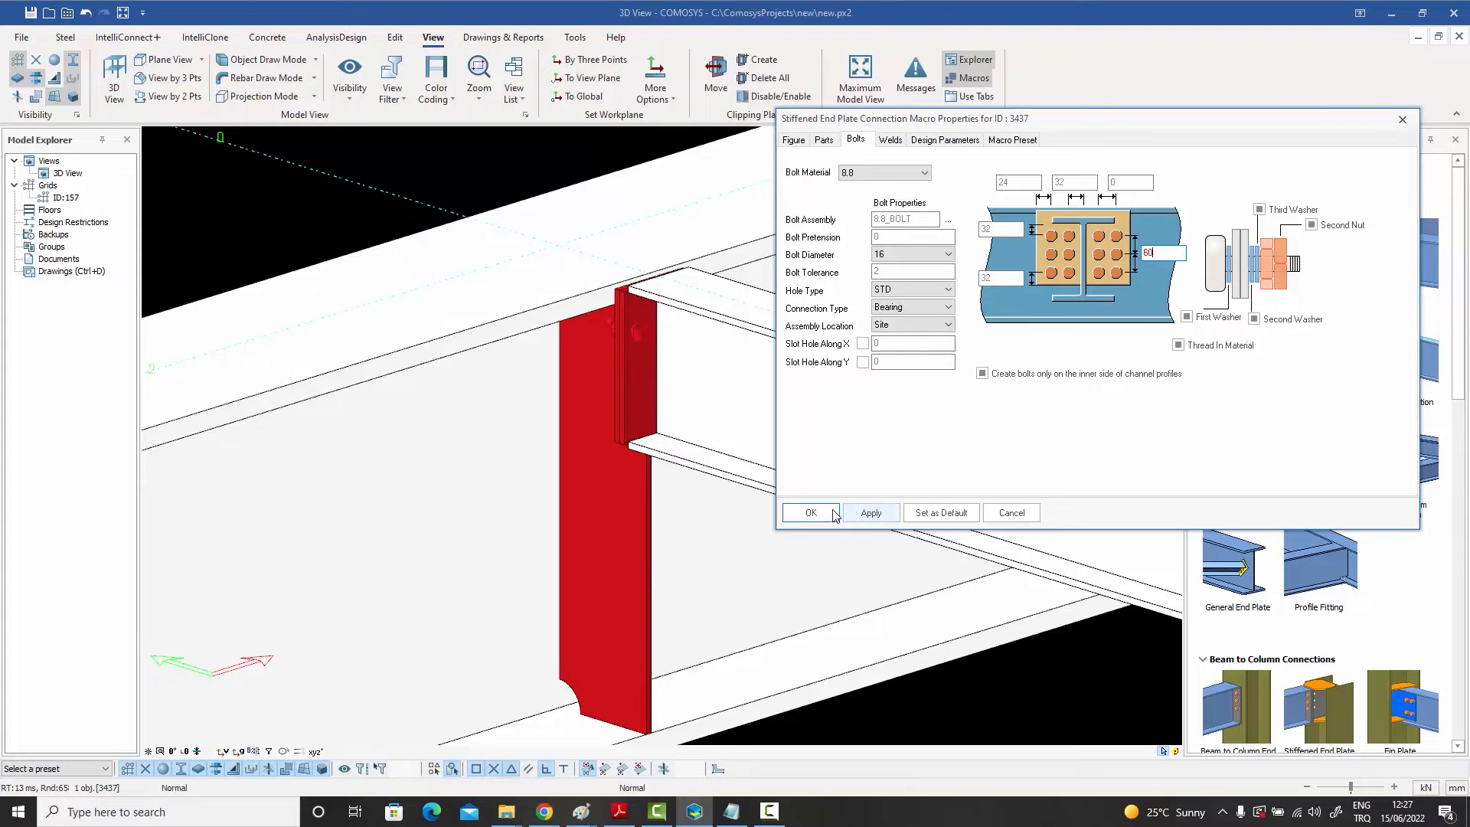
left_click(811, 512)
left_click(494, 151)
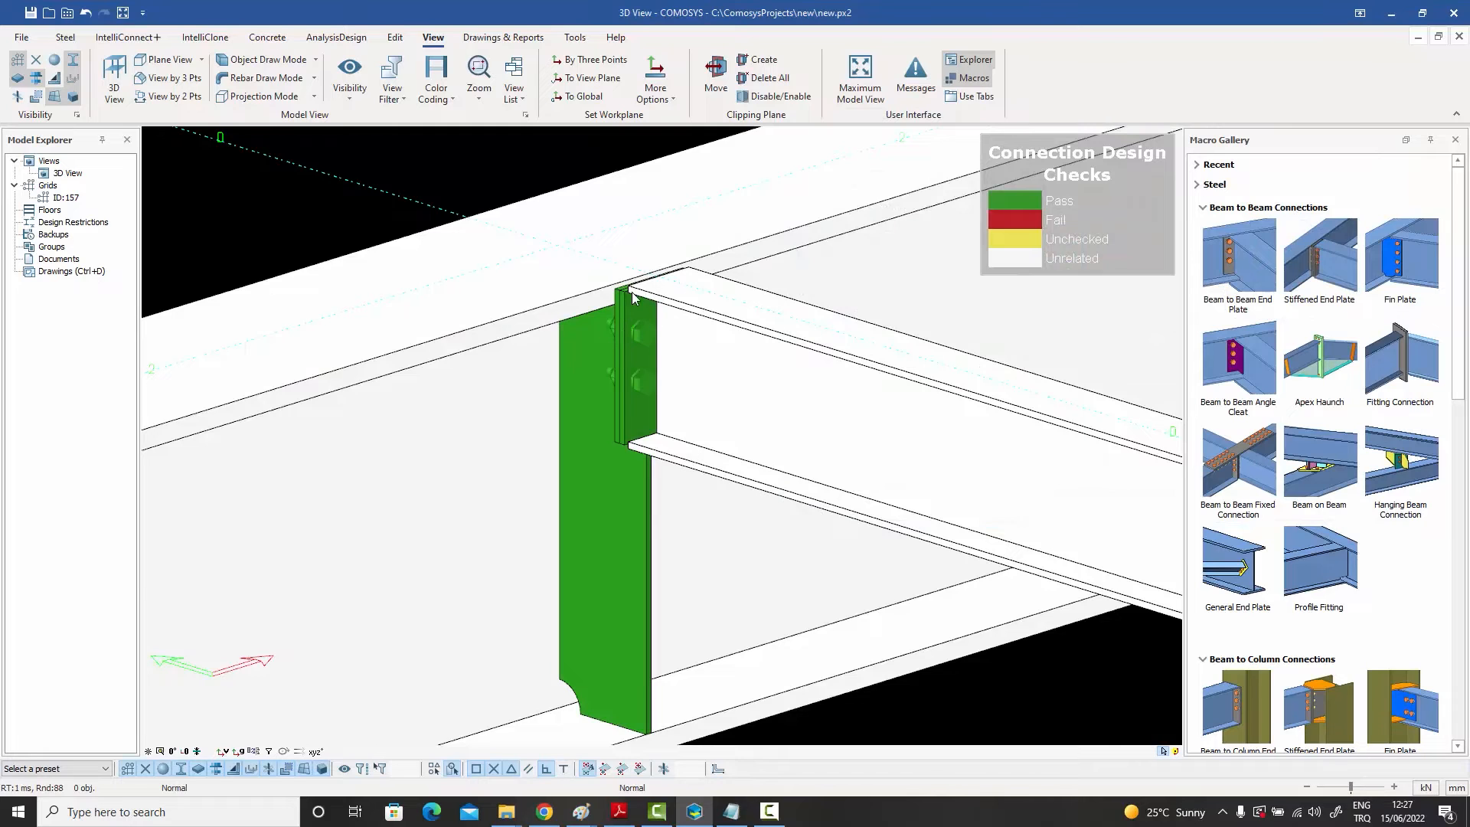
Step: Generate the default connection report for the end plate connection and review its drawing
left_click(644, 382)
right_click(645, 381)
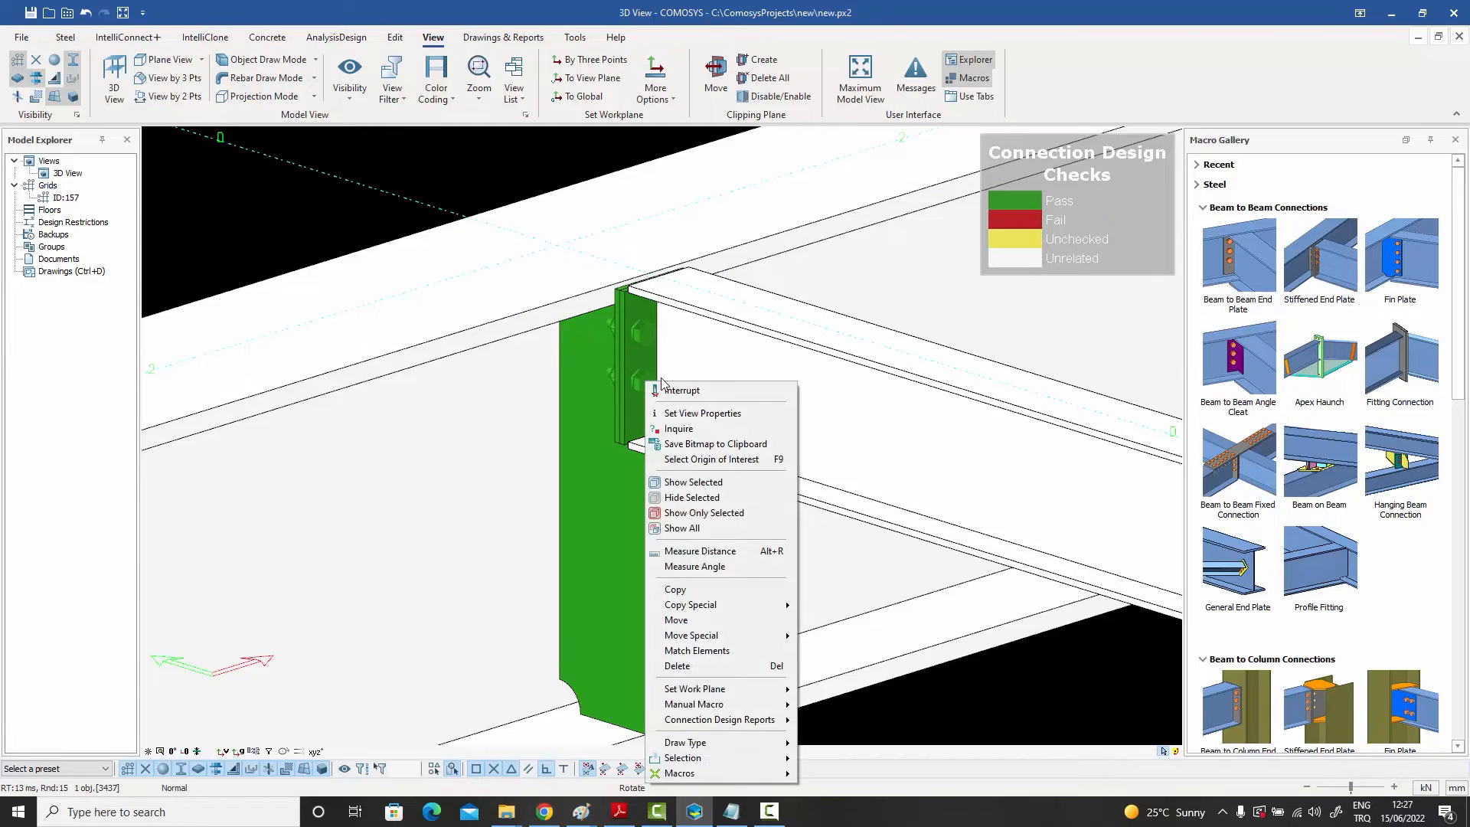
mouse_move(725, 723)
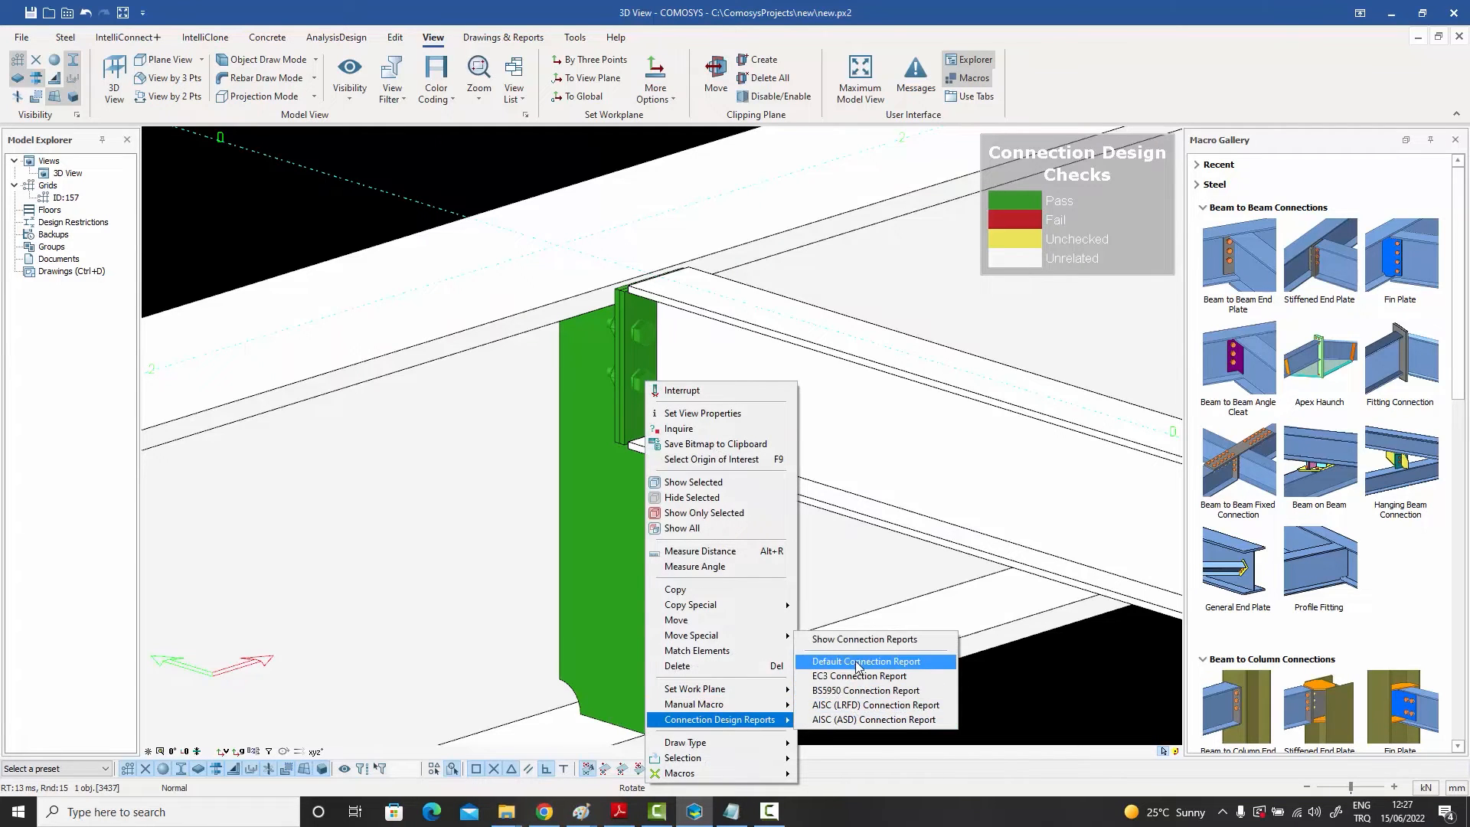
left_click(857, 663)
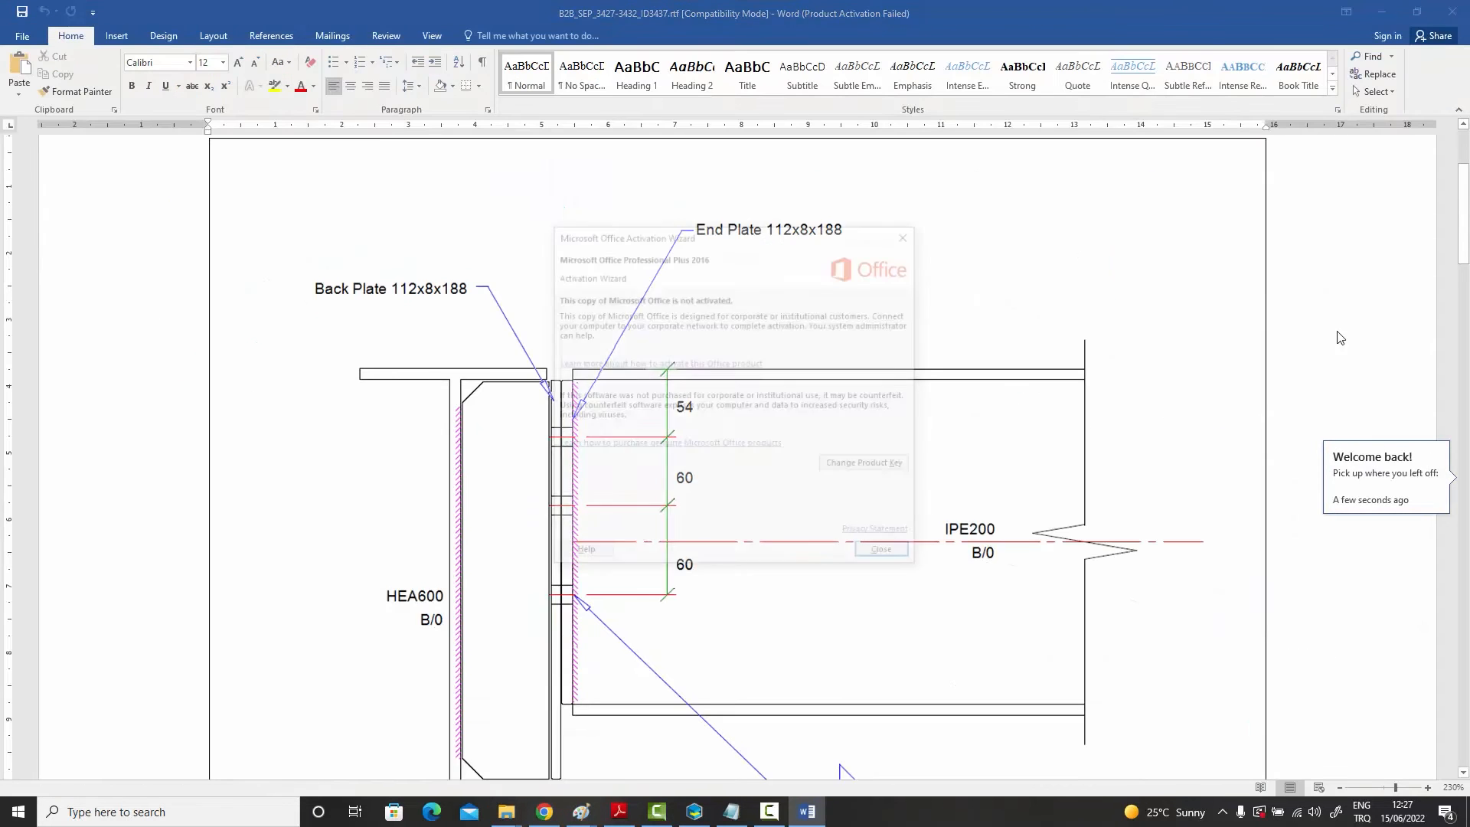
left_click(880, 548)
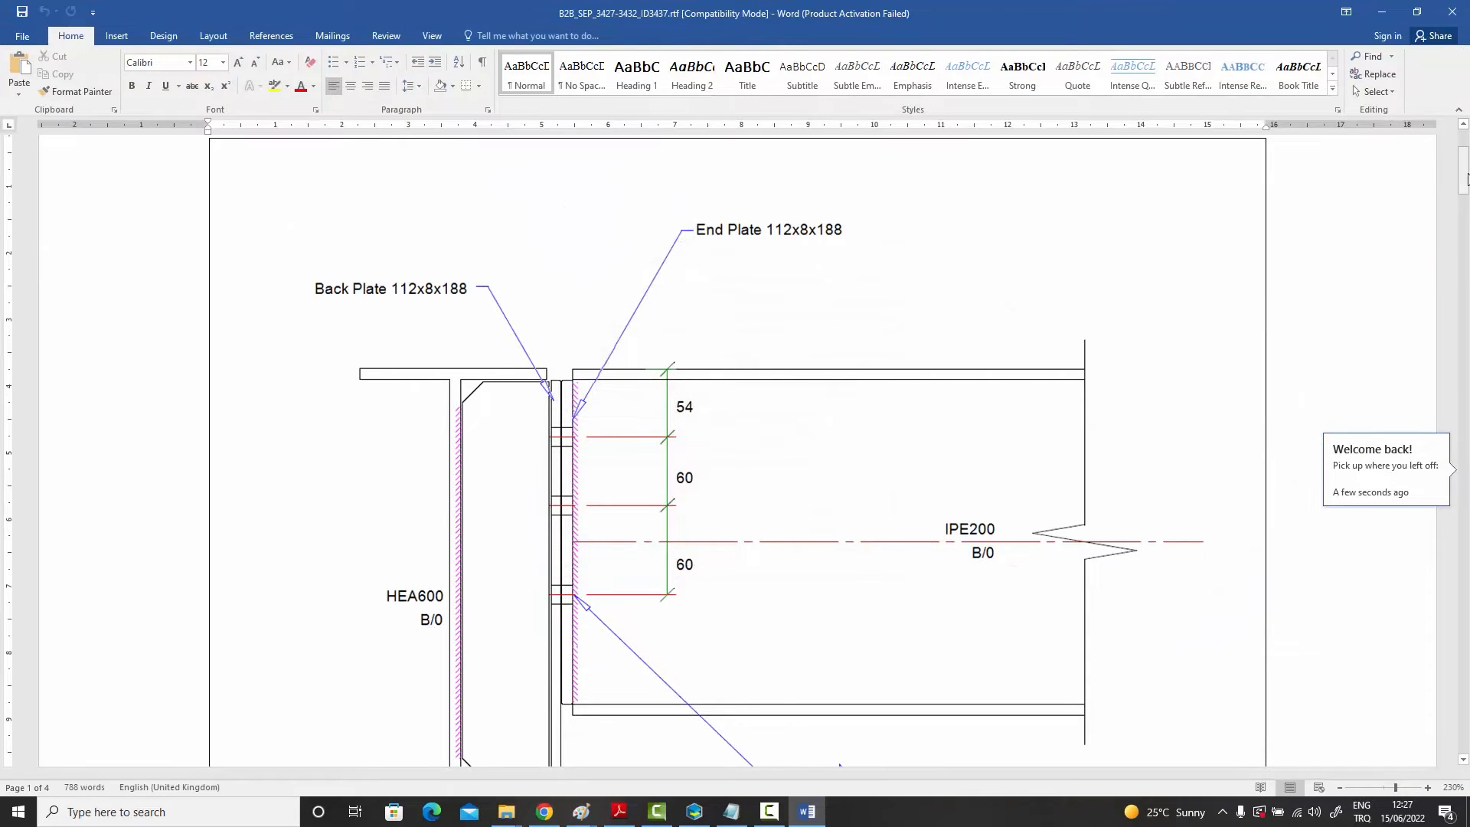
left_click_drag(1466, 178, 1455, 438)
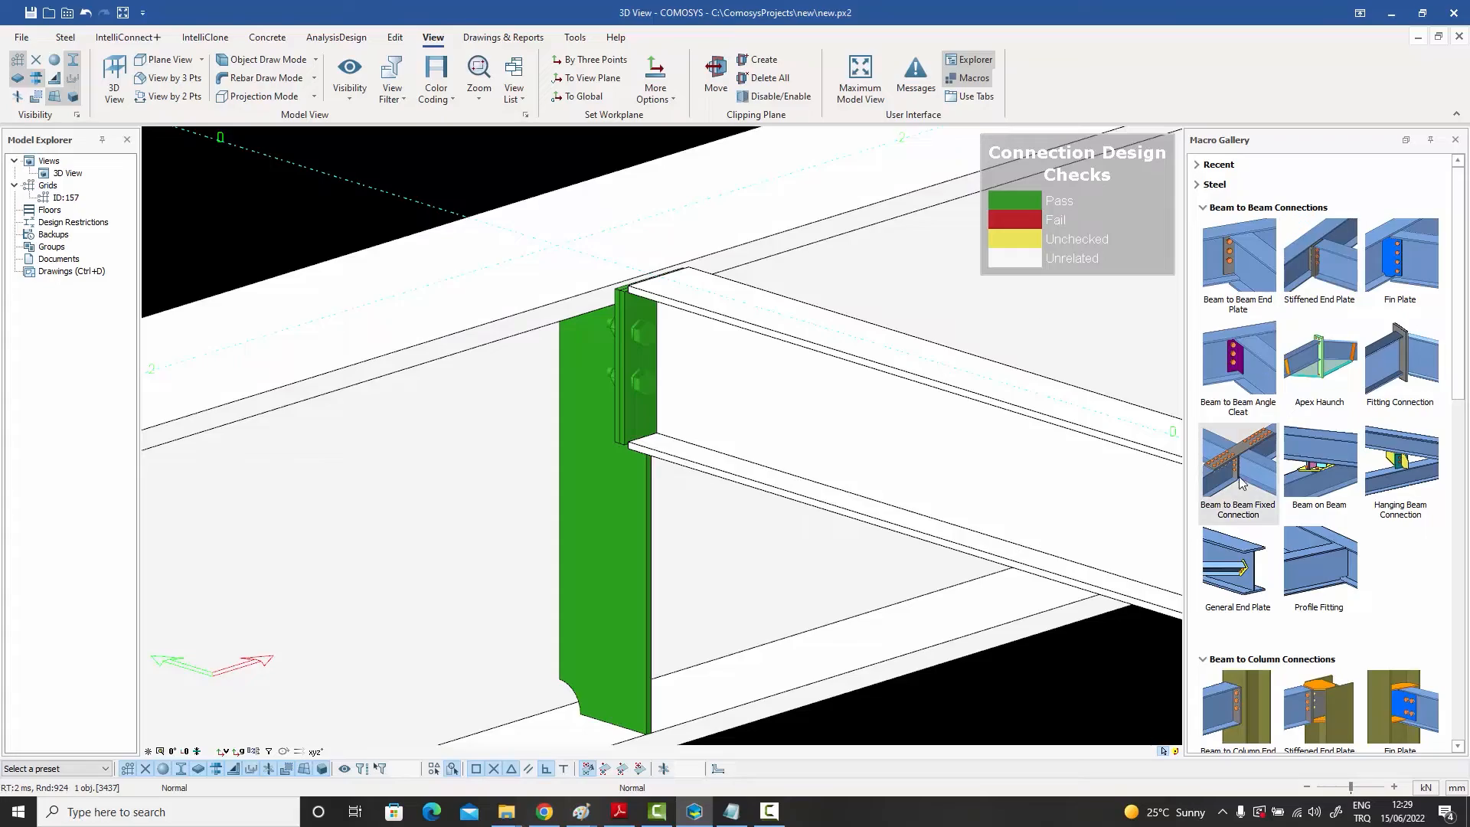
Step: Switch to the materials file, return to its top, and select the steel materials rows down to S355
left_click(731, 812)
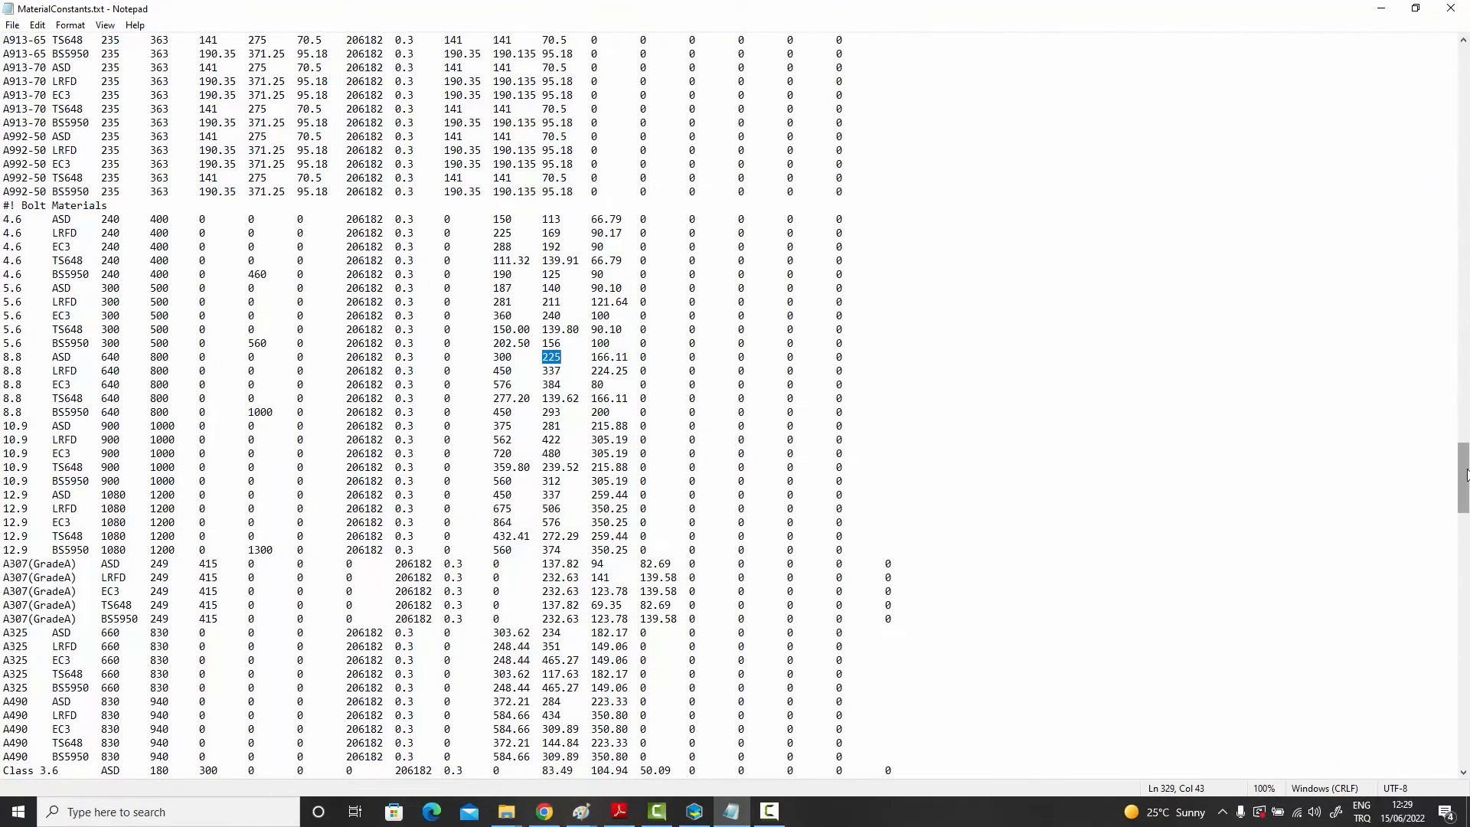
left_click_drag(1463, 476, 1464, 68)
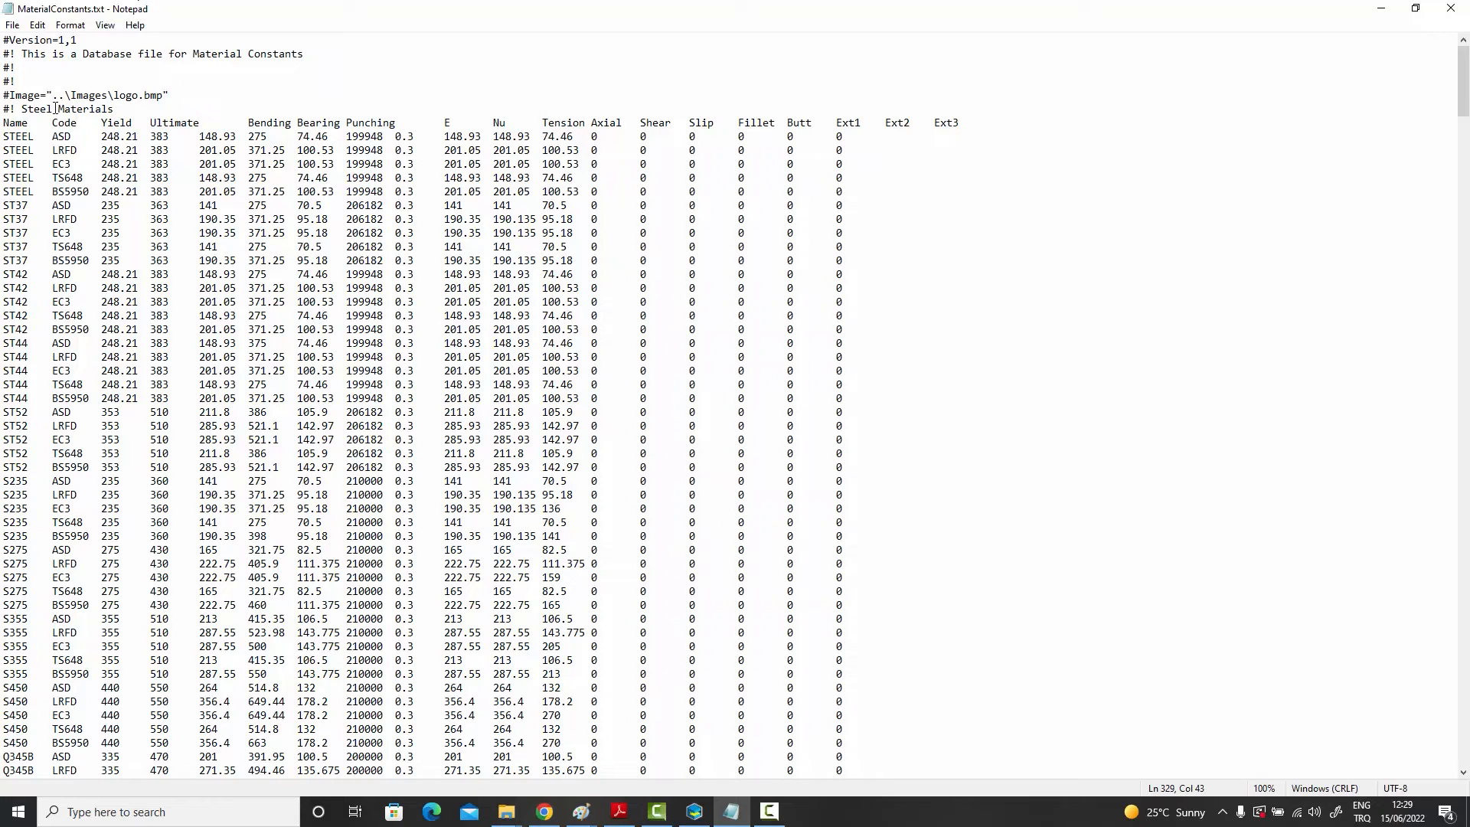
left_click(6, 136)
left_click_drag(6, 136, 948, 642)
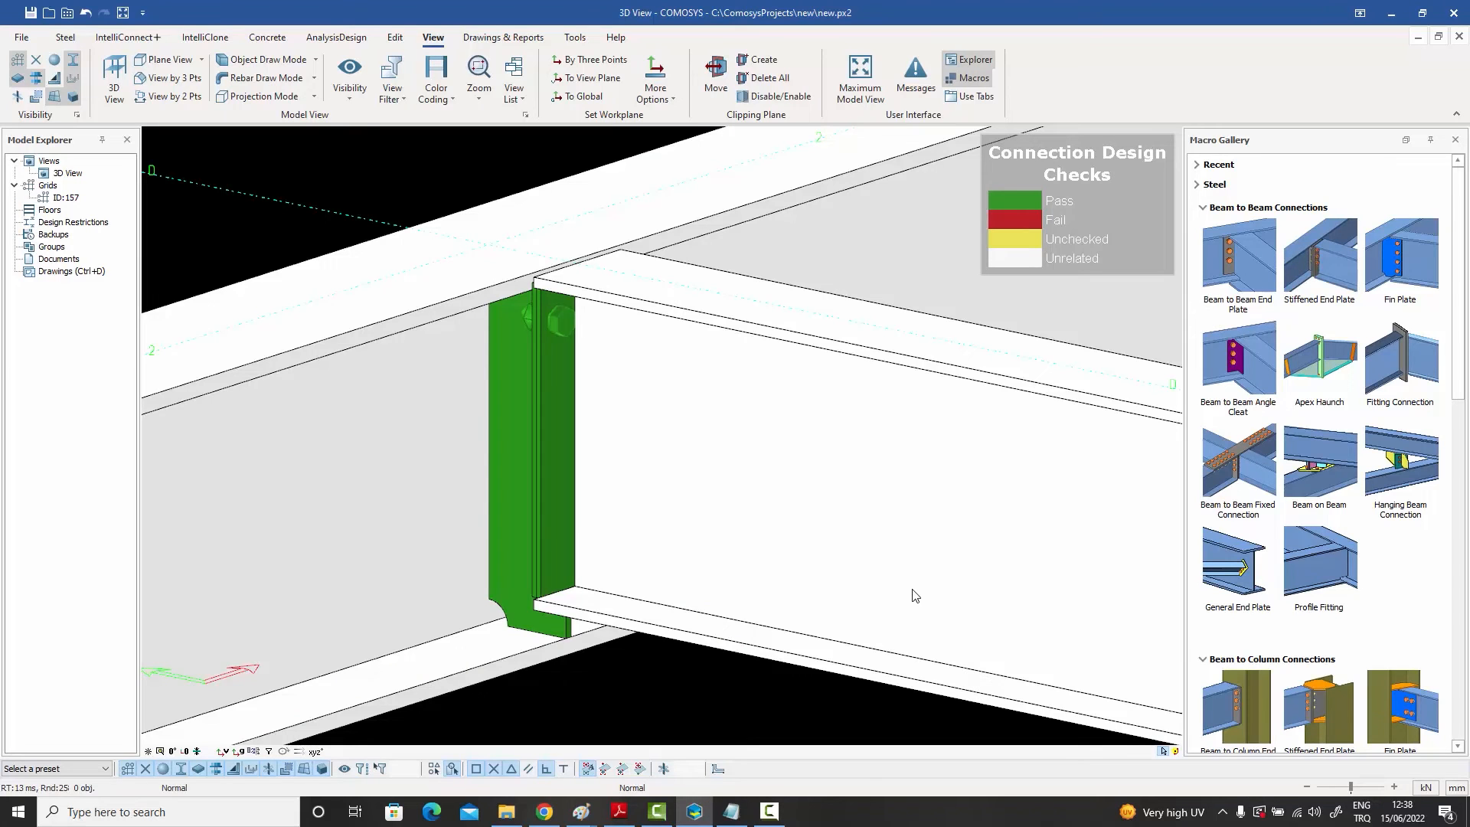
Step: Set the beam's shear capacity ratio to 0.2 in its Detailing Definitions and apply the change
double_click(852, 505)
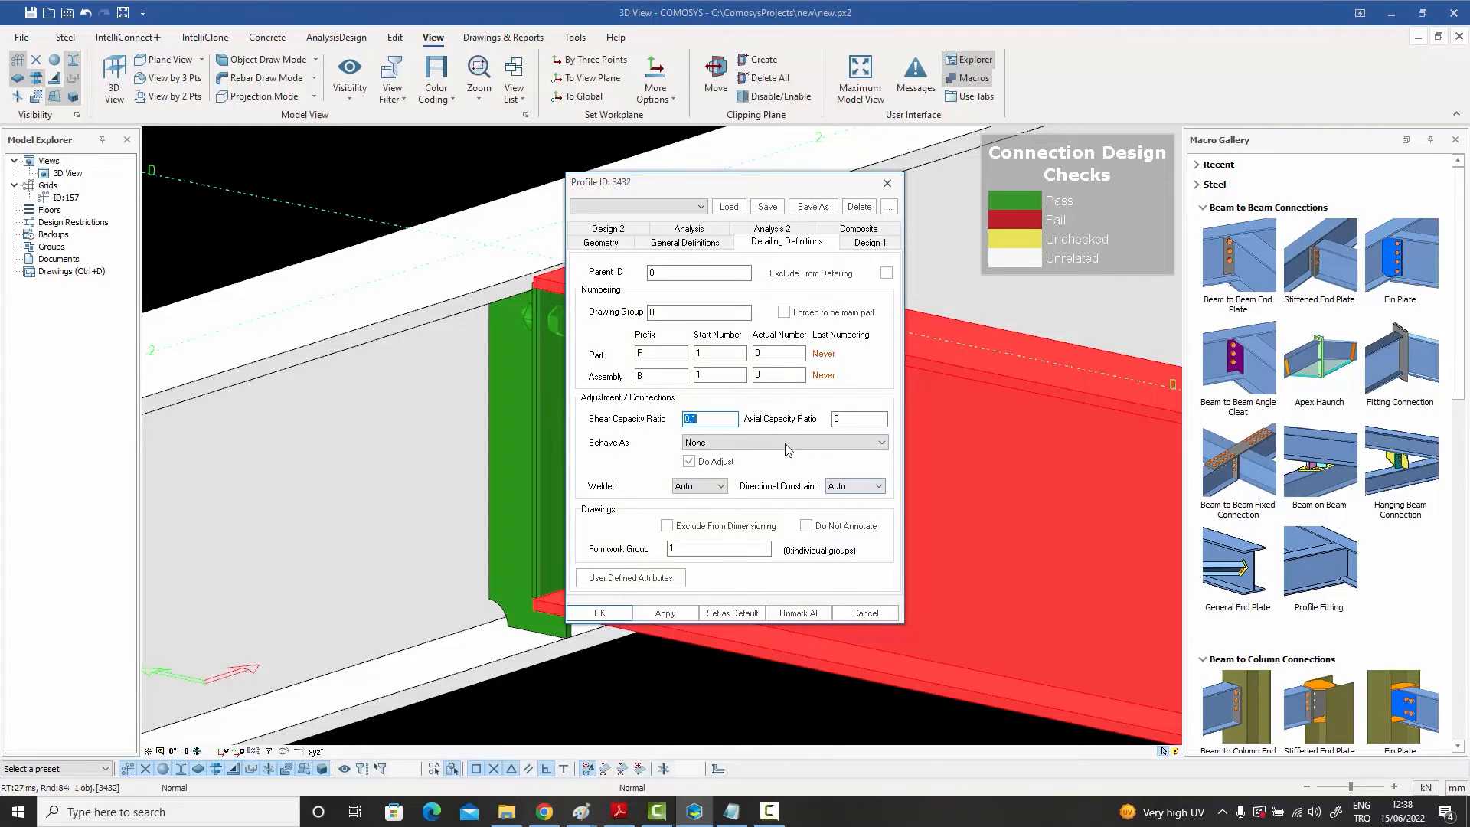
left_click_drag(720, 185, 1011, 228)
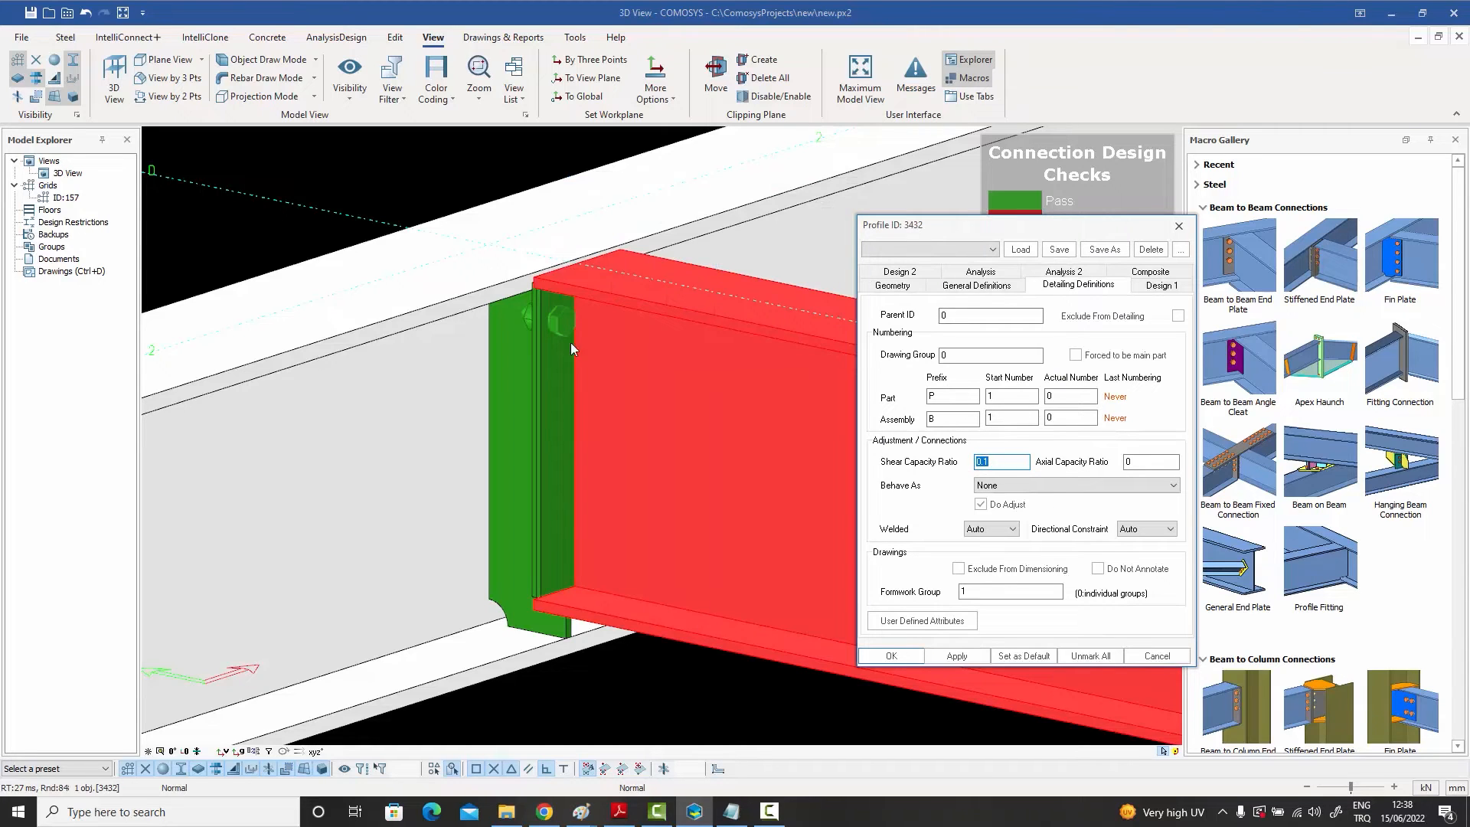
left_click(1018, 463)
key("BackSpace")
left_click(957, 656)
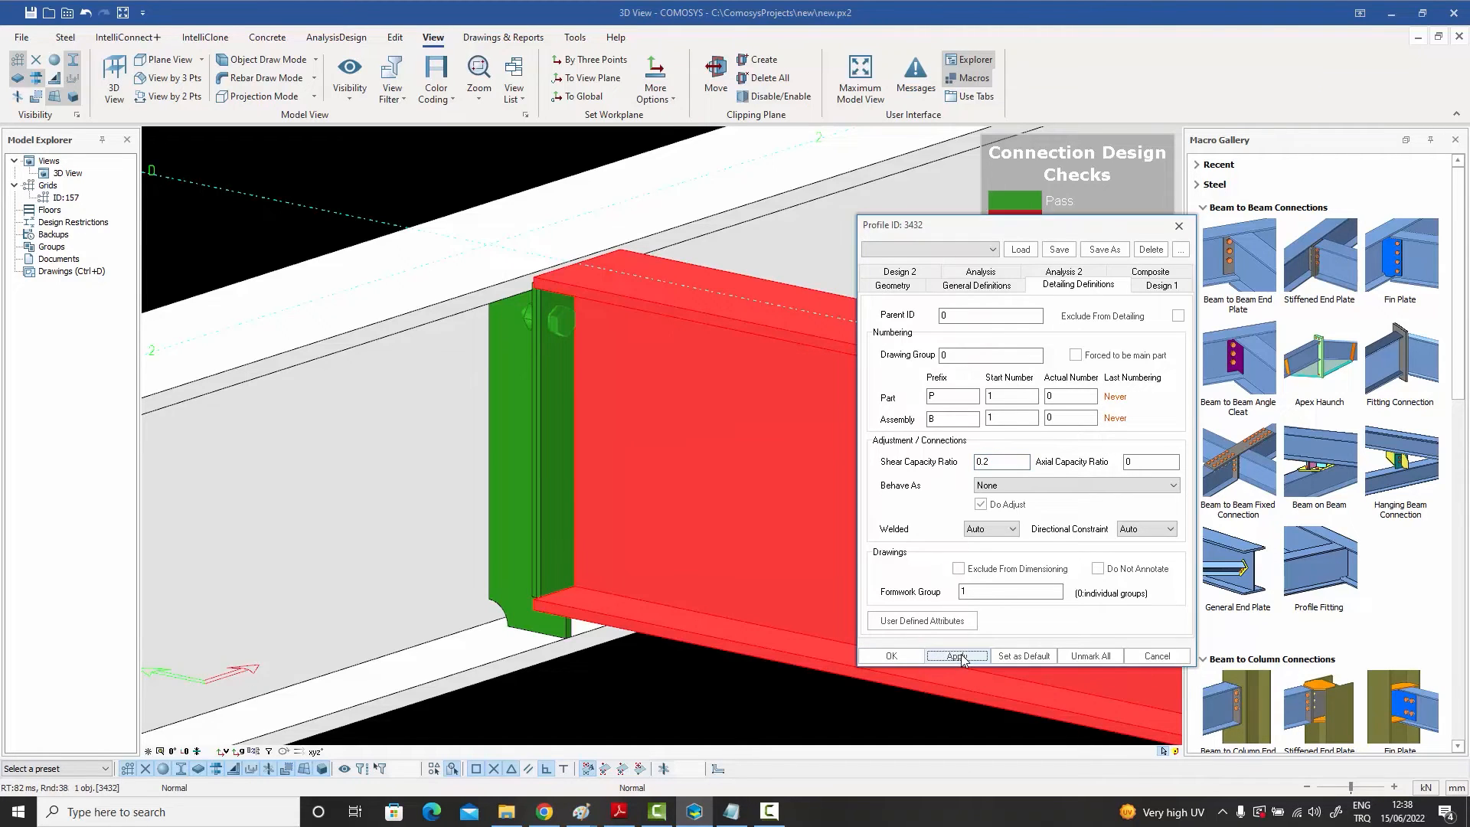
Step: Set the beam's shear capacity ratio to 0.3 and apply the change
left_click(996, 460)
key("BackSpace")
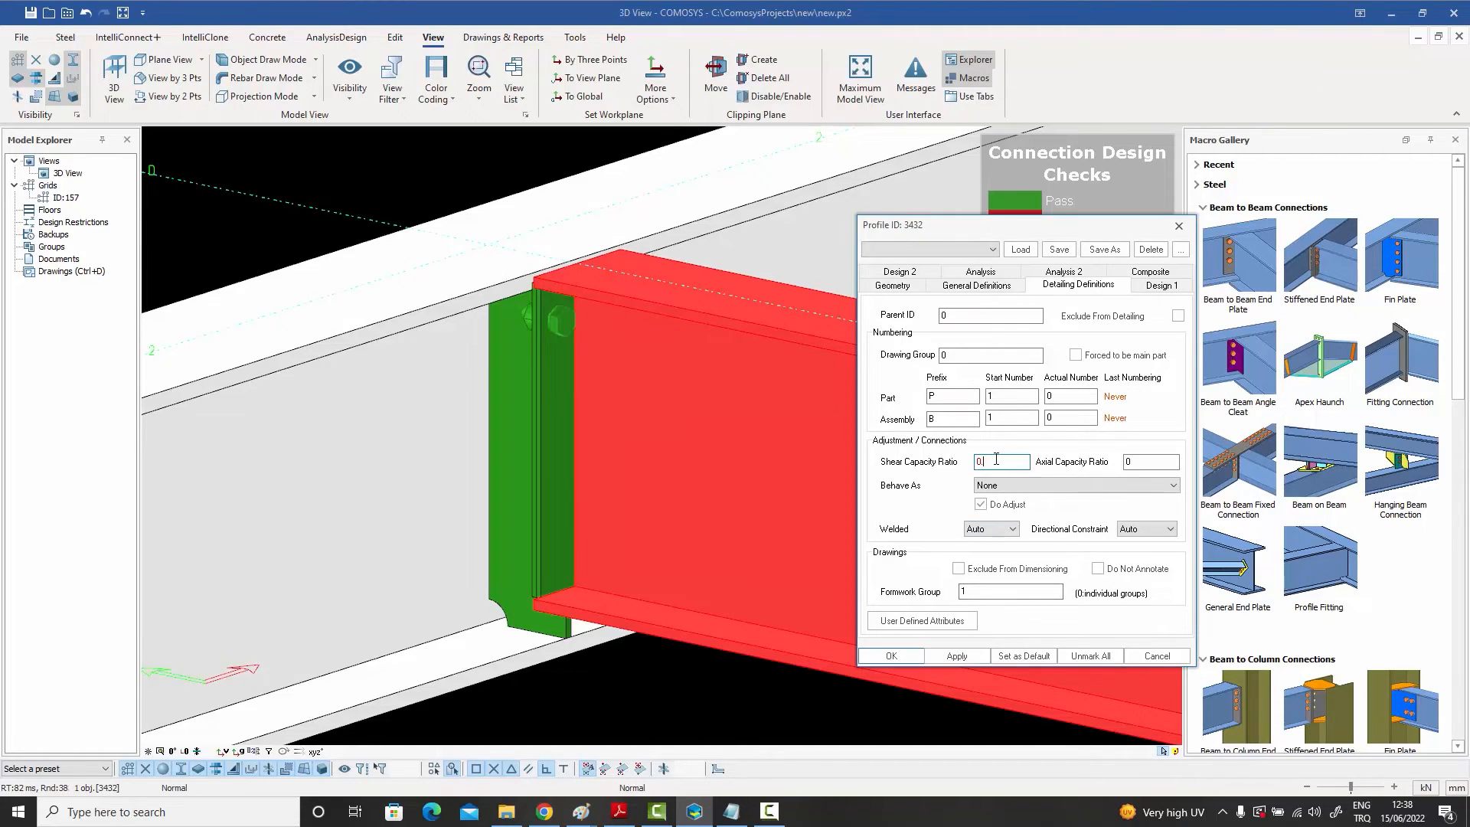
type("3")
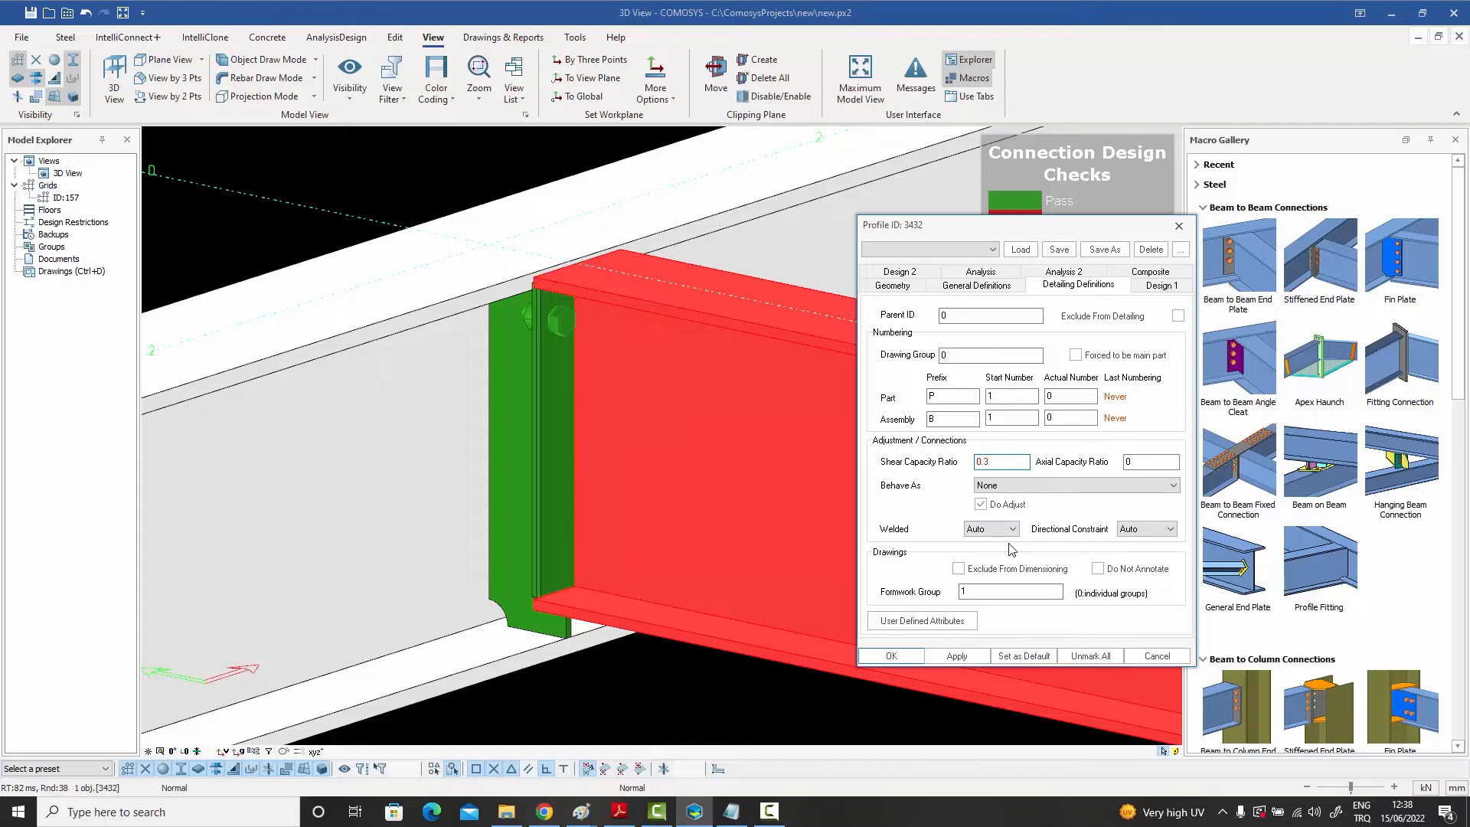
left_click(957, 656)
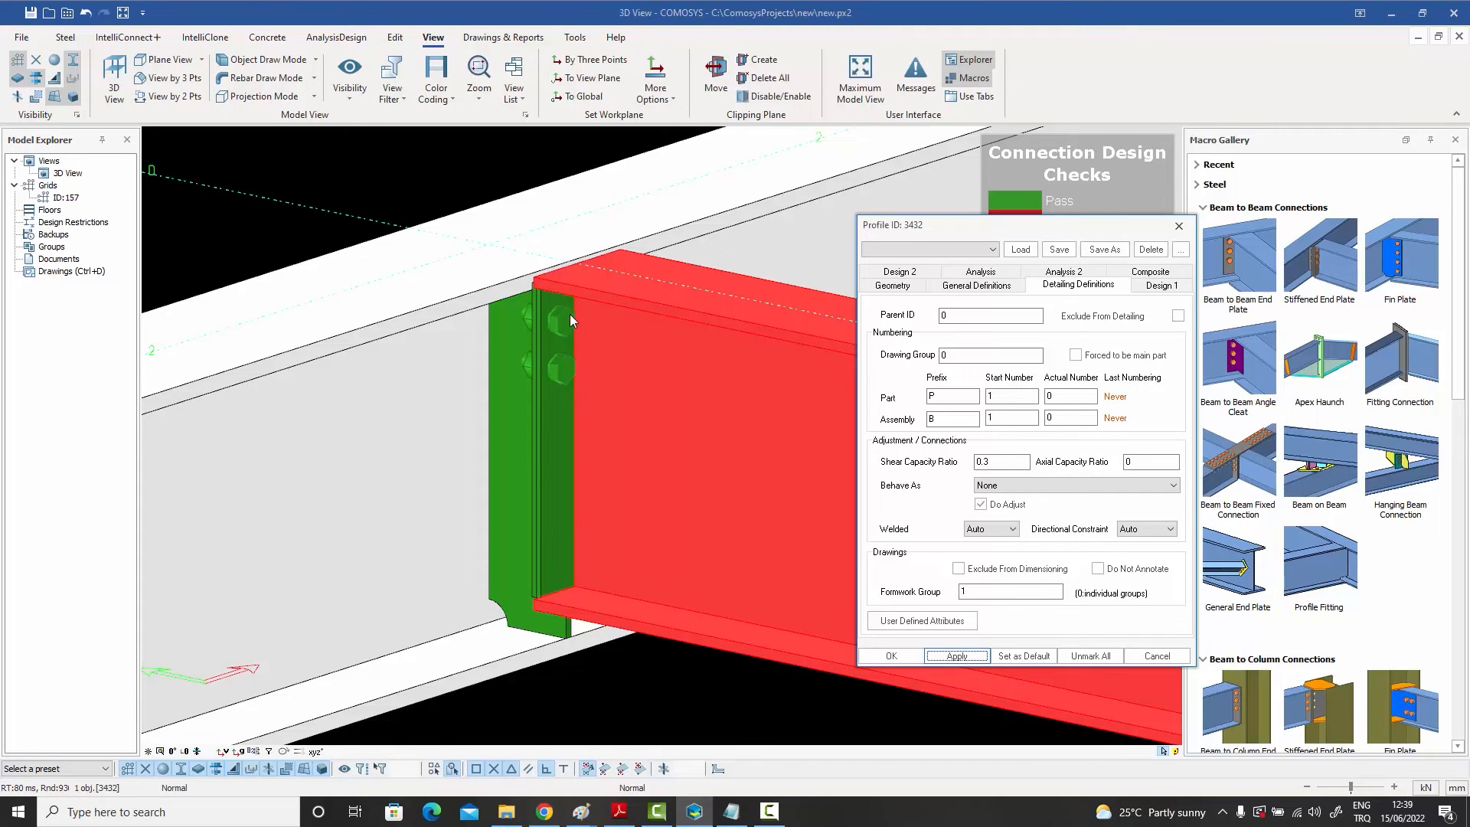
Step: Set the beam's shear capacity ratio to 0.5 and apply the change
left_click(999, 462)
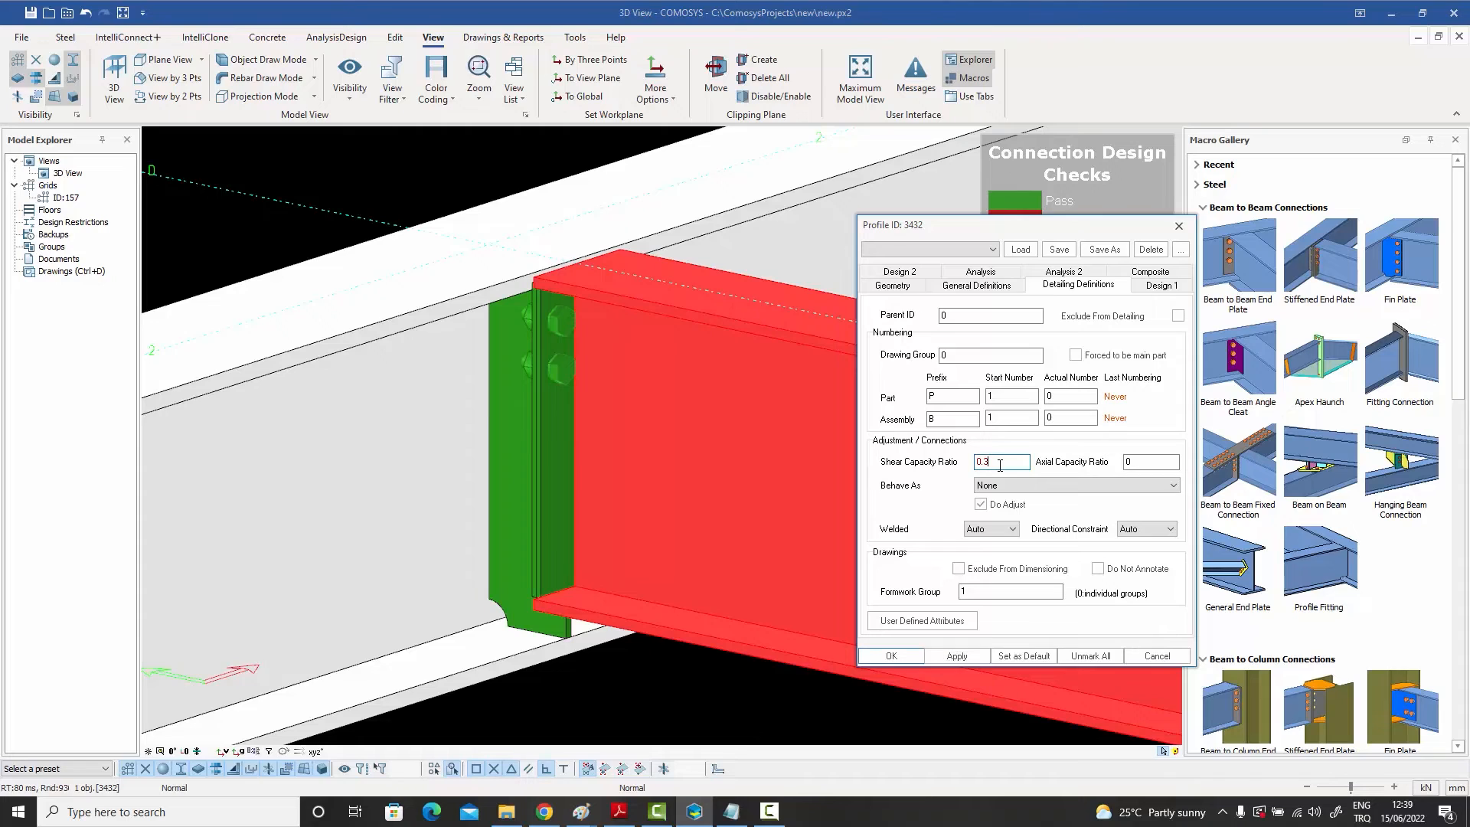
key("BackSpace")
left_click(957, 656)
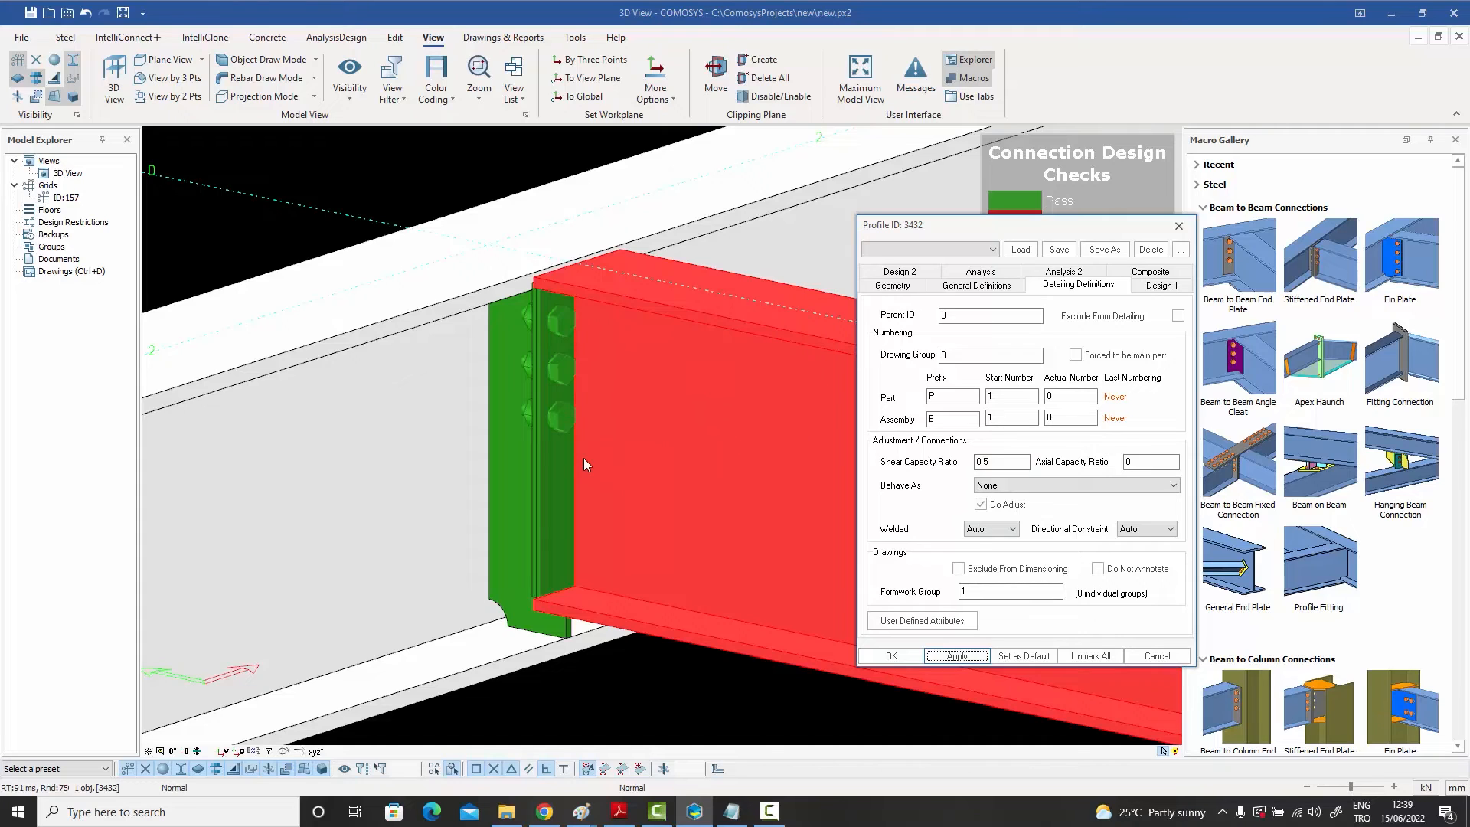
Step: Set the beam's shear capacity ratio to 0.6 and apply the change
left_click(1014, 460)
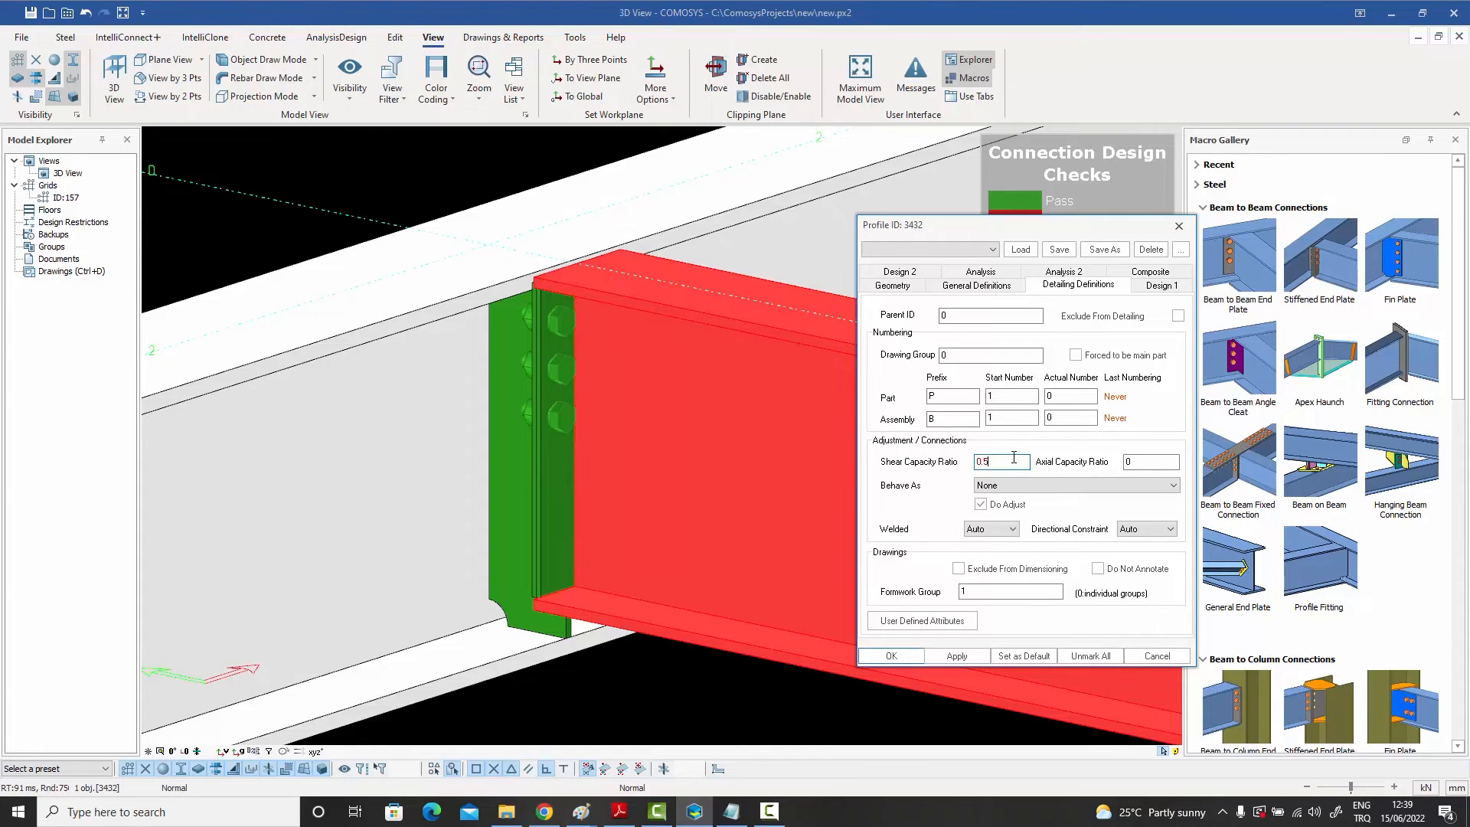
key("BackSpace")
type("6")
left_click(957, 656)
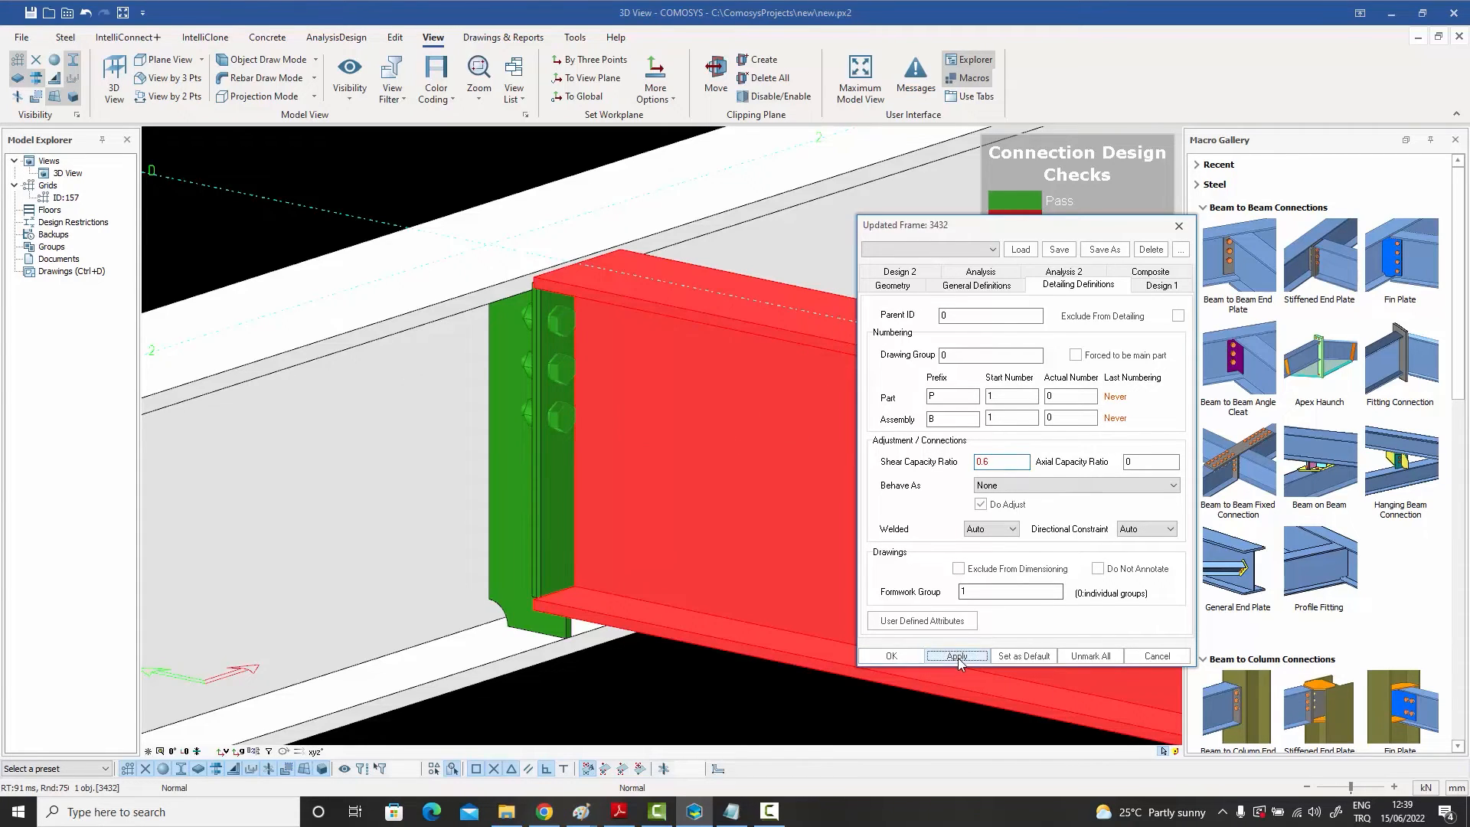
Step: Set the beam's shear capacity ratio to 0.8, apply it and close the beam properties
left_click(996, 462)
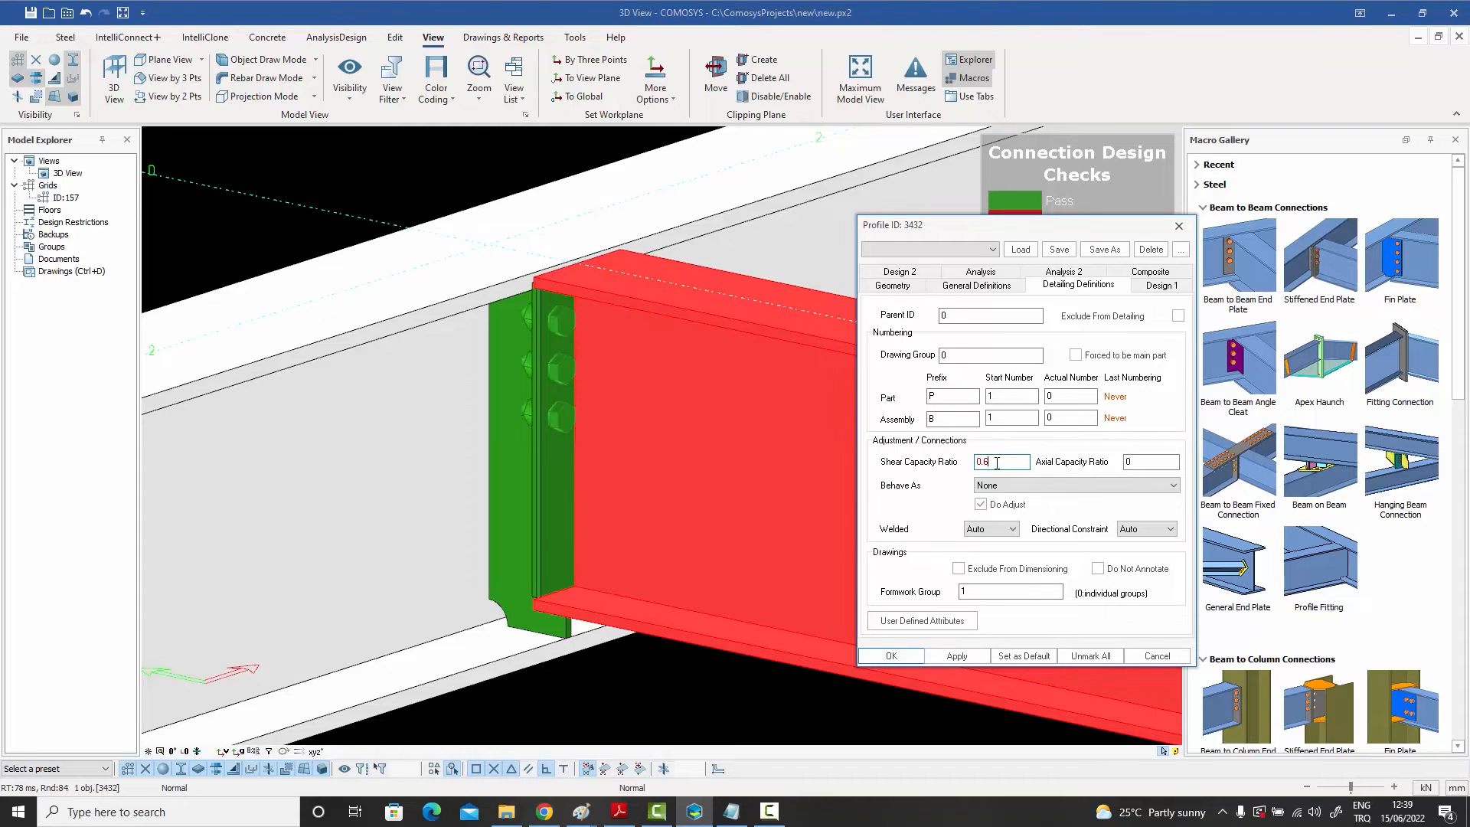
key("BackSpace")
type("8")
left_click(957, 656)
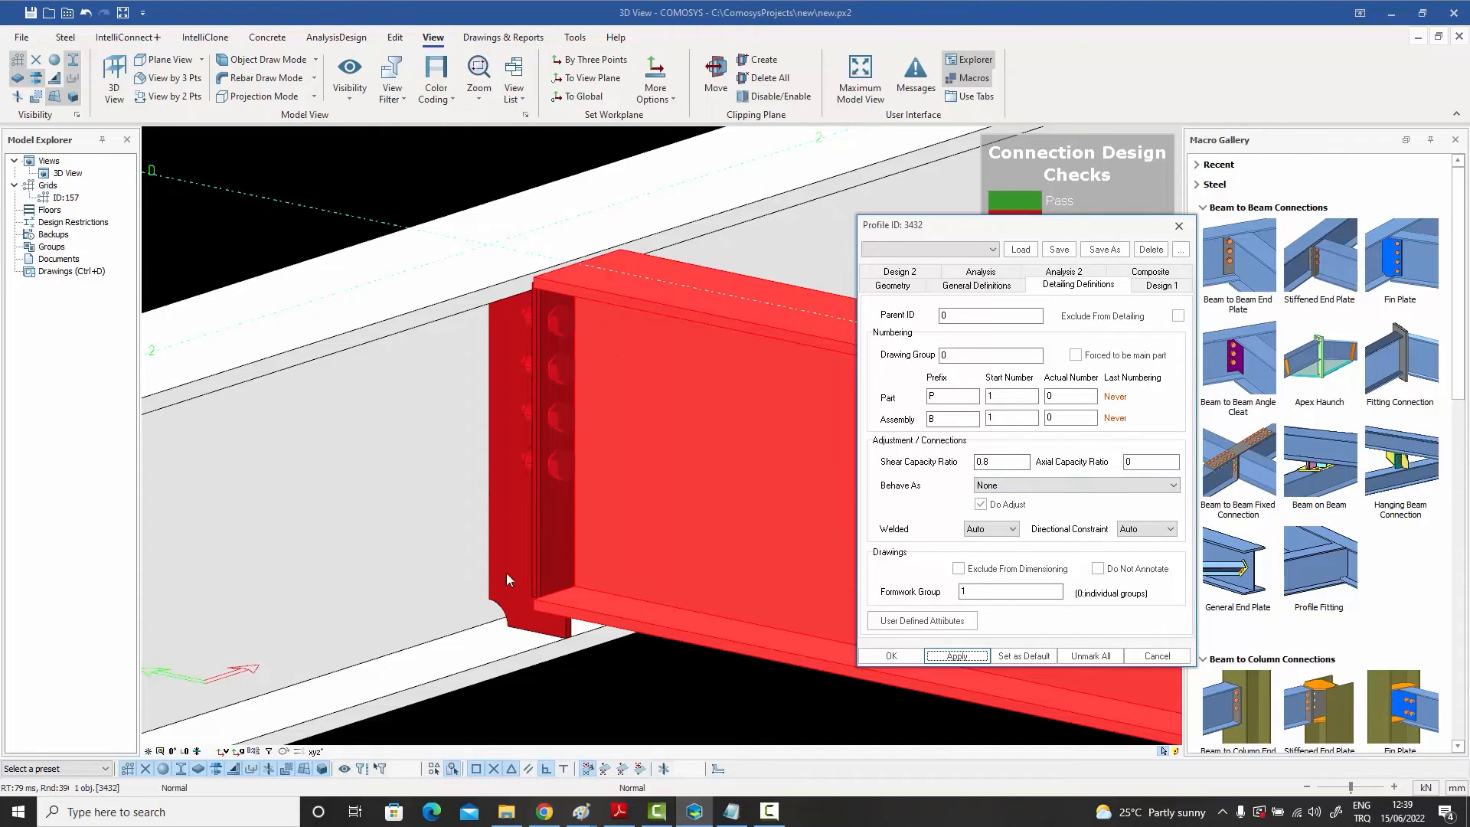
left_click(1160, 657)
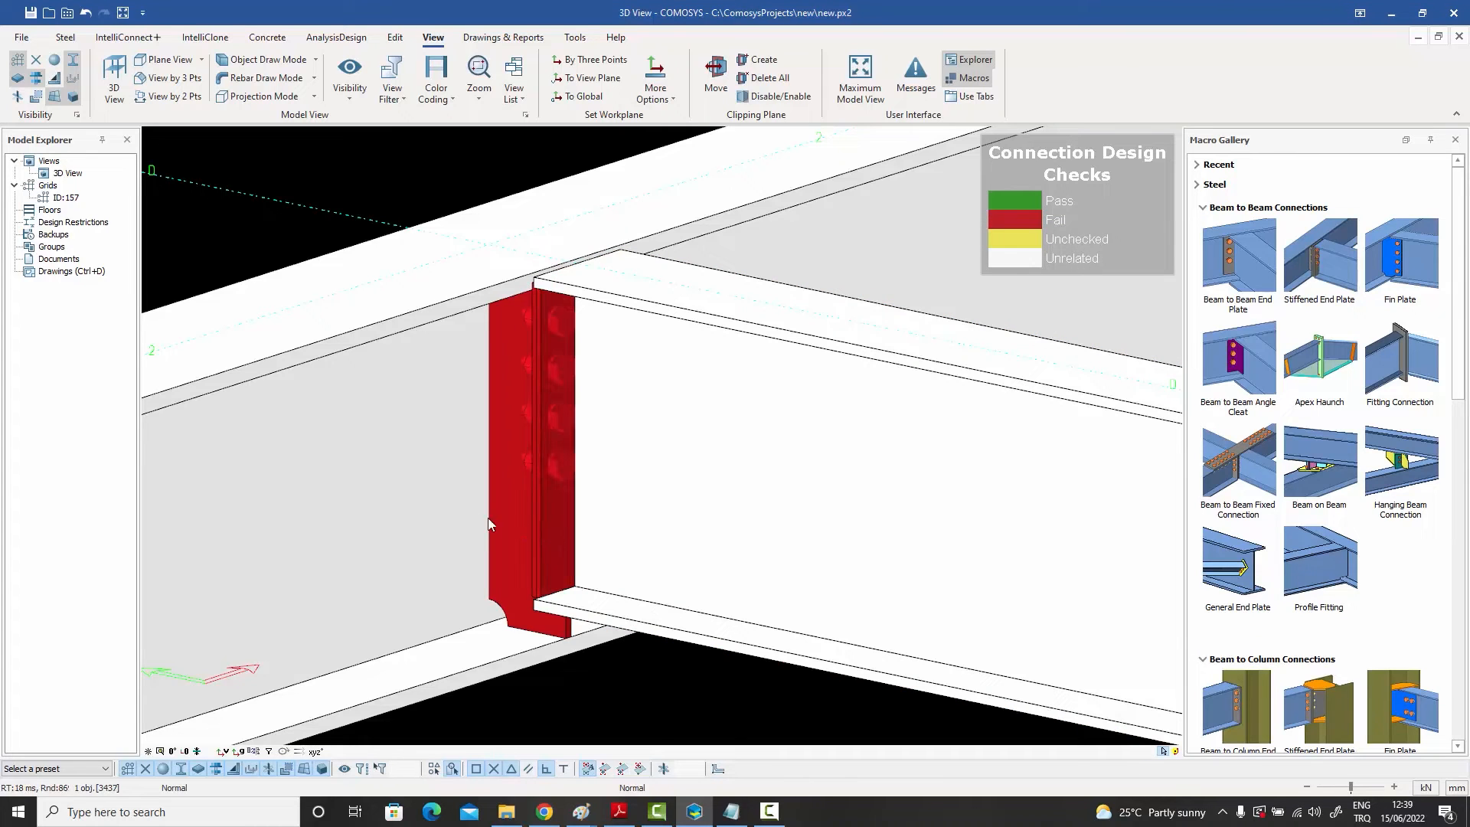
Step: Generate the default connection report for the stiffened end plate connection and dismiss the pop-up windows
right_click(556, 513)
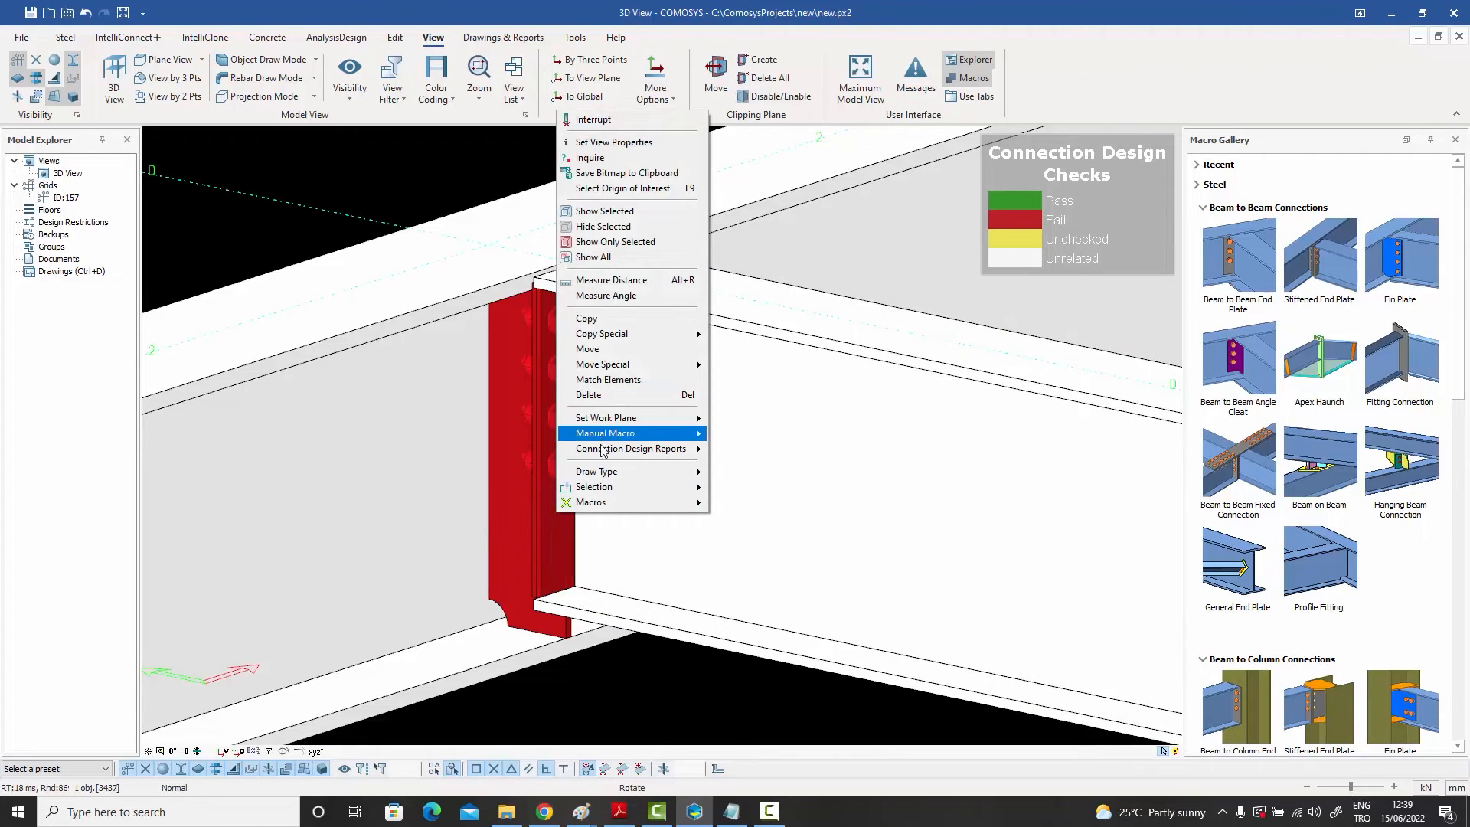
mouse_move(608, 458)
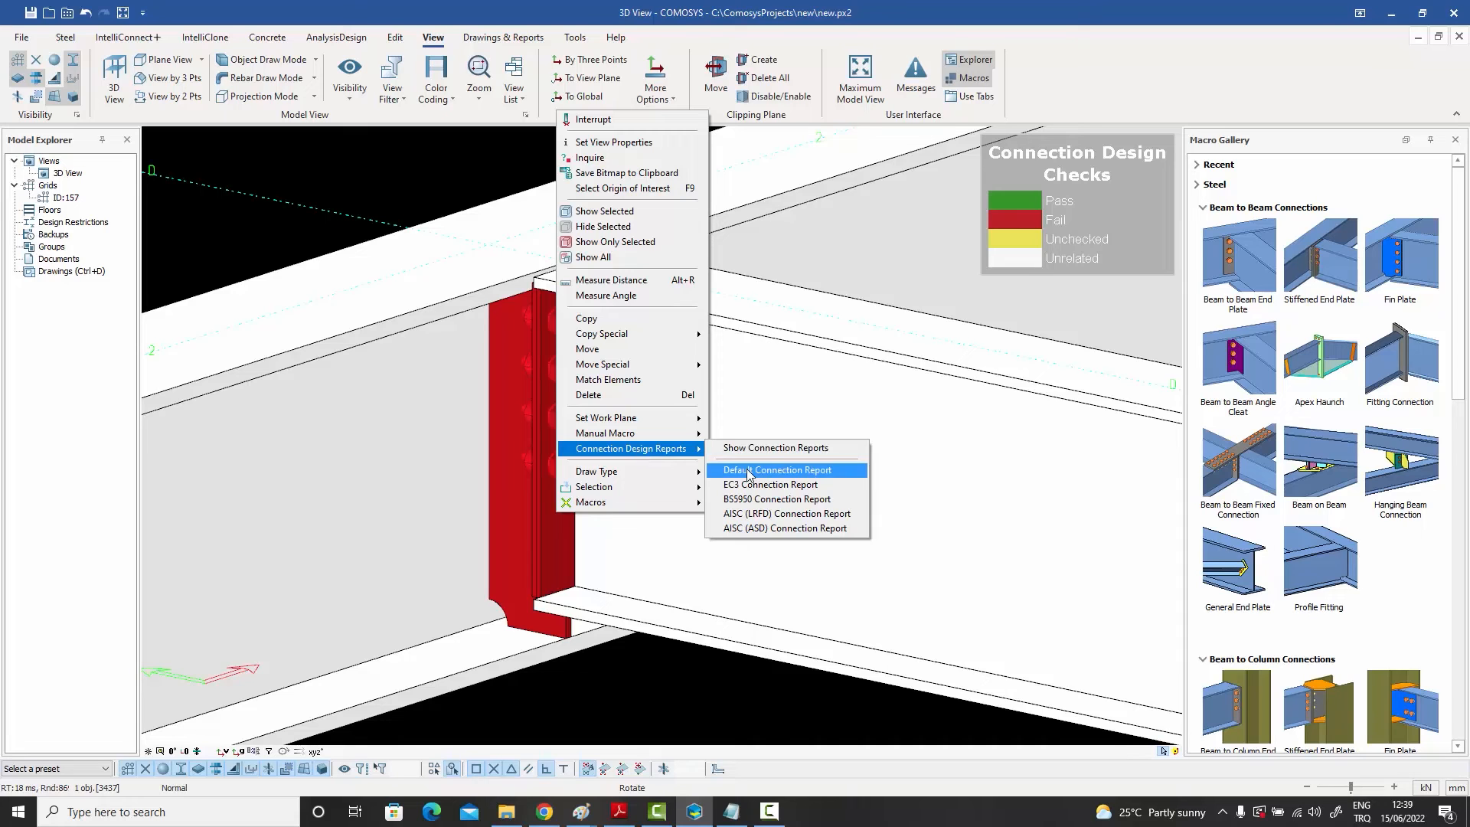
left_click(749, 472)
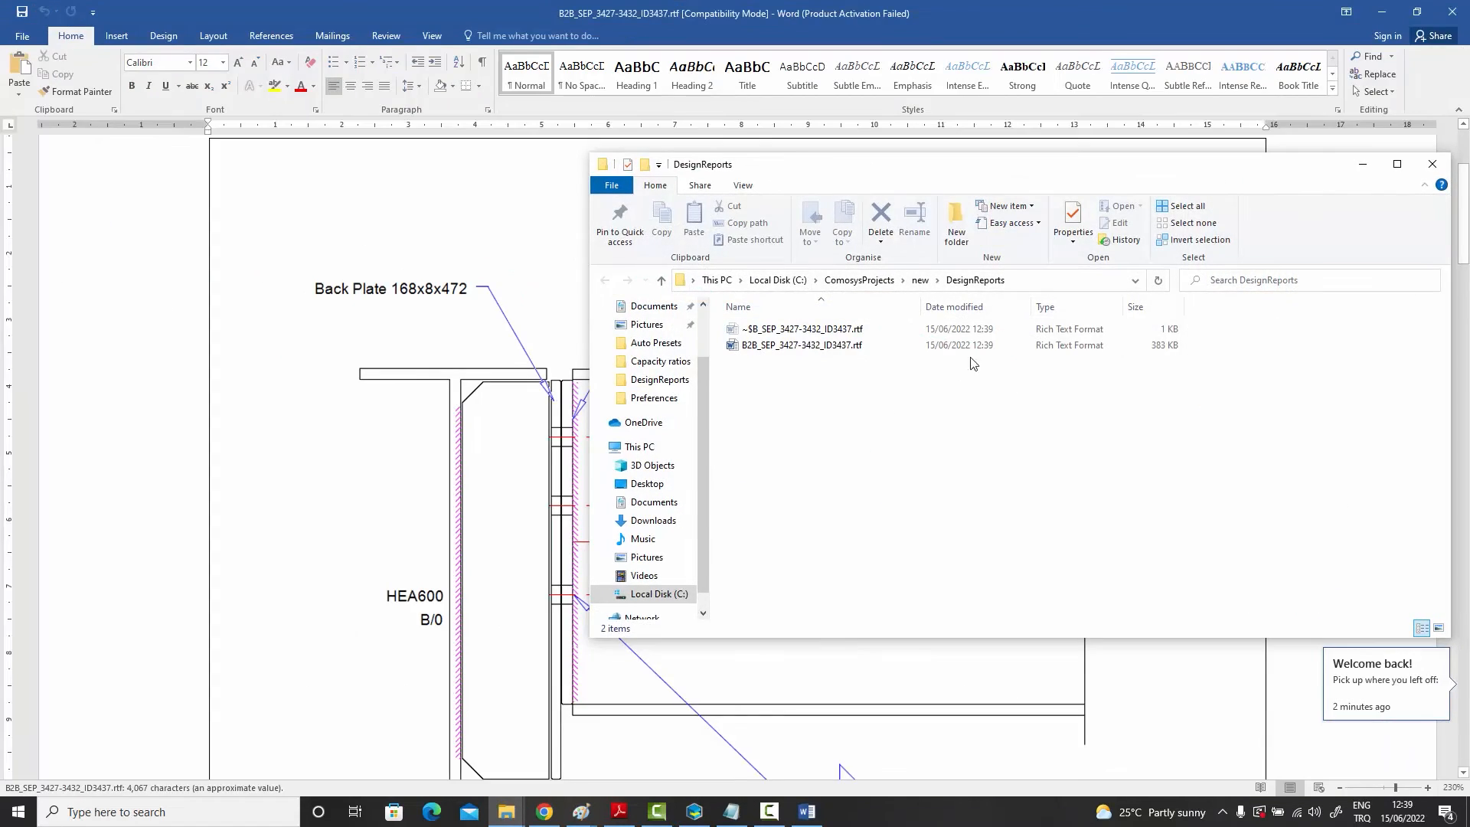
left_click(1431, 163)
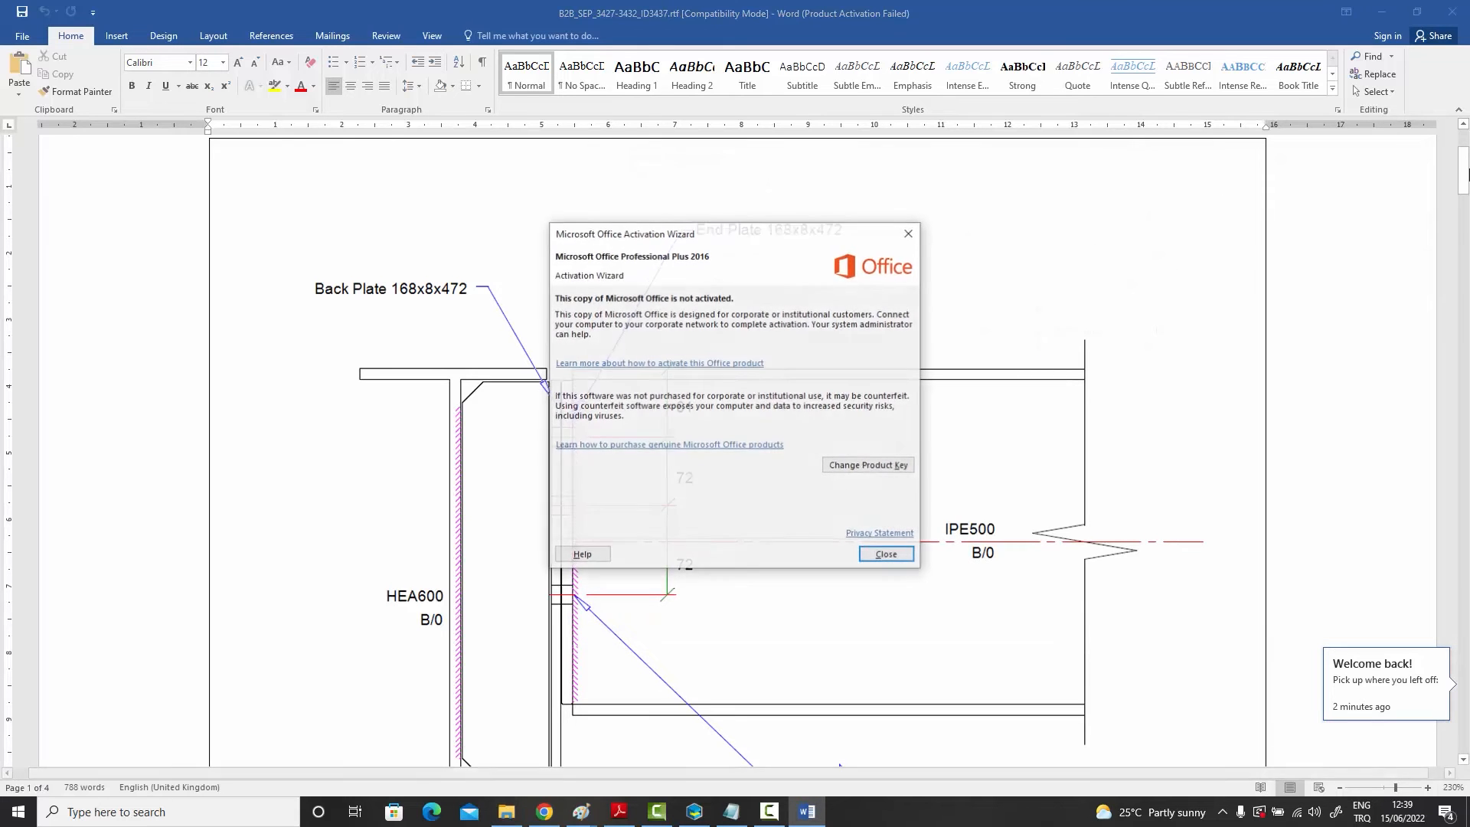
left_click(888, 553)
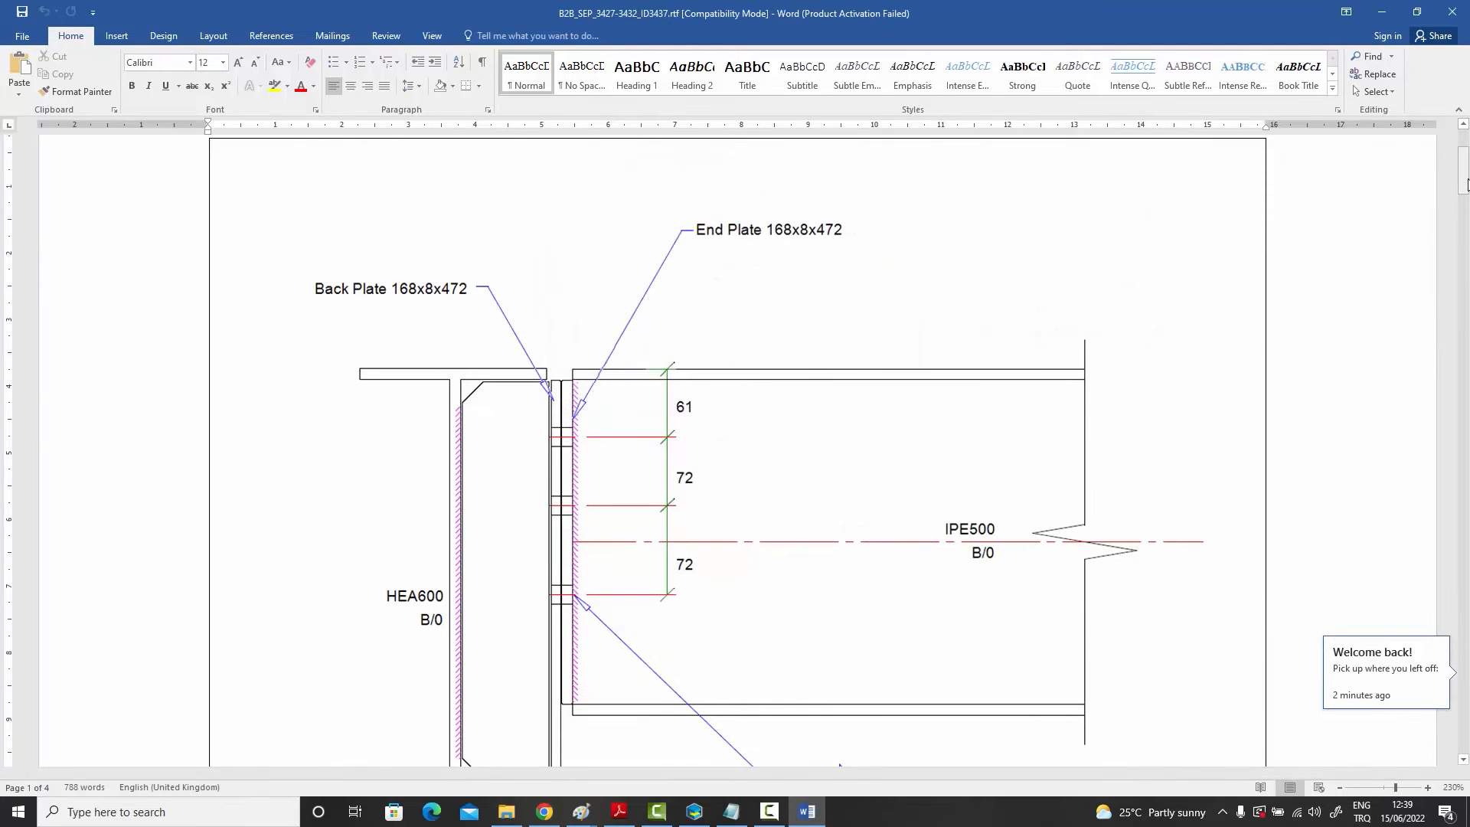
Step: Scroll through the report's end plate and back plate shear checks, then close the report
mouse_move(1463, 183)
left_mouse_down()
mouse_move(1428, 407)
mouse_move(1428, 519)
left_mouse_up()
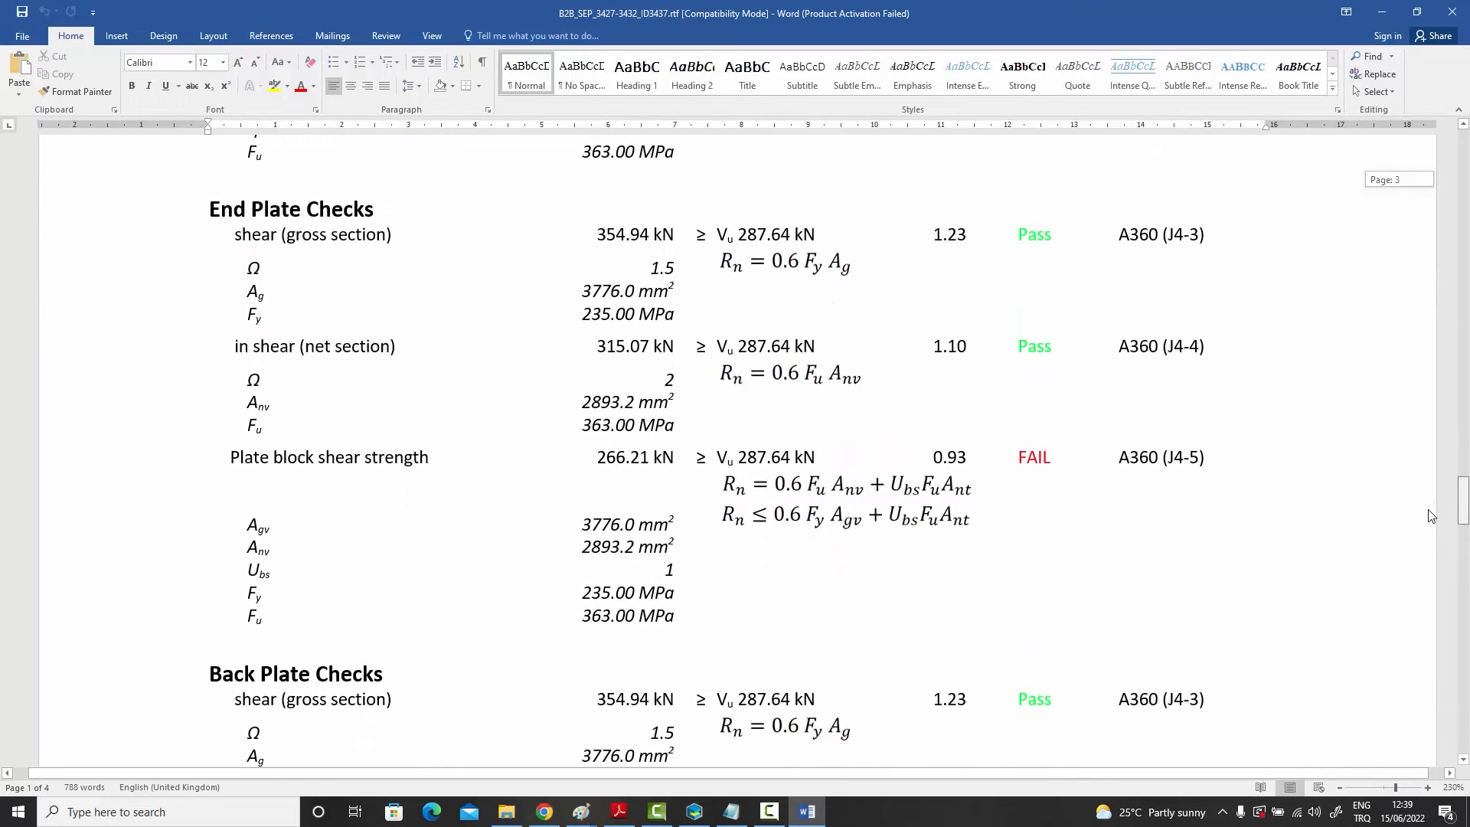
scroll(1431, 520, "down", 5)
scroll(1431, 543, "down", 2)
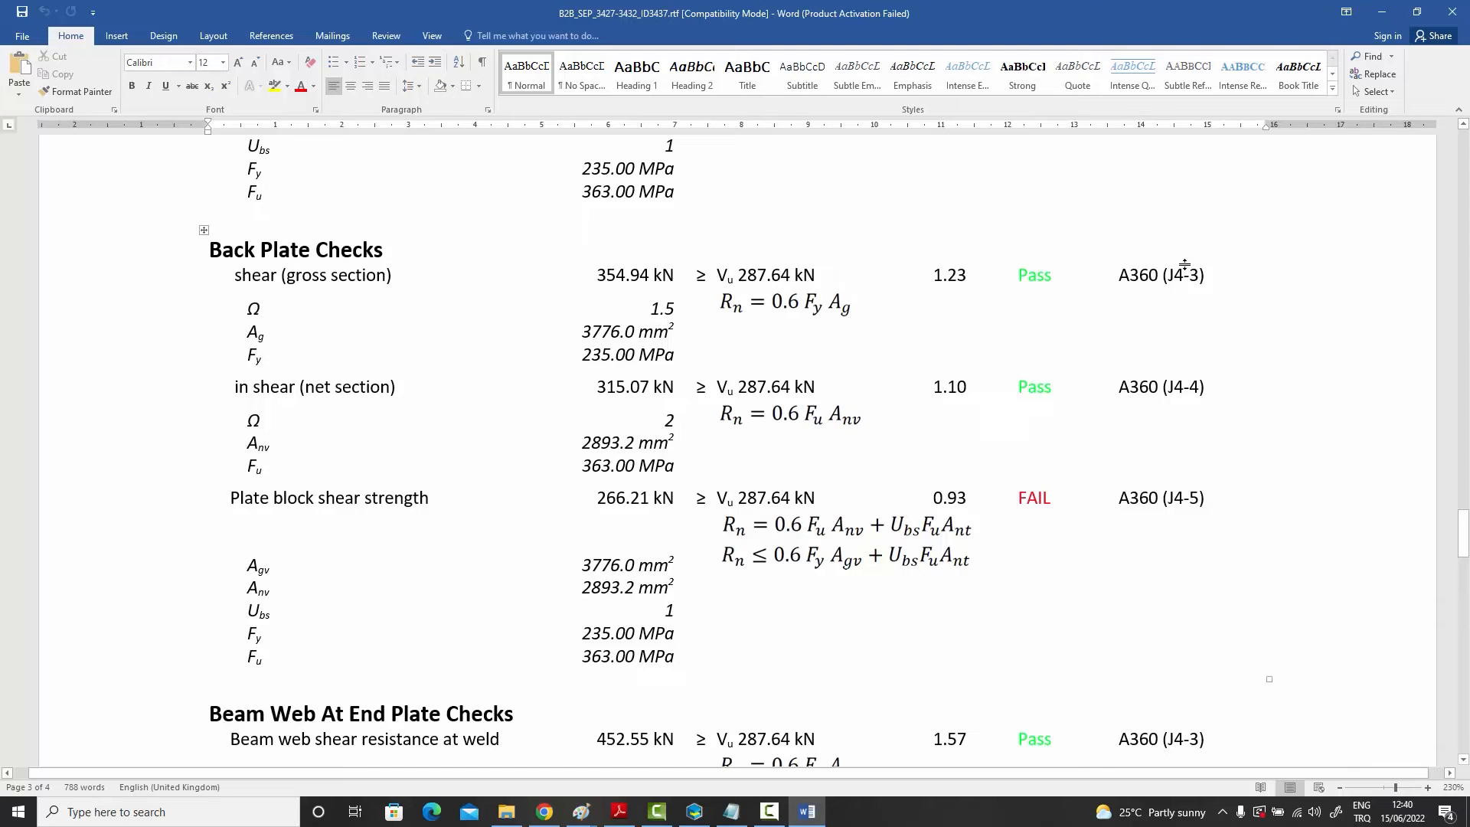
left_click(1452, 14)
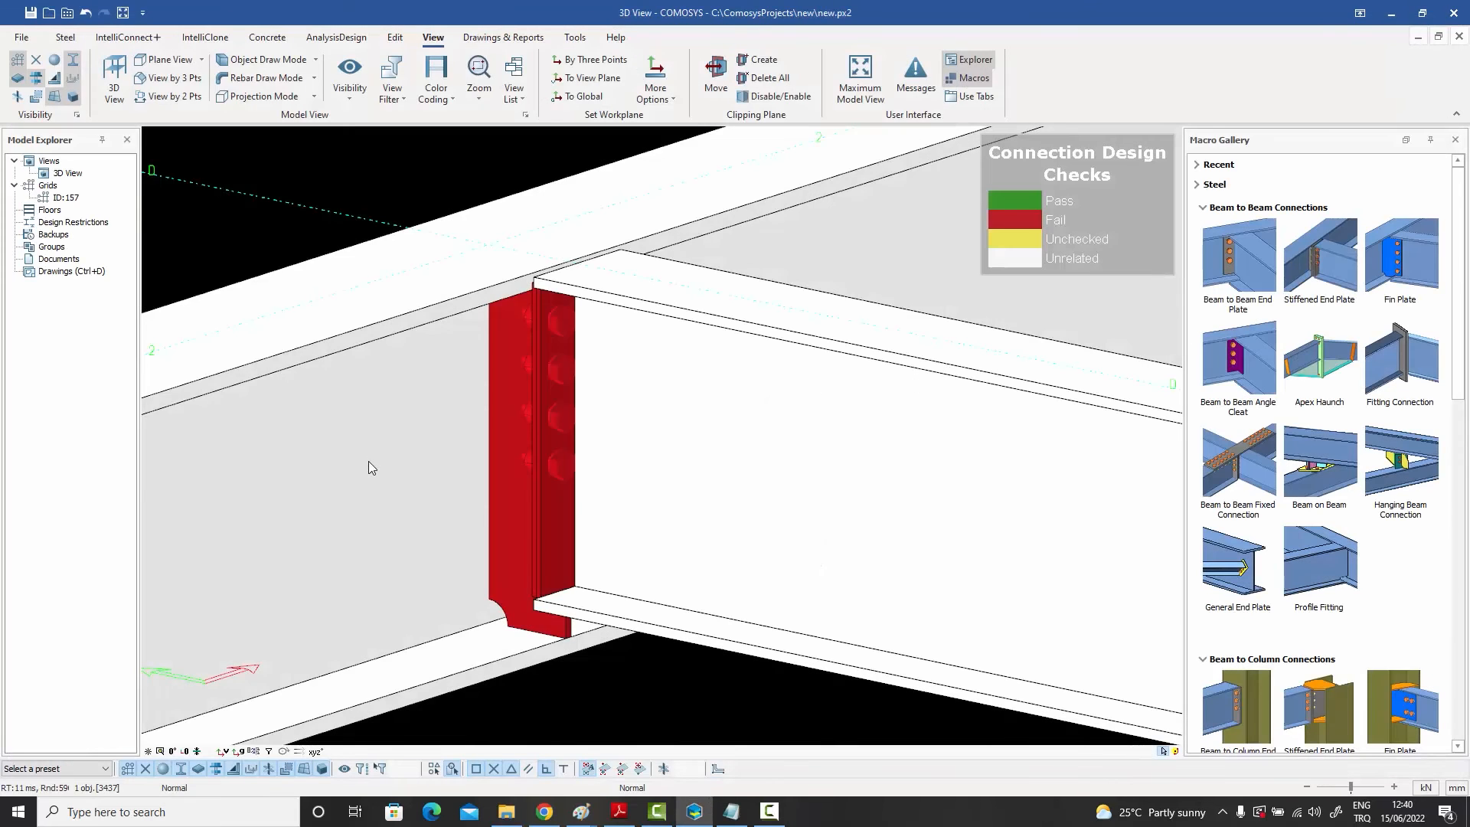
Step: Set the stiffened end plate connection's two stiffener dimension fields on its figure to 12 mm
double_click(563, 523)
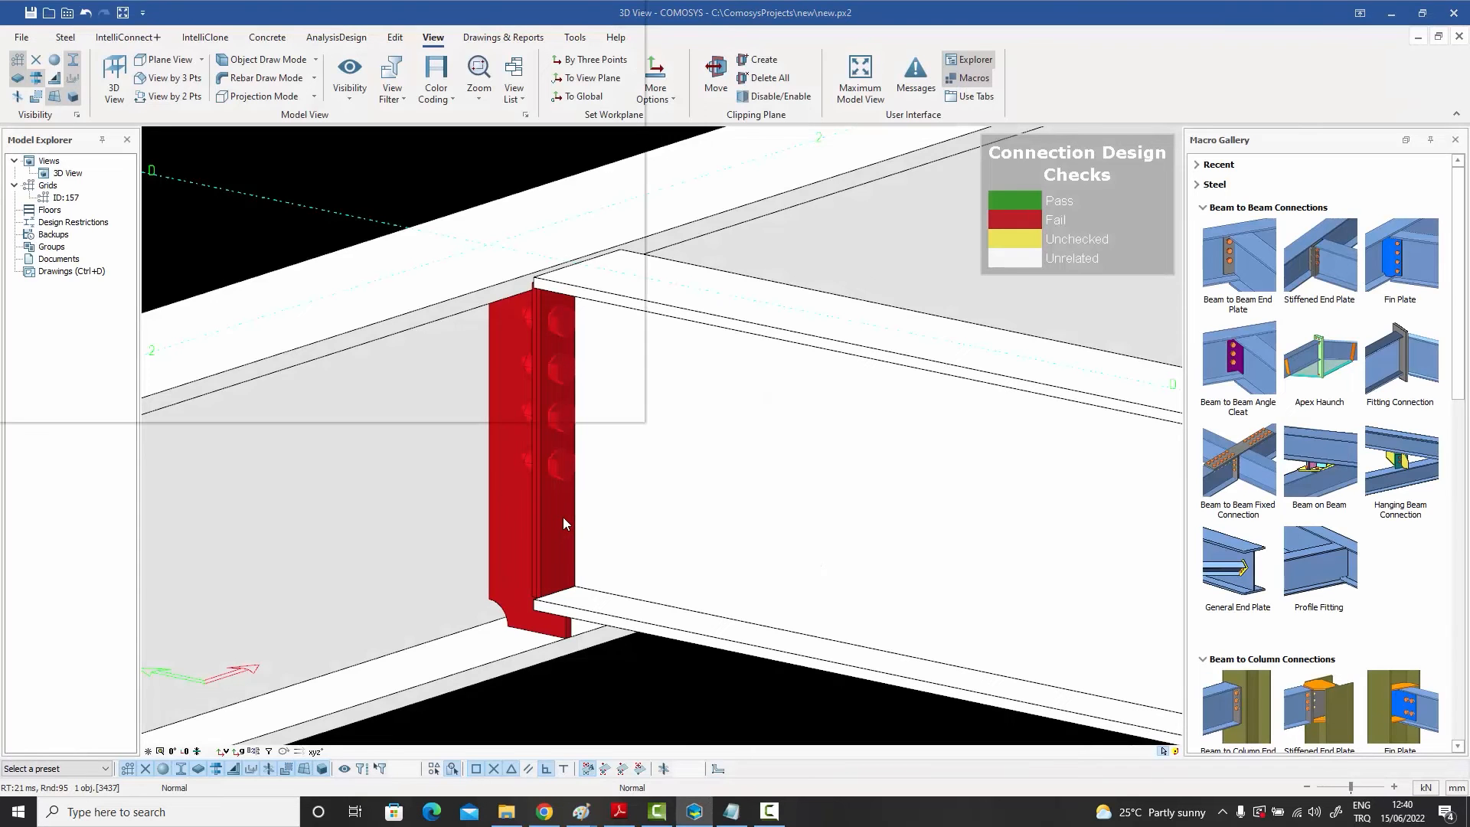
left_click_drag(253, 14, 1063, 103)
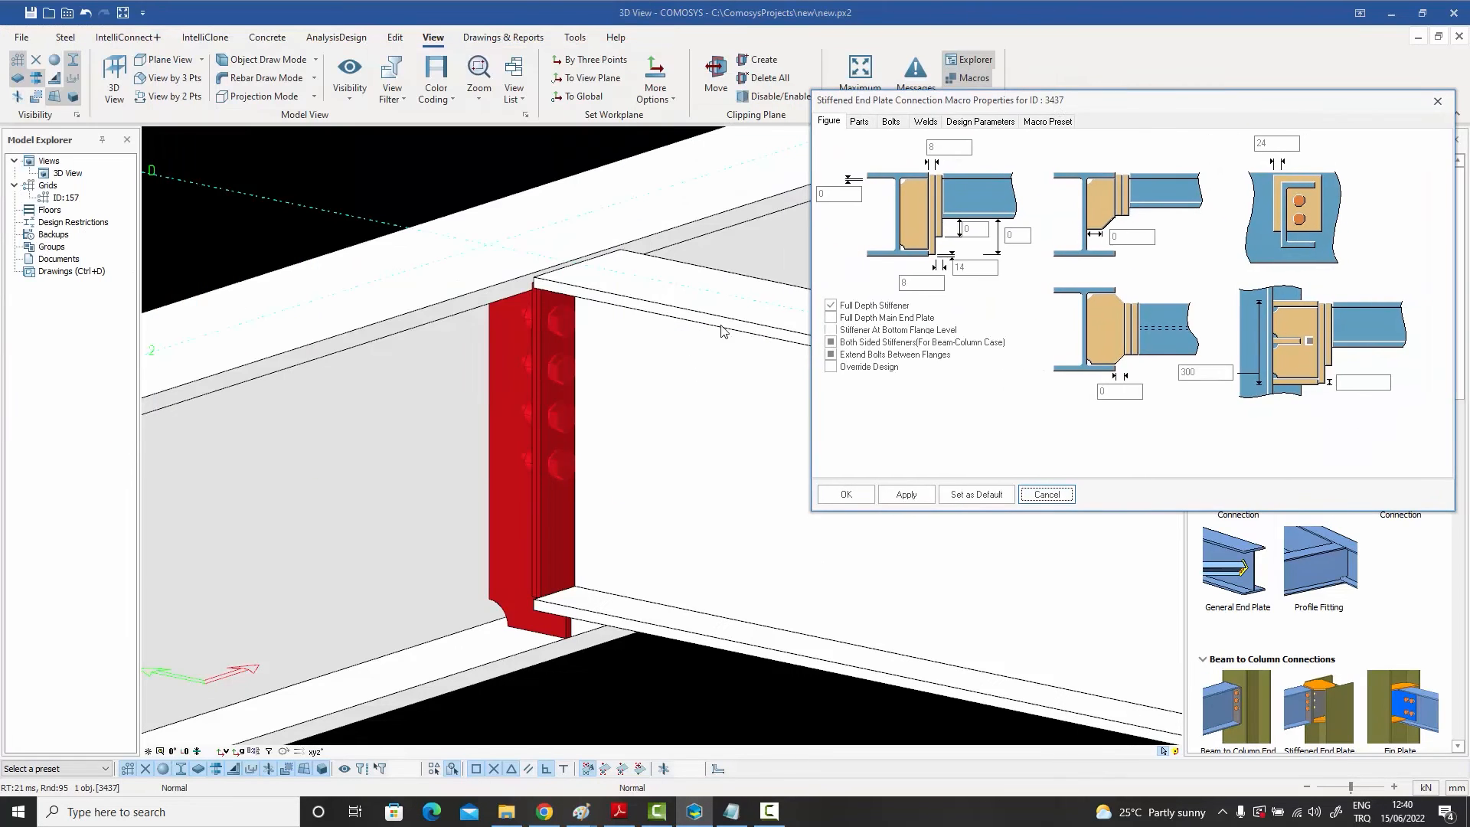
double_click(947, 147)
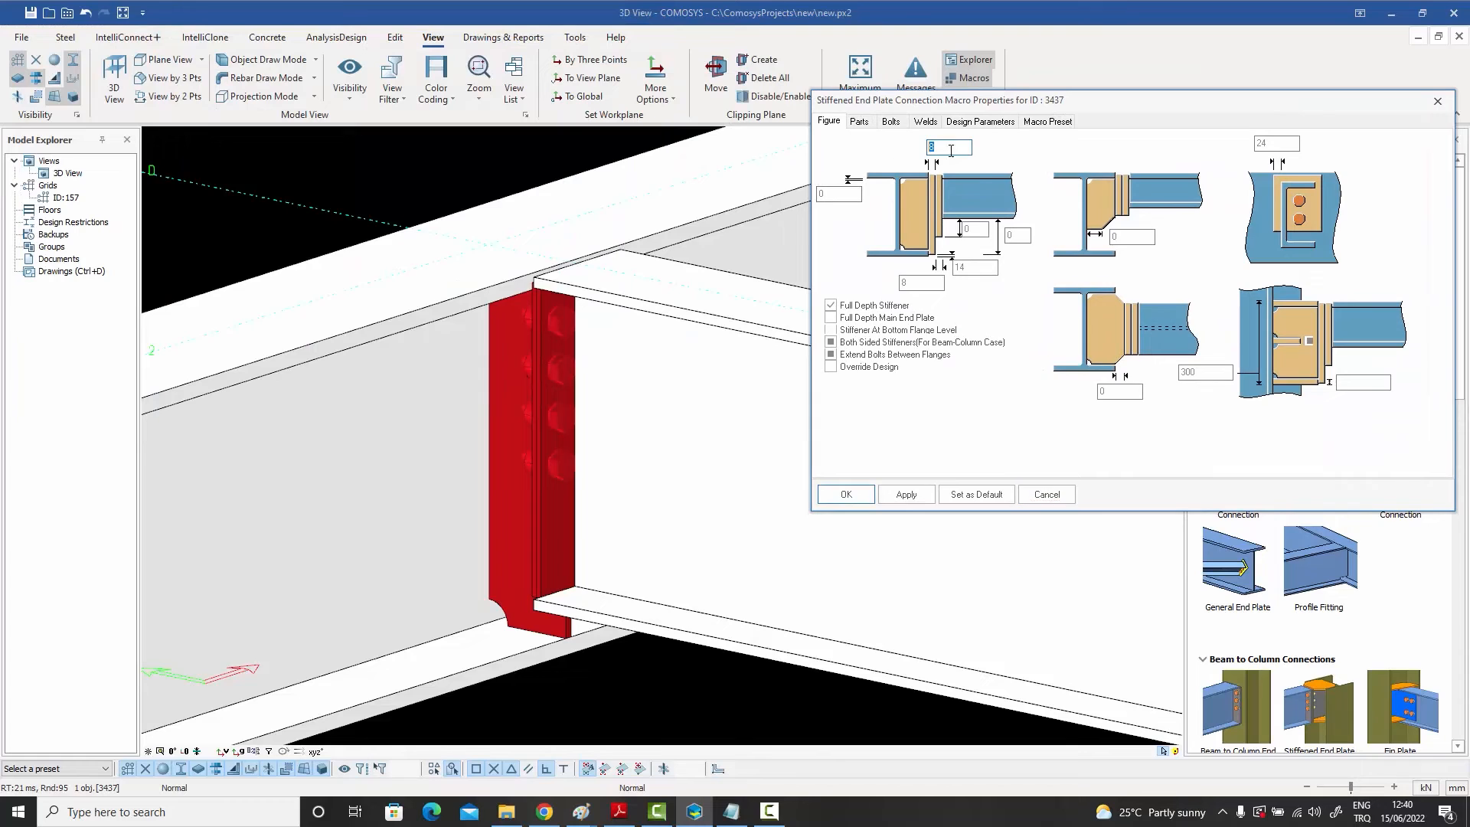
type("12")
double_click(931, 284)
type("12")
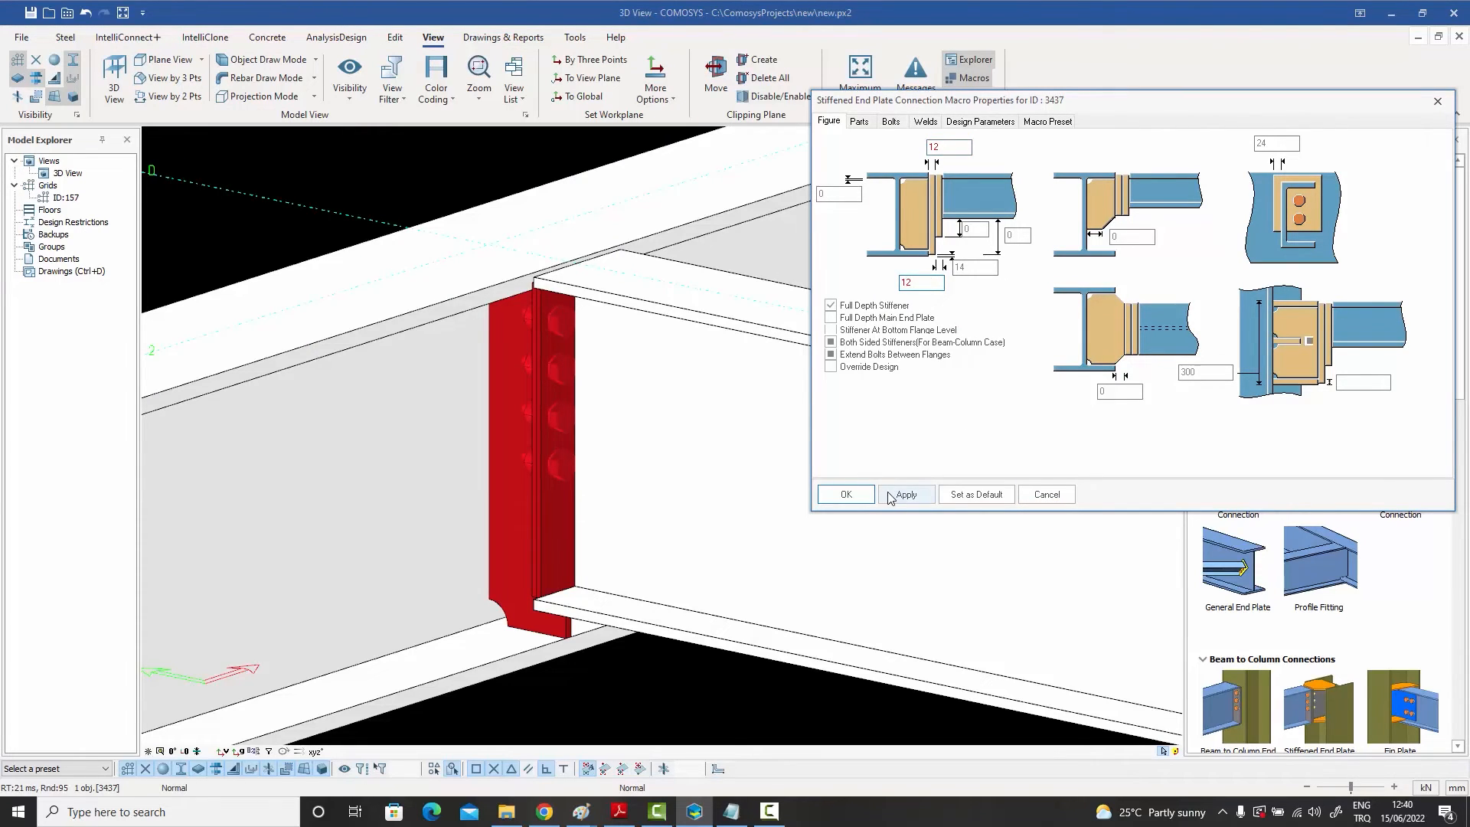
left_click(845, 494)
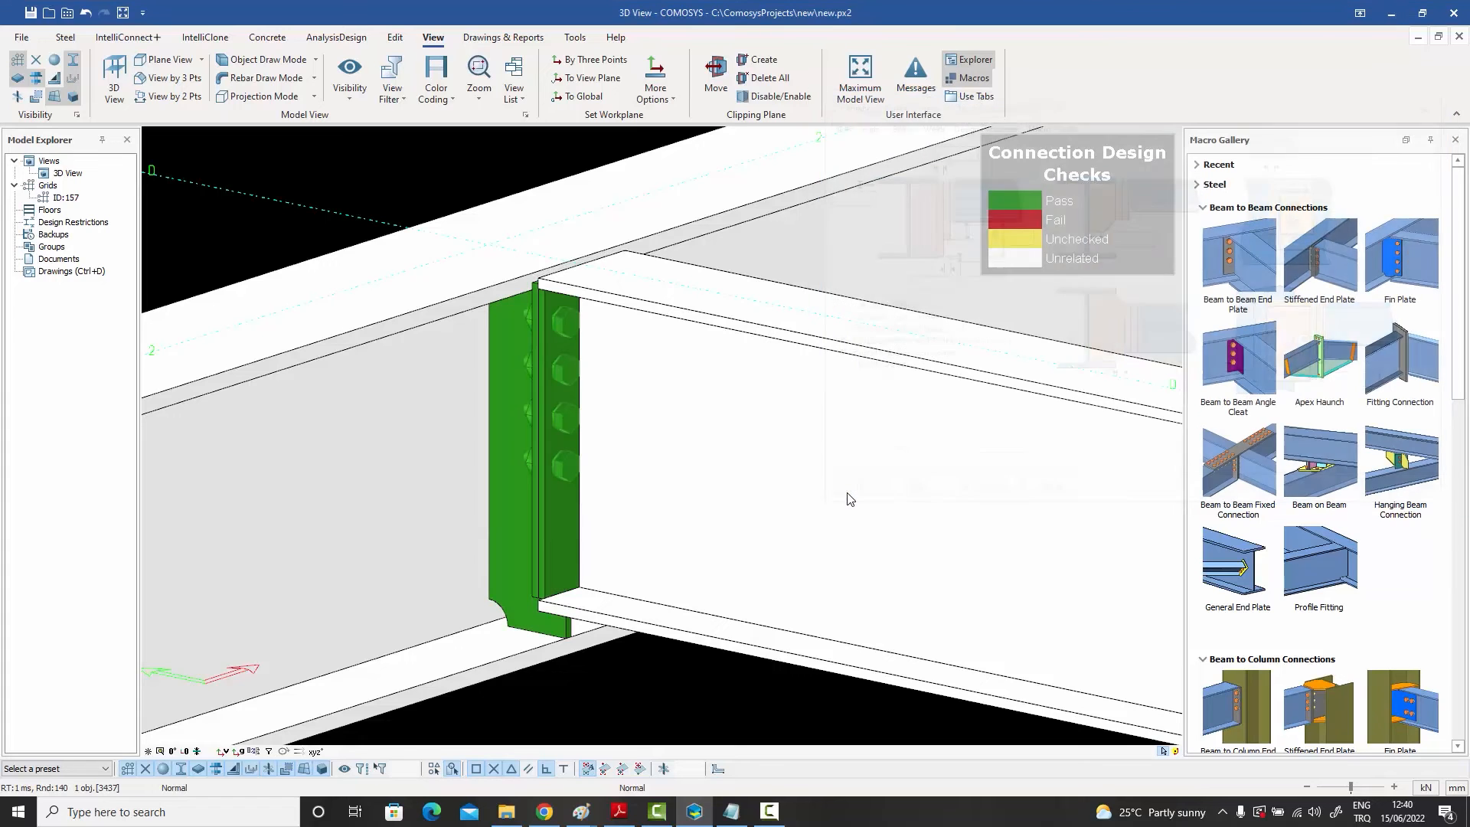
Step: Set the supported beam's shear capacity ratio to 1 in its Detailing Definitions and confirm
left_click(474, 154)
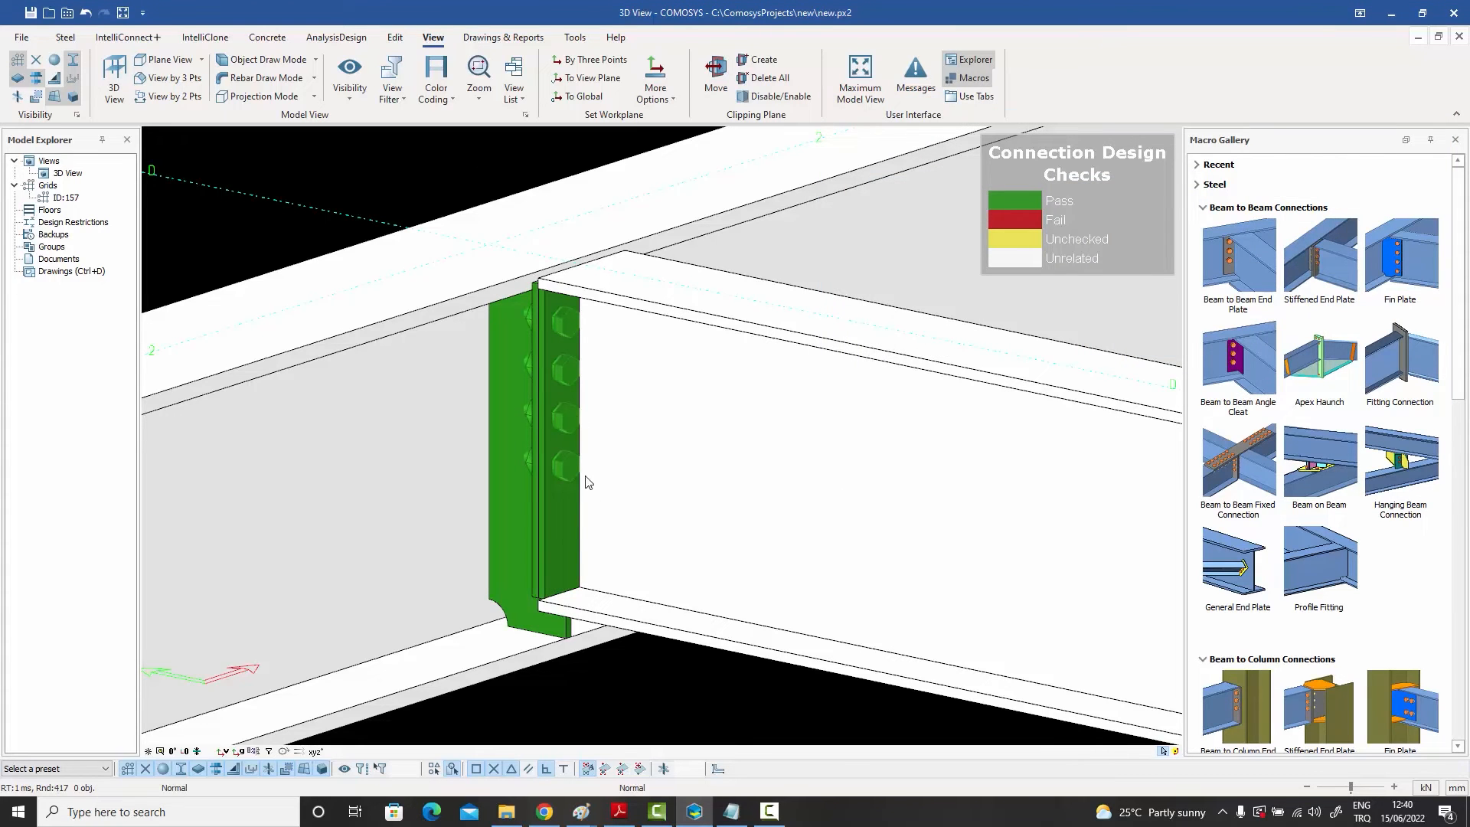
double_click(729, 508)
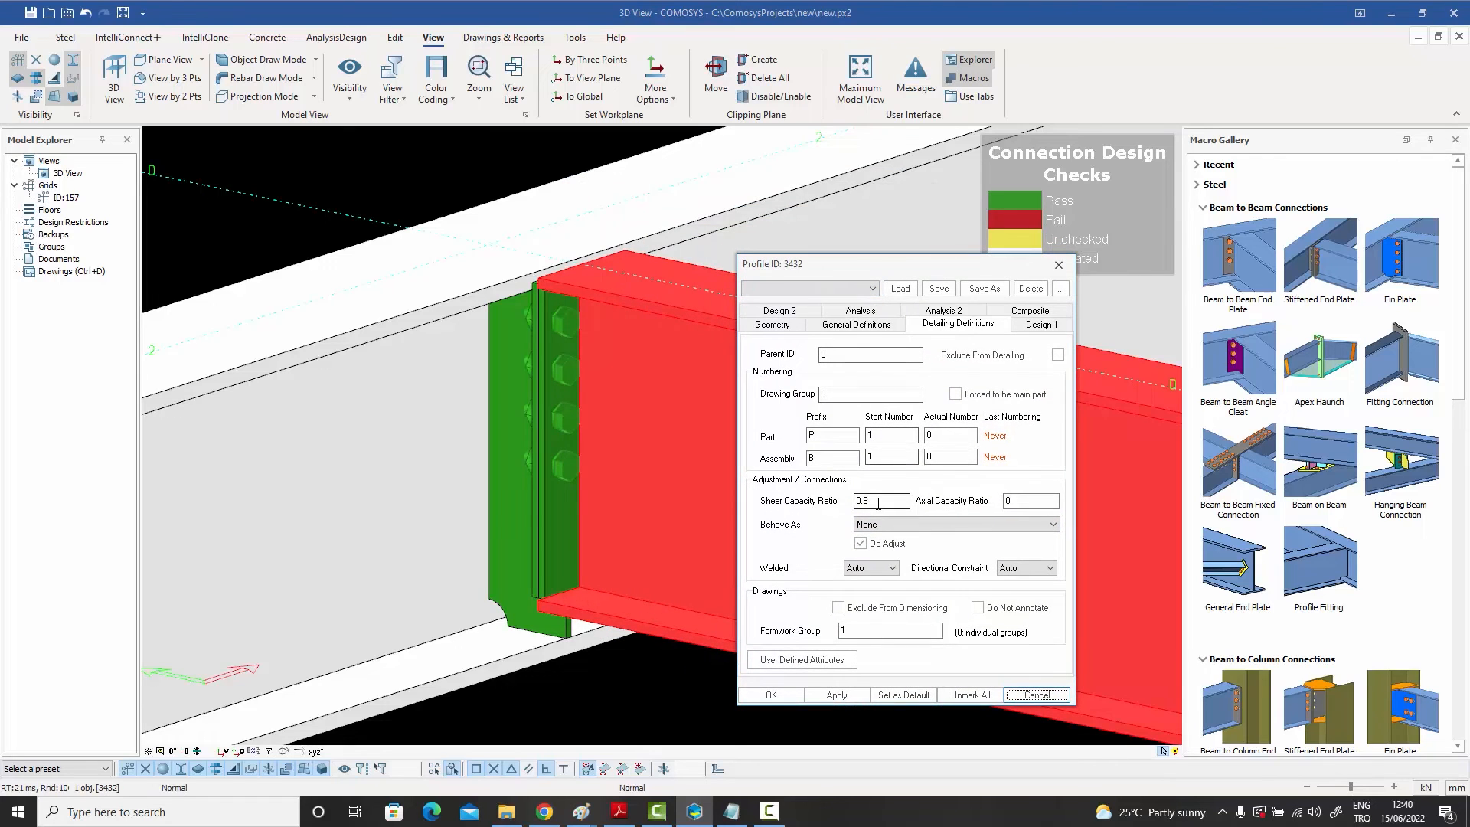
left_click_drag(880, 500, 816, 500)
type("1")
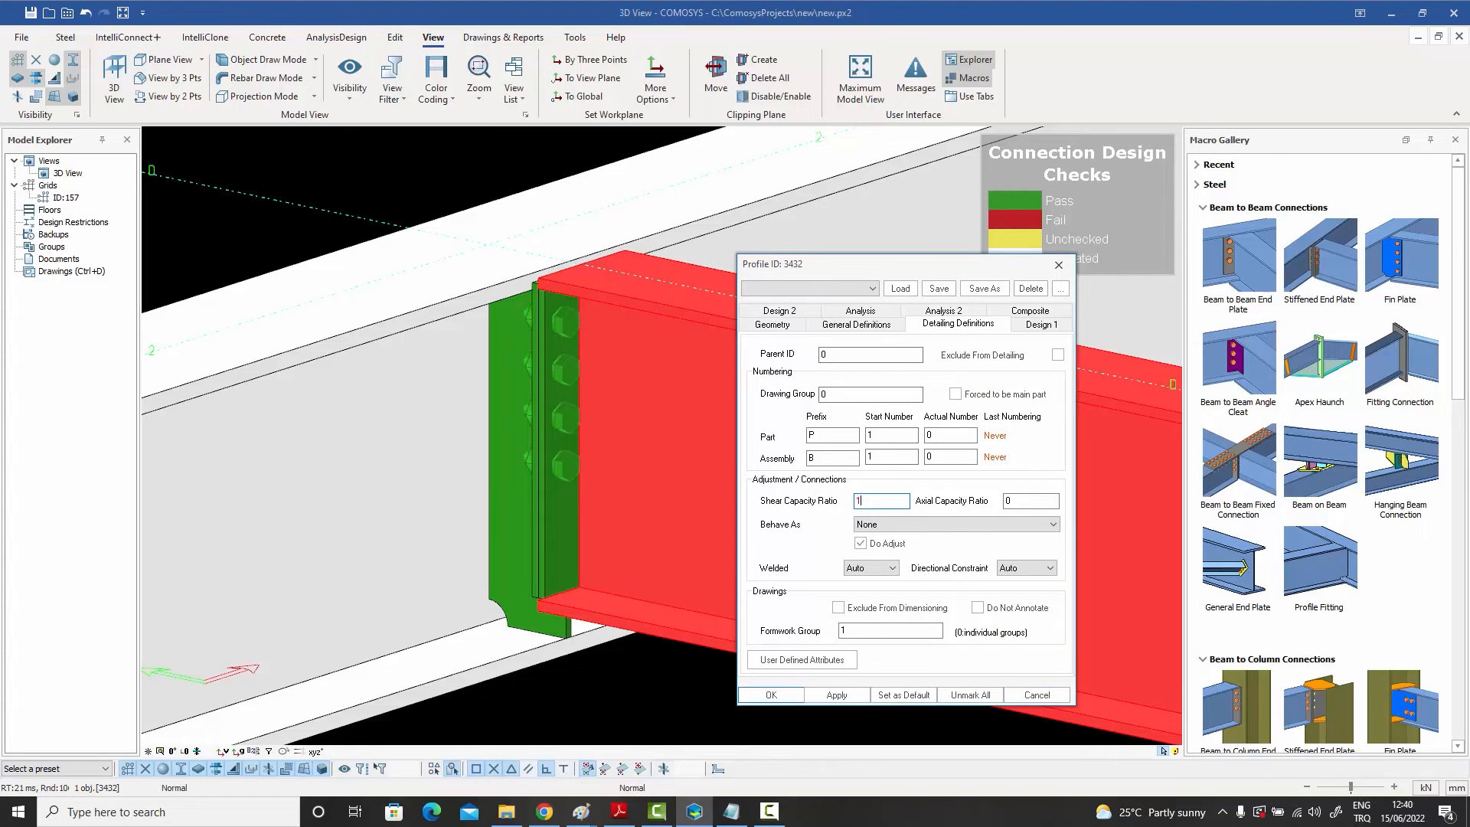
left_click(771, 694)
left_click(648, 702)
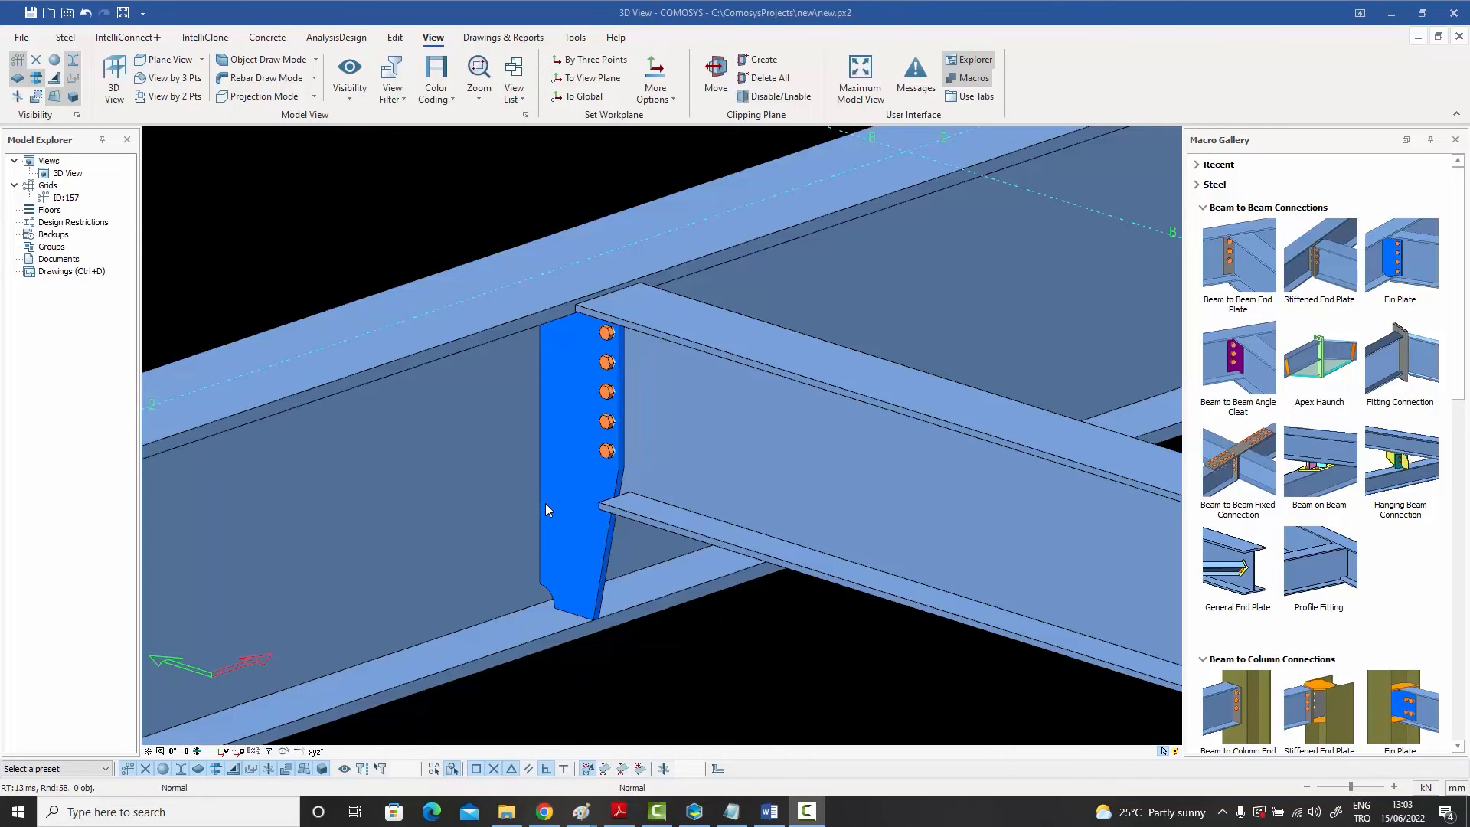
Step: Open another beam's properties to inspect its shear capacity ratio, then cancel
double_click(807, 475)
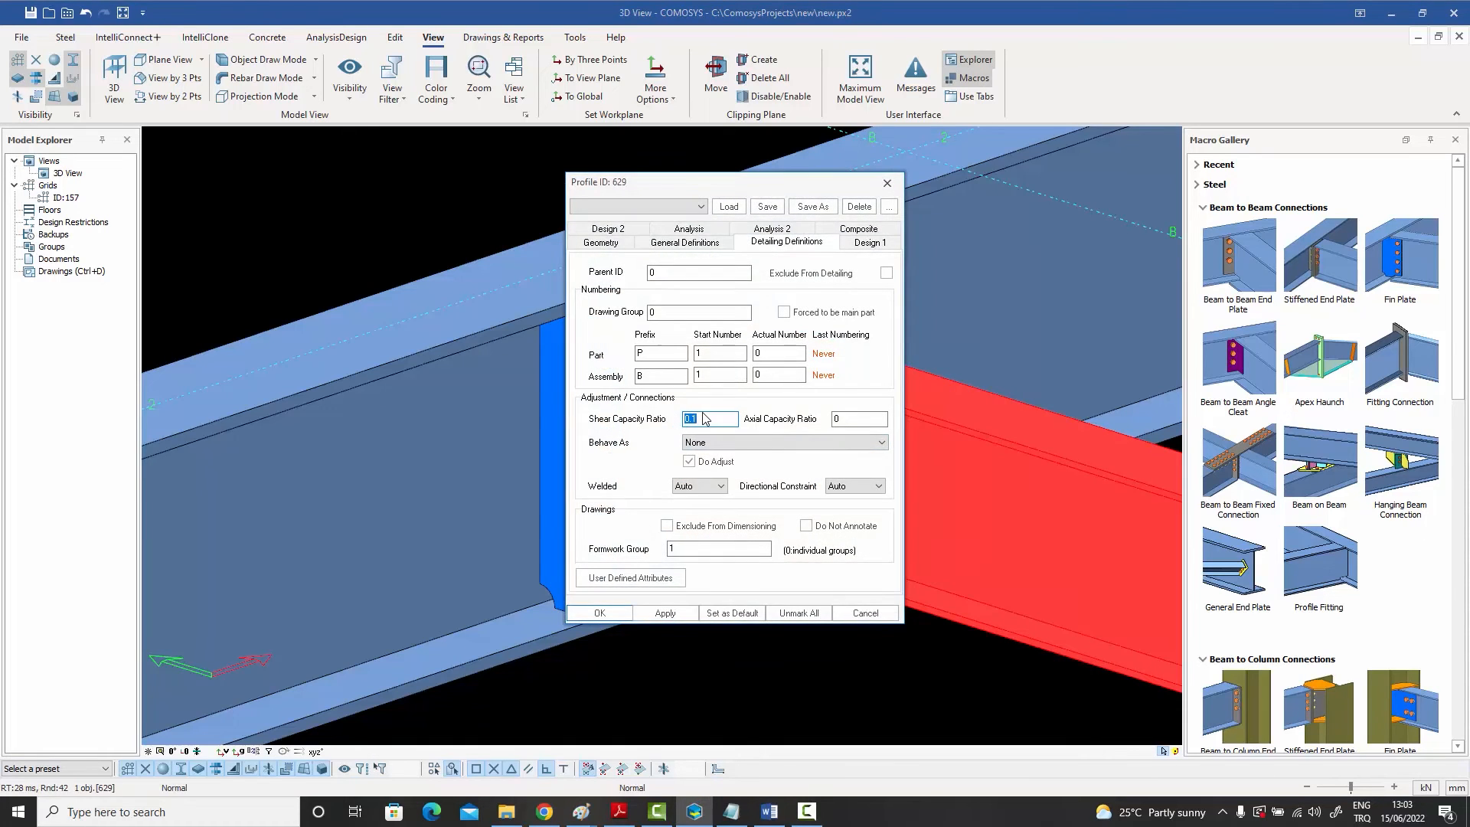
left_click_drag(708, 181, 908, 163)
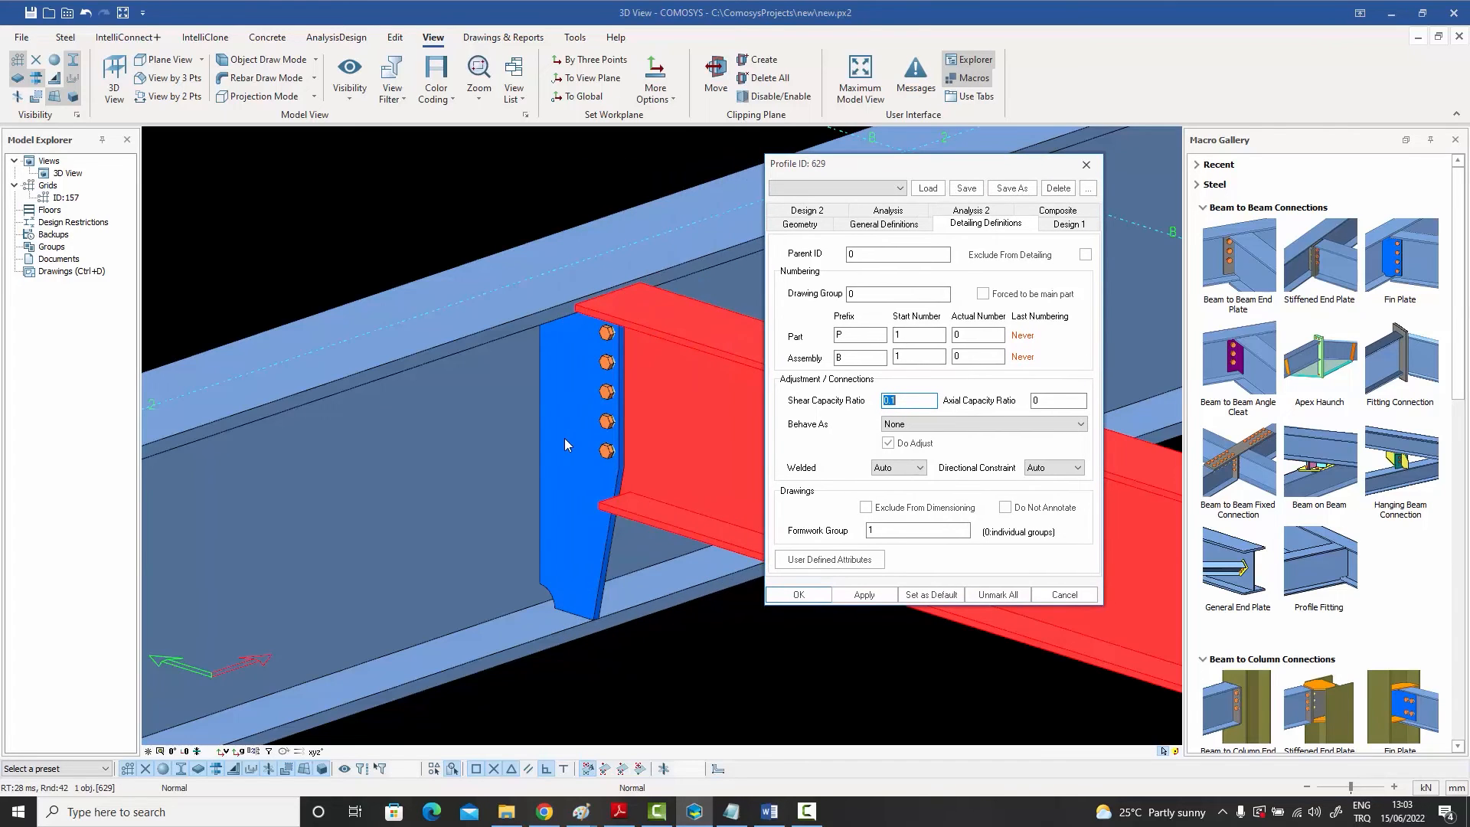
left_click(1063, 596)
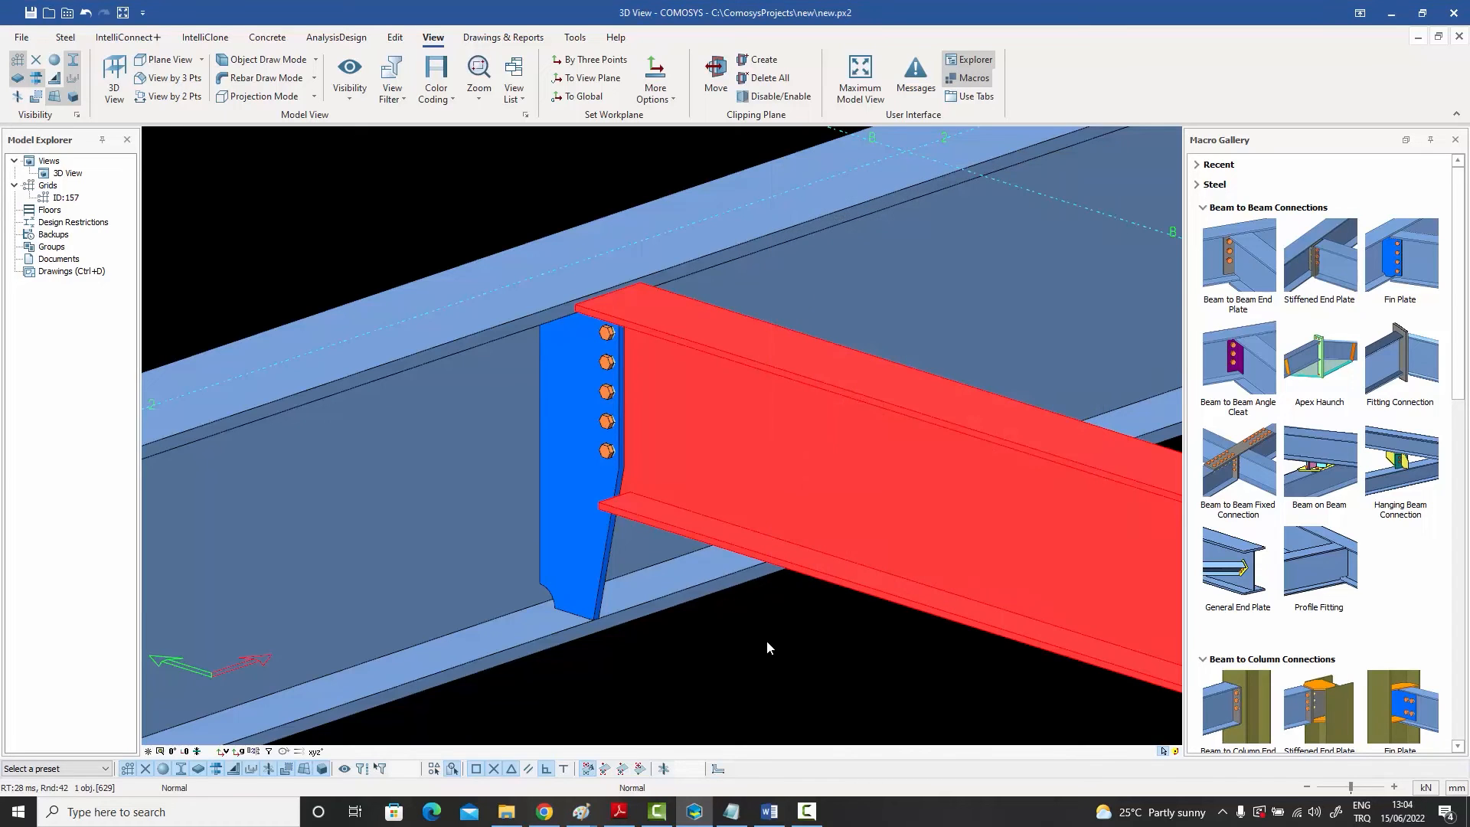
Step: Open the fin plate connection's properties and review its macro presets list, then cancel
double_click(581, 549)
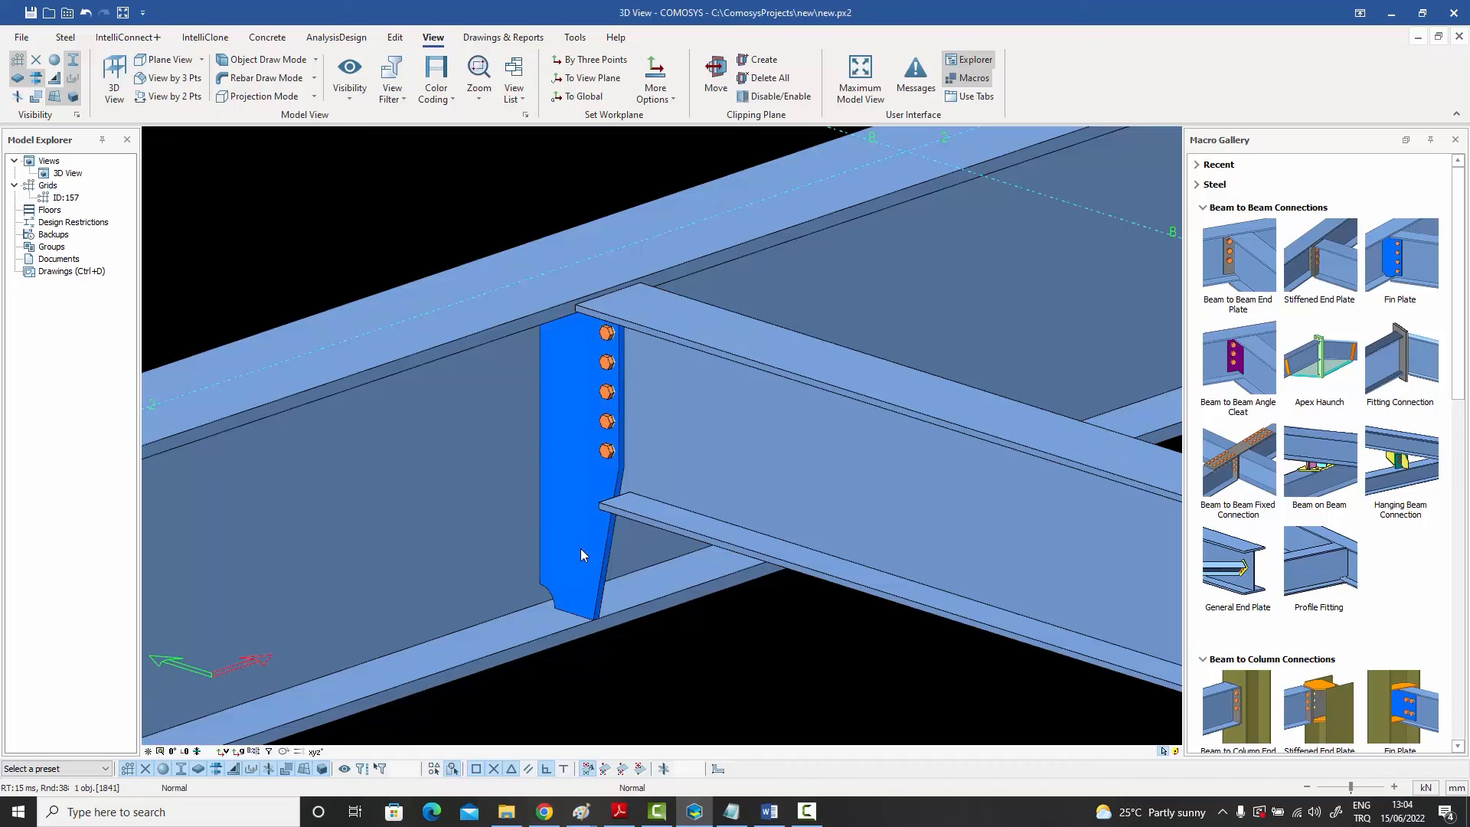
left_click_drag(337, 13, 999, 86)
left_click(865, 107)
left_click(853, 152)
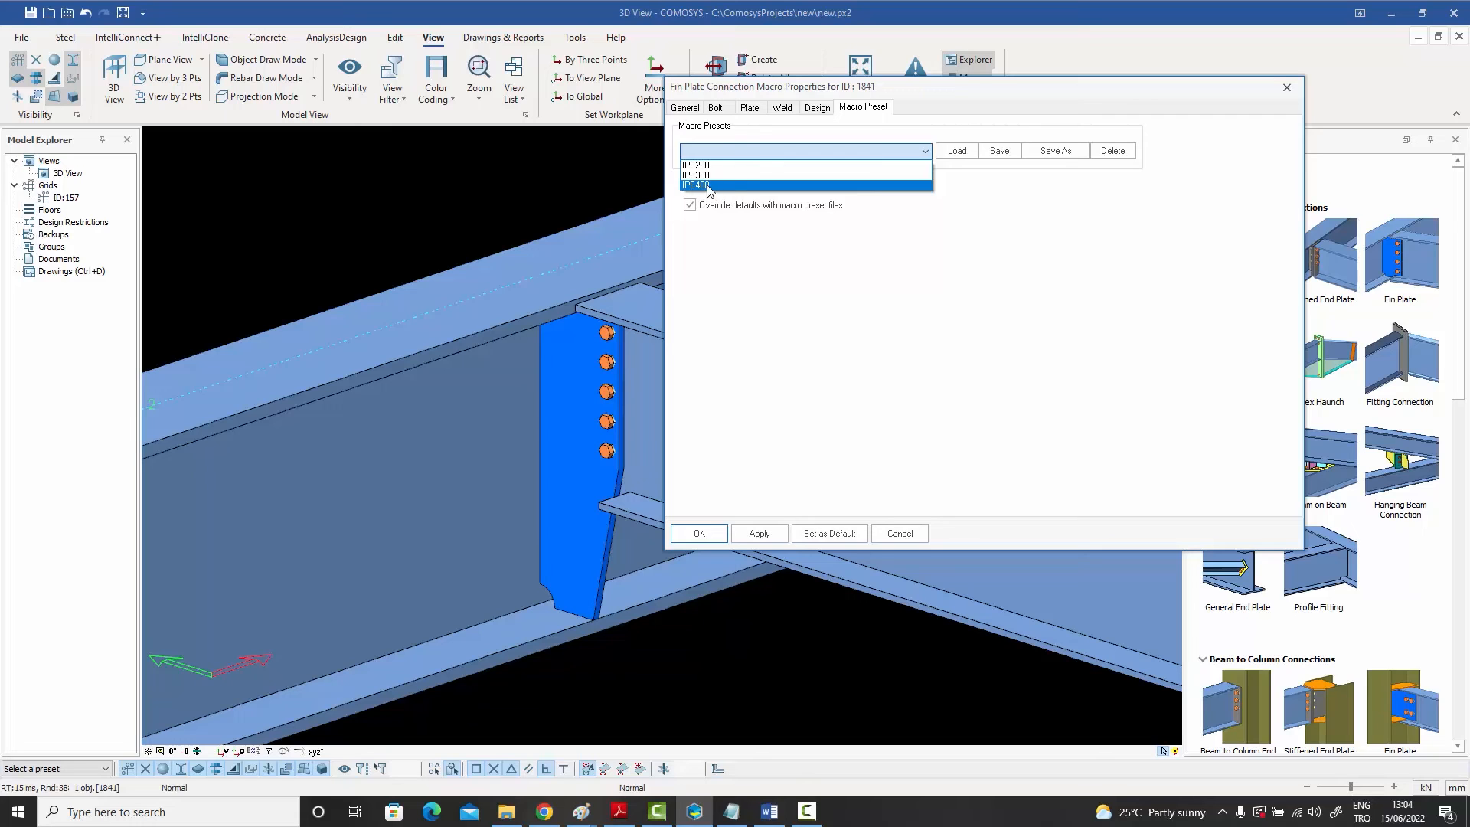
left_click(936, 568)
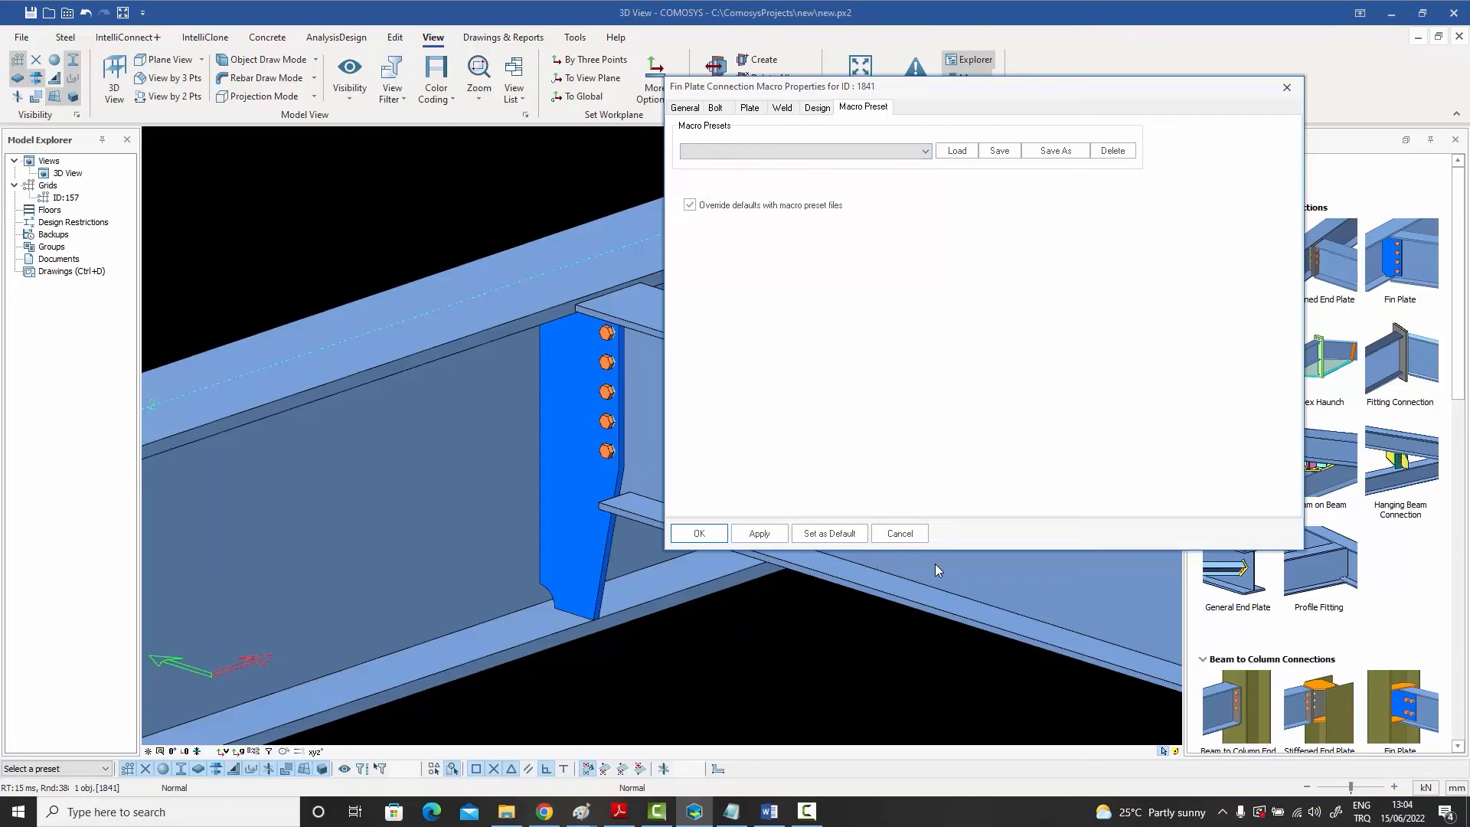
left_click(899, 533)
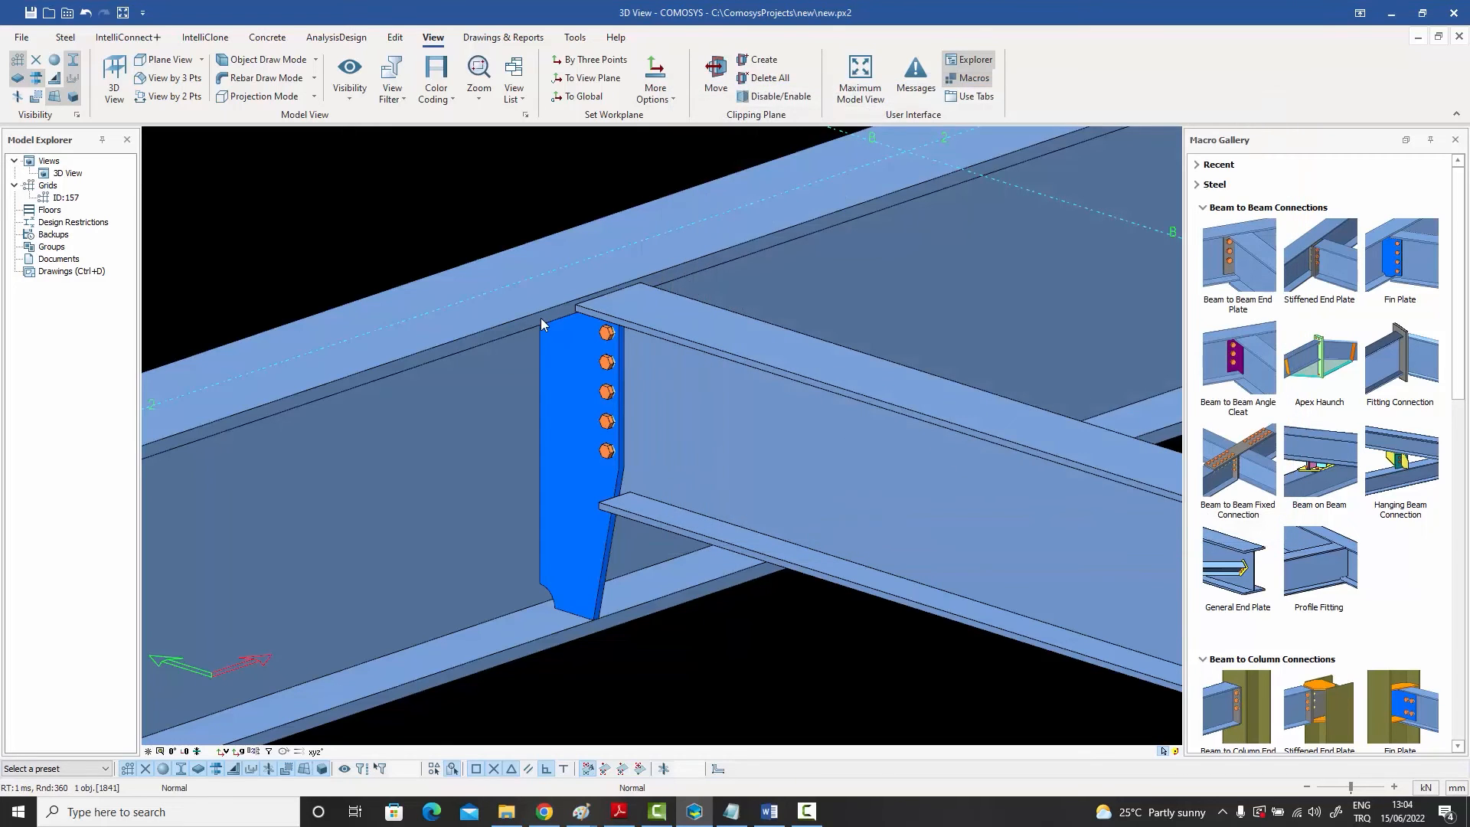
Step: Open the preferences folder and review the Fin Plate Connection Macro Preset Override file, then close it and the folder
left_click(68, 16)
scroll(840, 515, "down", 6)
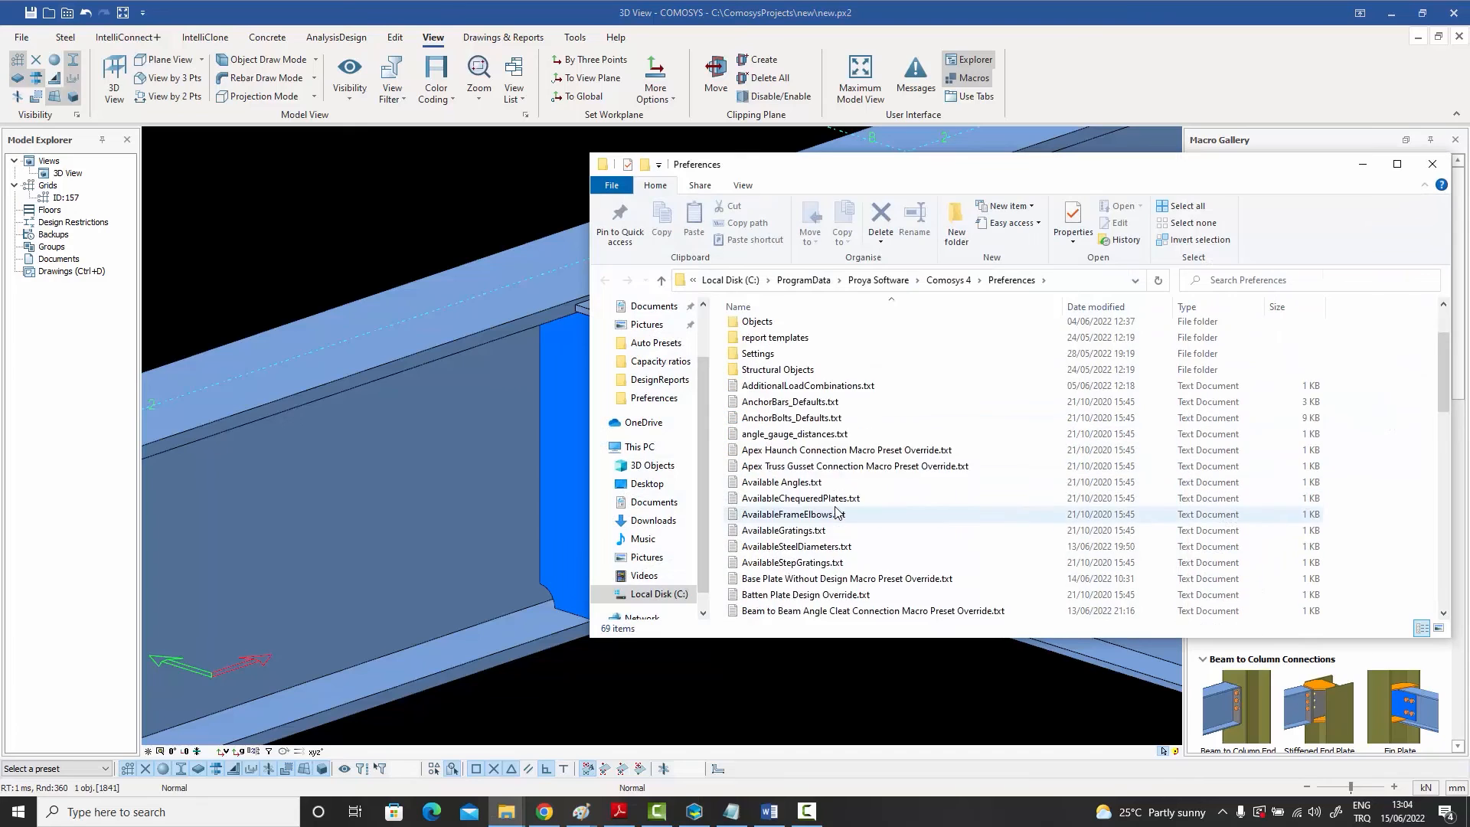
scroll(841, 515, "down", 2)
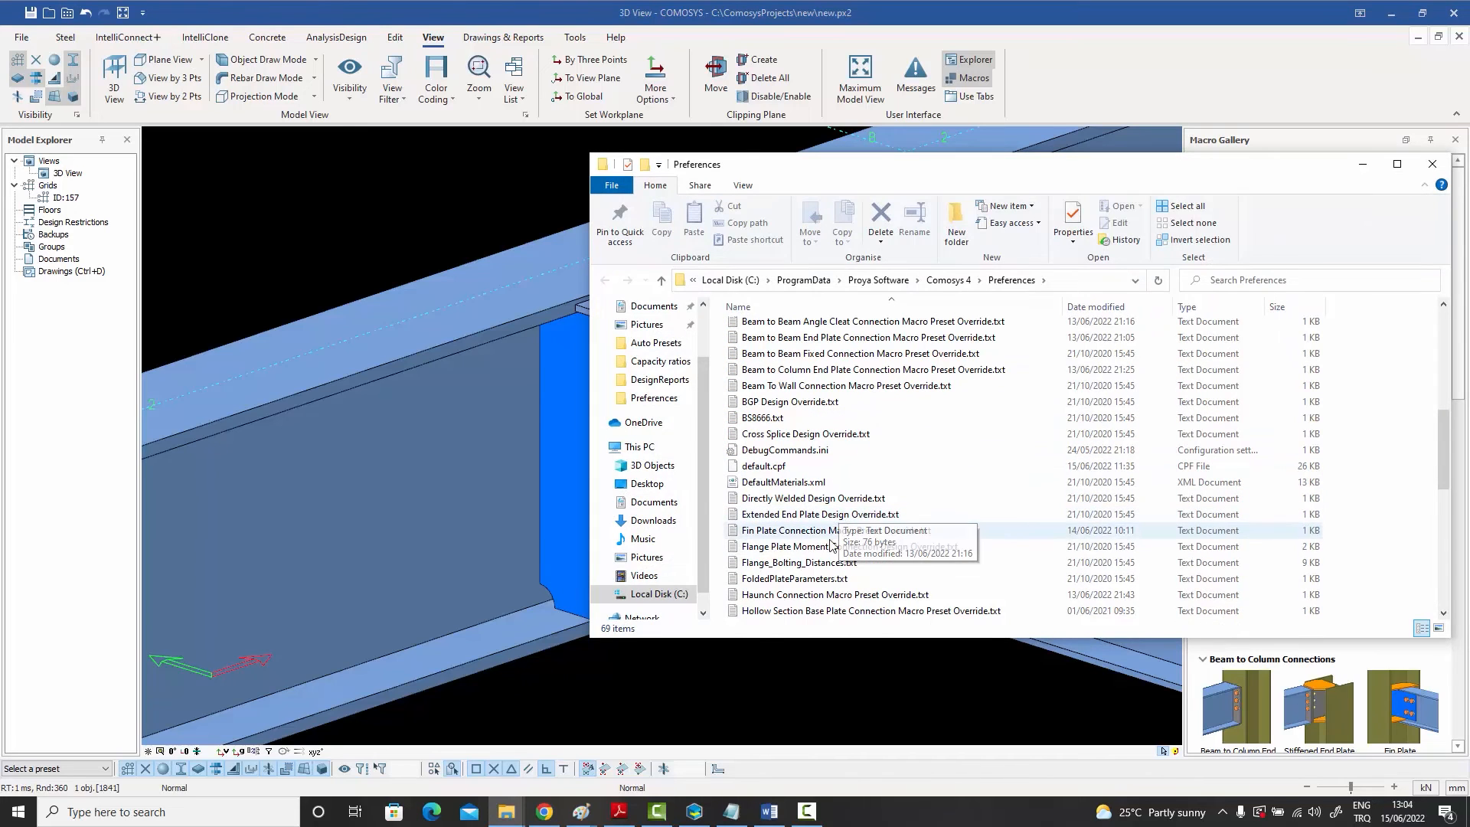
double_click(825, 538)
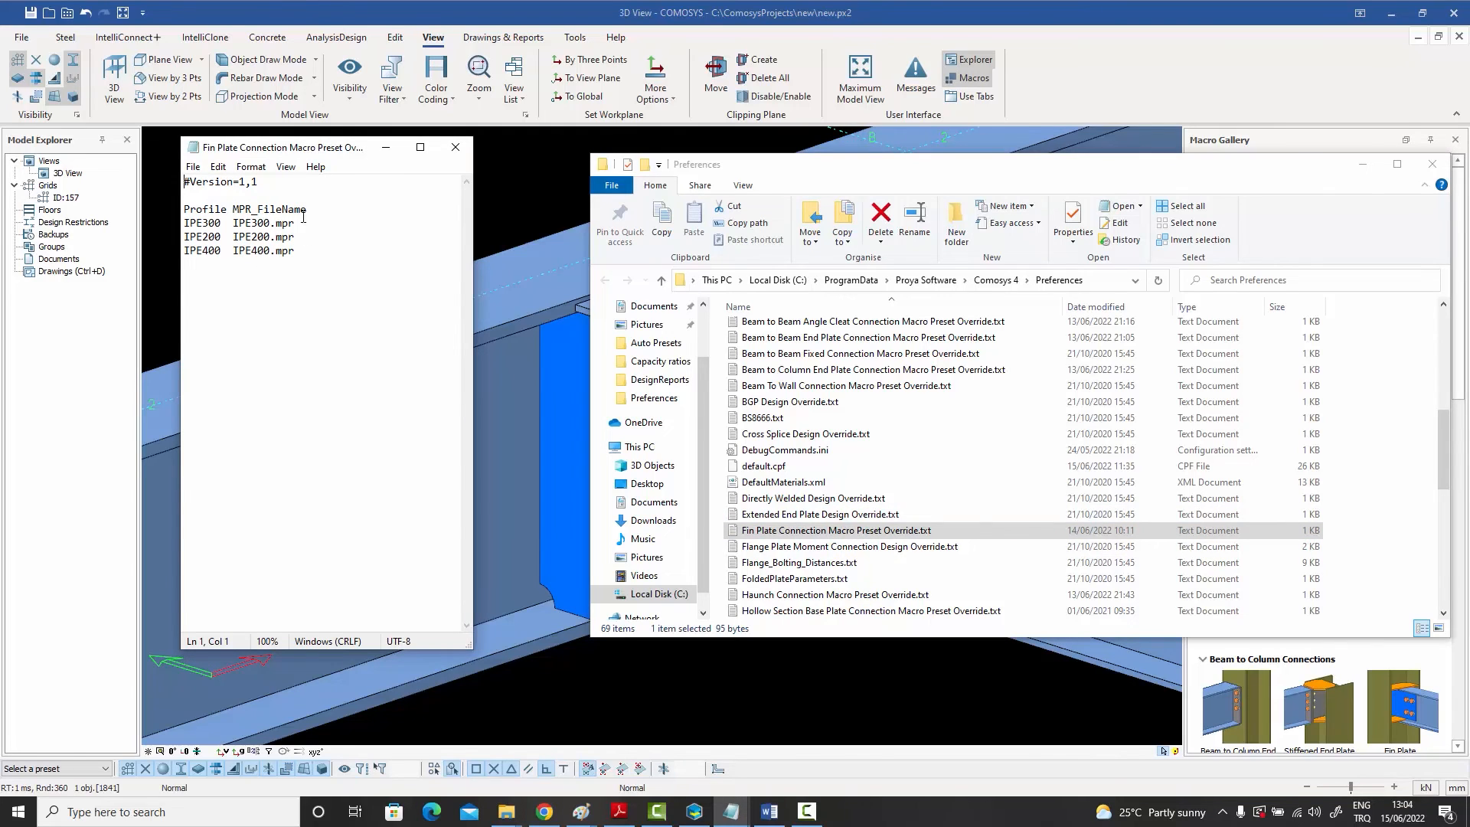
left_click(457, 148)
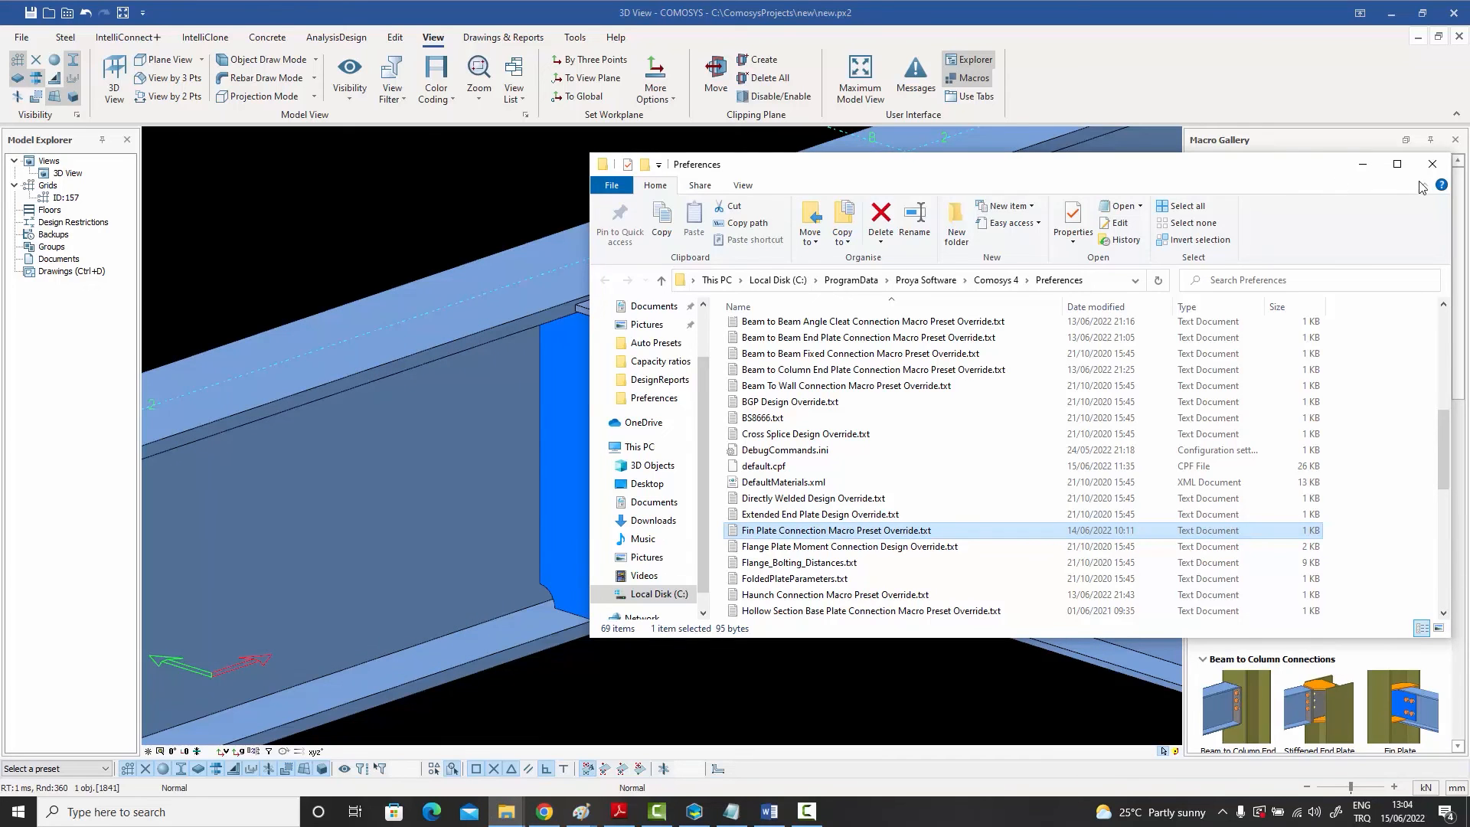
left_click(1432, 163)
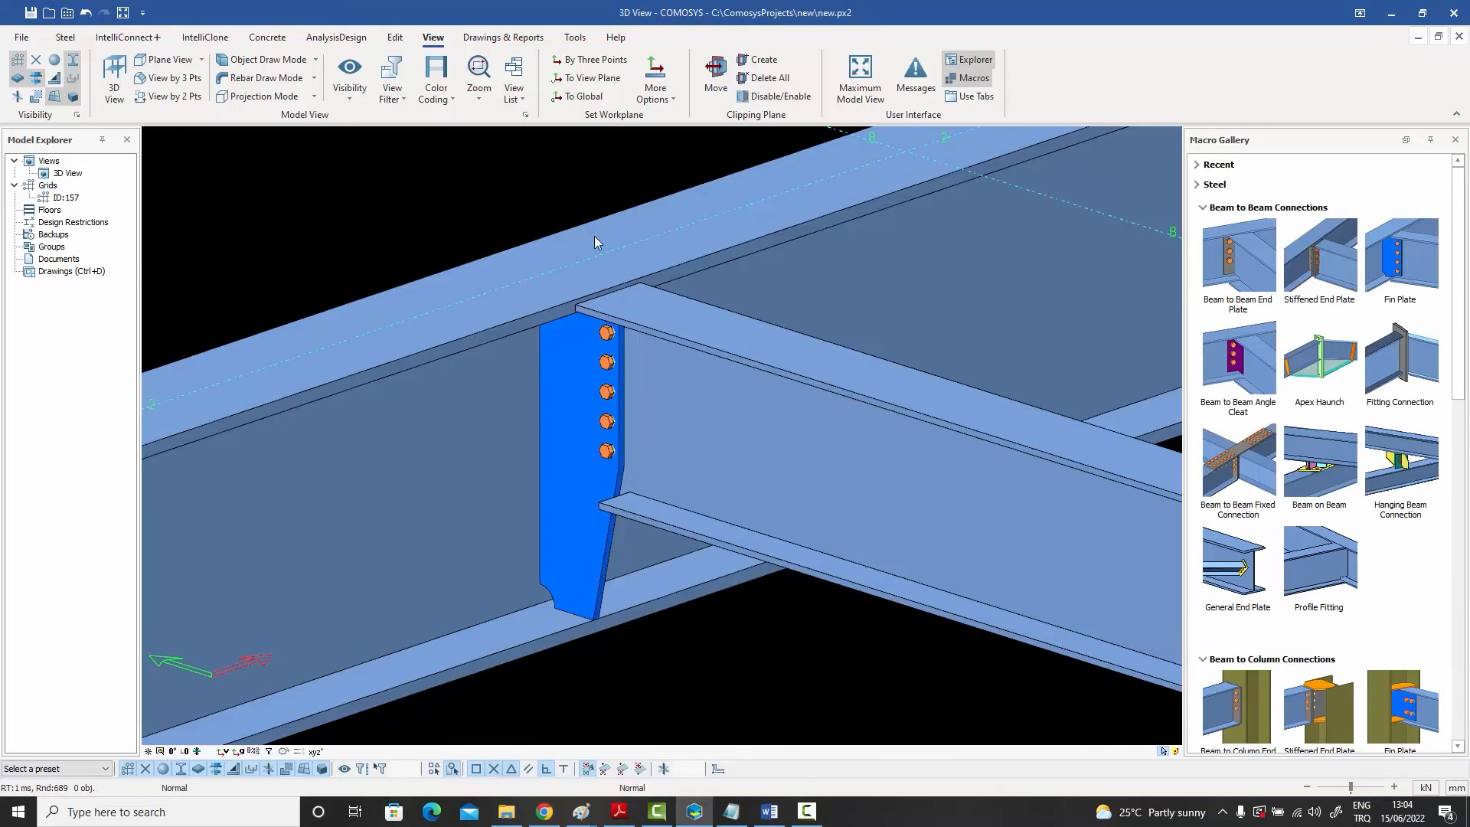
double_click(762, 479)
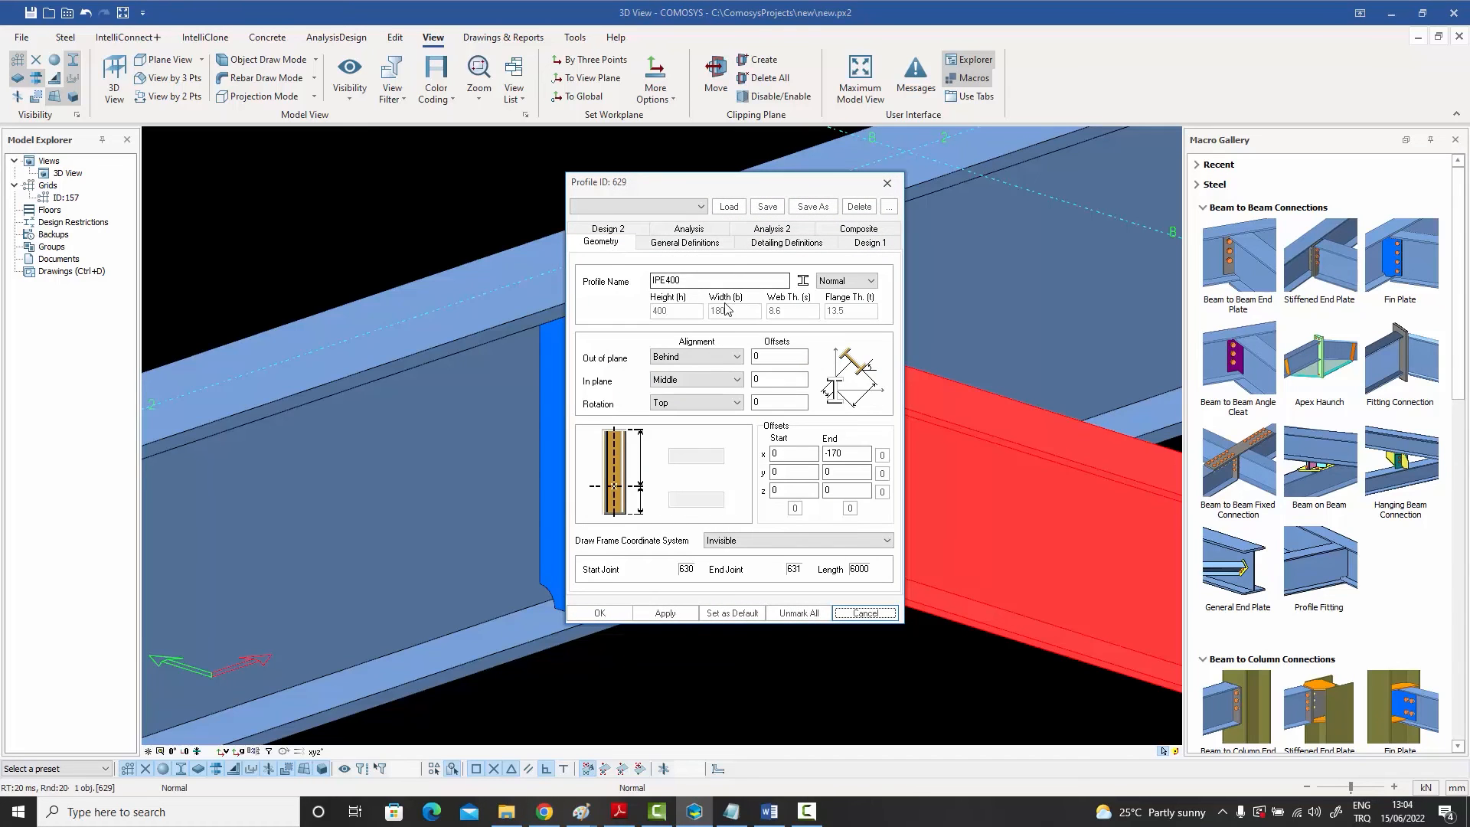
left_click(887, 183)
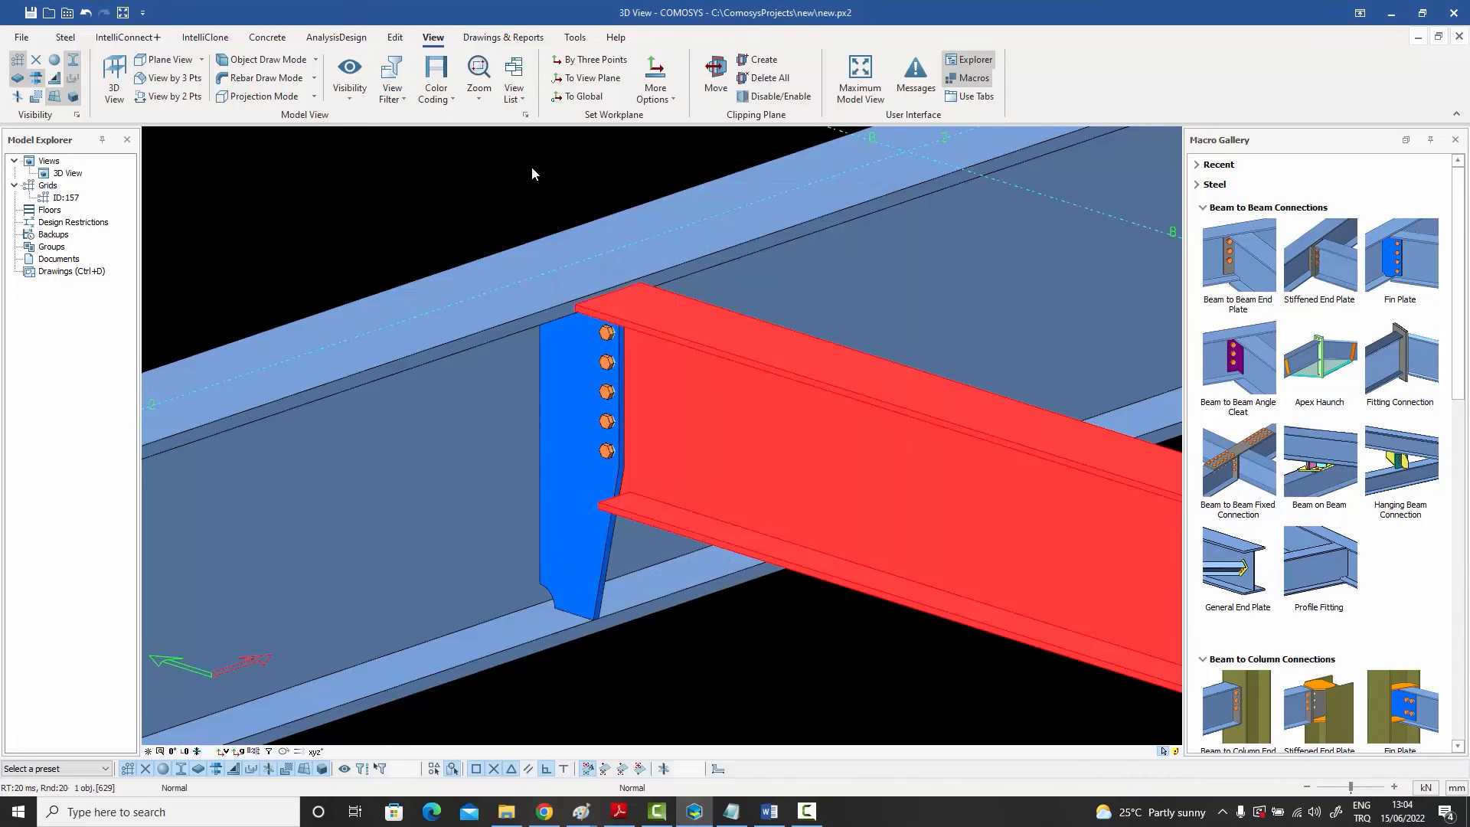
left_click(531, 167)
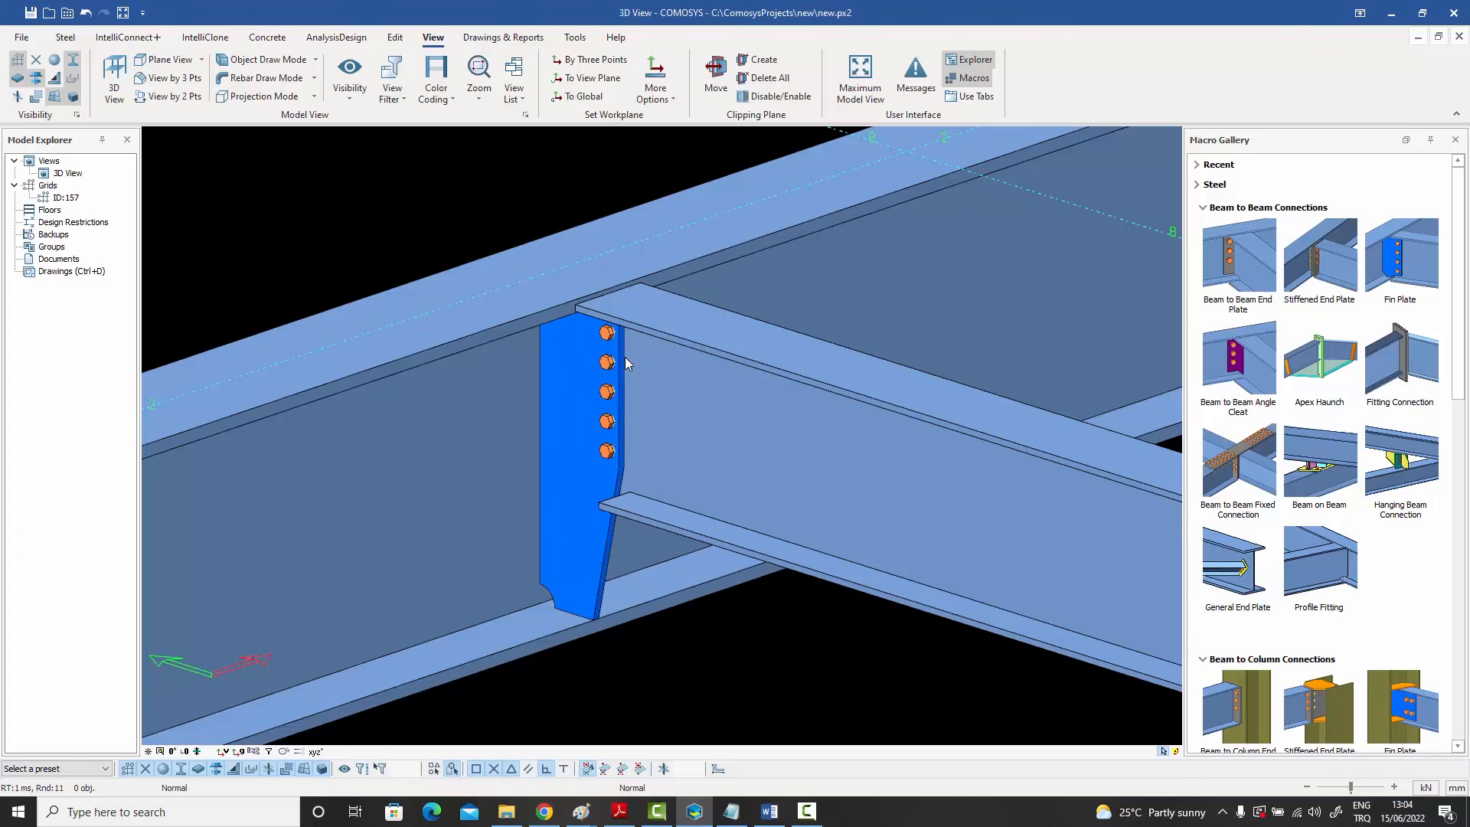
Step: Set the supported IPE400 beam's shear capacity ratio to 0.3 in its Detailing Definitions and confirm
double_click(772, 453)
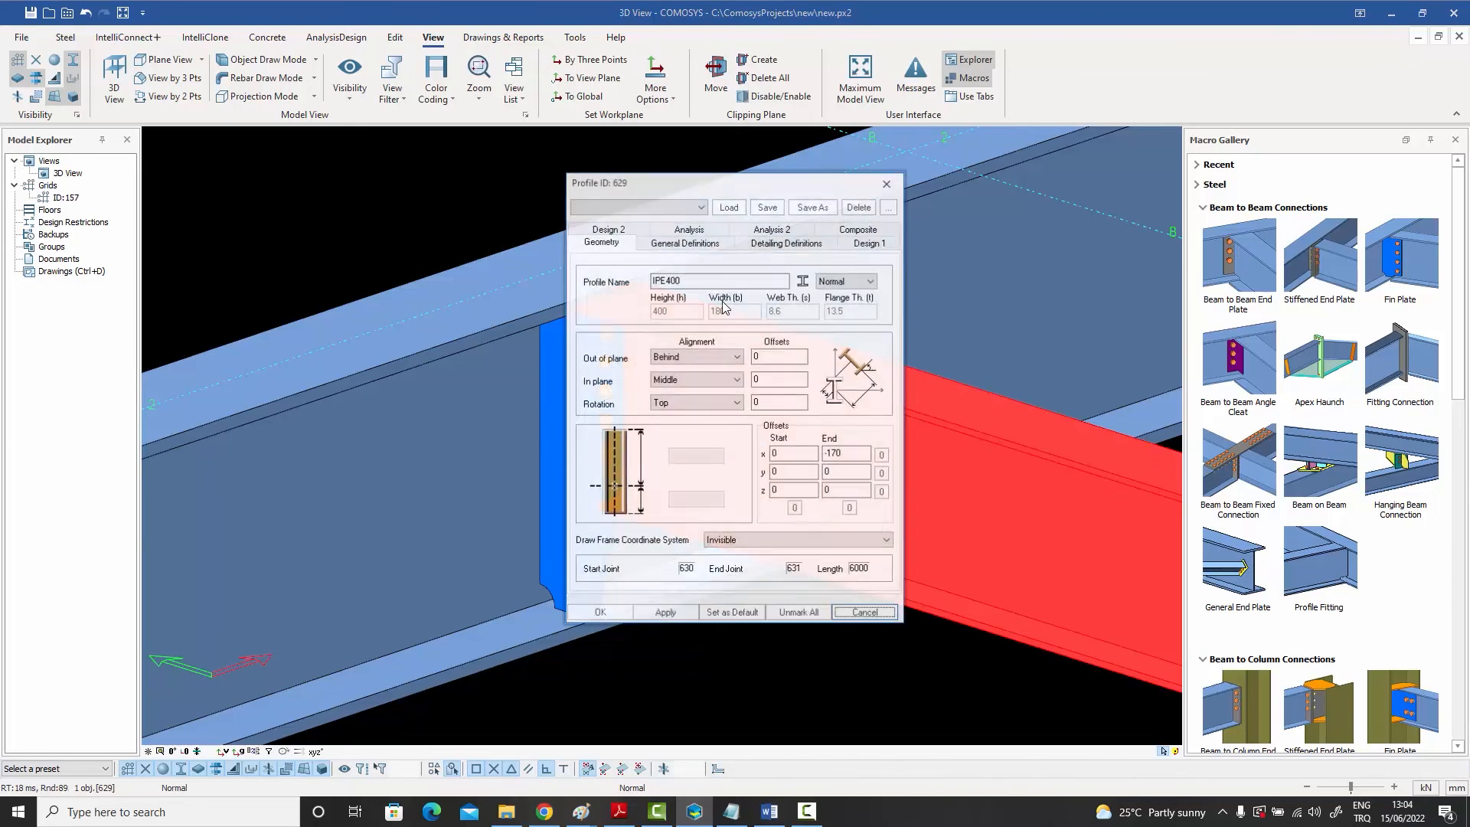
left_click_drag(677, 184, 915, 177)
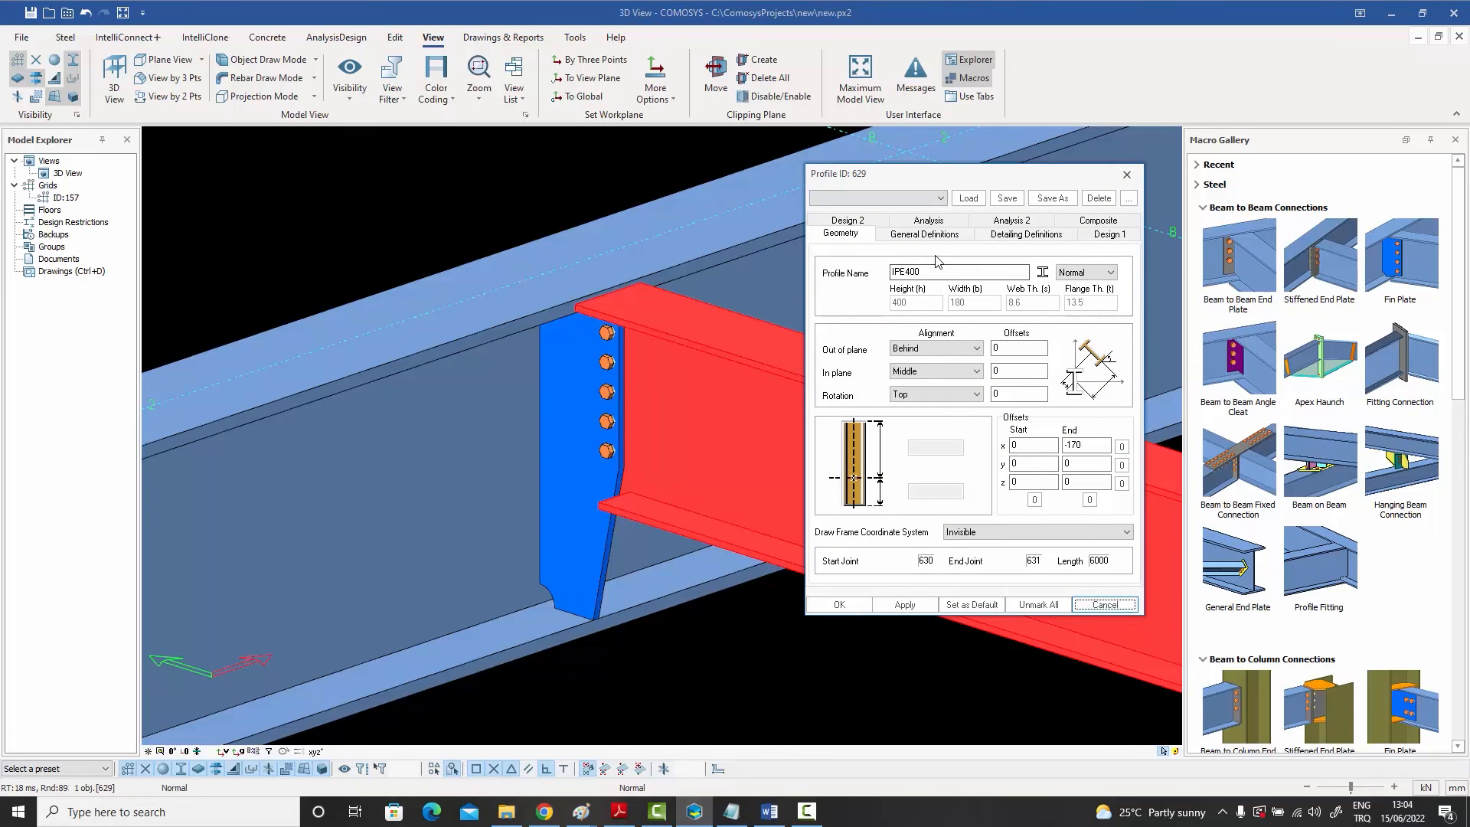
left_click(1025, 234)
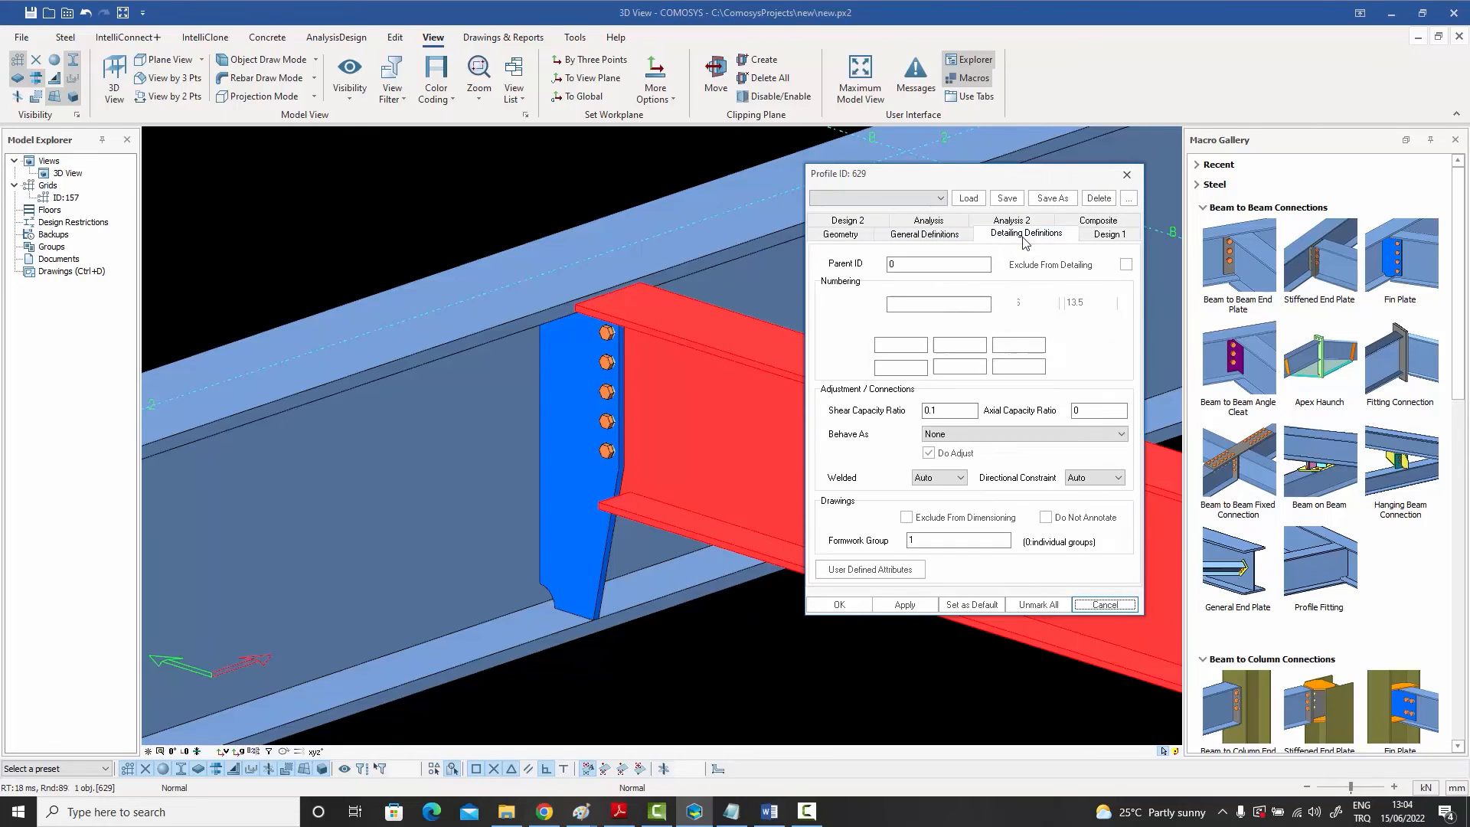
left_click(949, 414)
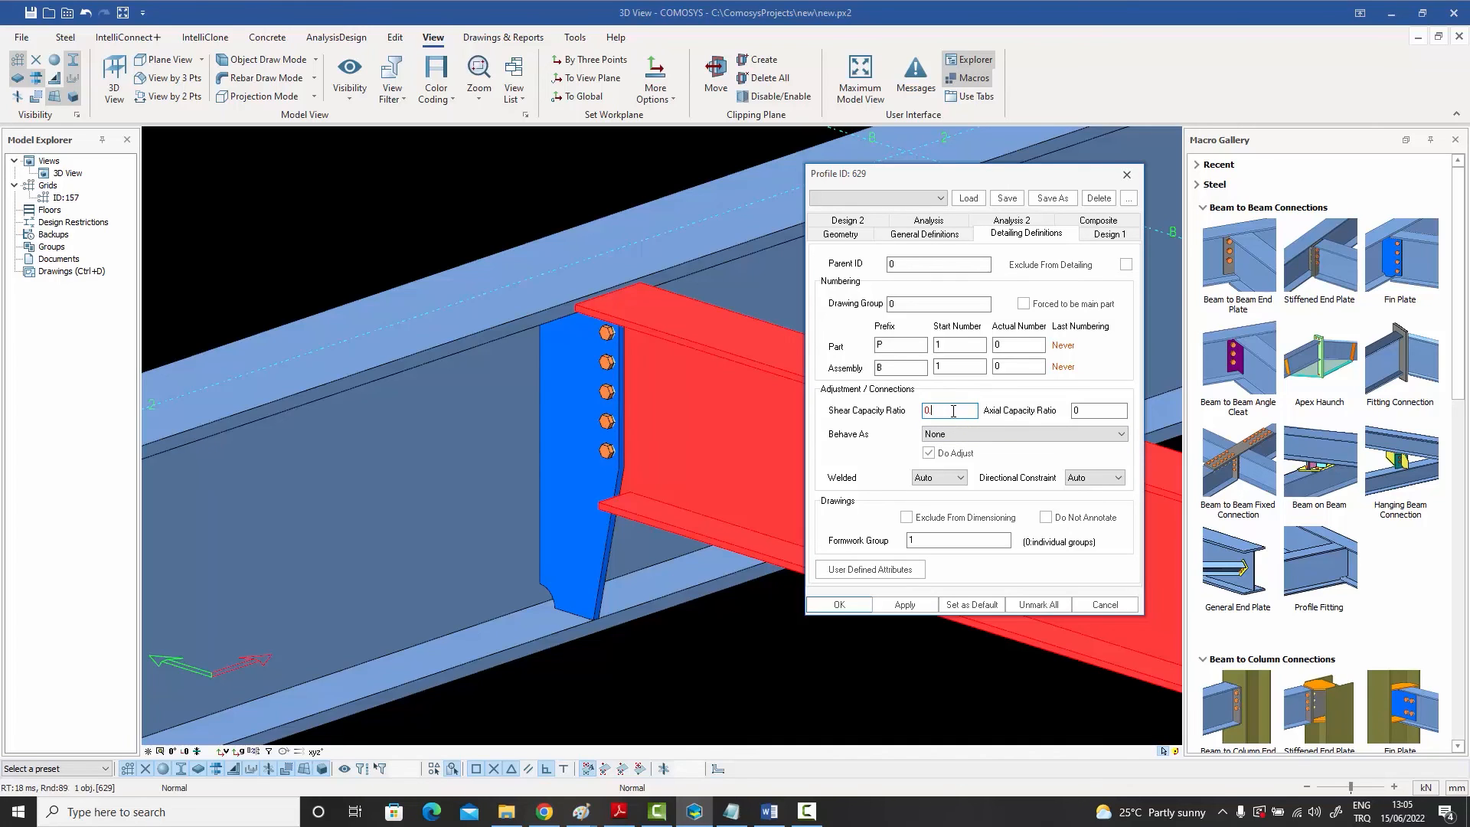
type(".3")
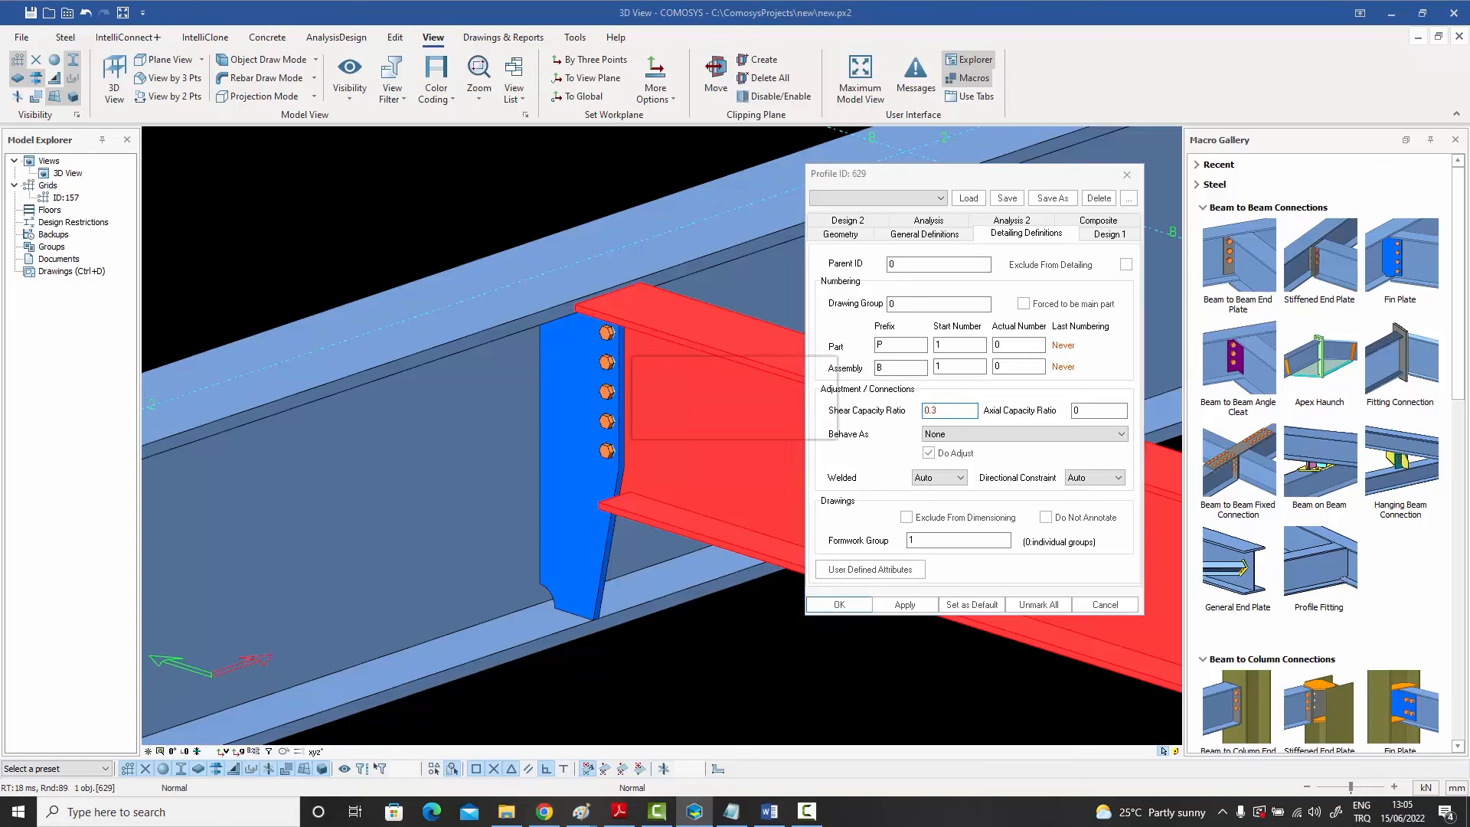
left_click(839, 604)
left_click(507, 205)
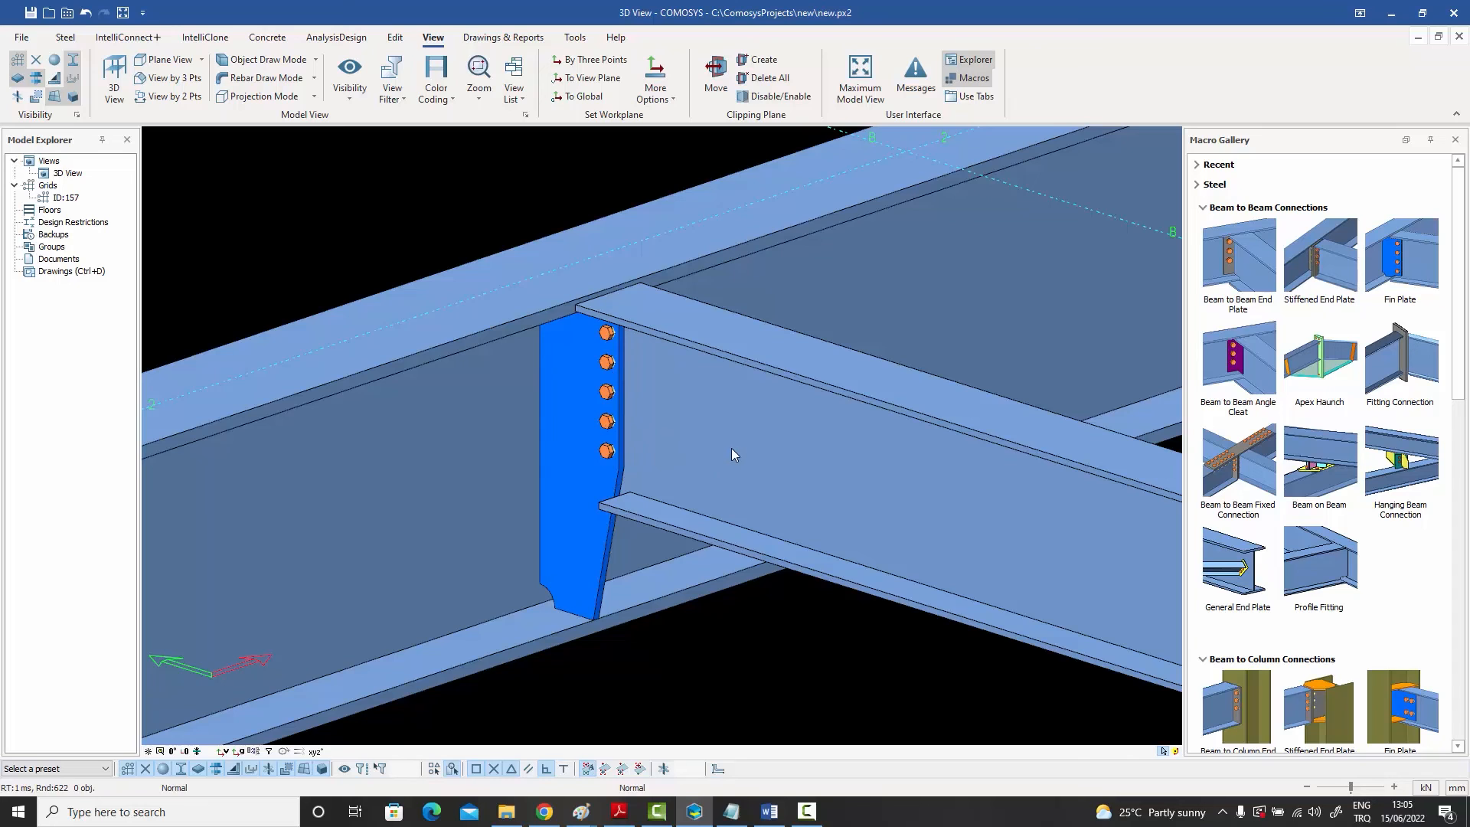
Step: Open the beam's properties and cancel, then review the fin plate connection's macro presets list and close it
double_click(806, 458)
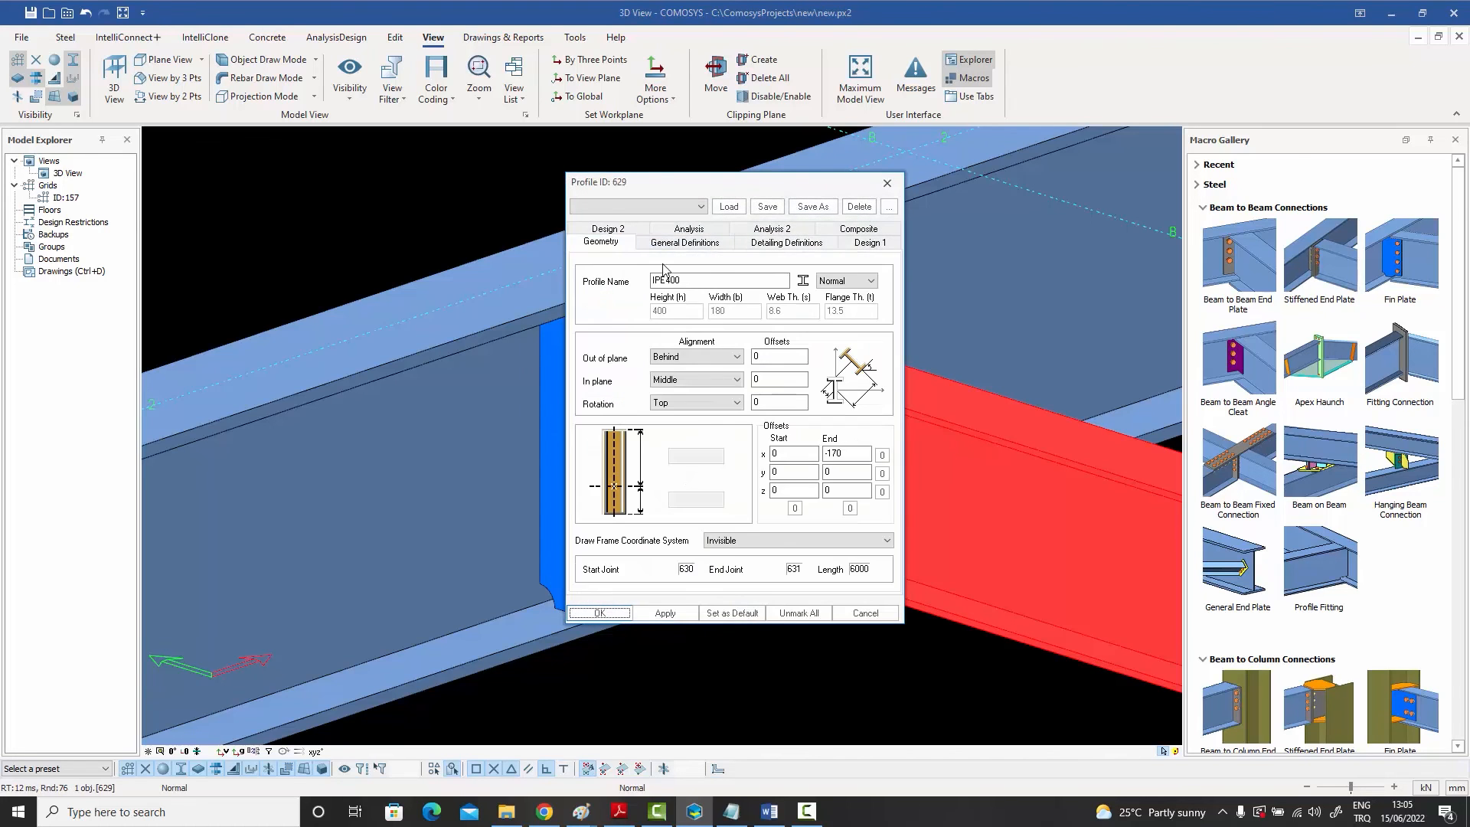
left_click(887, 182)
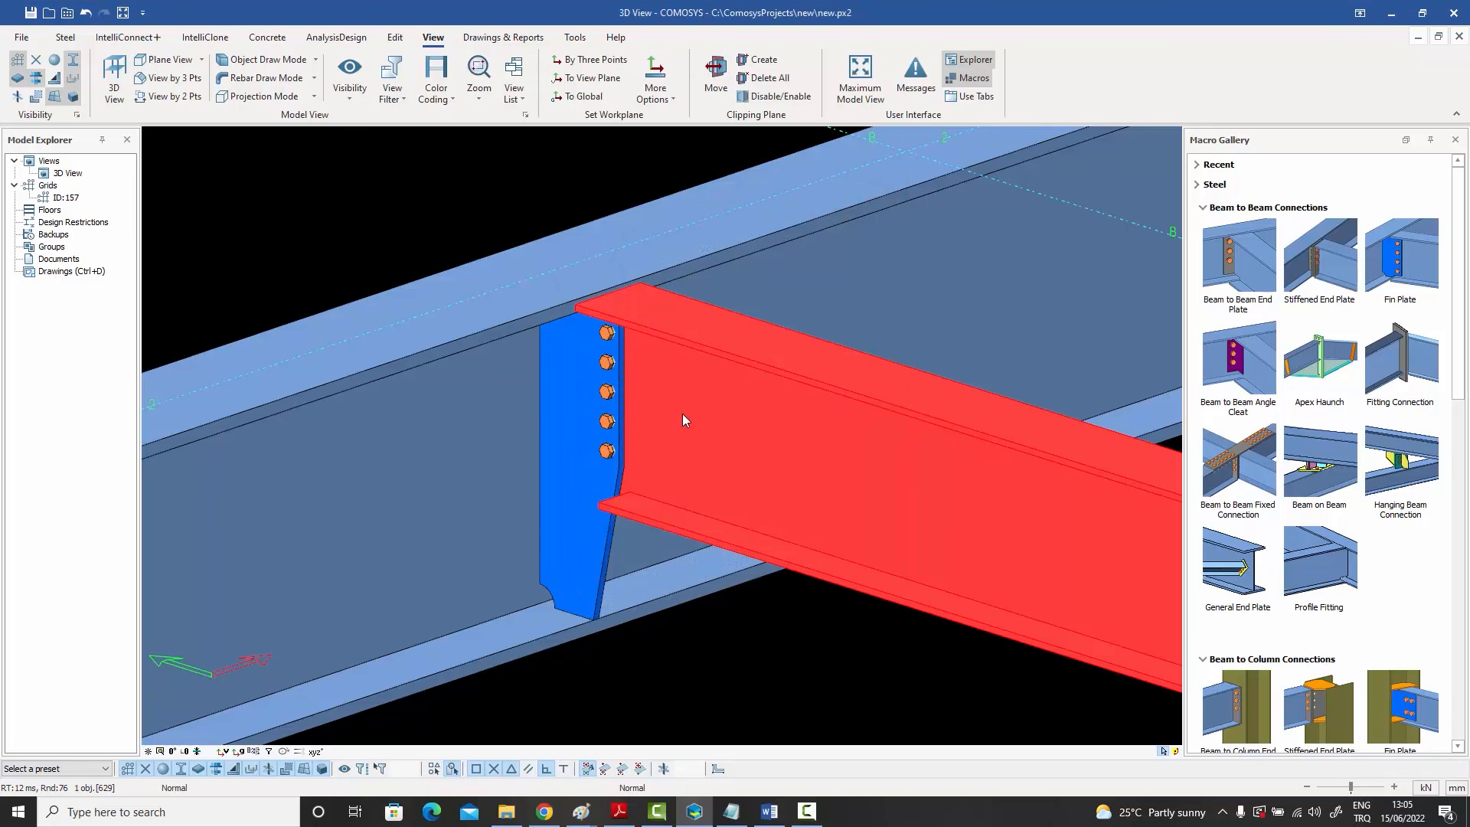
double_click(566, 431)
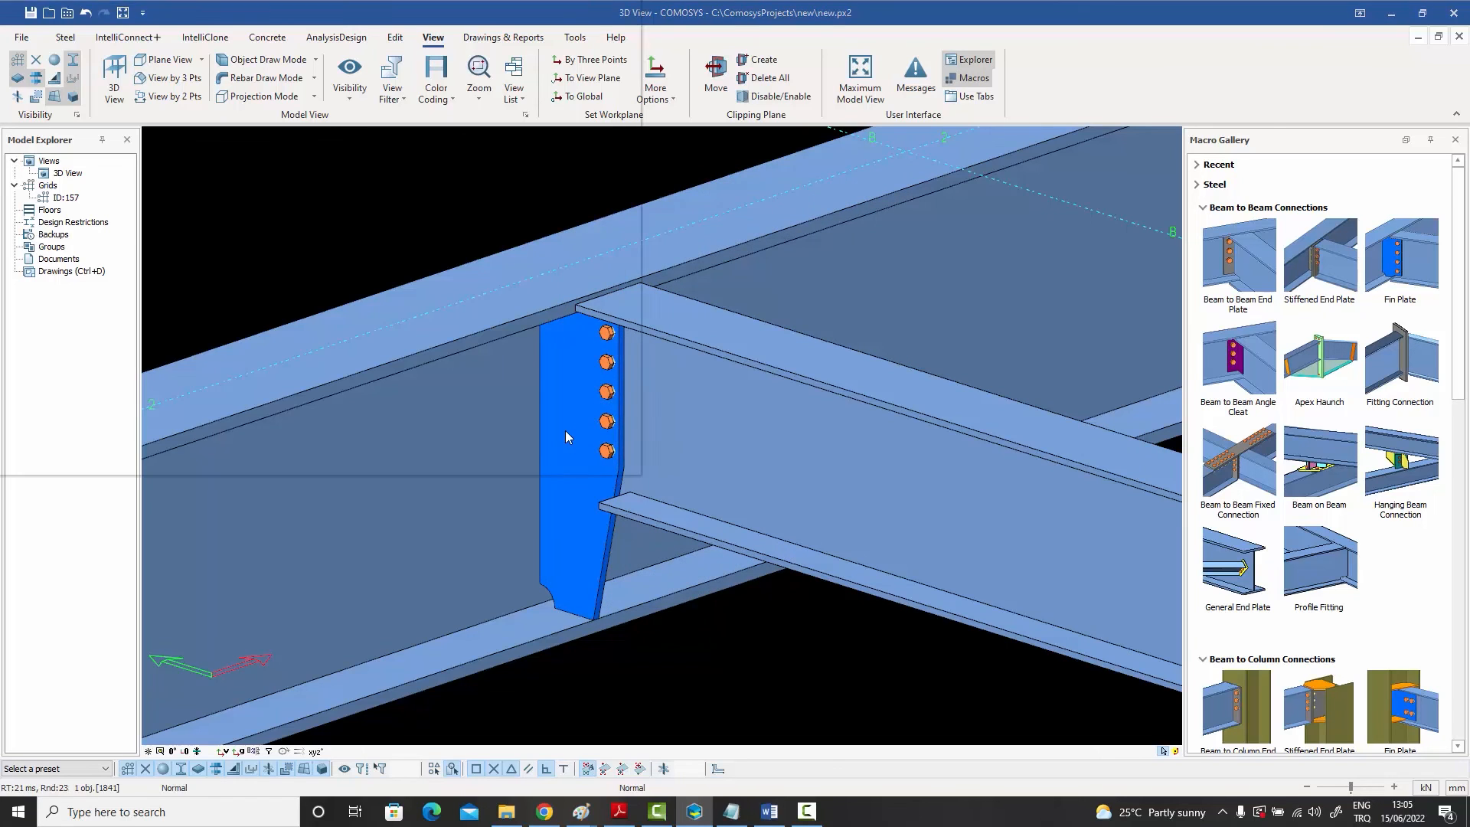
left_click(253, 75)
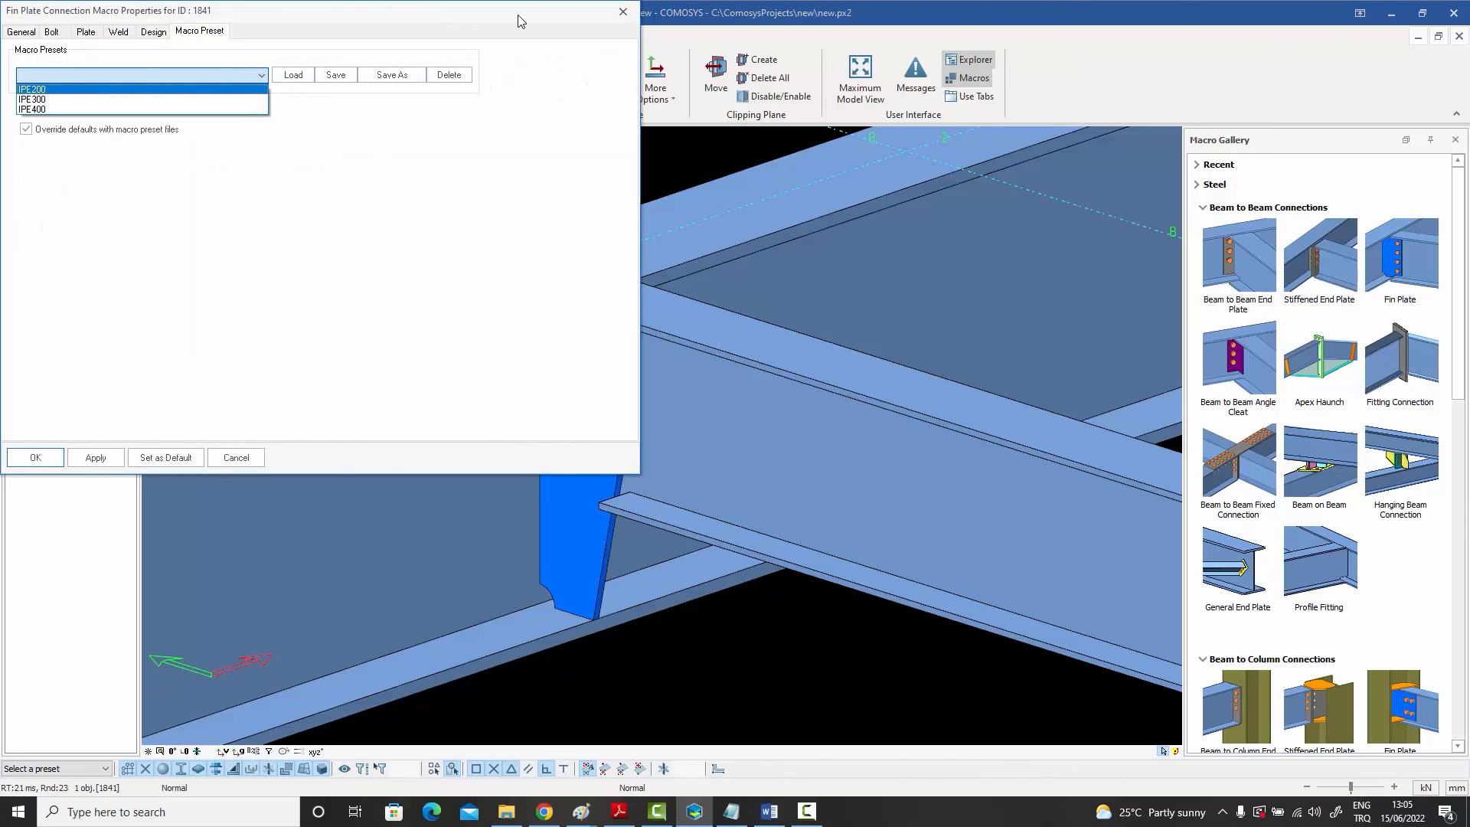
left_click(545, 28)
left_click(620, 13)
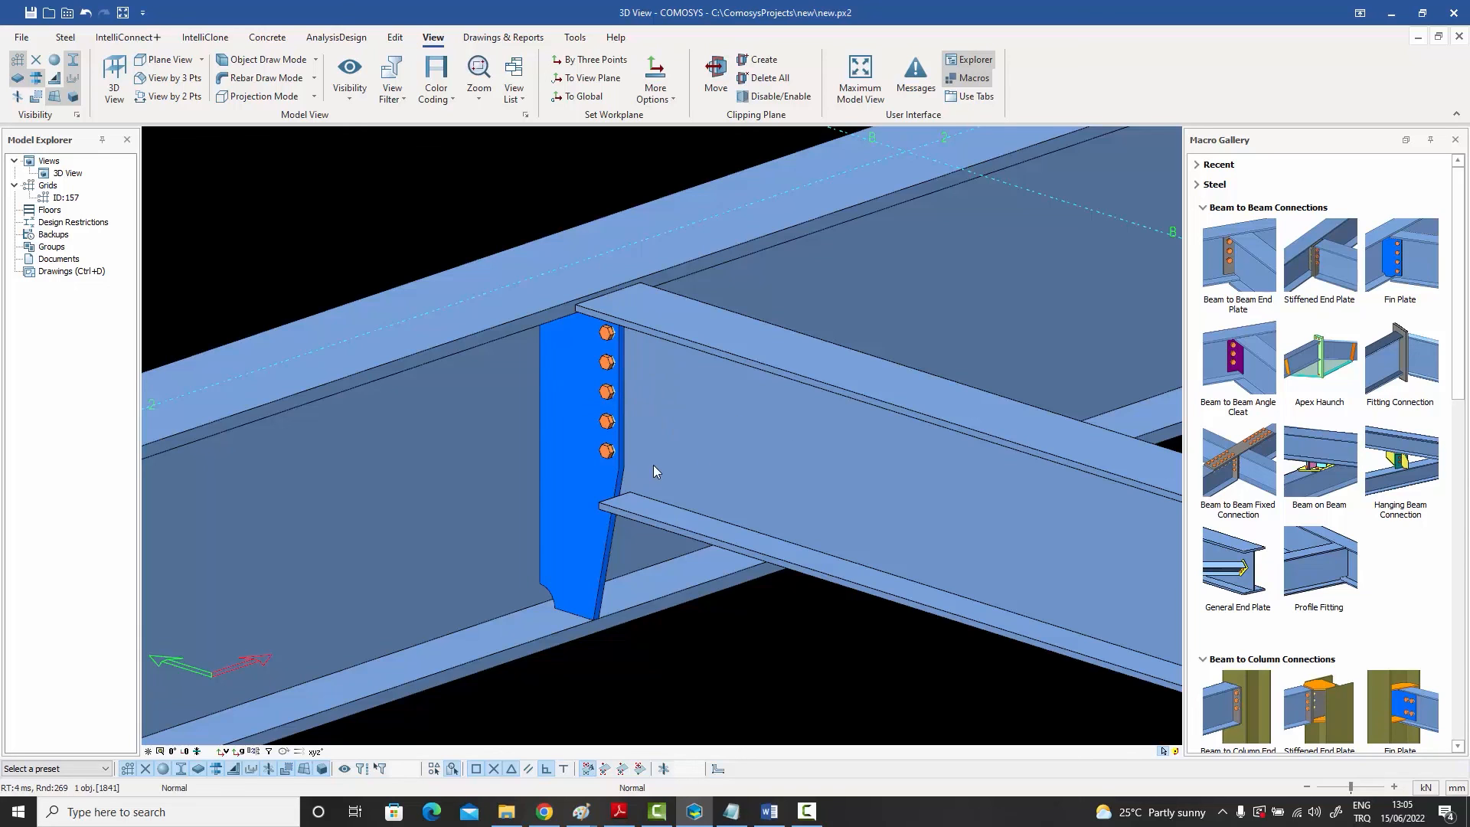
Step: Turn off overriding defaults with macro preset files for the fin plate connection and confirm
double_click(587, 472)
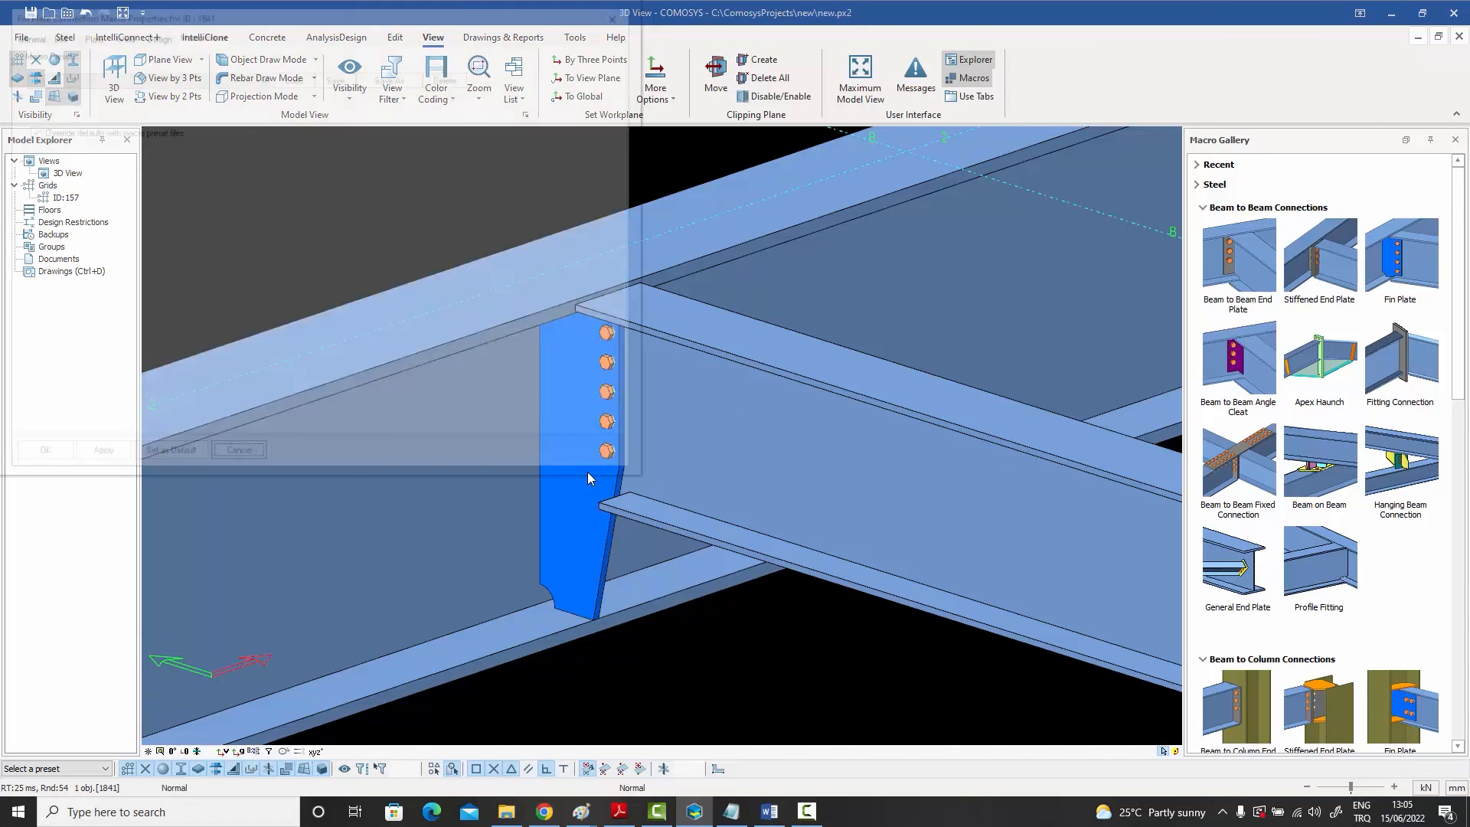
left_click_drag(176, 16, 800, 69)
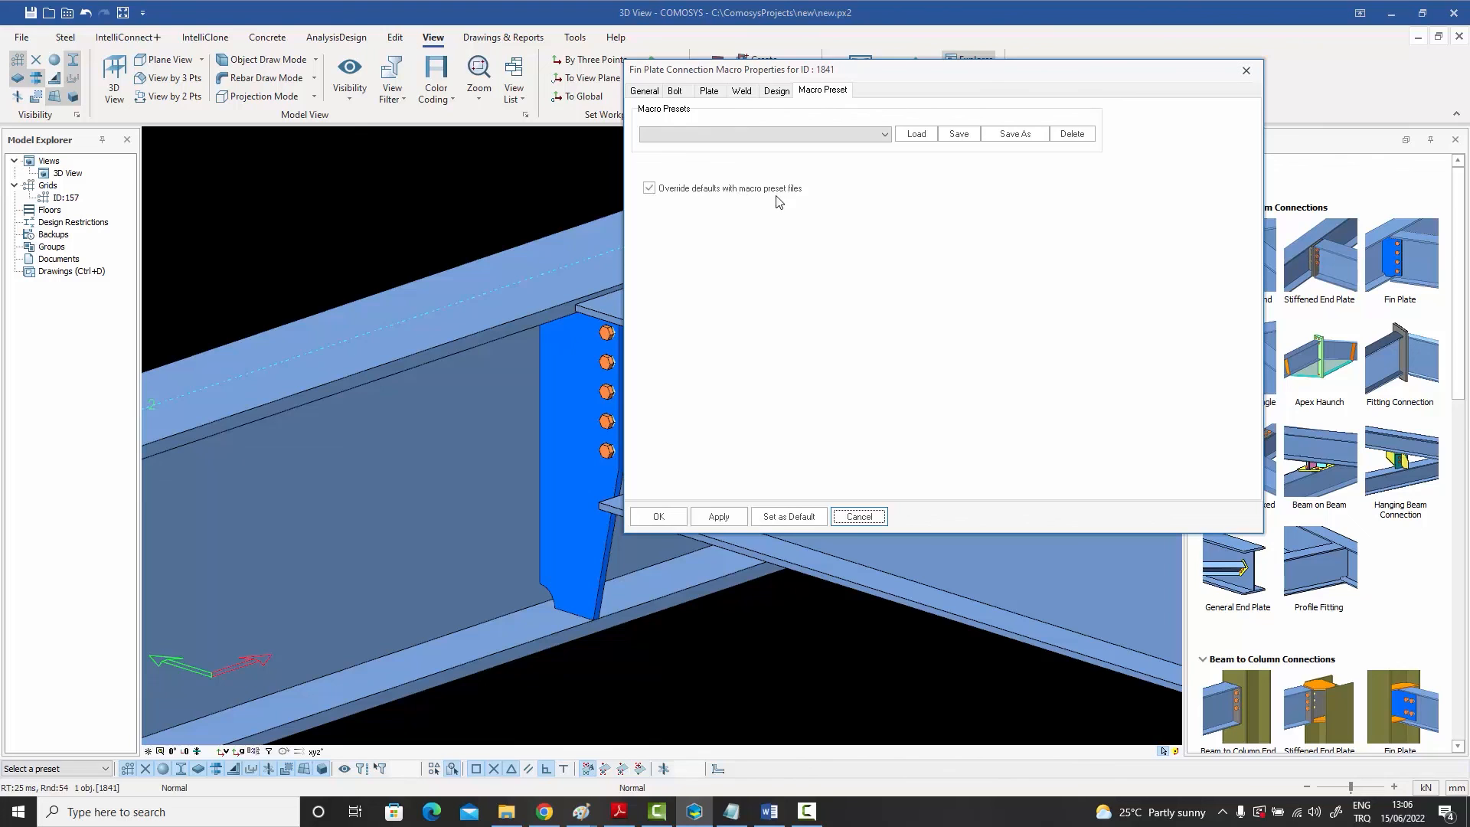
left_click(649, 188)
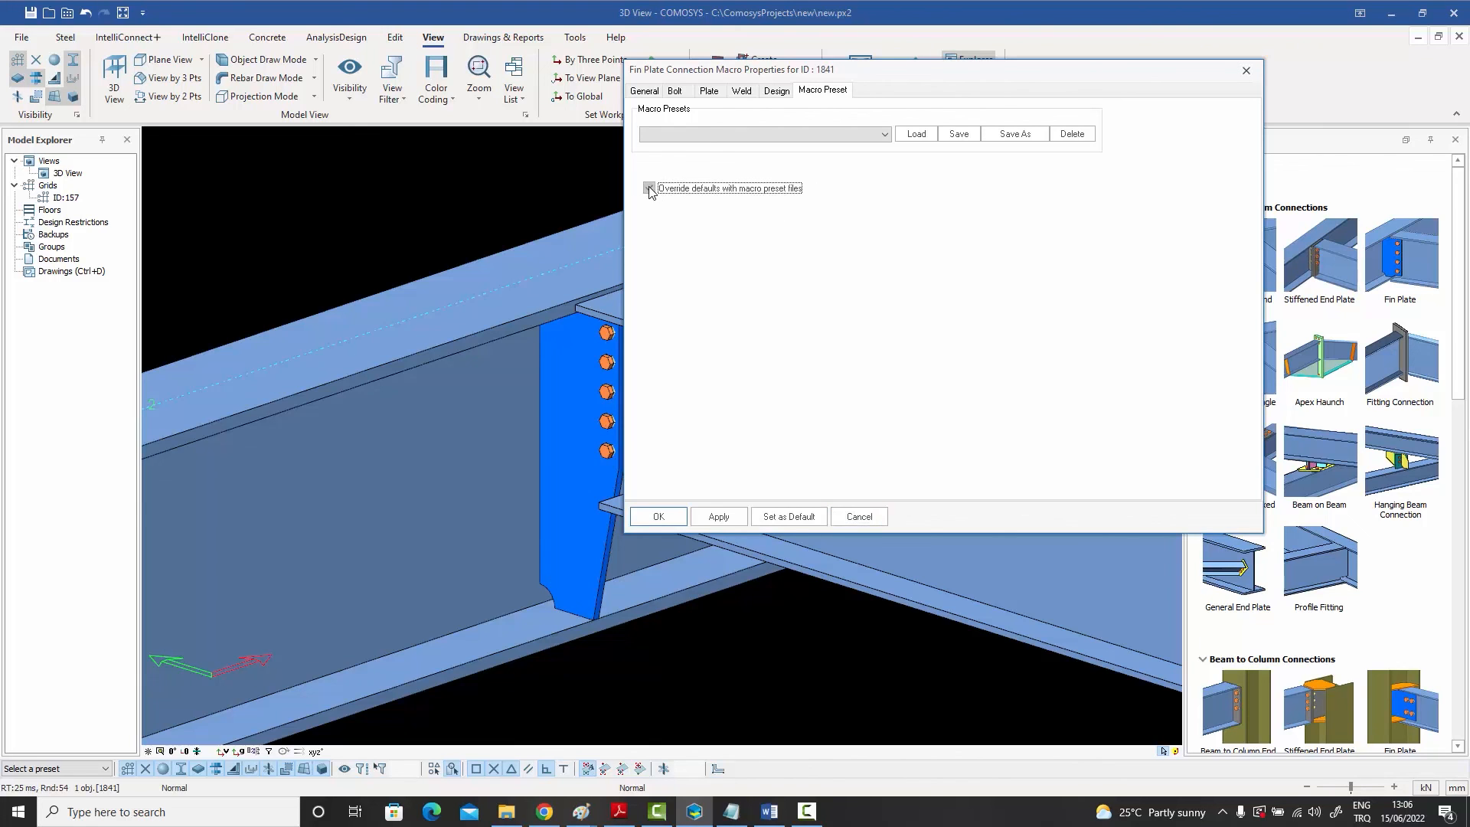
left_click(658, 516)
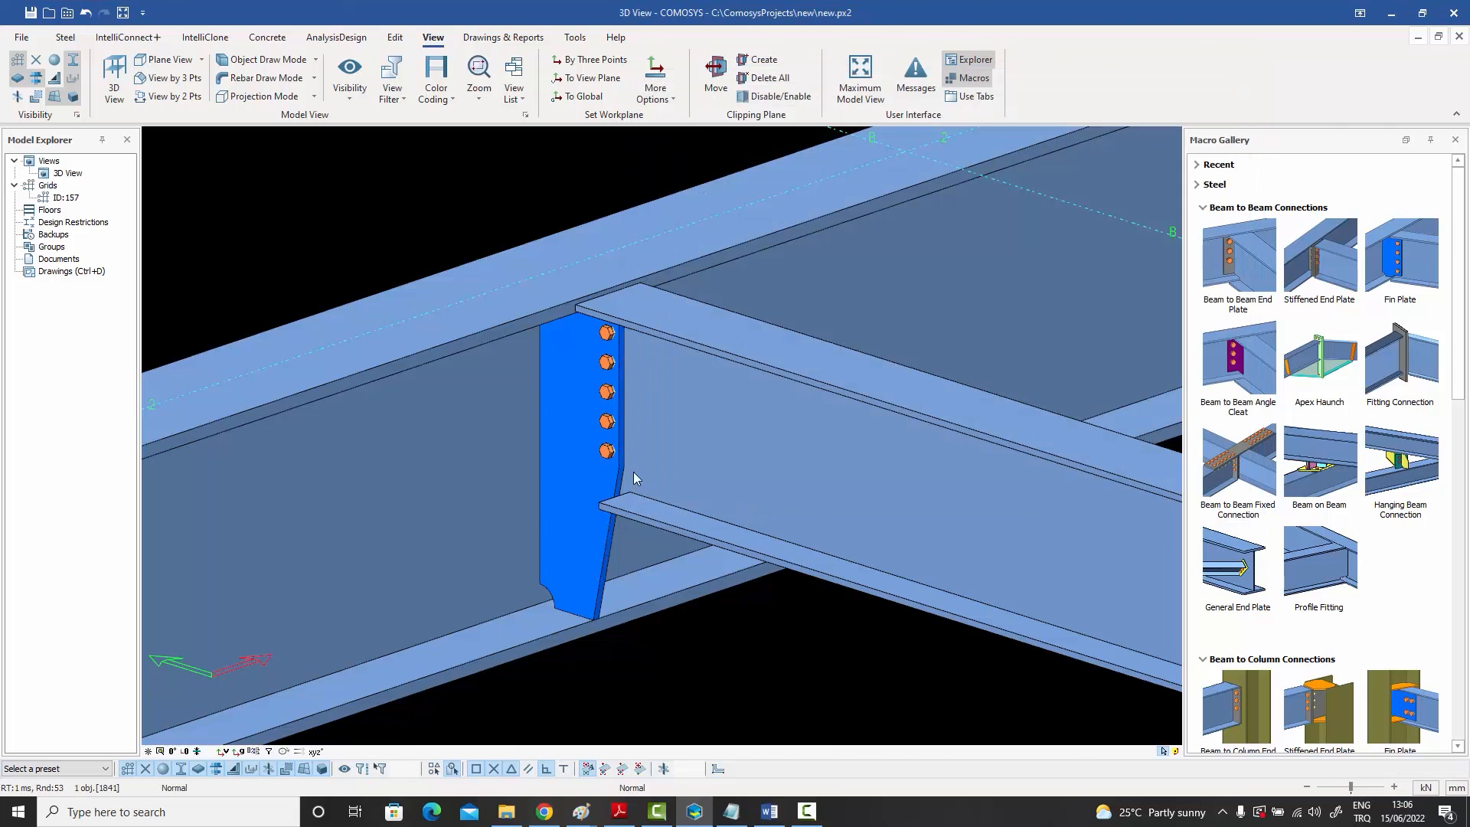
Step: Set the supported beam's shear capacity ratio to 0.1 in its Detailing Definitions and close the dialog
double_click(782, 447)
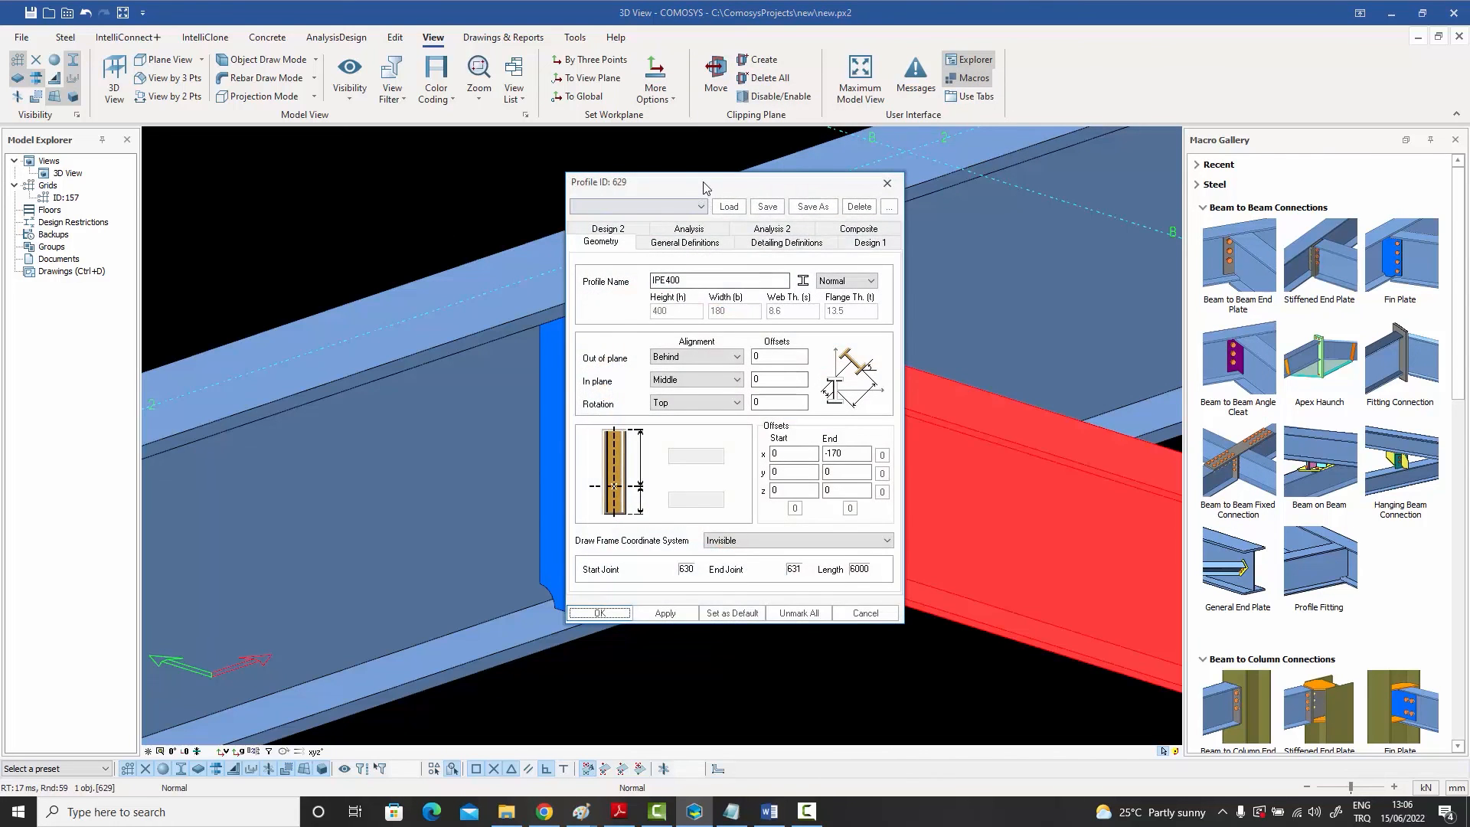
left_click_drag(708, 183, 924, 200)
left_click(998, 261)
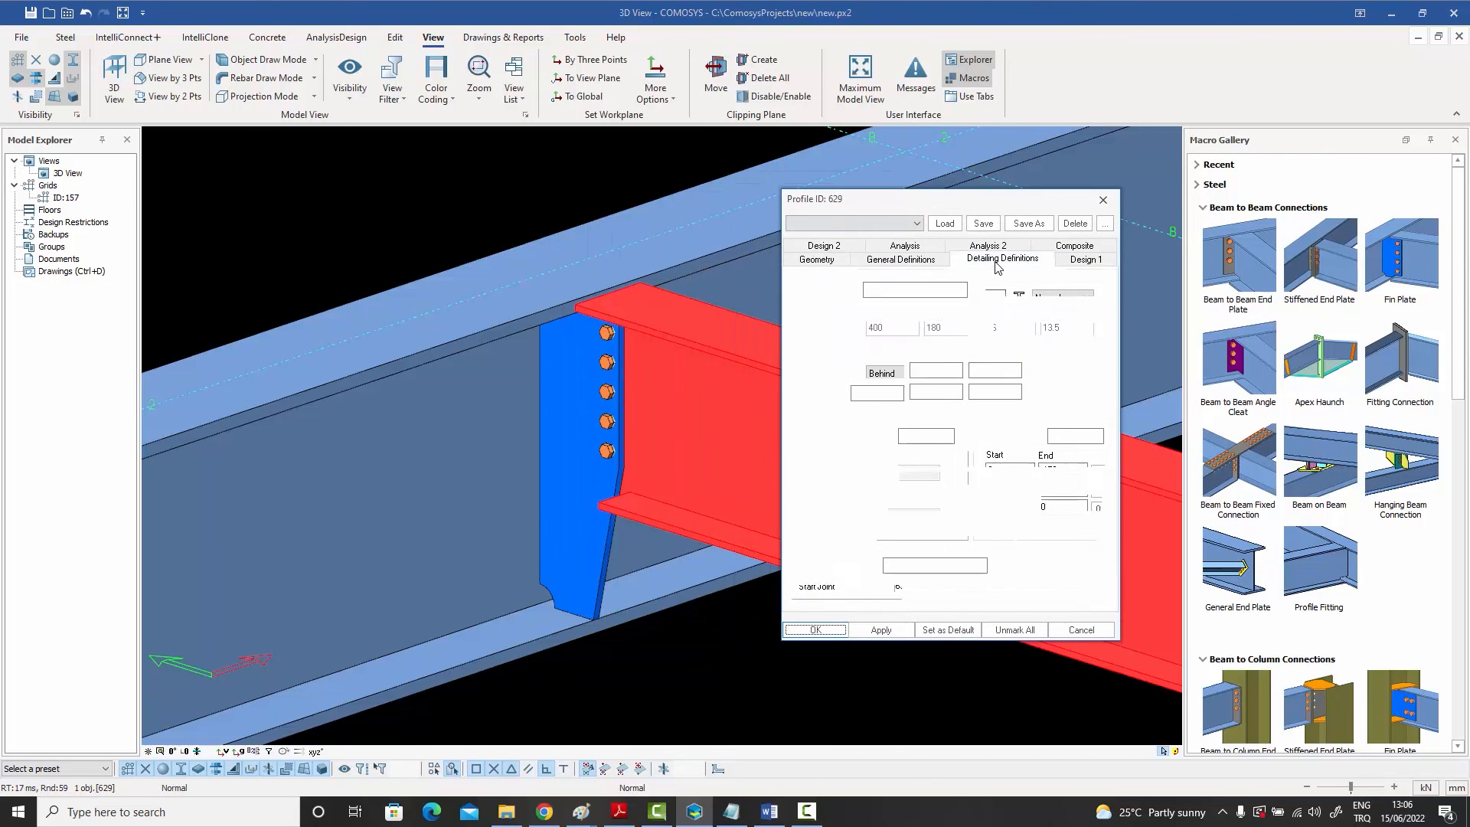
left_click(928, 437)
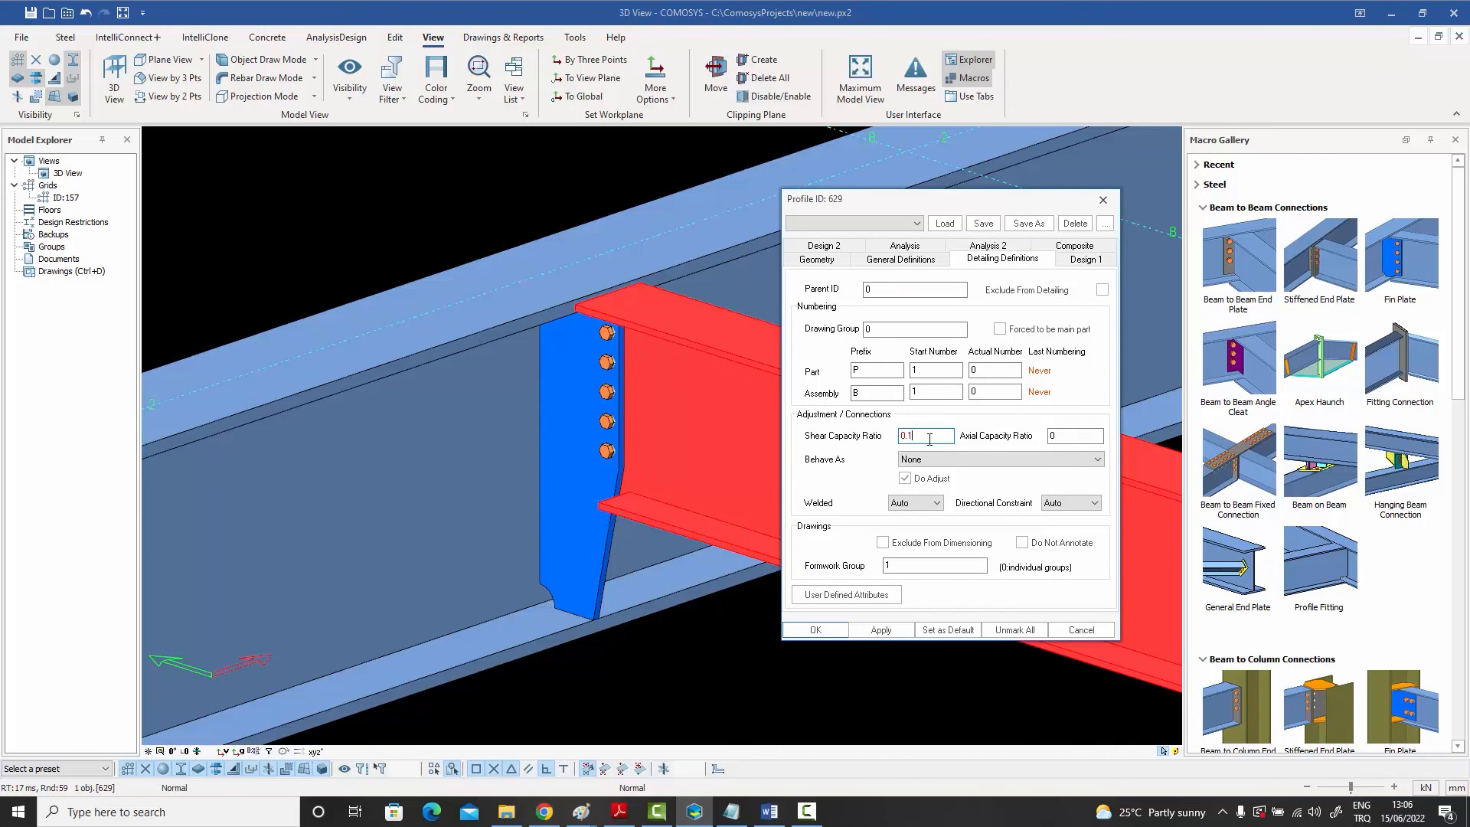
type(".1")
key("Return")
key("Escape")
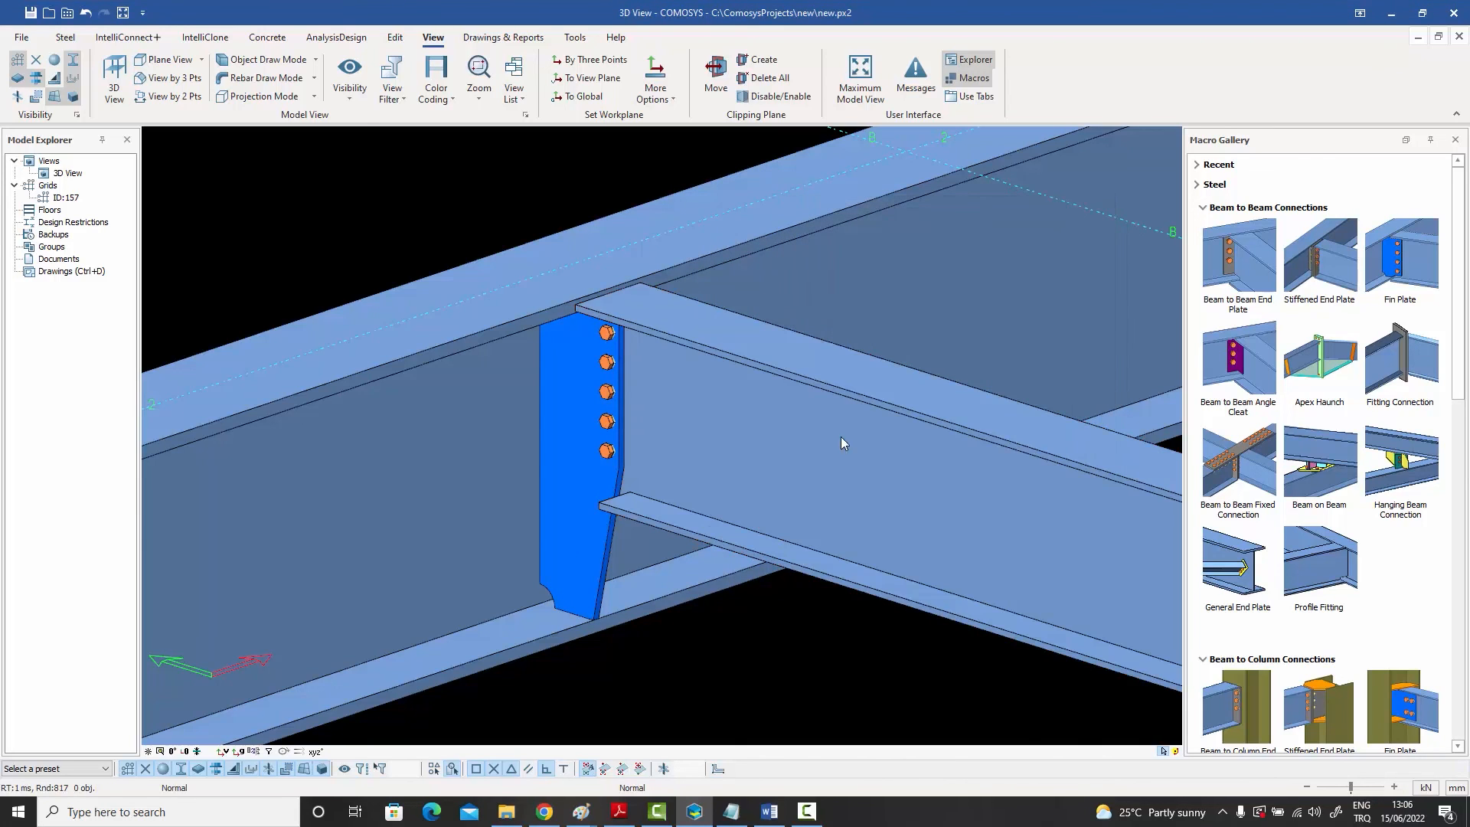
Step: Clear the fin plate connection's vertical bolt spacing entry, apply the change and confirm
left_click(567, 477)
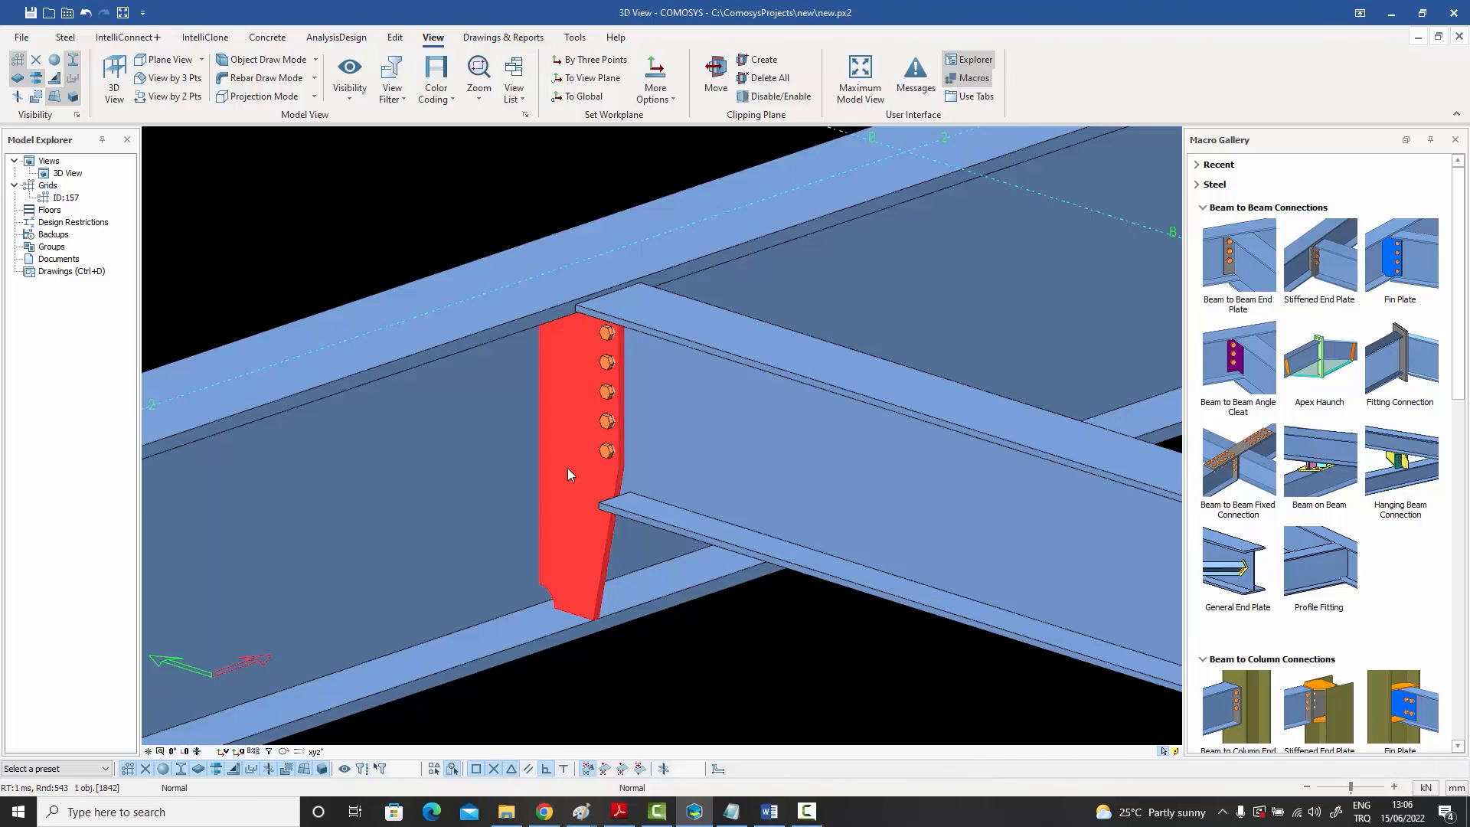
double_click(567, 467)
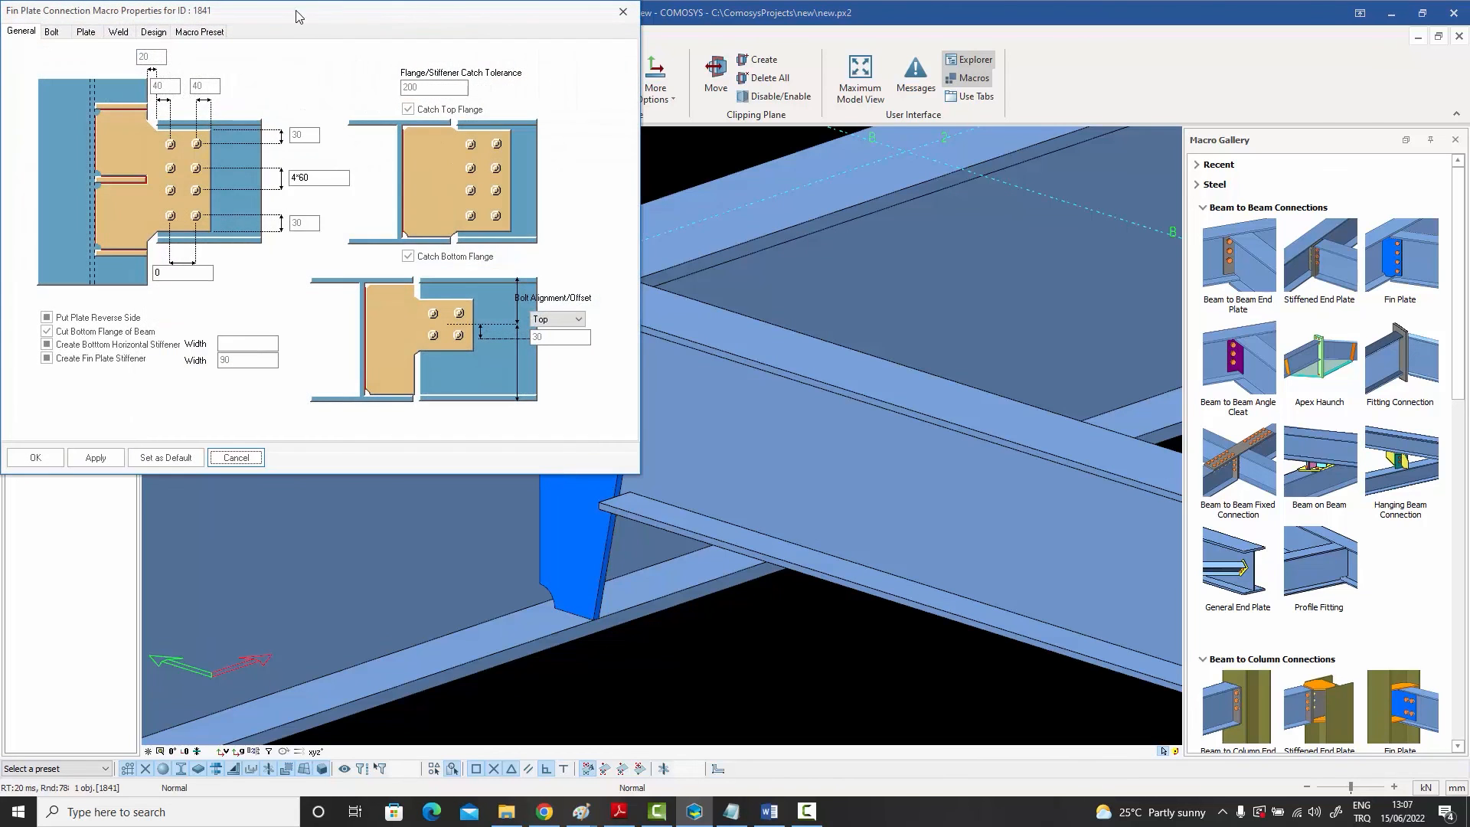
left_click_drag(299, 17, 1024, 66)
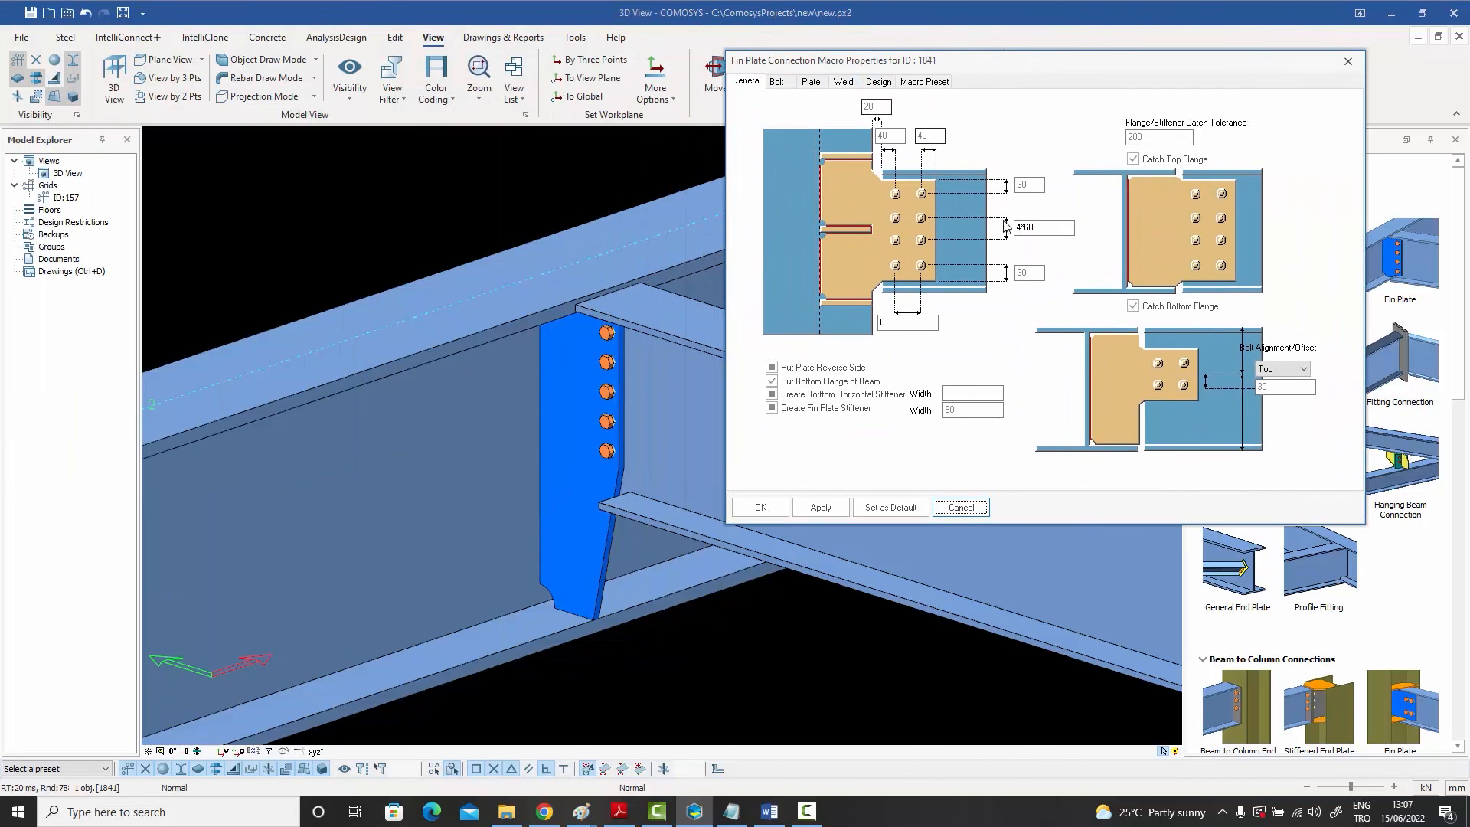
double_click(1029, 227)
key("BackSpace")
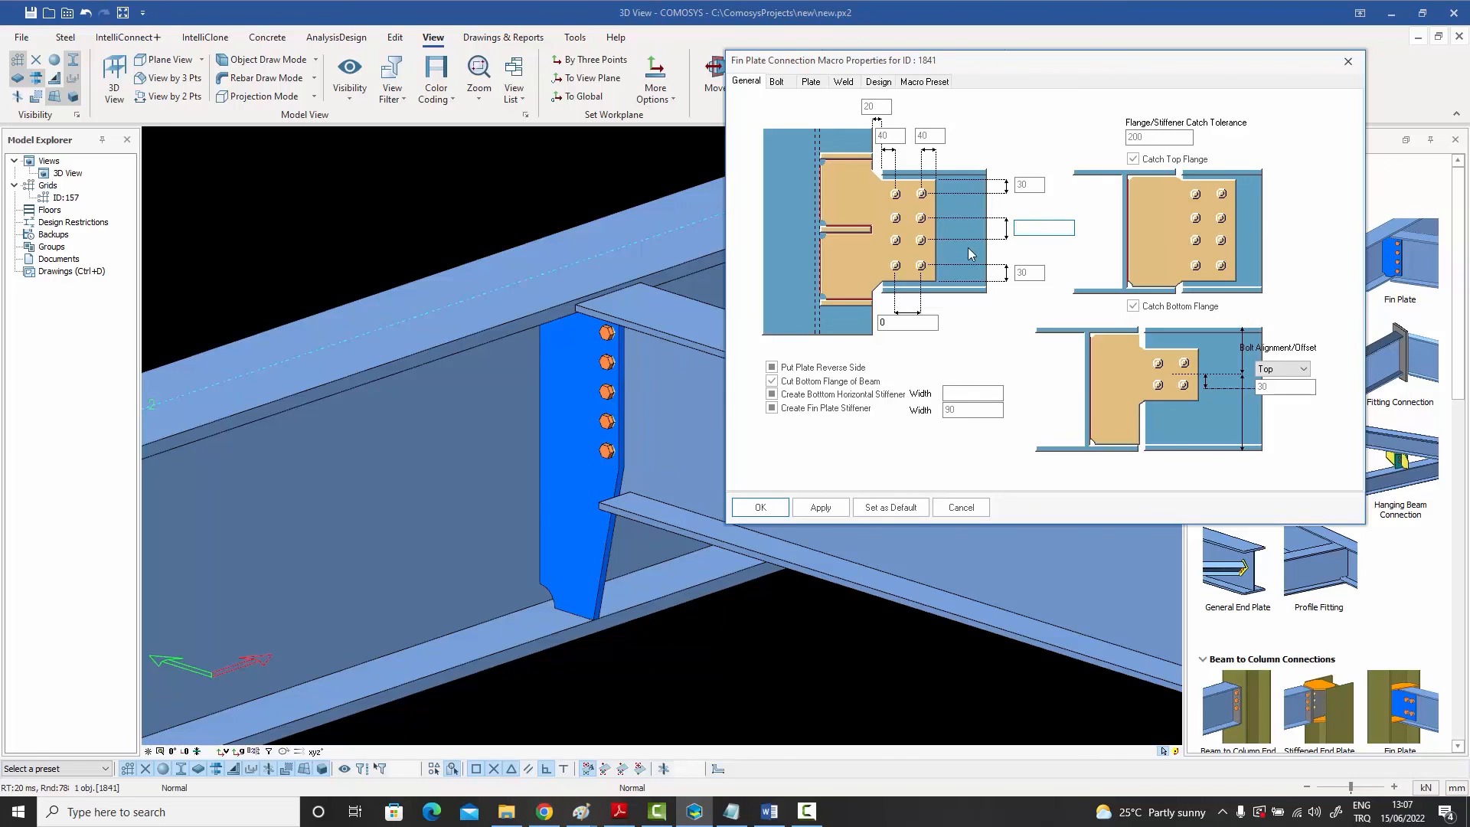
left_click(820, 506)
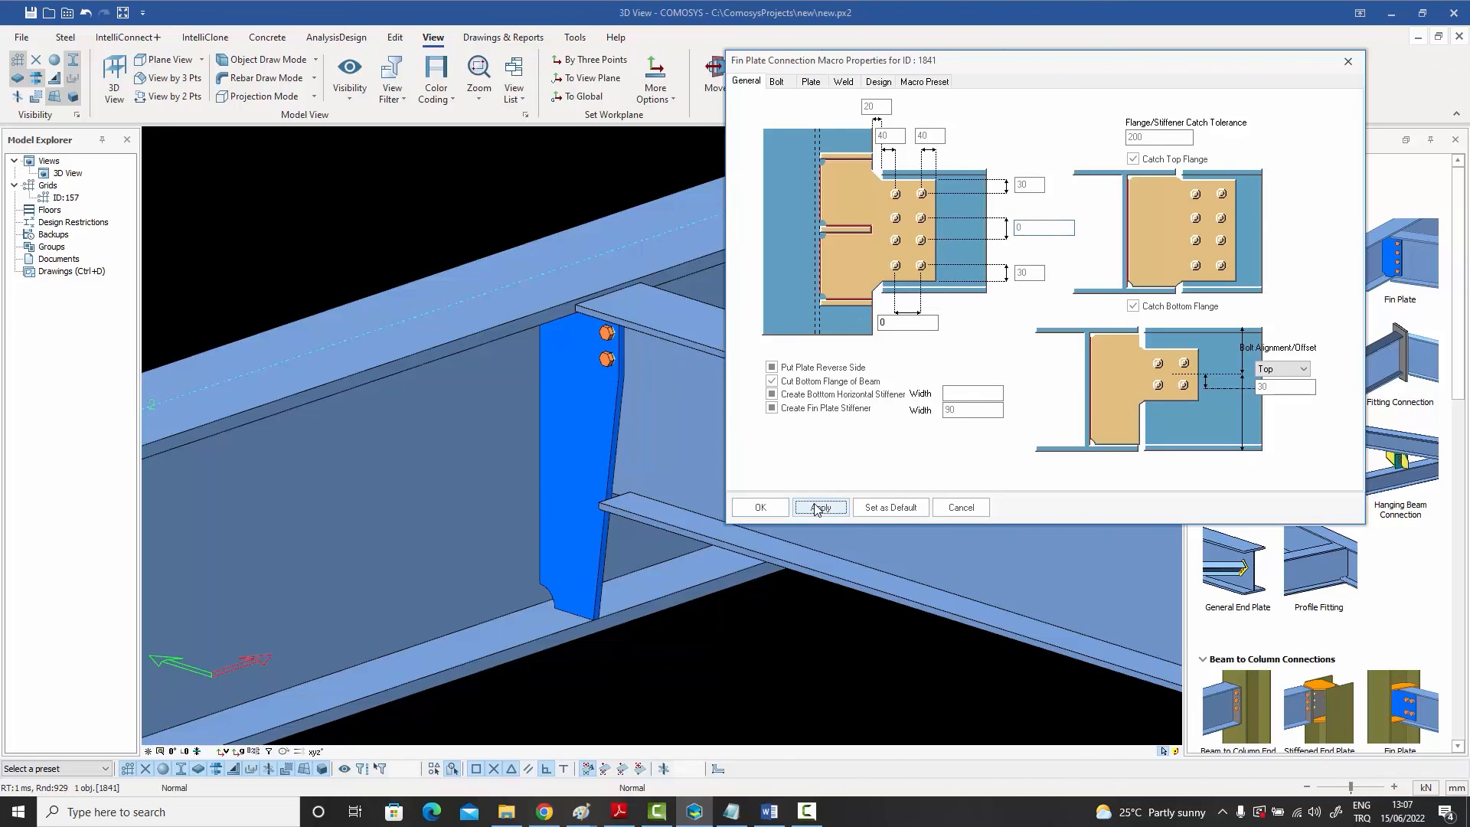
left_click(759, 509)
Step: Set the supported beam's shear capacity ratio to 0.3 in its Detailing Definitions and confirm
double_click(773, 470)
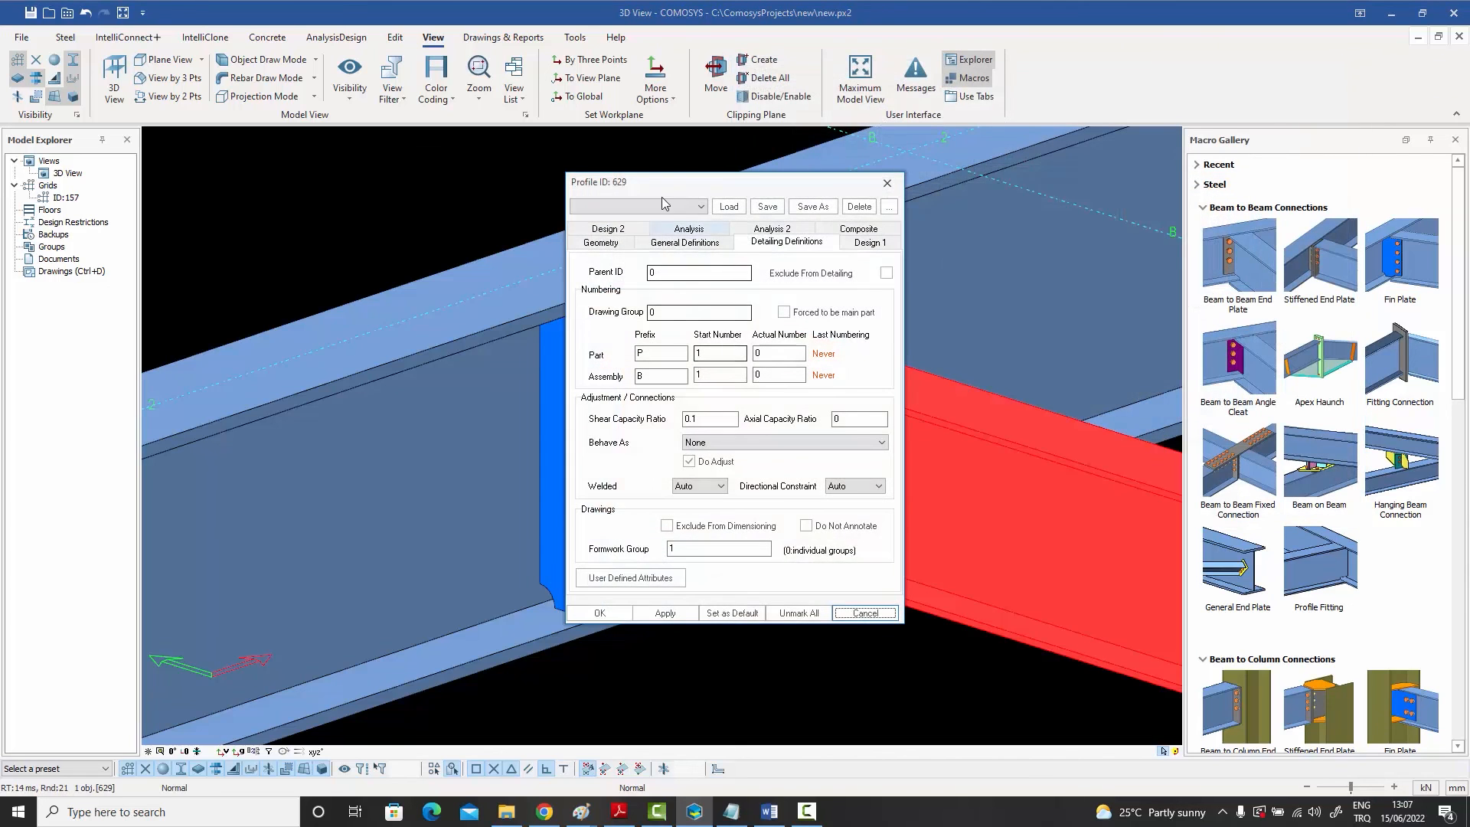
left_click_drag(746, 186, 910, 196)
double_click(877, 423)
type("0")
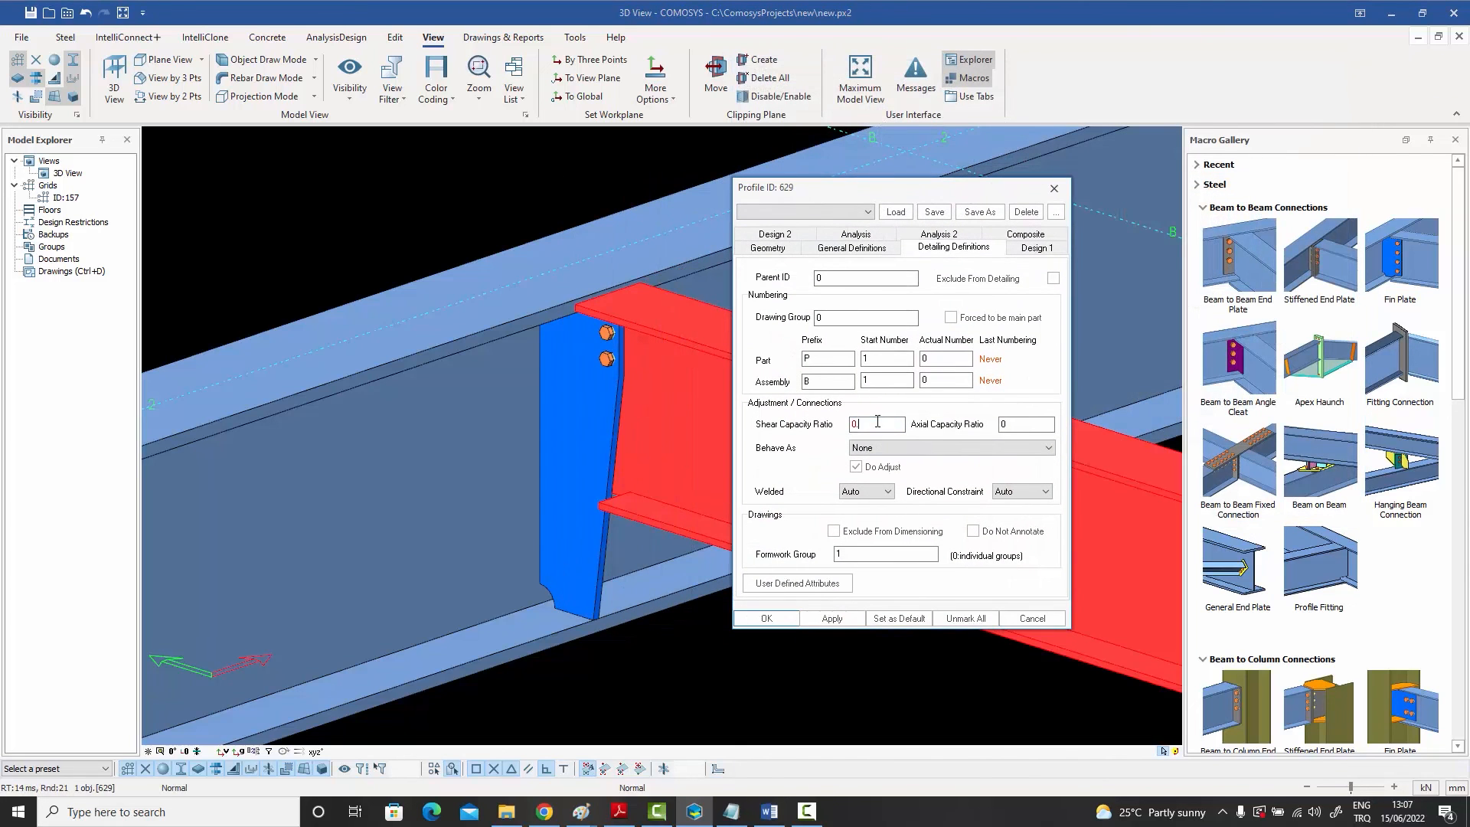
type(".3")
key("Return")
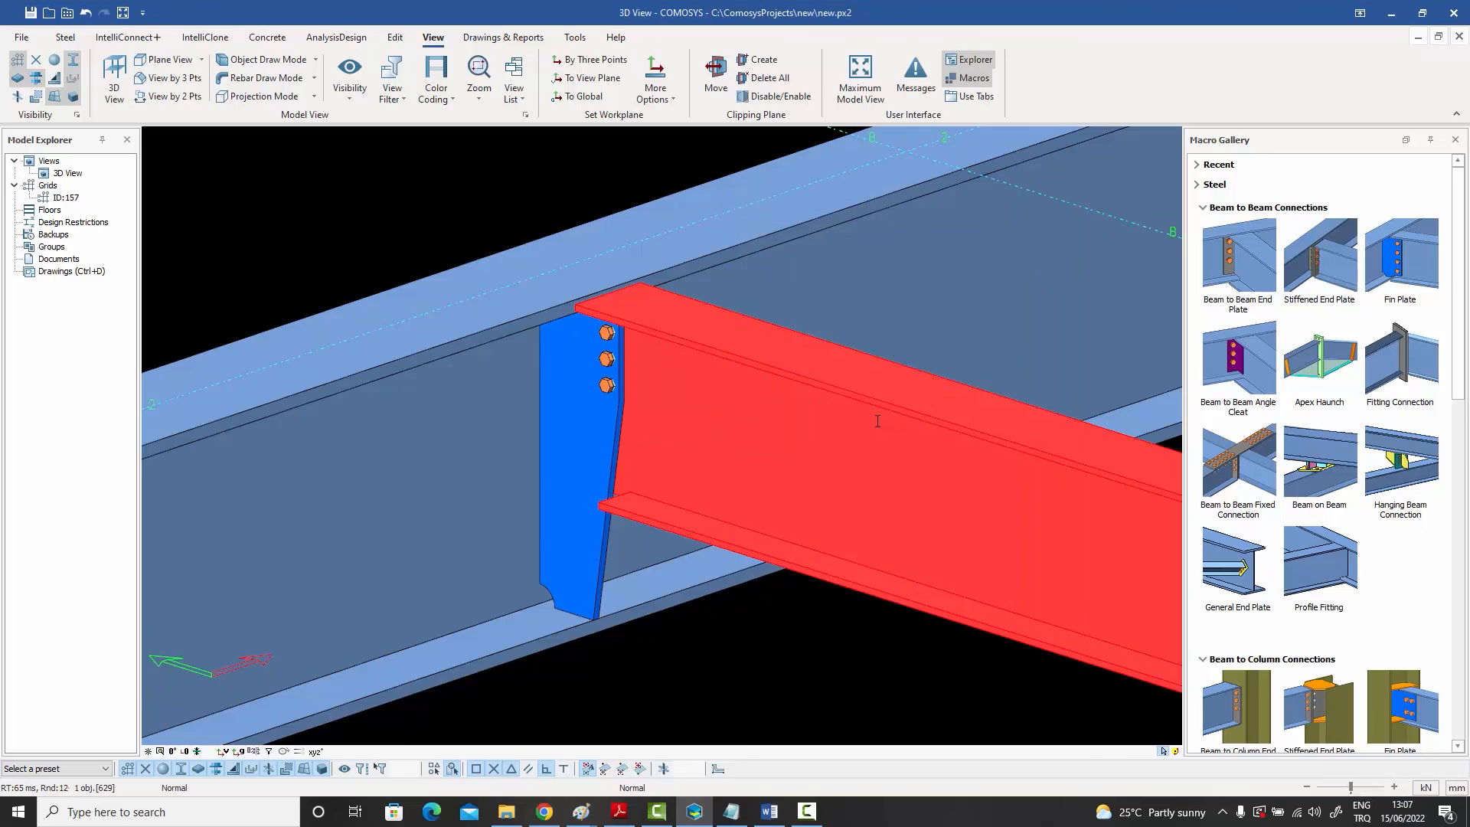
Step: Reopen the supported beam's Detailing Definitions and reconfirm its shear capacity ratio entry
double_click(848, 438)
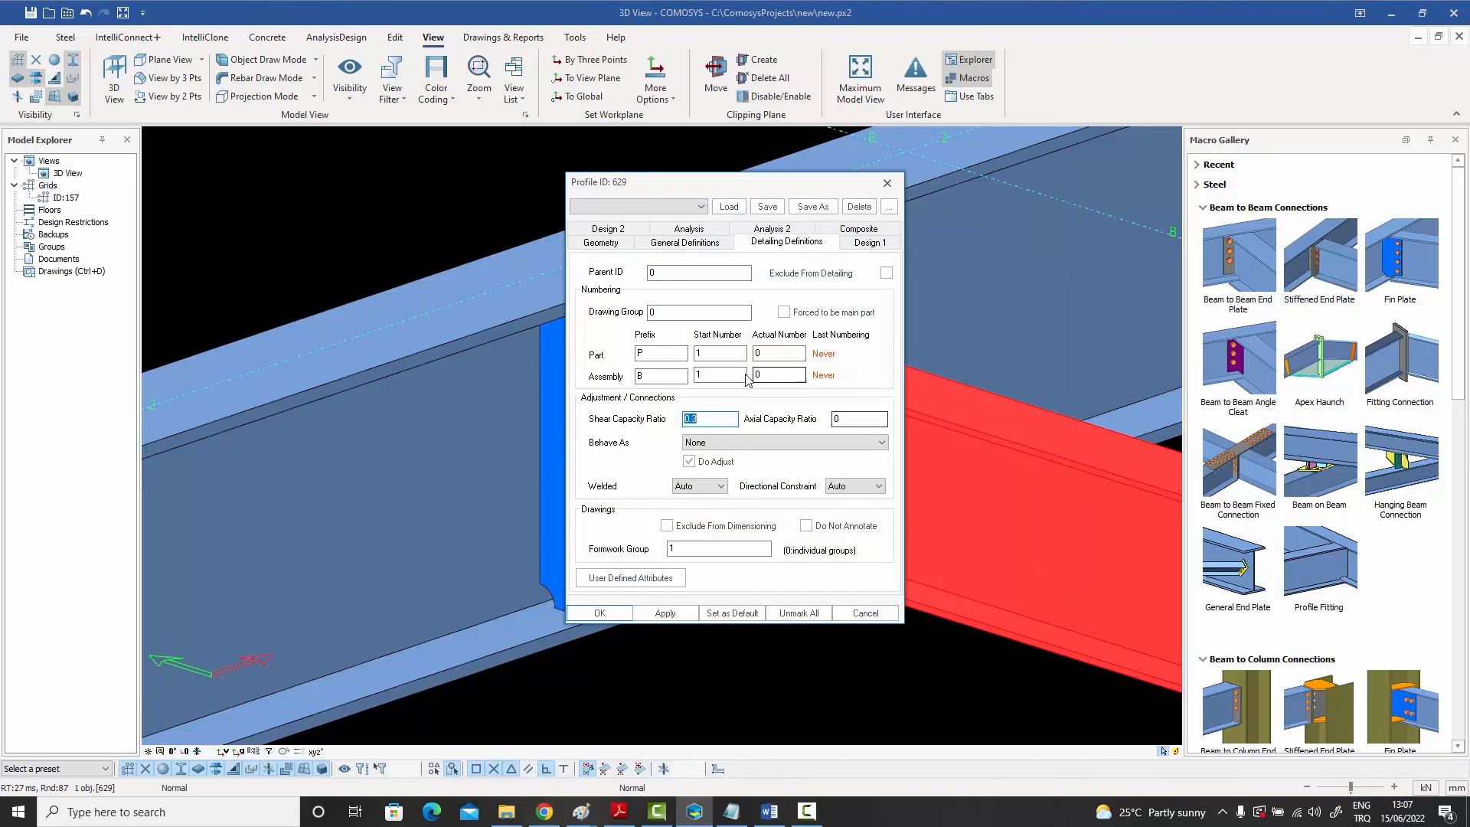
left_click(709, 418)
key("Return")
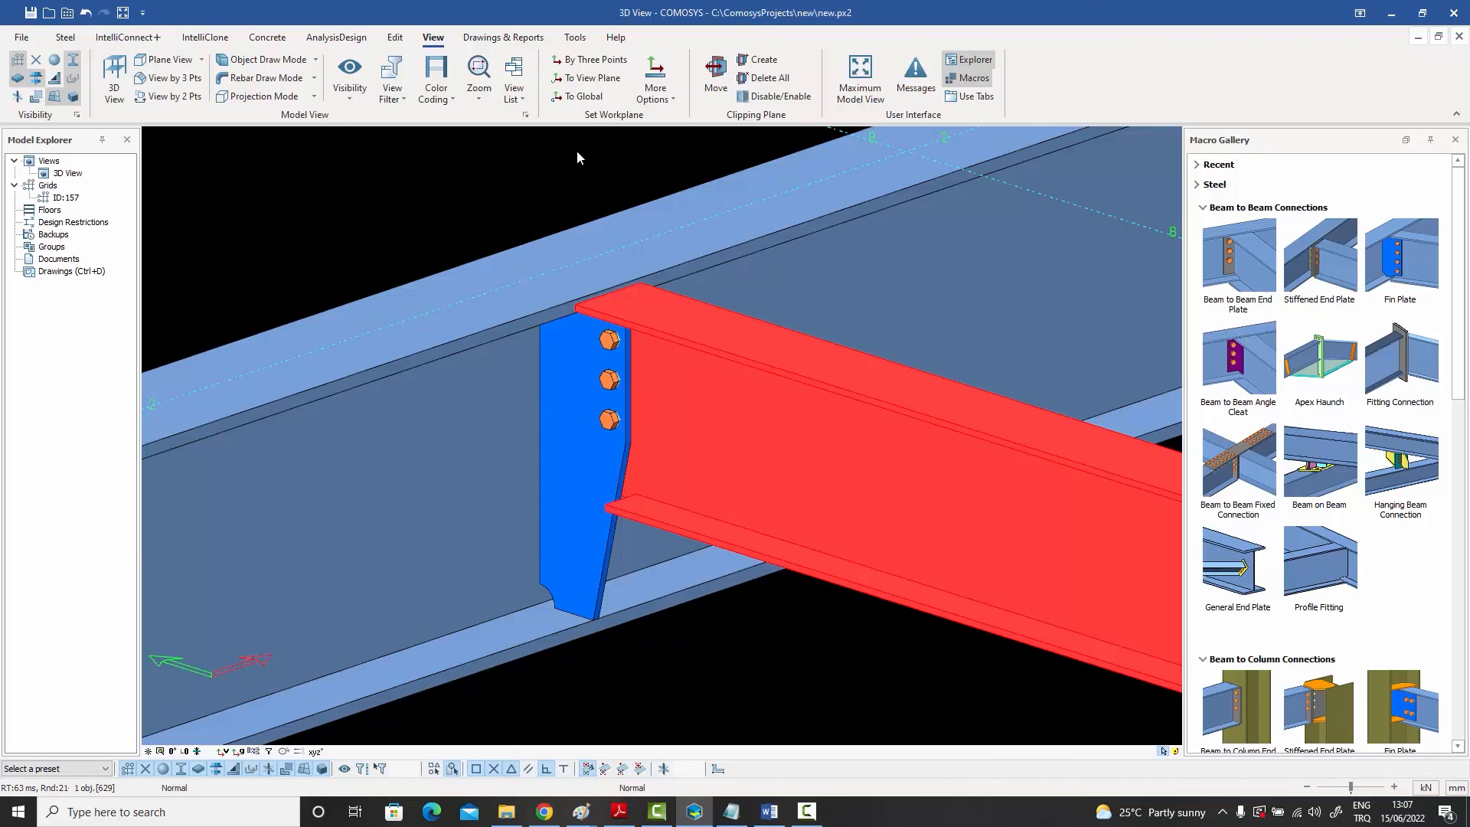
Step: Turn on overriding defaults with macro preset files for the fin plate connection and confirm
double_click(567, 461)
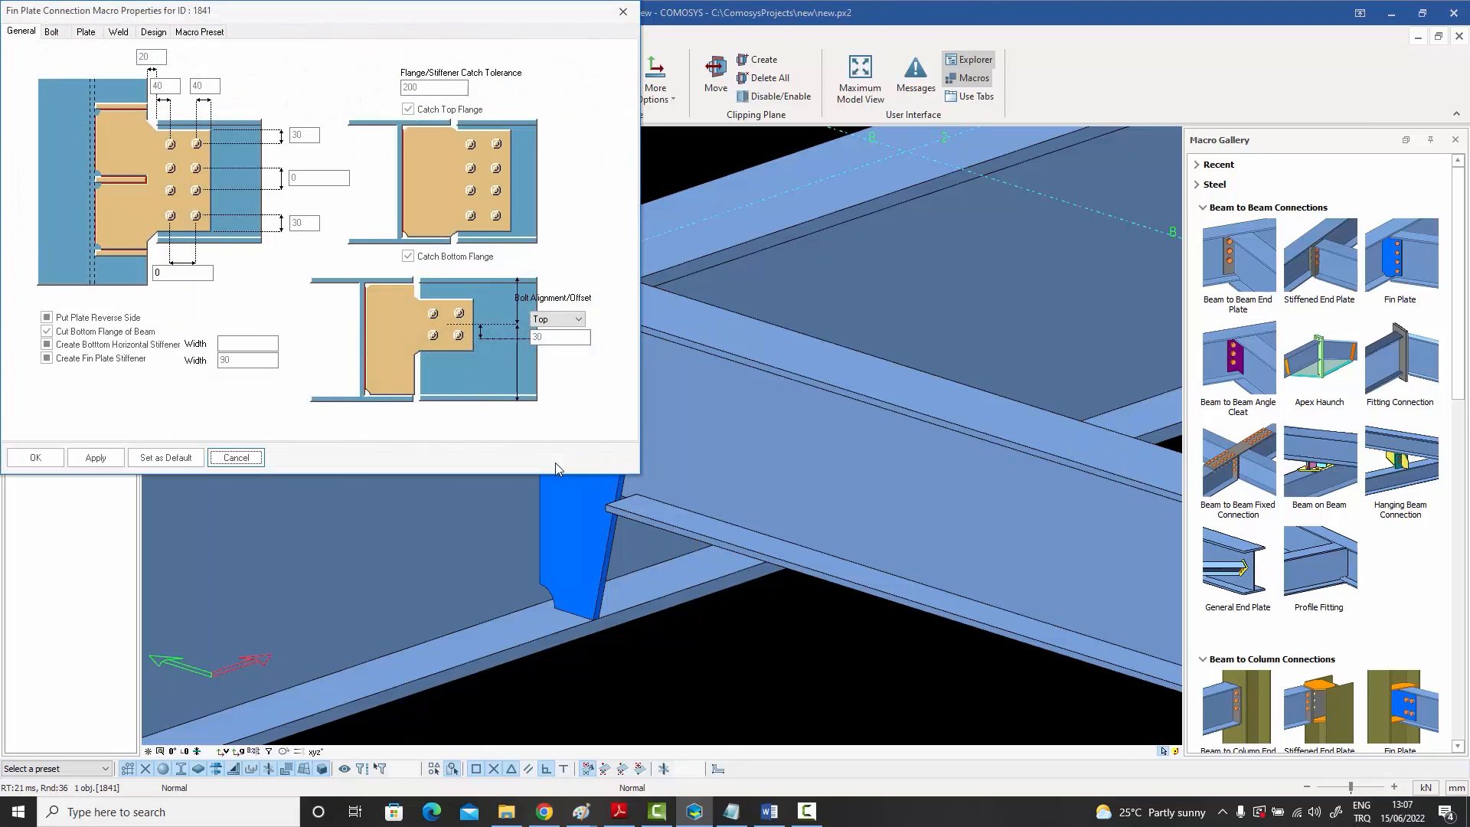
left_click_drag(175, 13, 988, 76)
left_click(1018, 96)
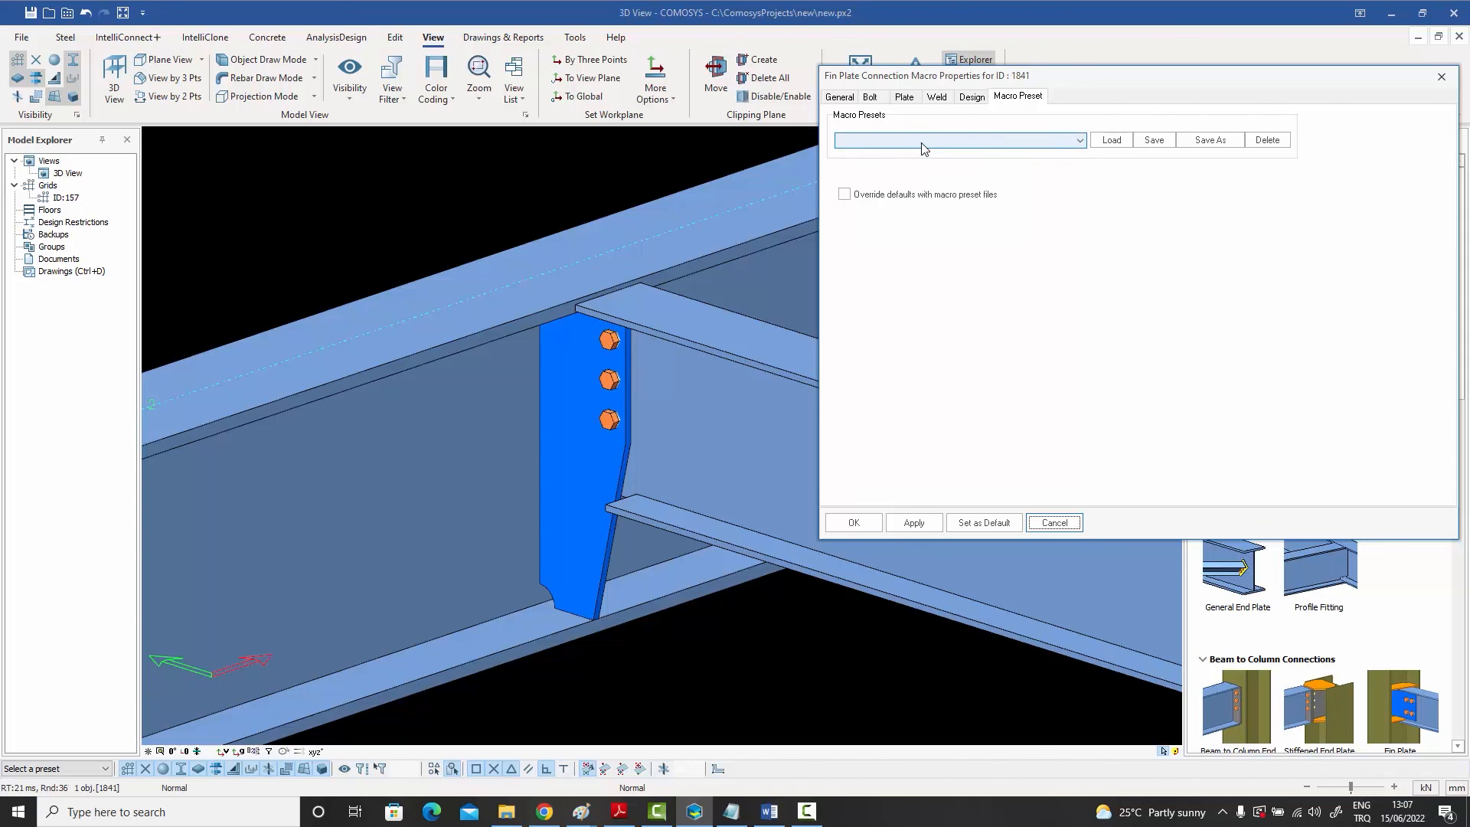
left_click(845, 194)
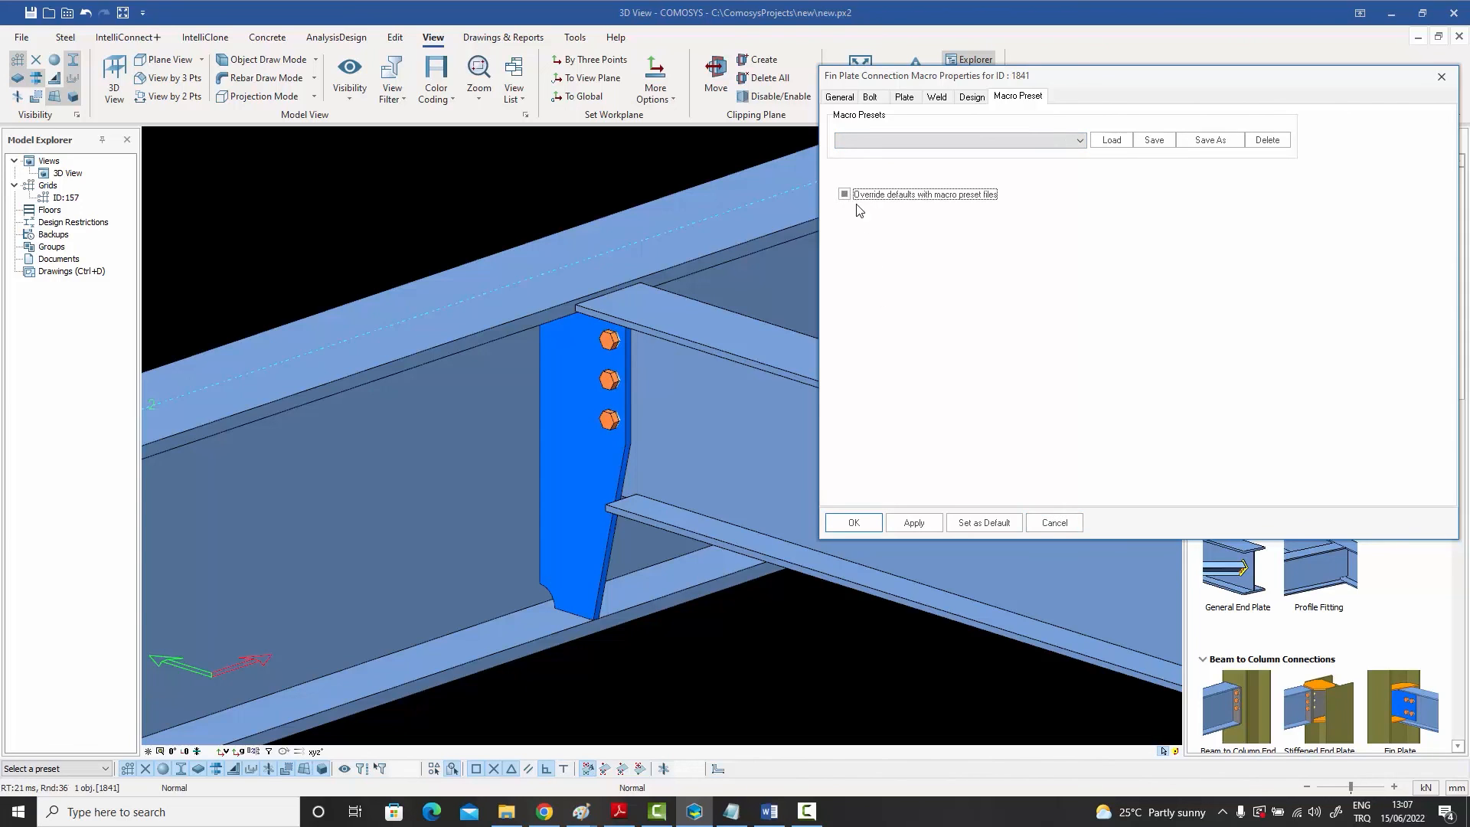
left_click(854, 522)
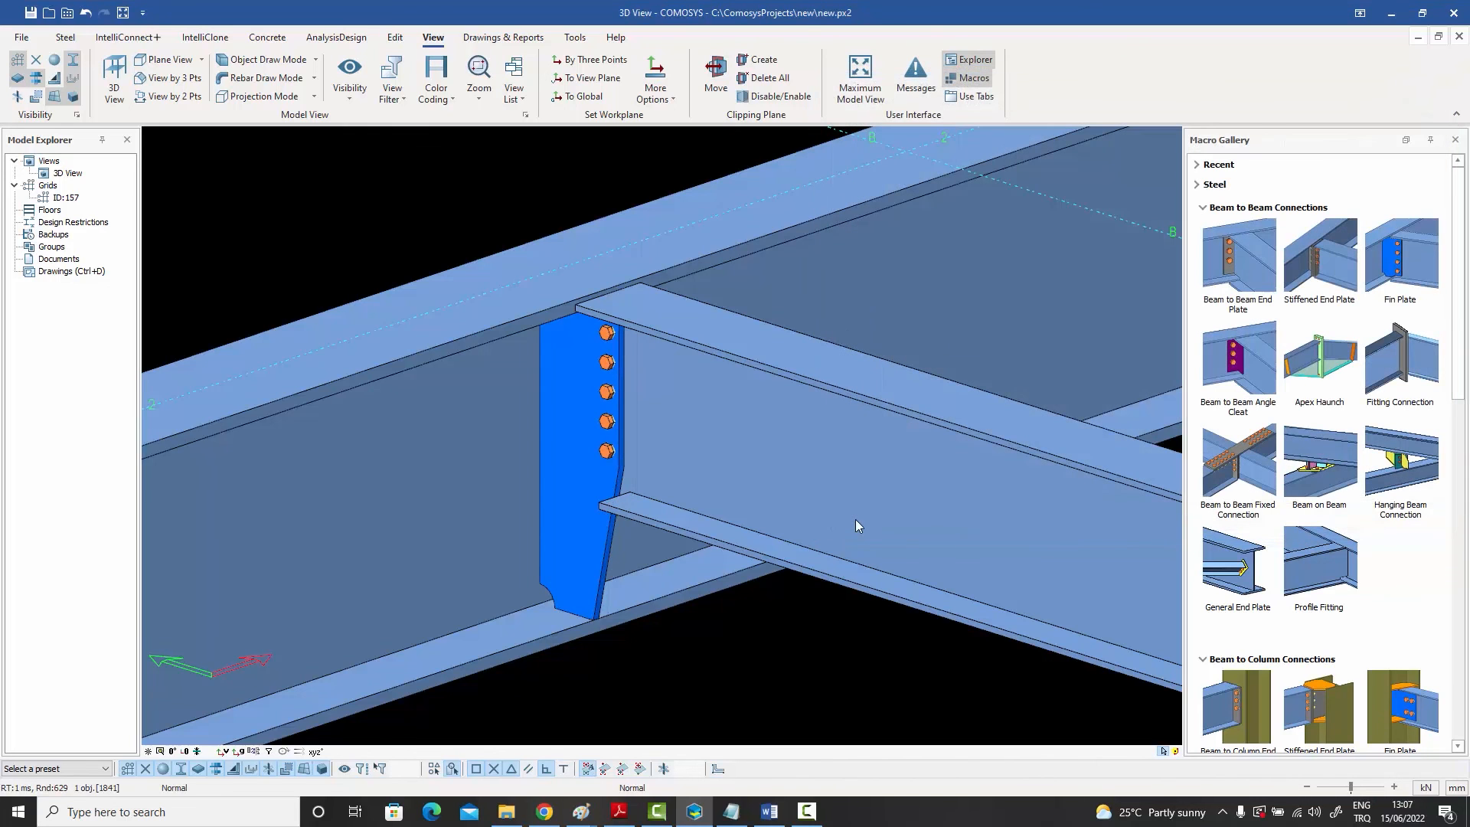